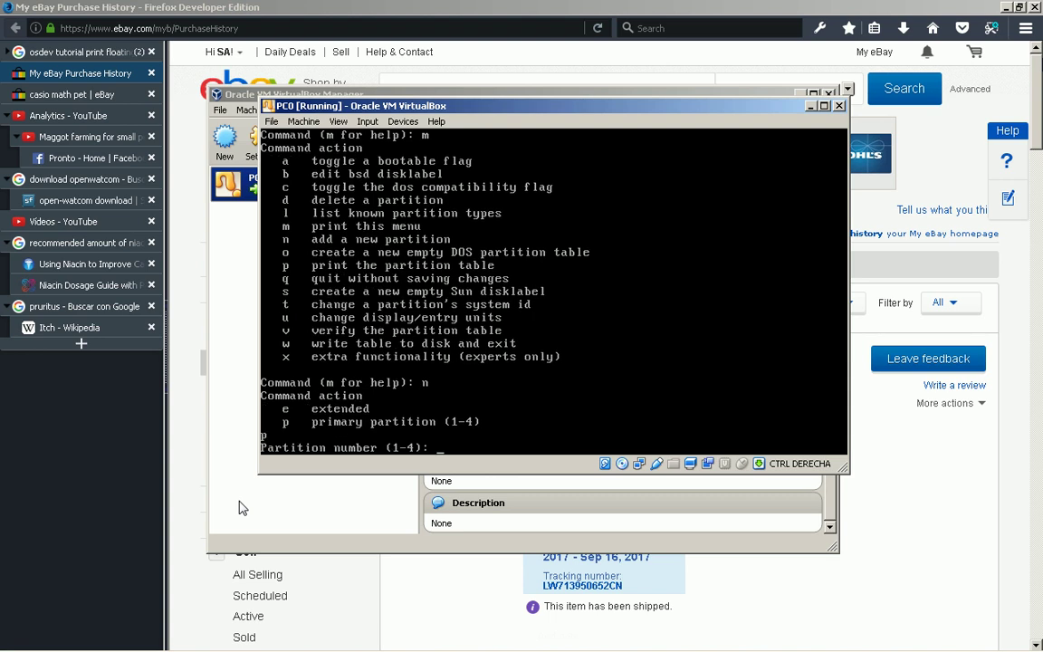
Step: Choose partition number 2 and accept the default first cylinder 4
text(2)
key(Return)
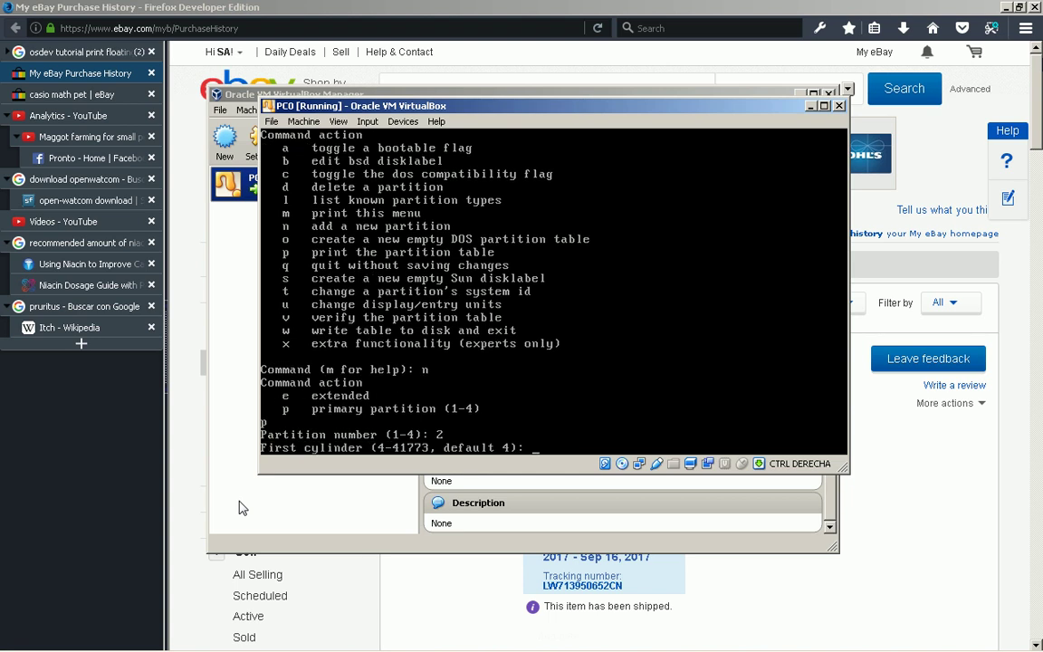
key(Return)
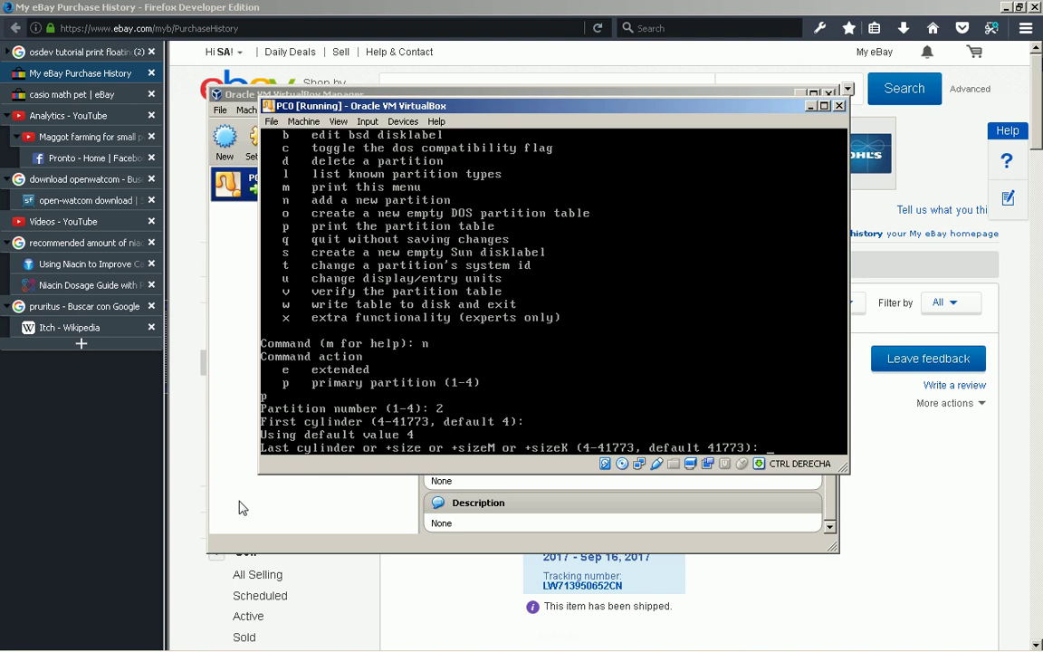
key(Escape)
key(BackSpace)
Step: Launch Windows Calculator with calc from the Run box and bring its Programmer-mode window forward
click(453, 8)
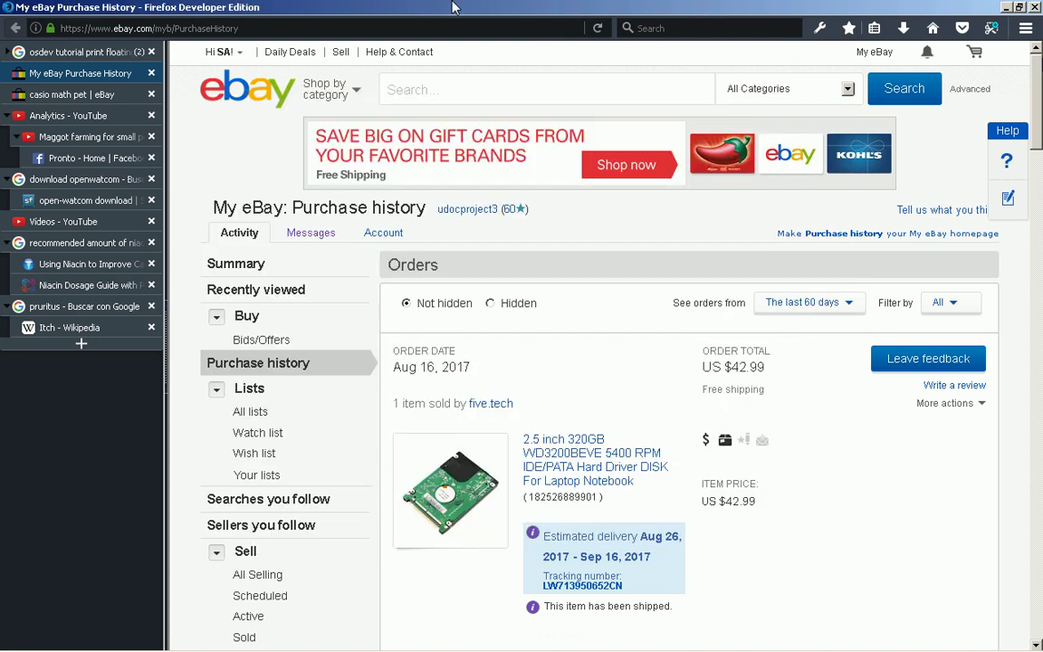
key(super+r)
text(calc)
key(Return)
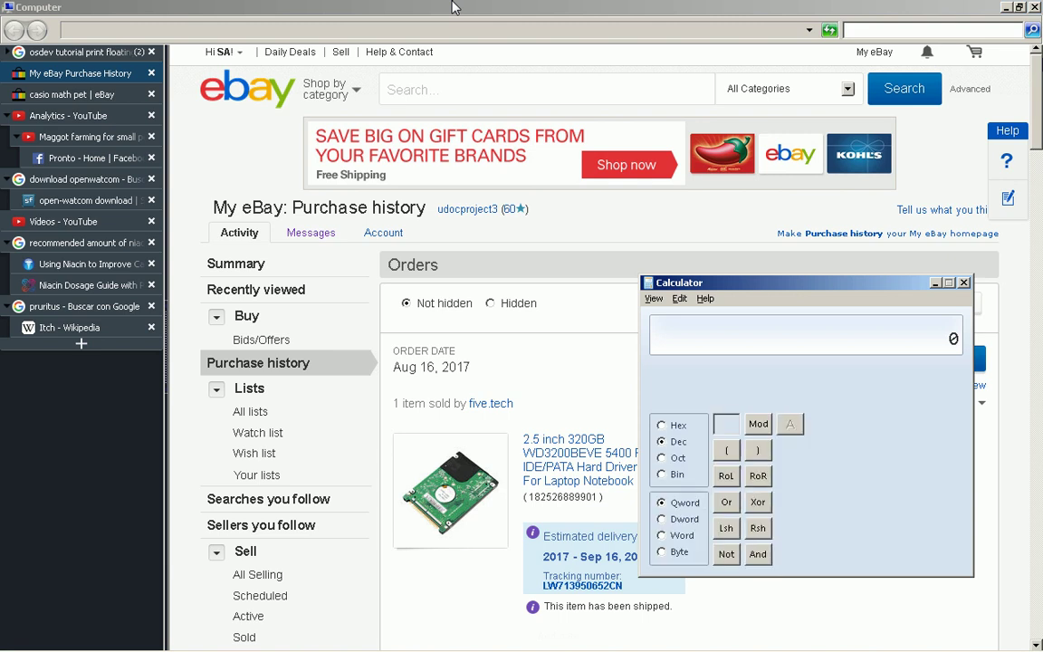
key(alt+Tab)
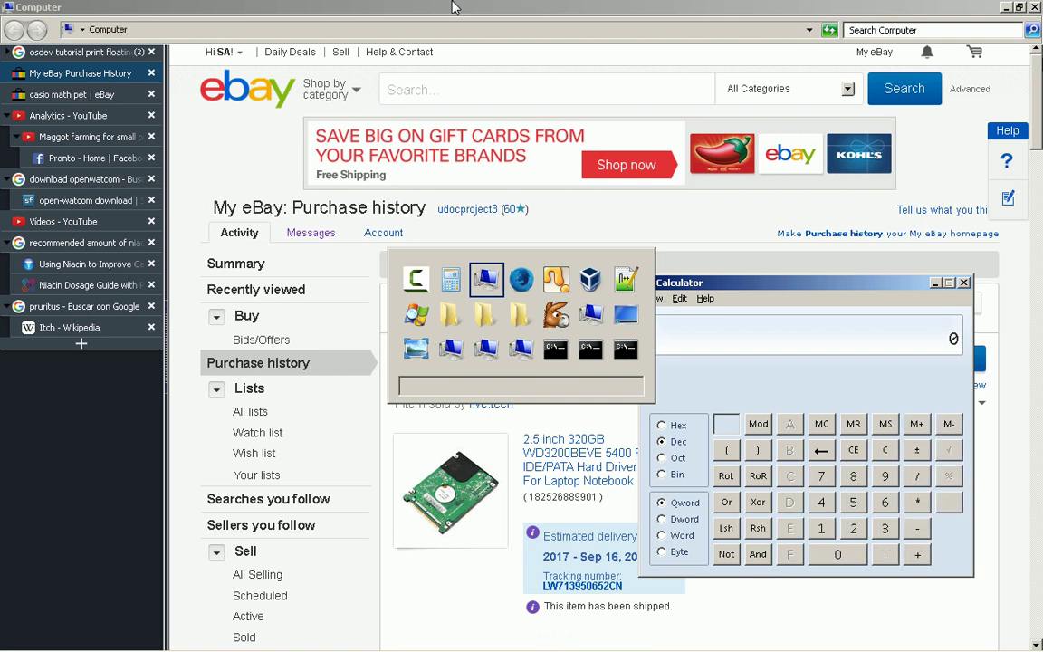
key(alt+shift+Tab)
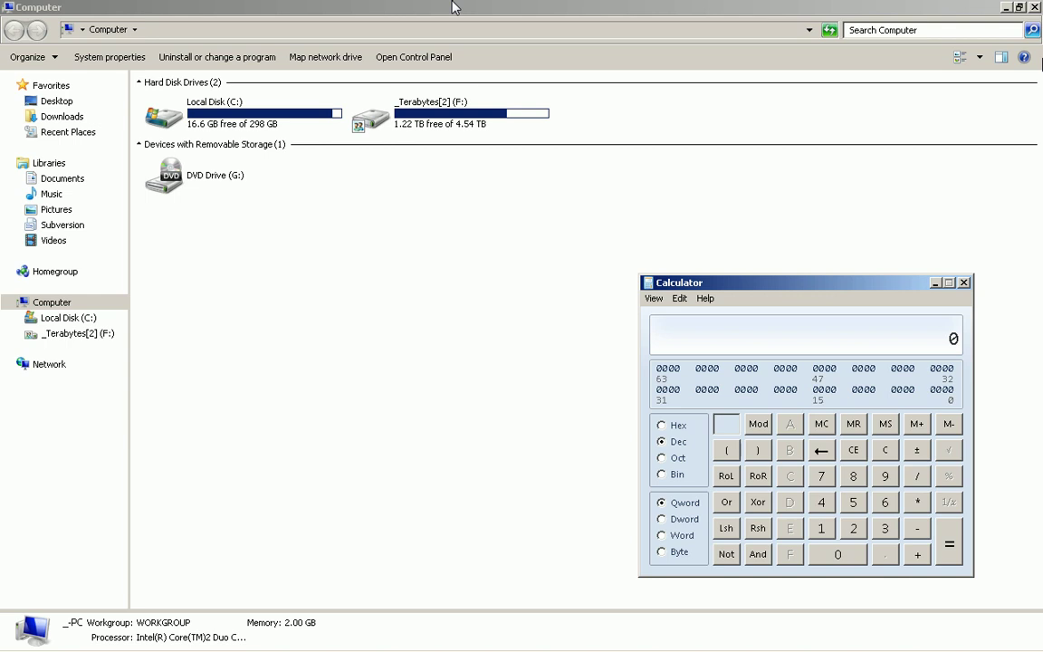
Step: Compute 8192×16 and 8192×10 = 81920 in Calculator, then enter +81920M at fdisk's last-cylinder prompt
text(8192)
key(Escape)
text(16)
key(Return)
text(8192*10)
key(Return)
key(alt+Tab)
key(alt+Tab)
key(alt+Tab)
text(+81920M)
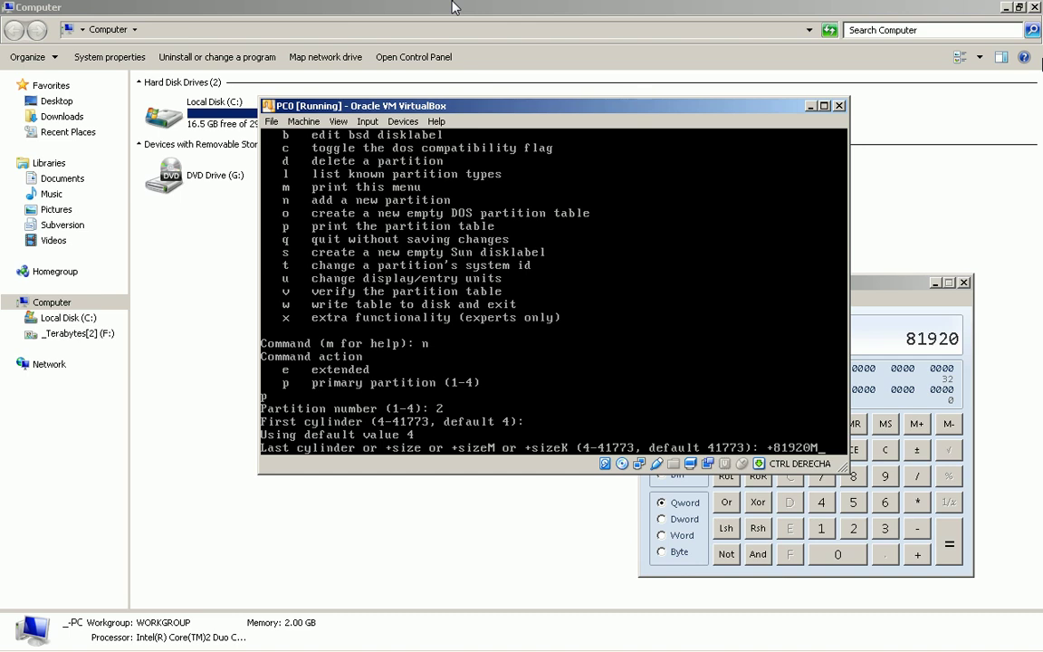
Step: Submit +81920M so partition 2 ends 81920 MB after its start
key(Return)
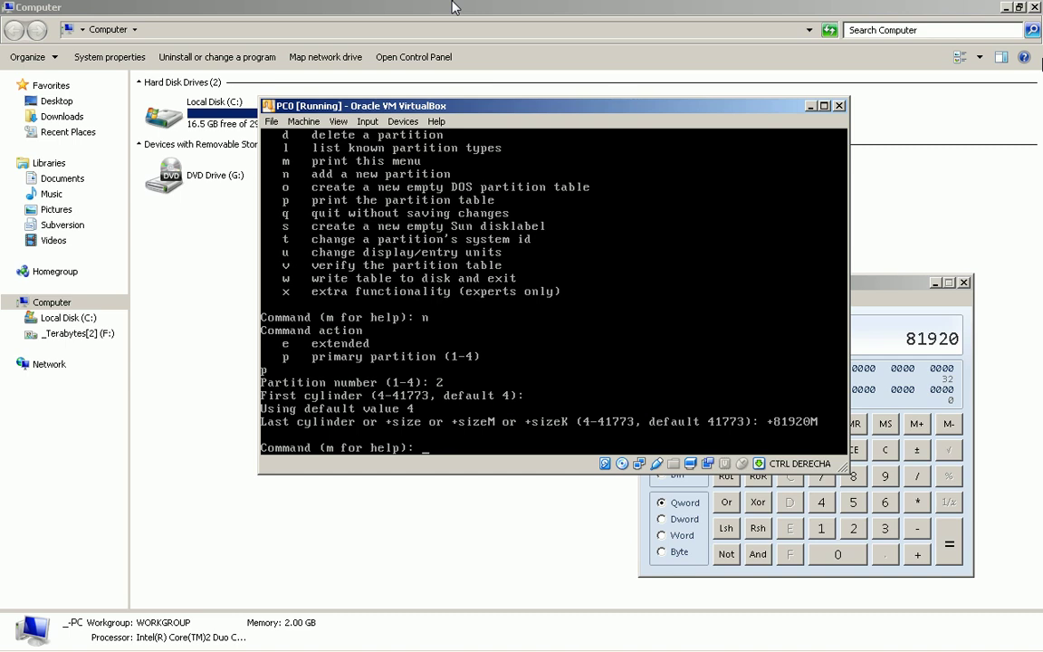
Step: Create primary partition 3 from default cylinder 9965 with size +163840M
text(m)
key(Return)
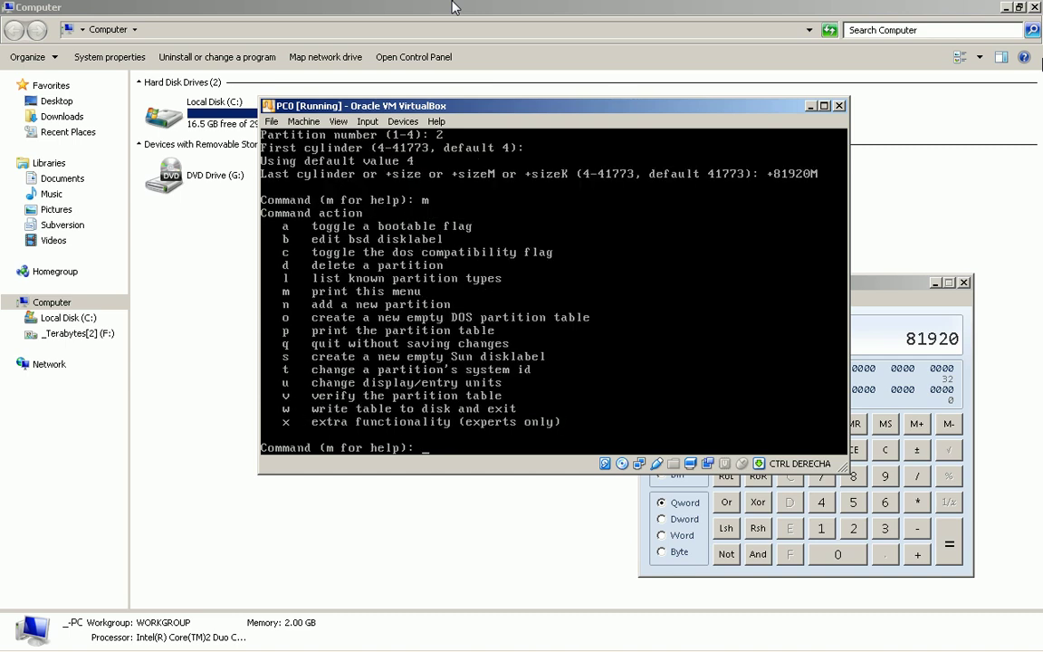
text(n)
key(Return)
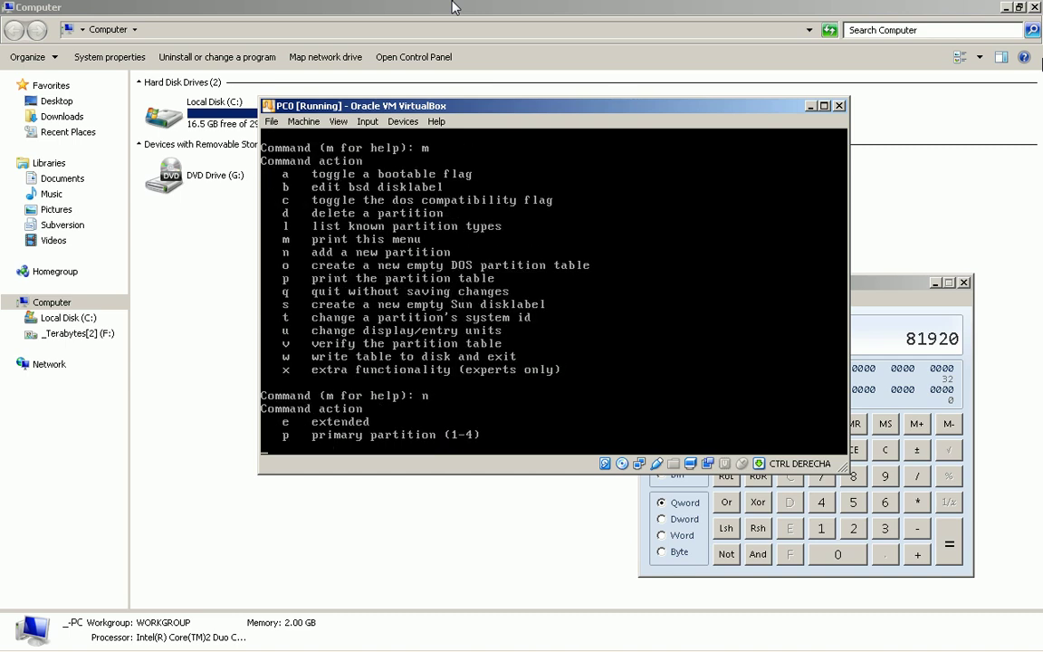
text(p)
key(Return)
text(3)
key(Return)
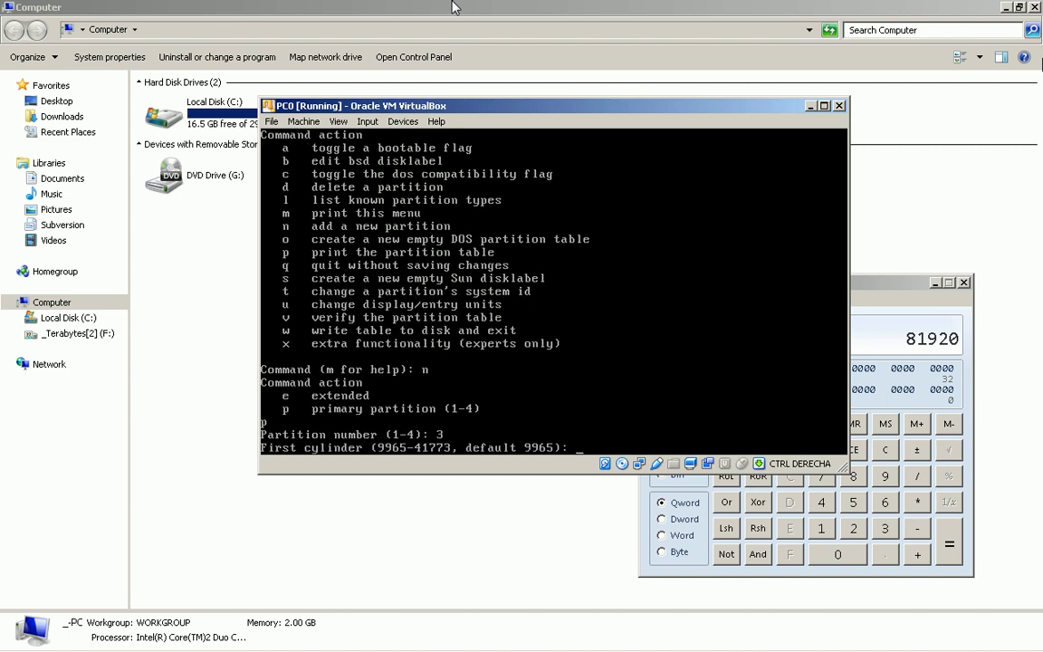
key(Return)
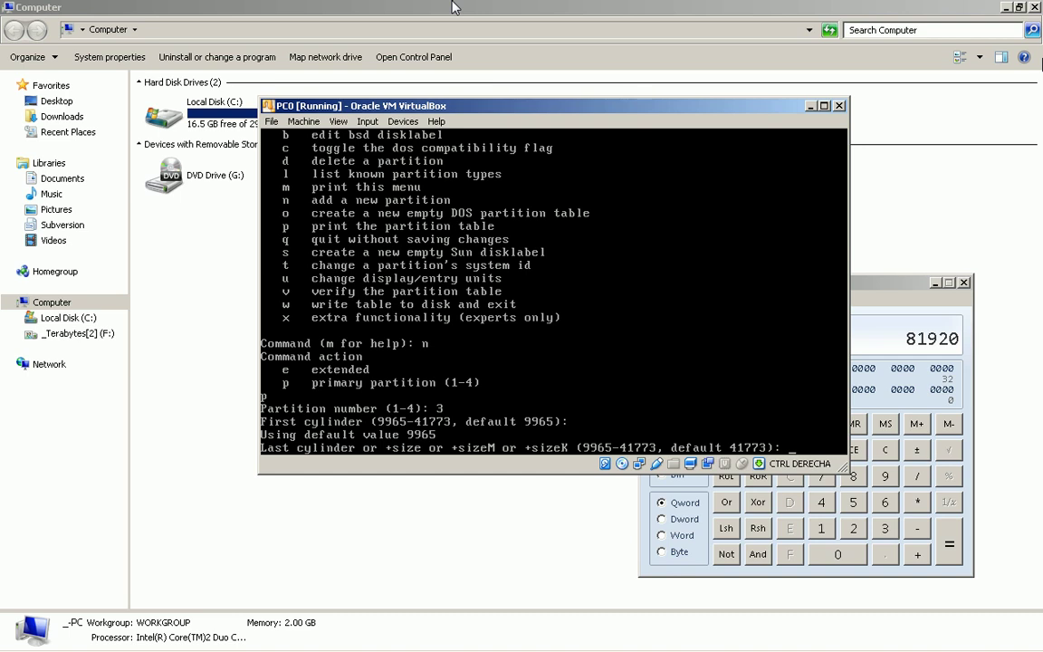
key(Escape)
key(BackSpace)
text(+163840M)
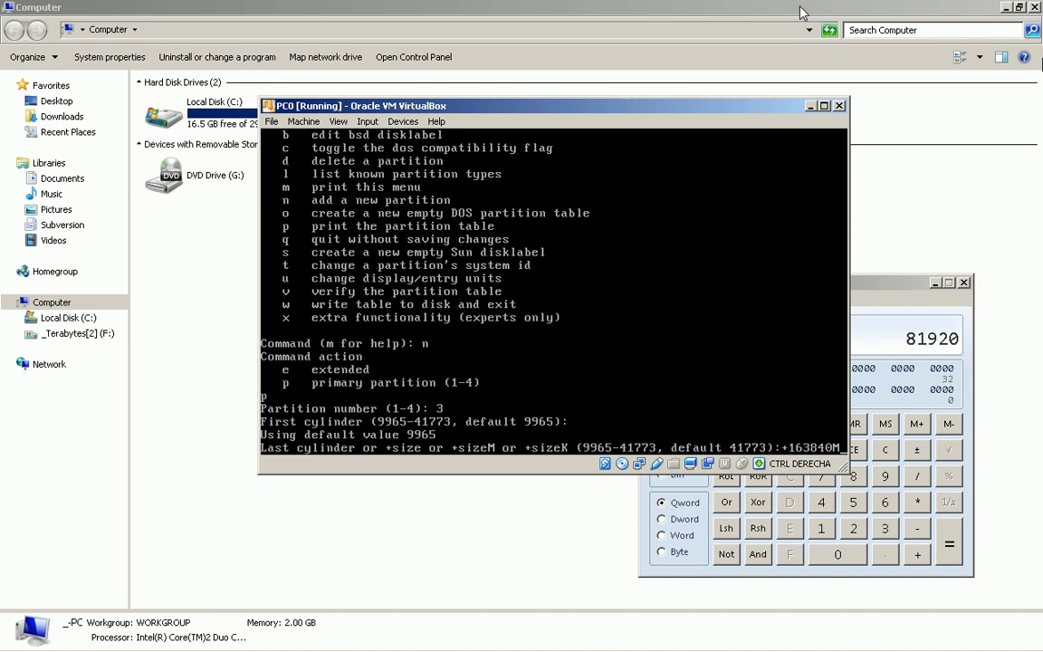
key(Return)
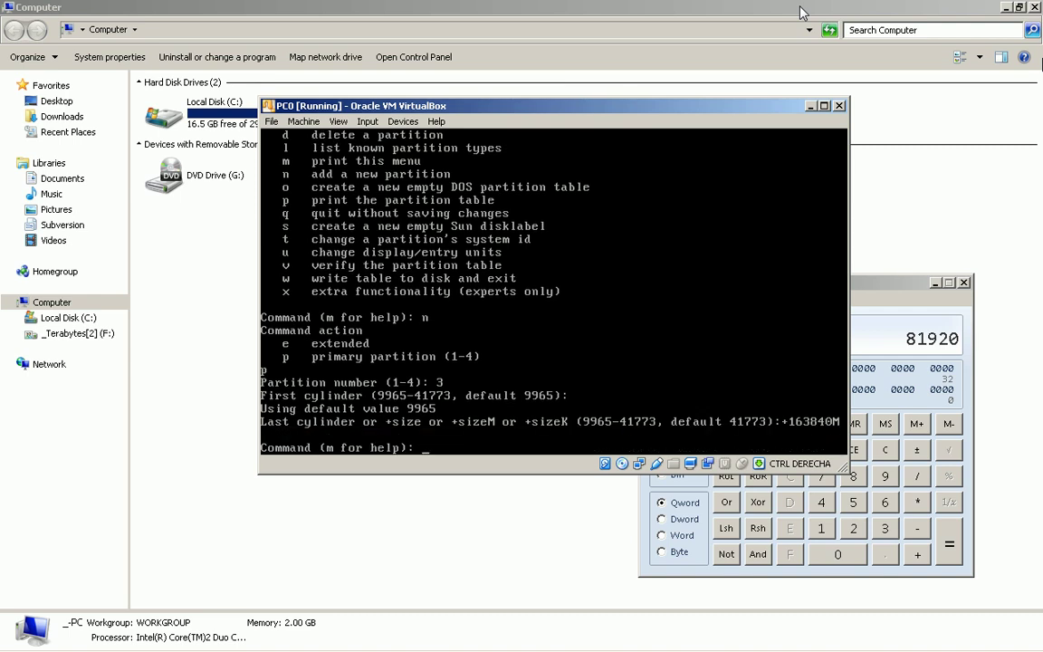
Step: Add primary partition 4 spanning the remaining cylinders 29885 to 41773
text(n)
key(Return)
text(p)
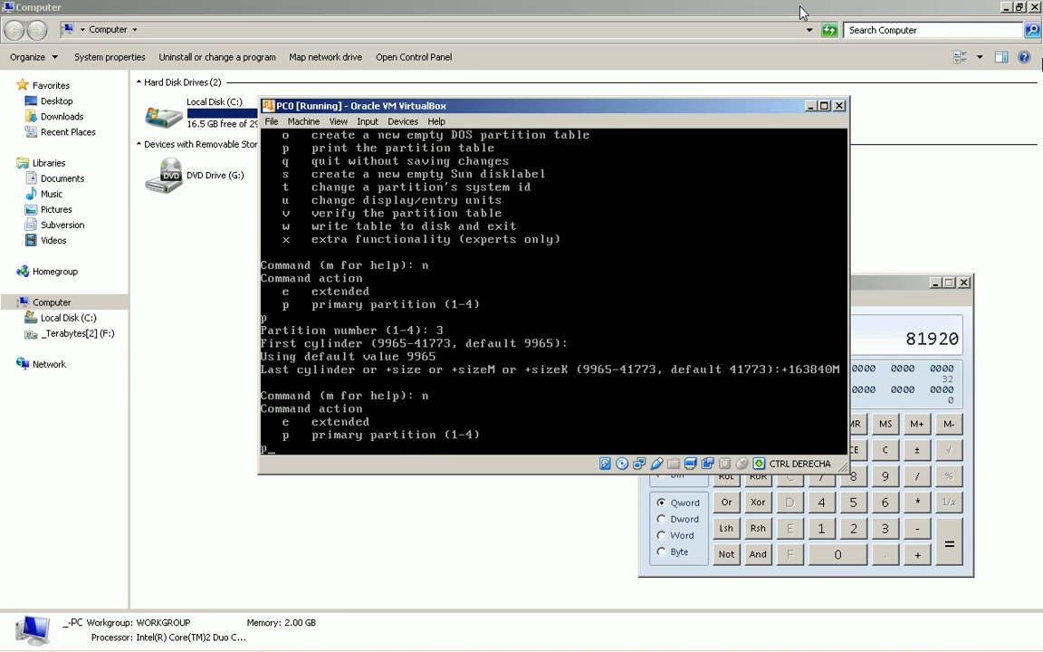
key(Return)
text(4)
key(Return)
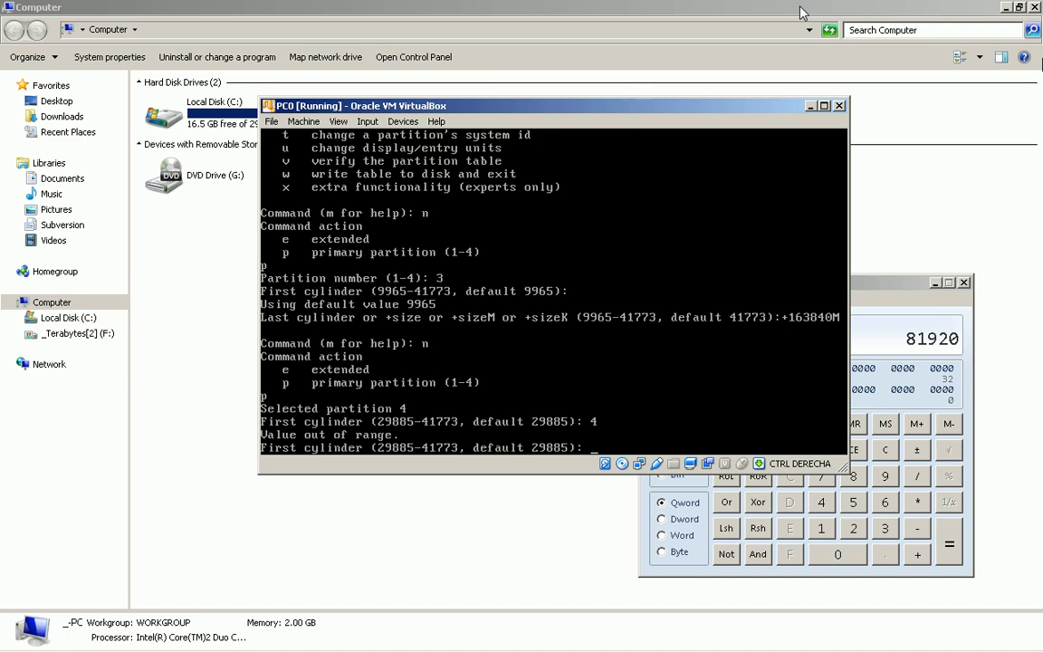
key(Return)
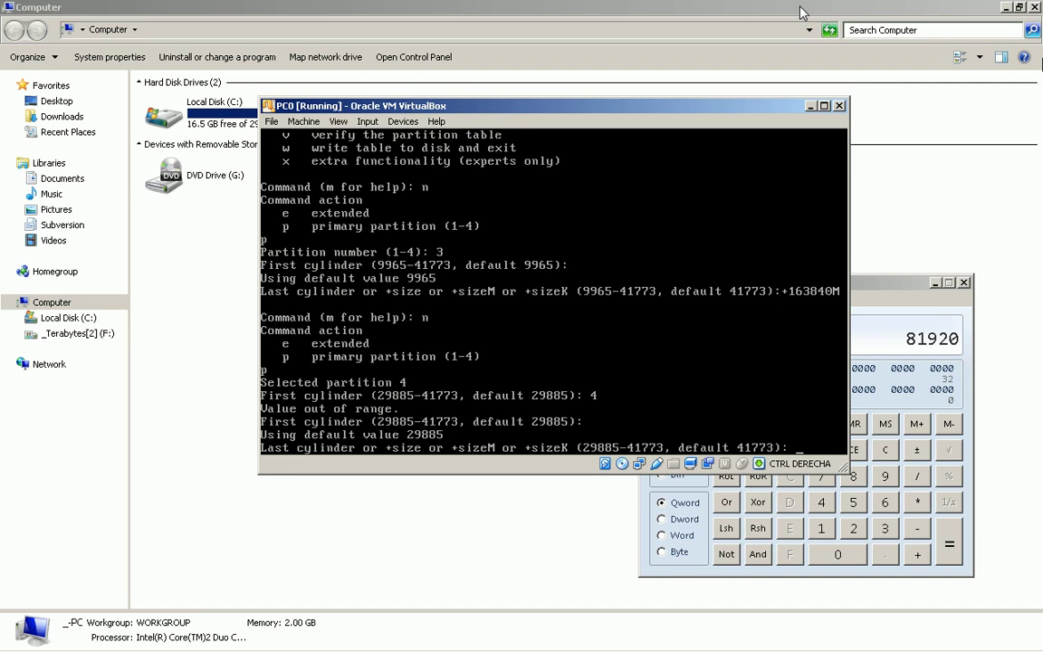
key(Return)
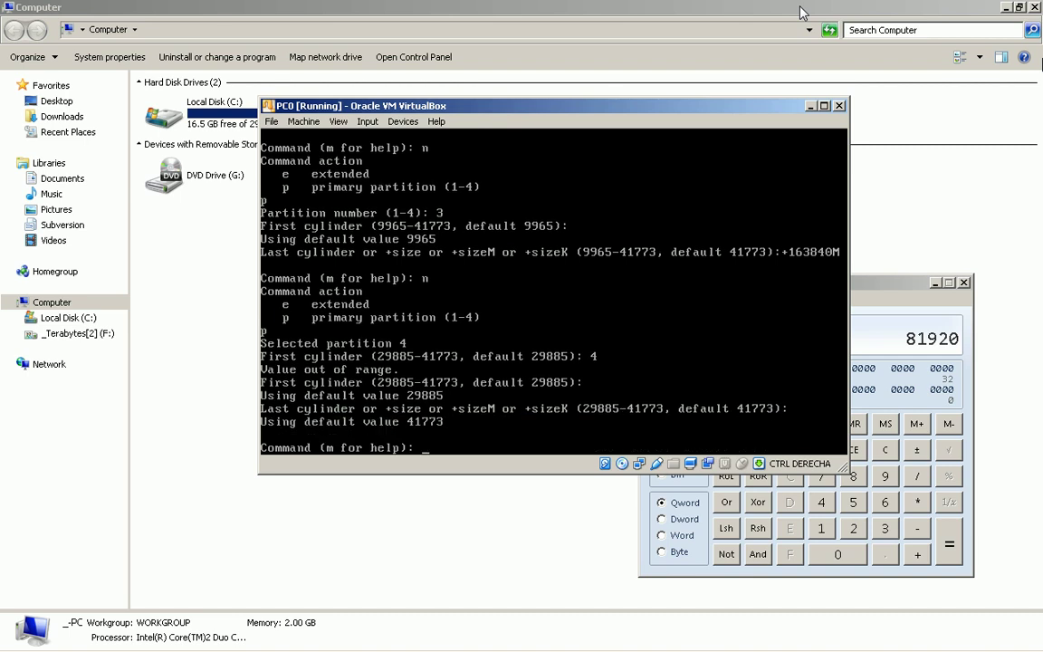
text(m)
key(Return)
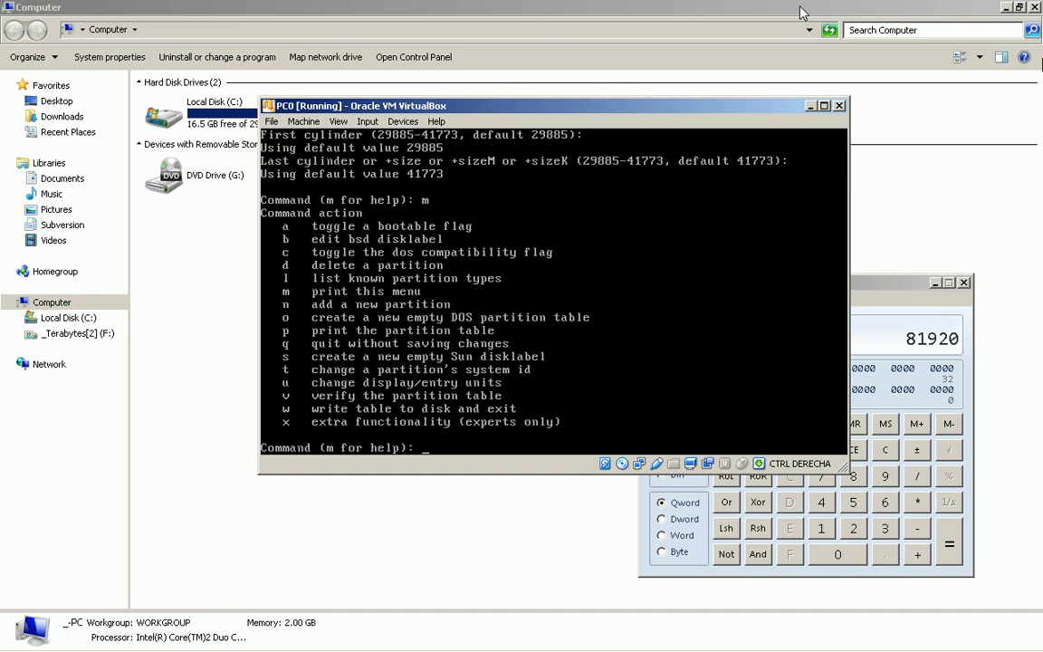
Step: Toggle the bootable flag on partition 2 with fdisk's a command
text(a)
key(Return)
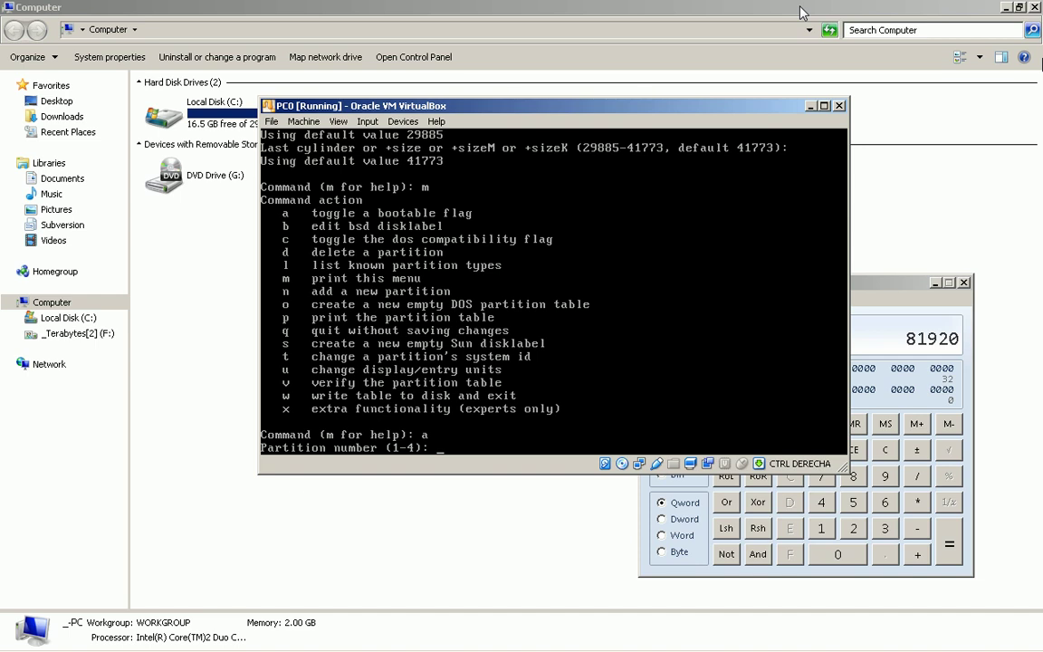
text(2)
key(Return)
Step: Redisplay the command menu and begin a partition system-type change with t
text(m)
key(Return)
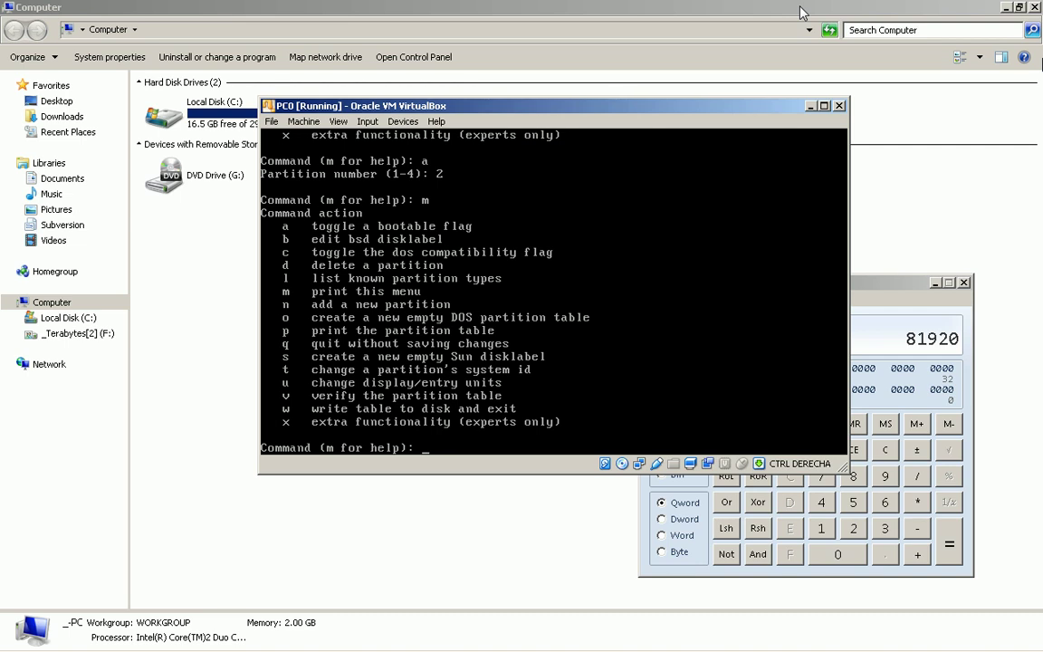
text(t)
key(Return)
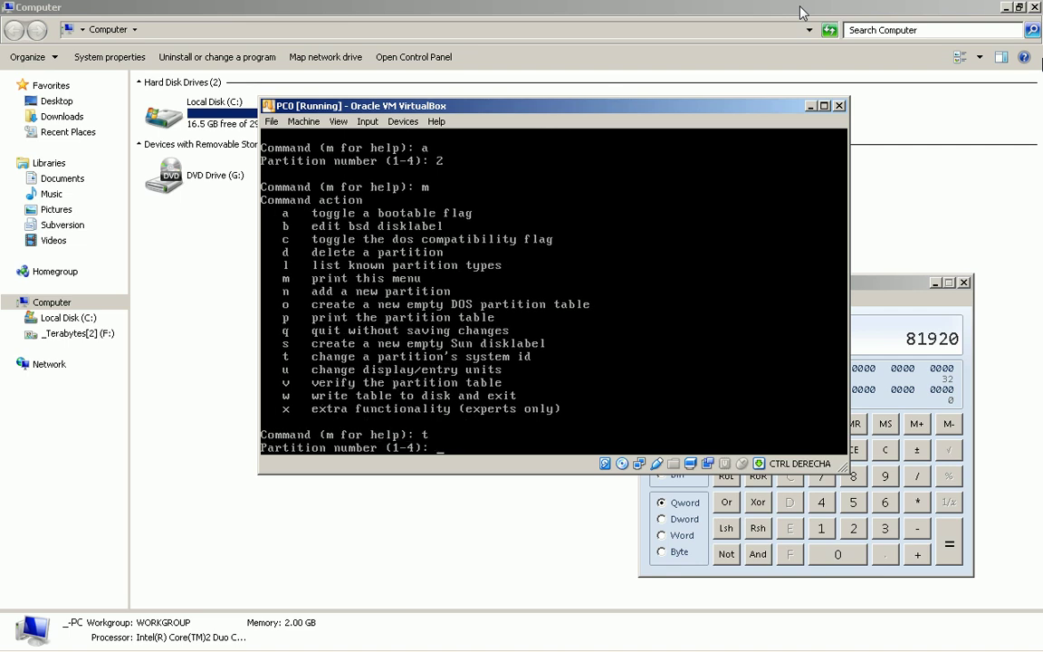
Step: Set partition 1's system type to hex code e, W95 FAT16 (LBA), after listing the codes
text(1)
key(Return)
text(l)
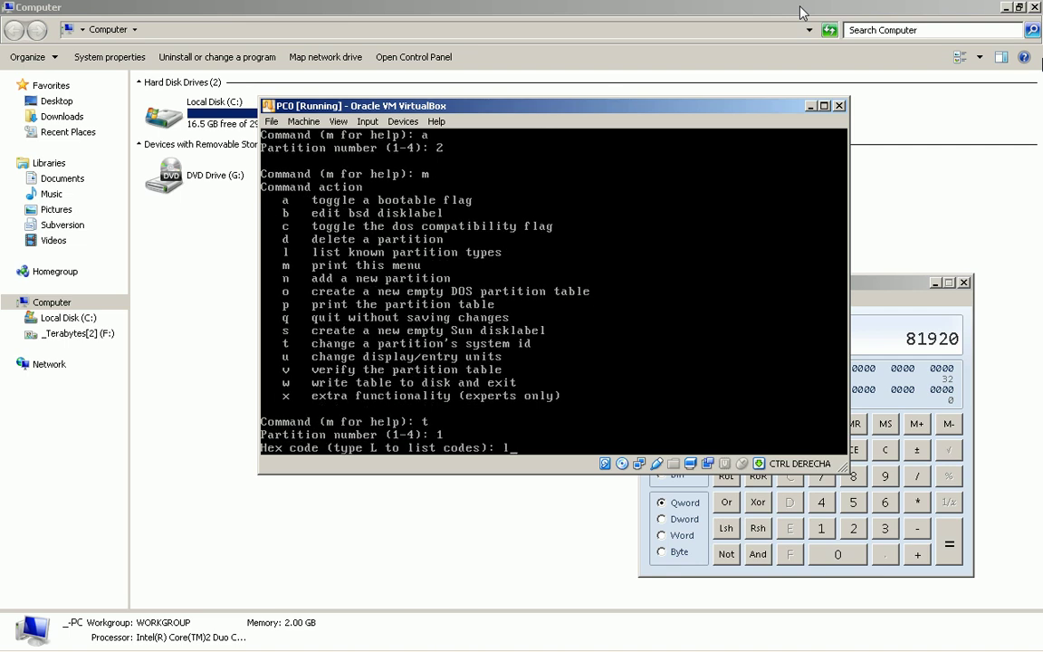
key(Return)
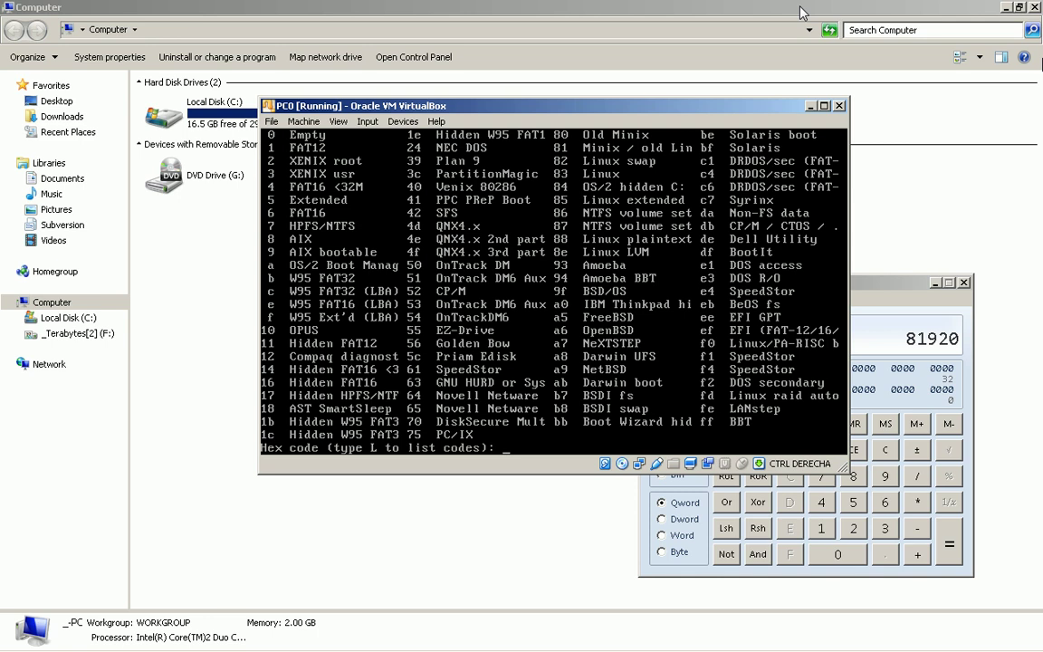
text(e)
key(Return)
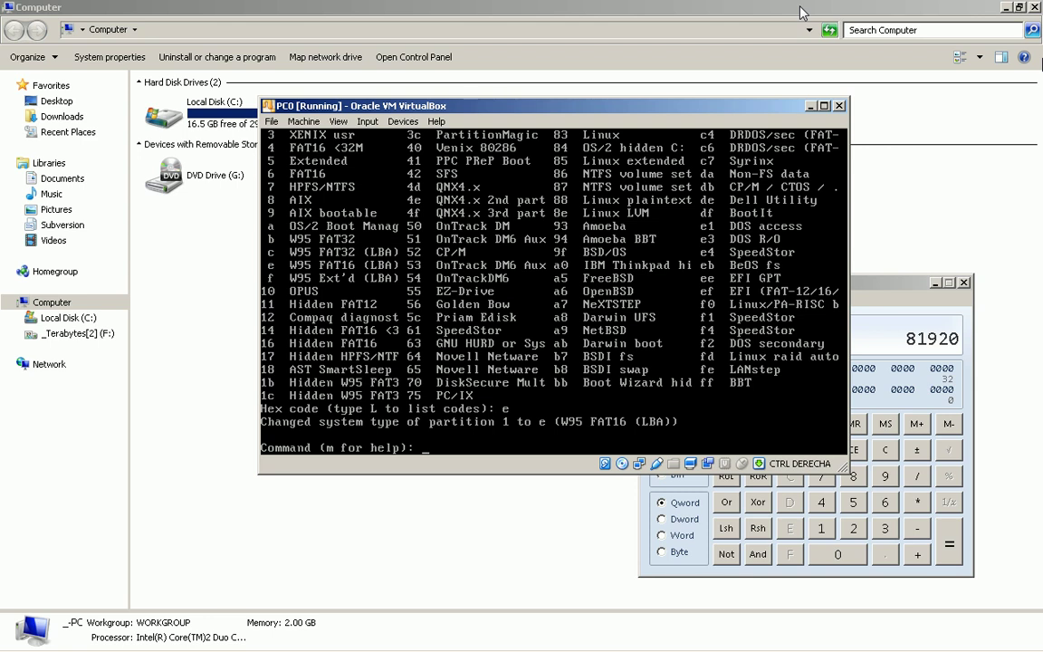
text(m)
key(Return)
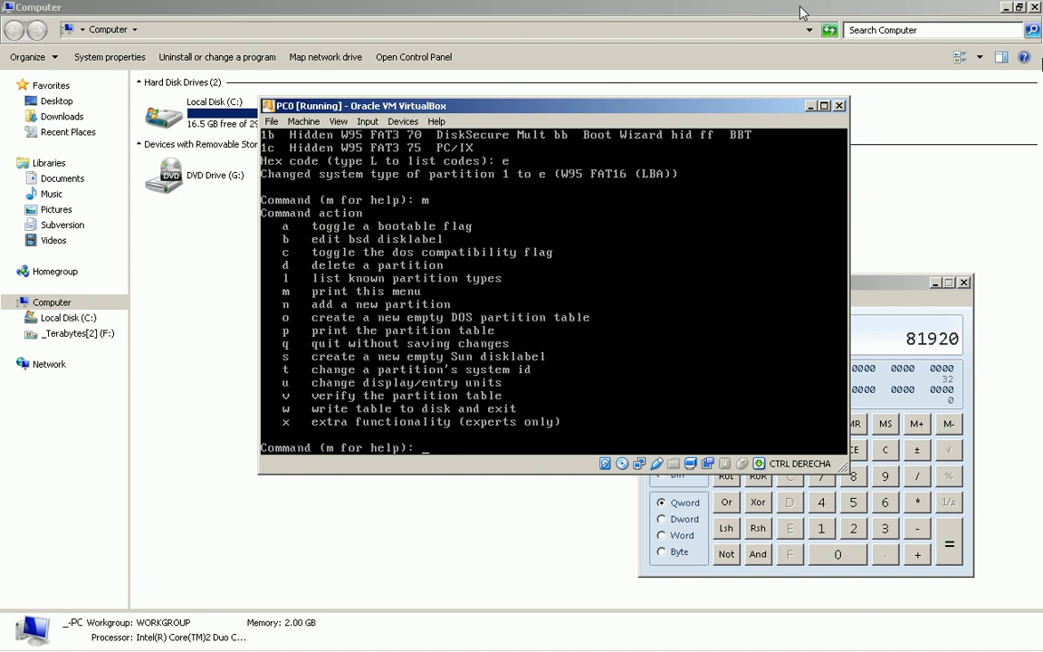
Step: Attempt to set partition 1 to type 85, Linux extended, which fdisk rejects
text(t)
key(Return)
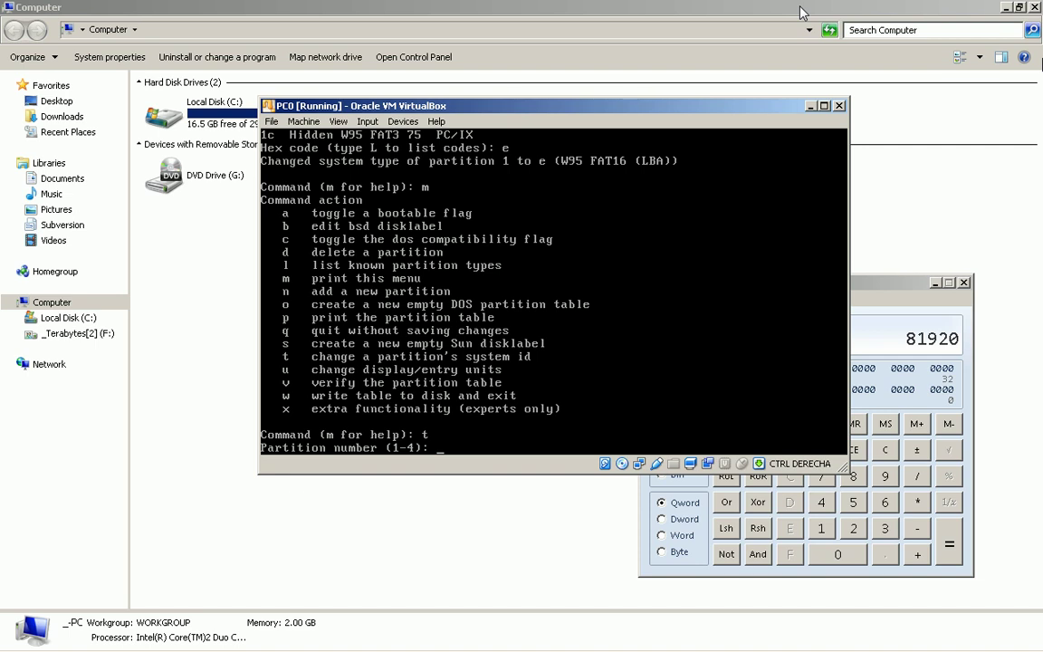
text(1)
key(Return)
text(L)
key(Return)
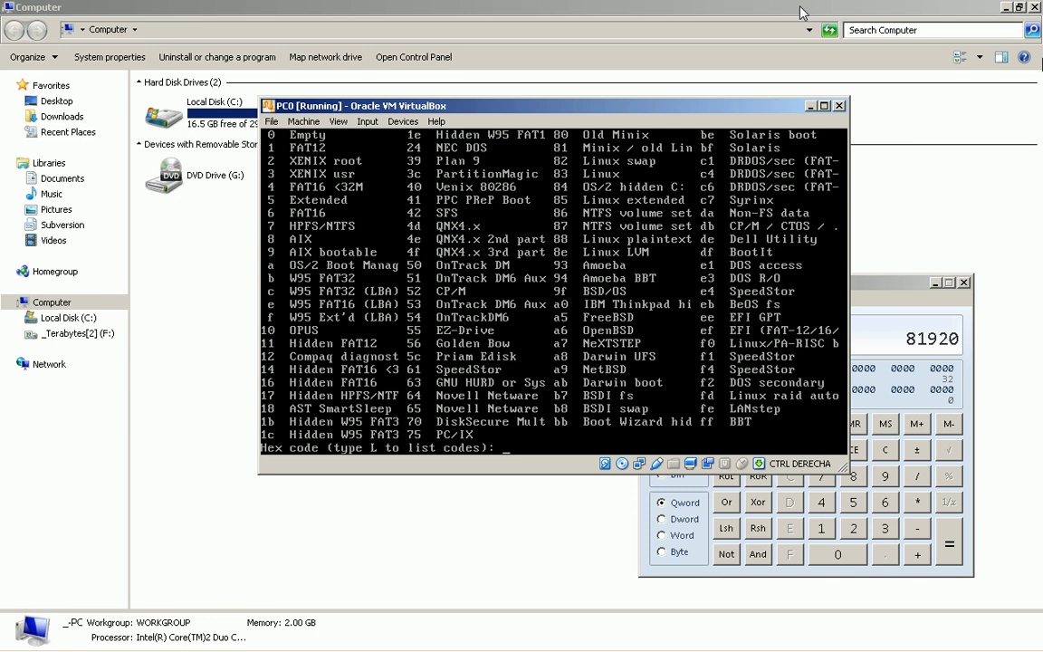
text(85)
key(Return)
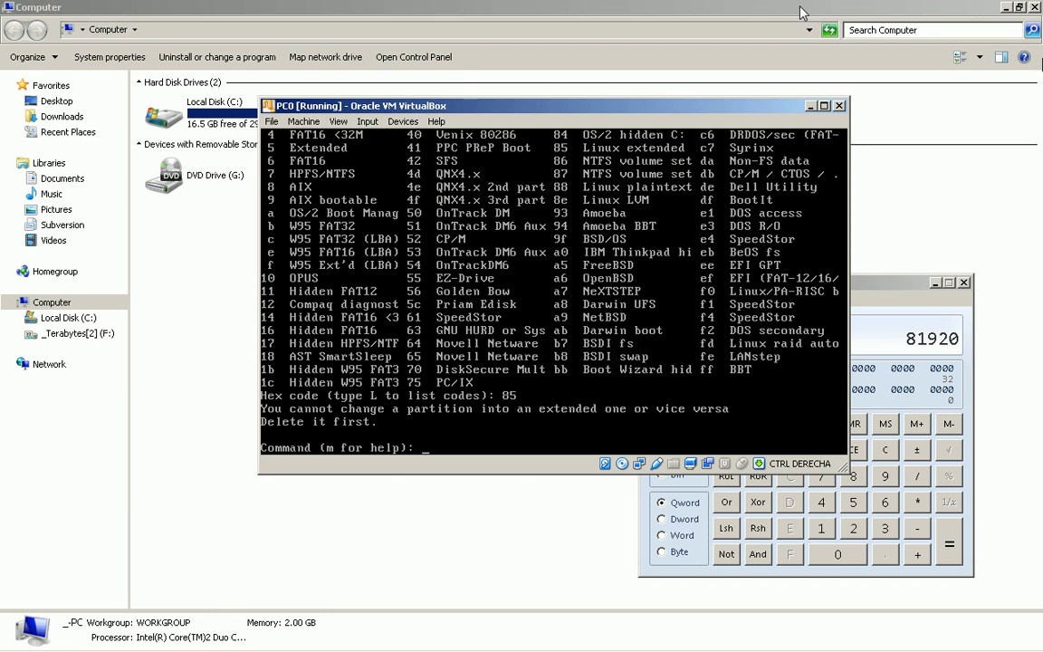
Step: Start a new system-type change and select partition 2
text(t)
key(Return)
text(2)
key(Return)
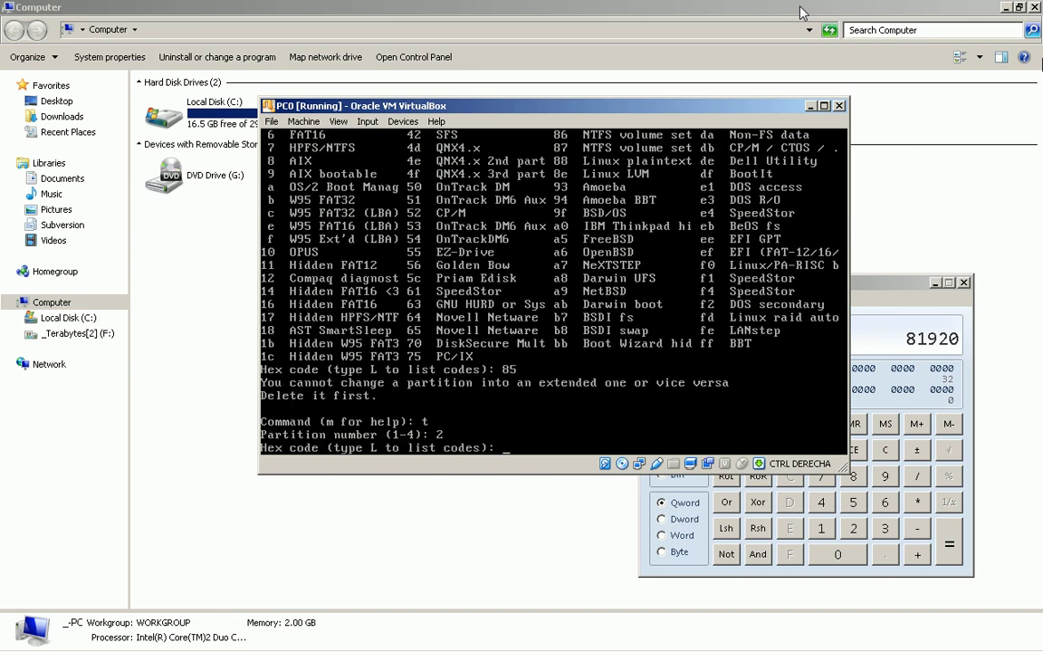
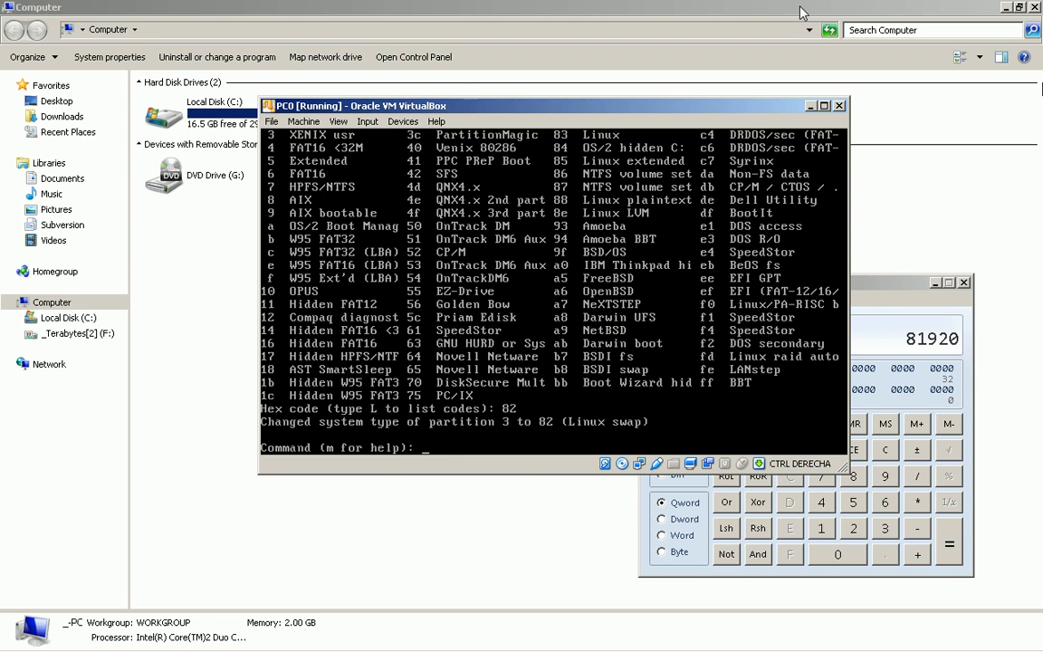
Step: List the type codes and change partition 4's system type to 83 (Linux)
text(t)
key(Return)
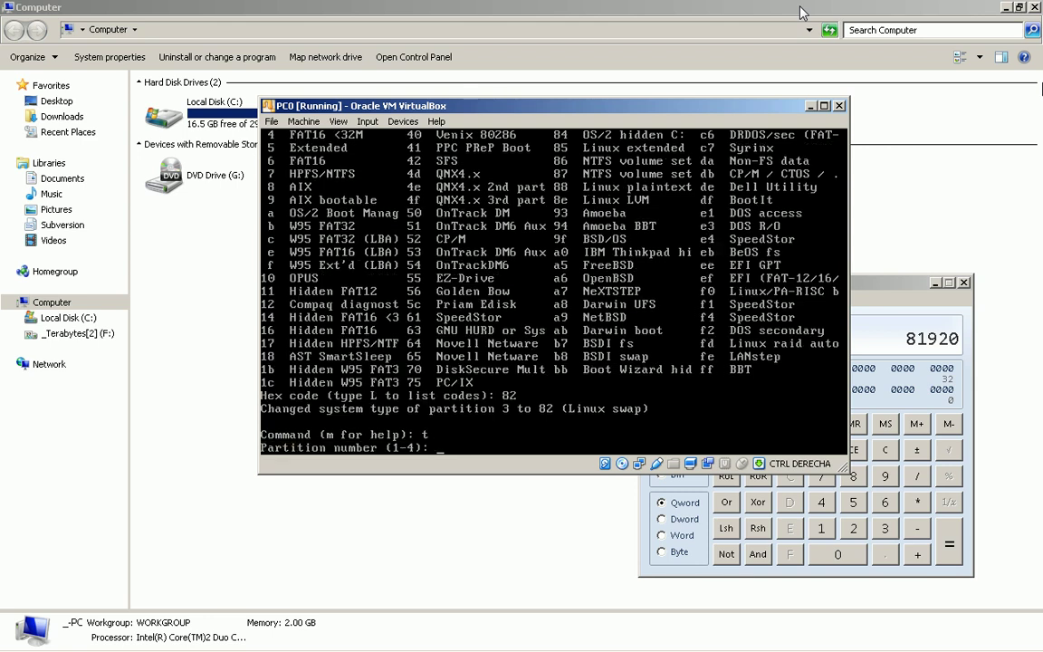
text(4)
key(Return)
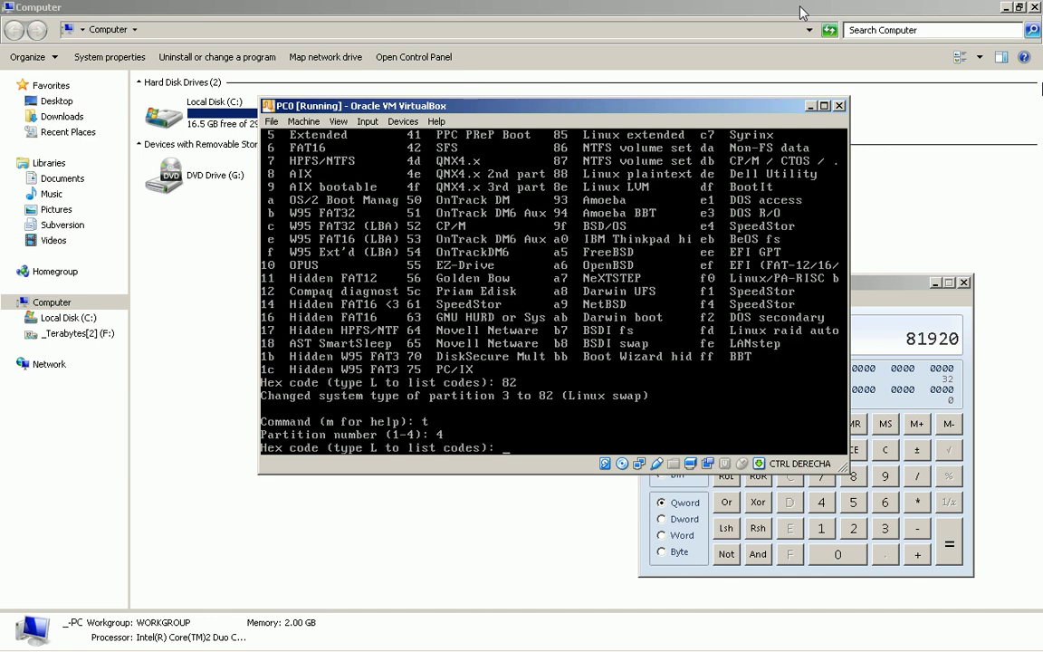
text(l)
key(Return)
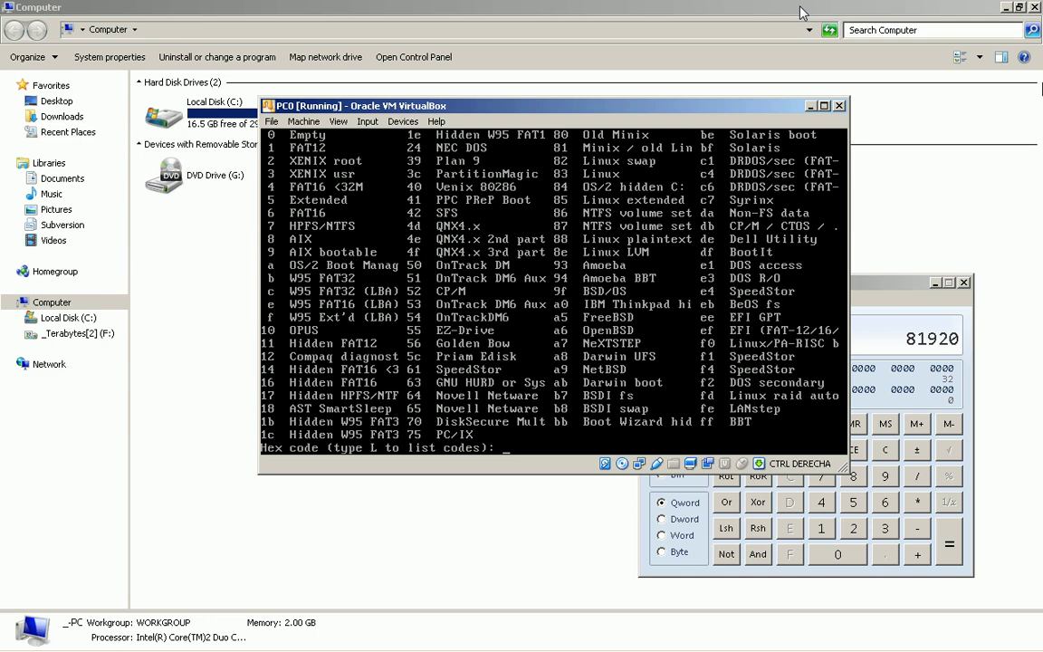
text(83)
key(Return)
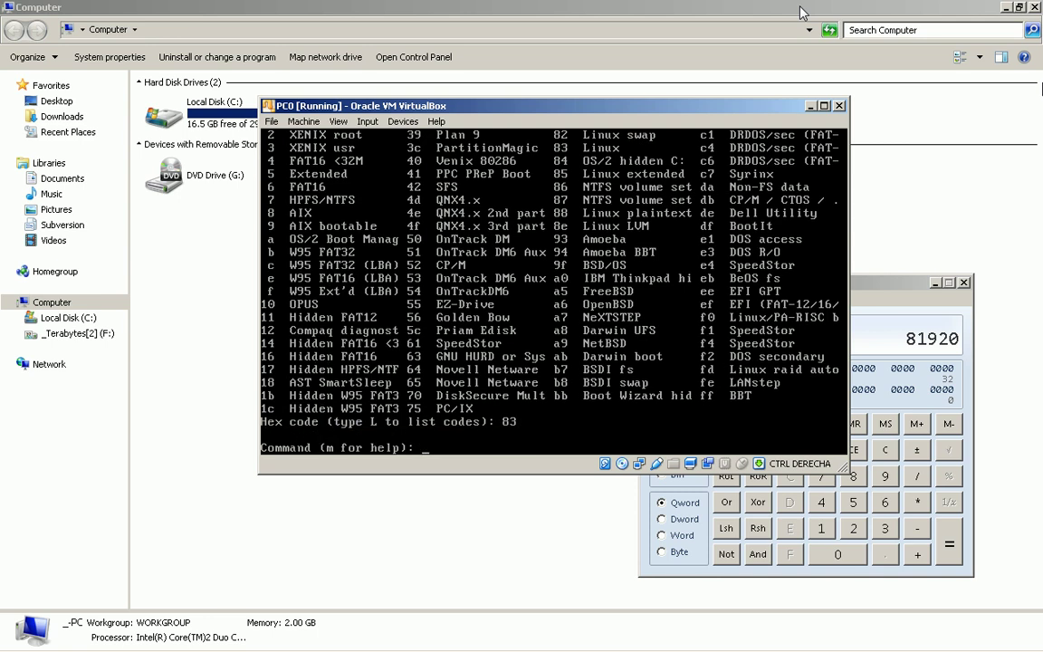
Step: Review the fdisk command help, then write the altered partition table to disk
text(m)
key(Return)
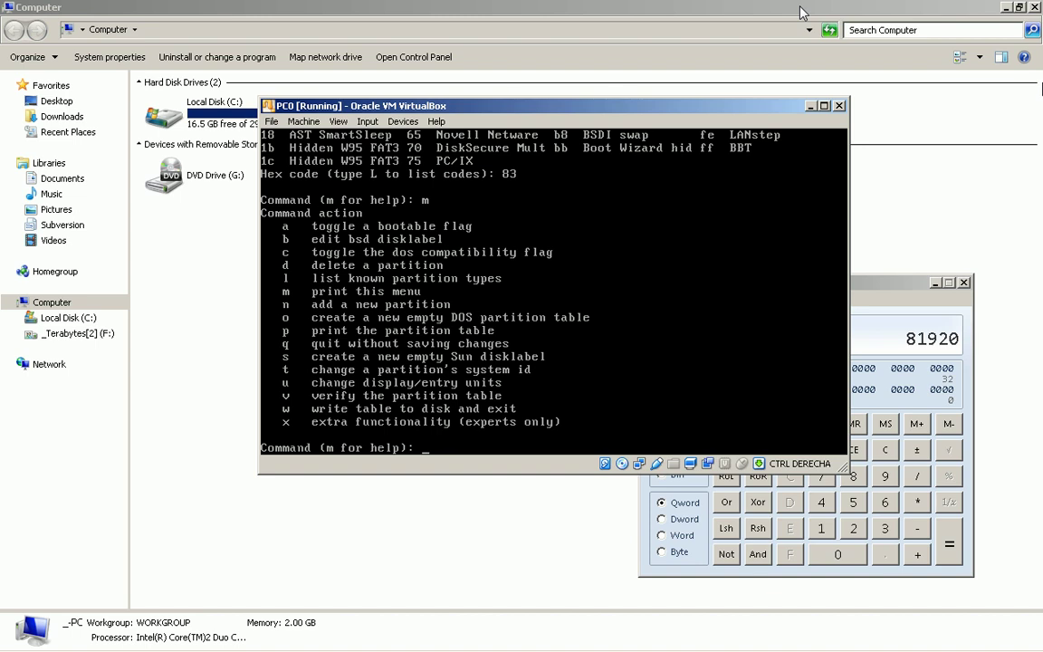
text(m)
key(Return)
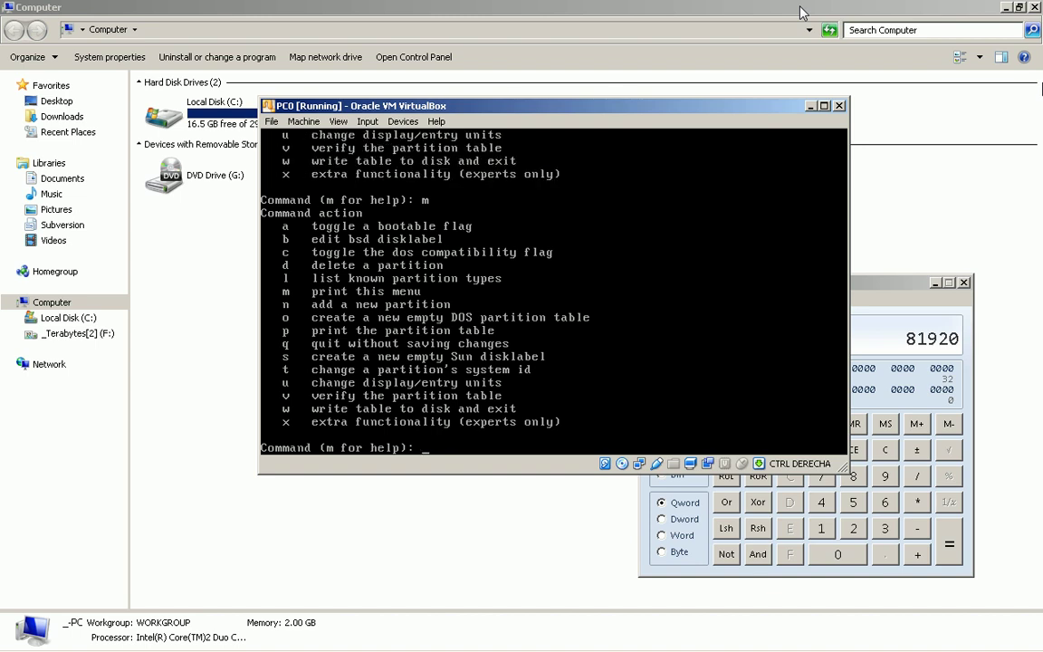
text(w)
key(Return)
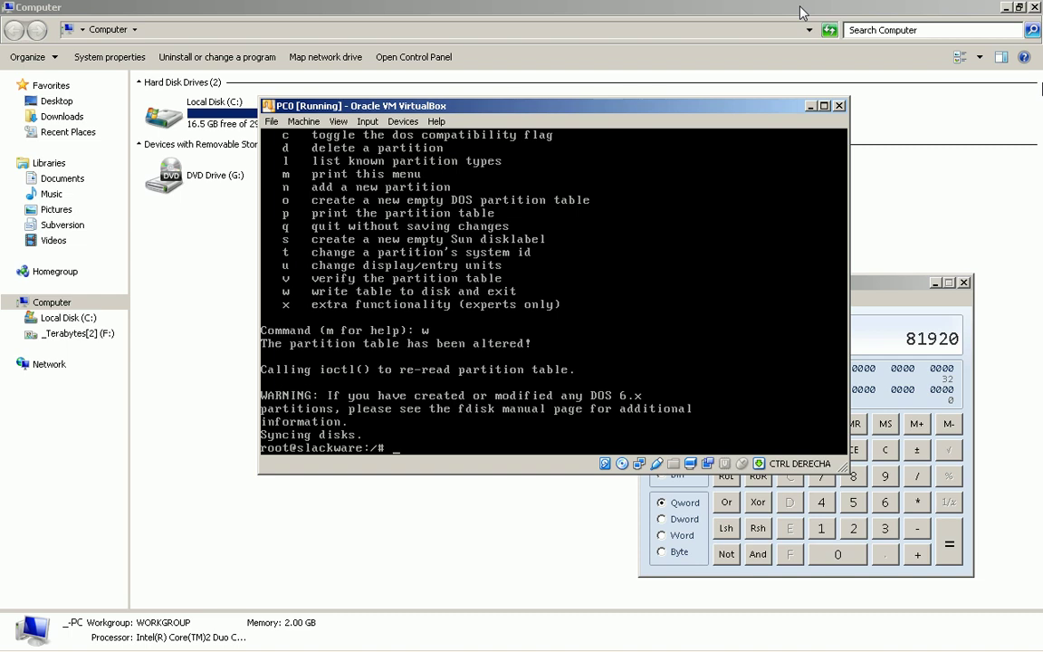
Step: Run setup and make /dev/hda3 the swap partition, skipping the bad-block check
text(setup)
key(Return)
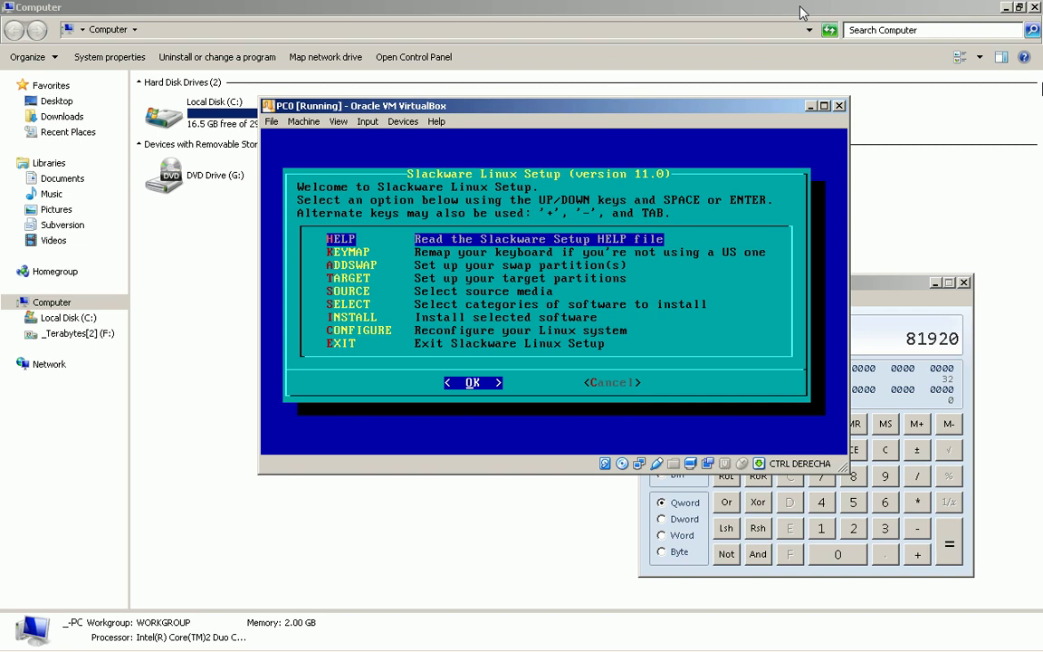
key(Down)
key(Down)
key(Return)
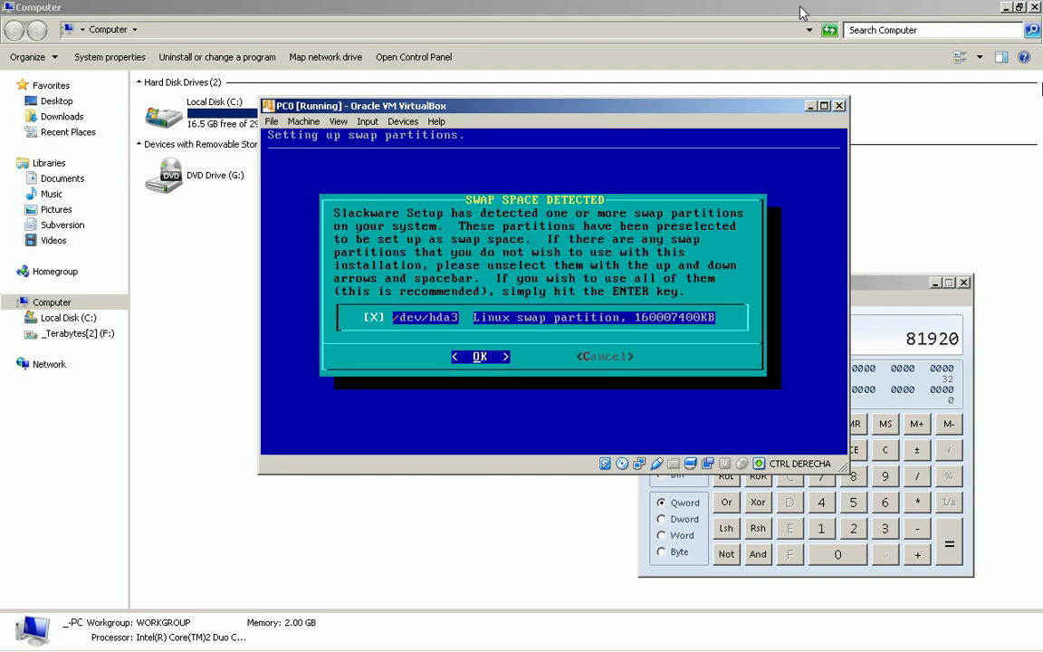
key(Return)
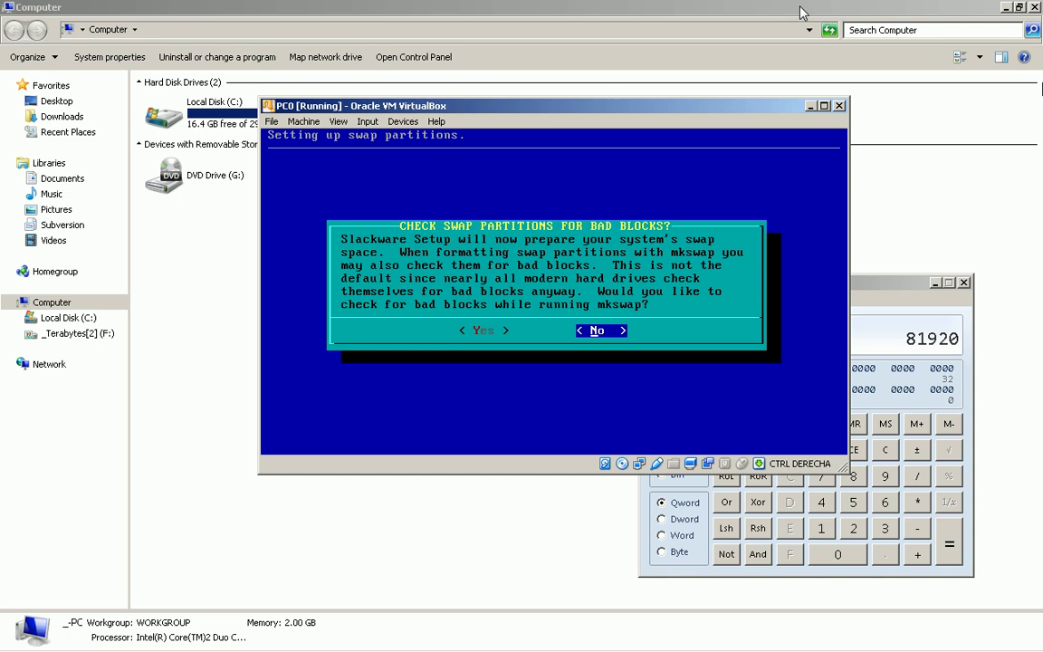
key(Return)
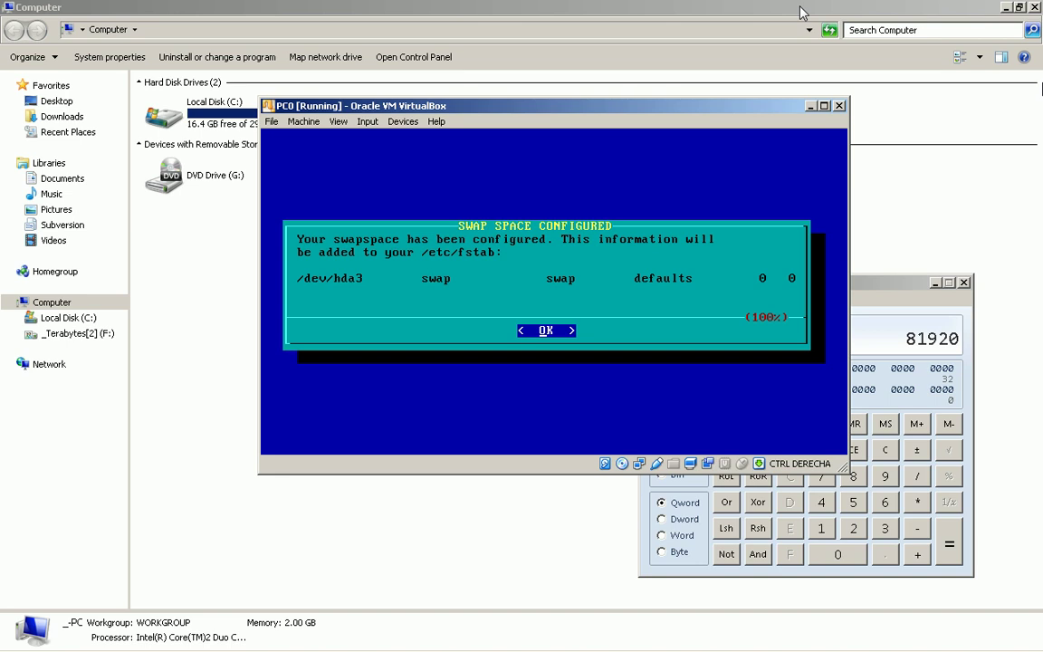
key(Return)
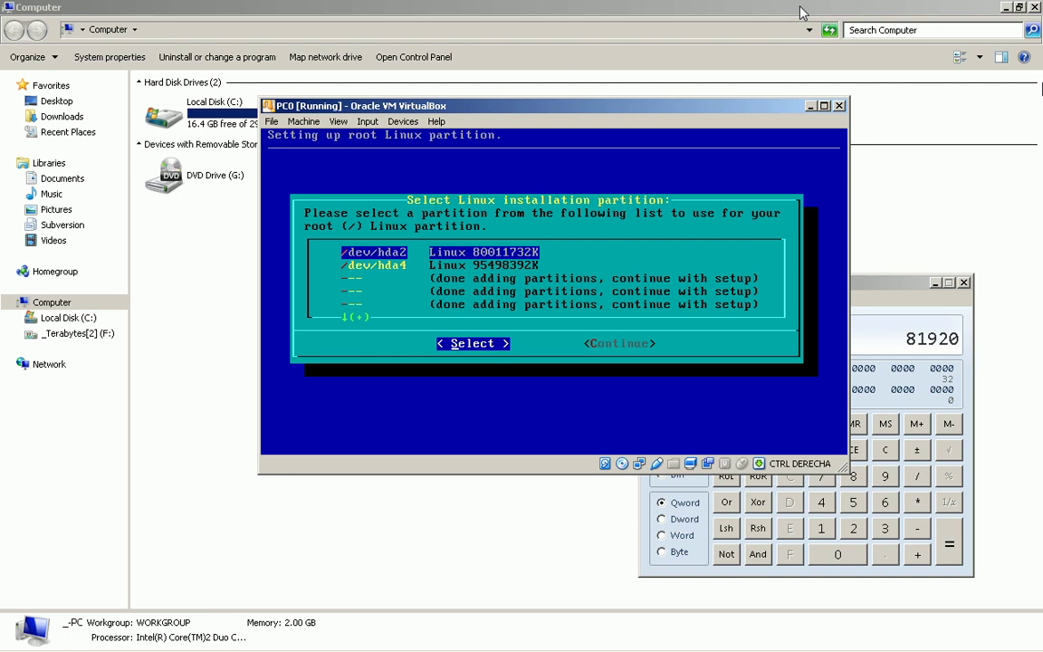
Step: Pick /dev/hda2 as root and quick-format it with ReiserFS
key(Return)
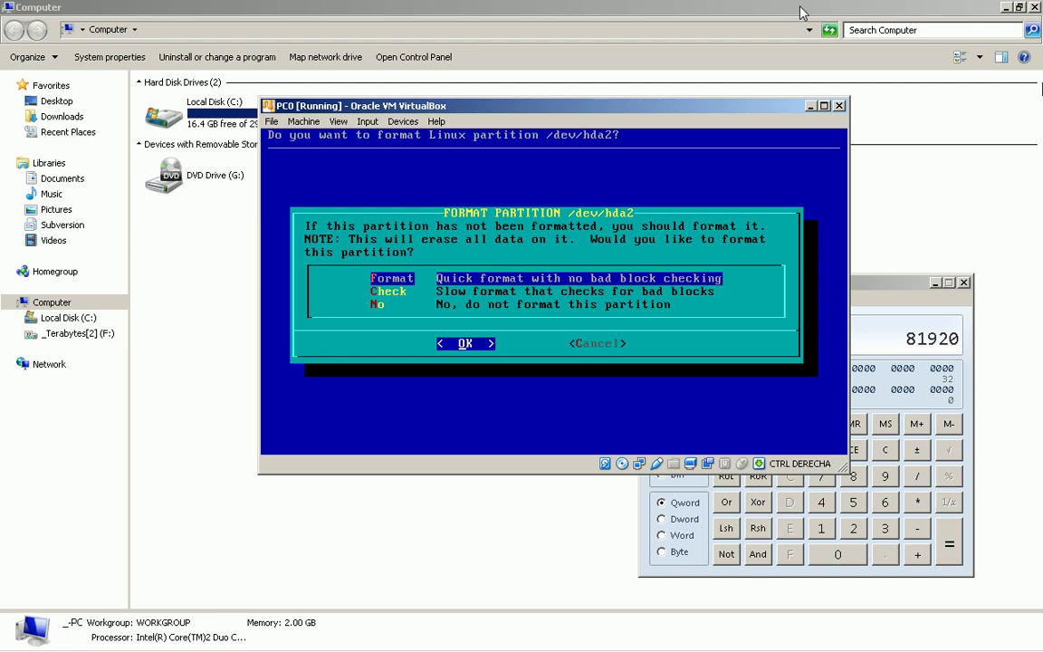
key(Return)
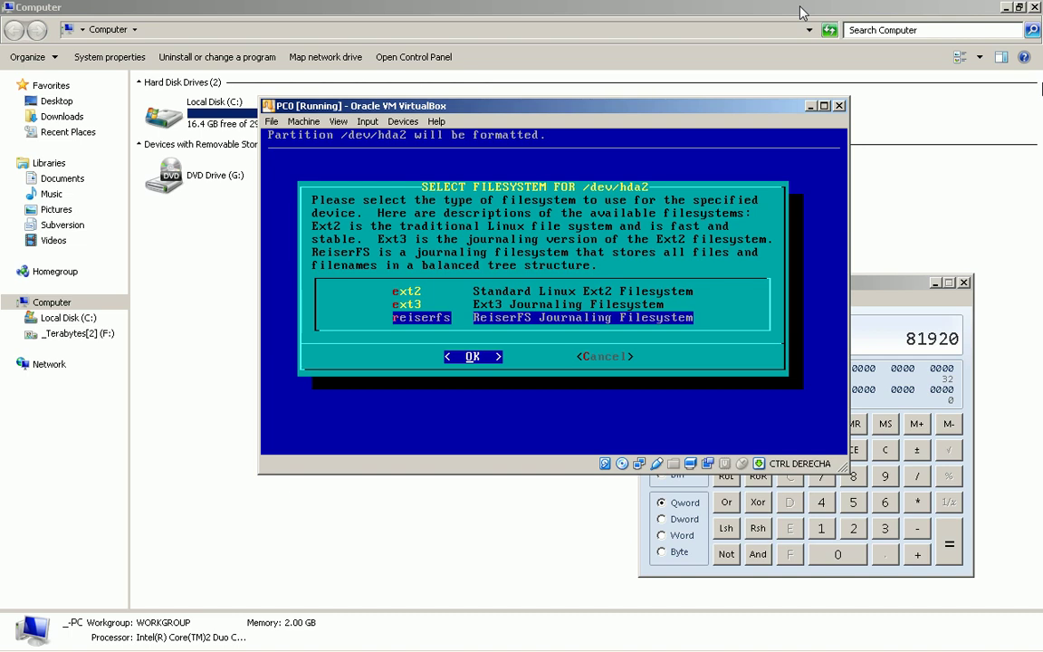
key(Return)
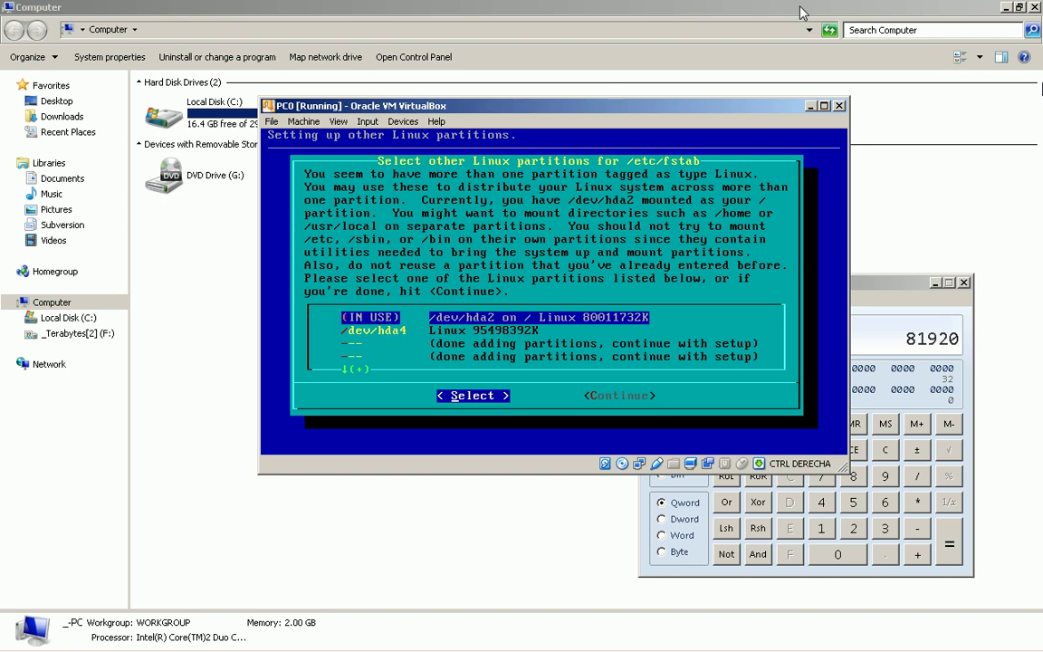
Step: Add /dev/hda4 and quick-format it as ext2 with the default 4096-byte inode density
key(Down)
key(Return)
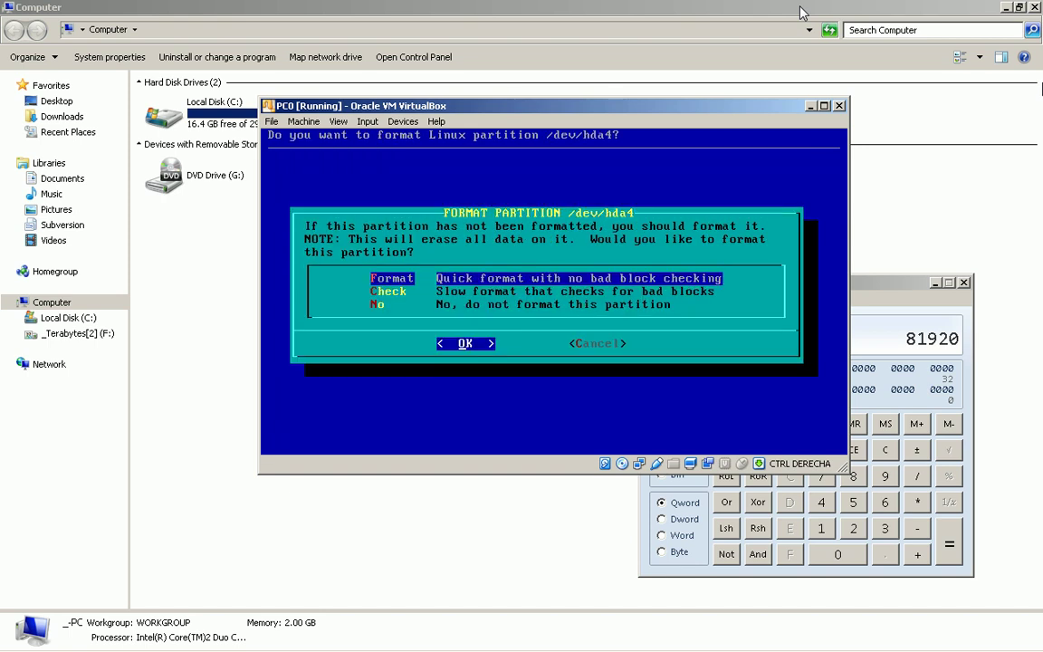
key(Return)
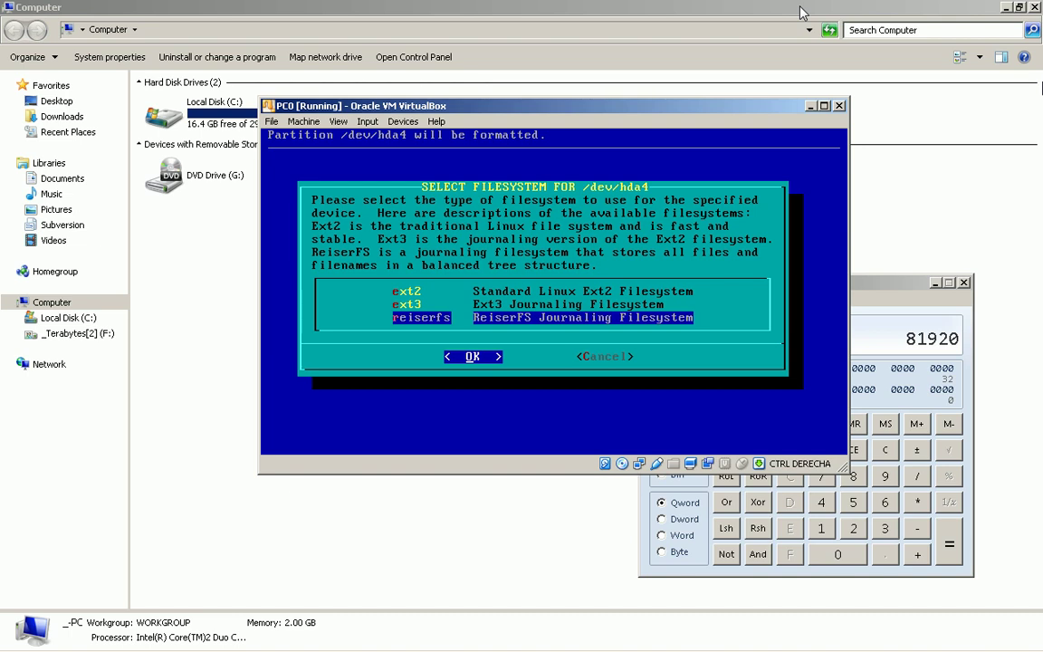
key(Up)
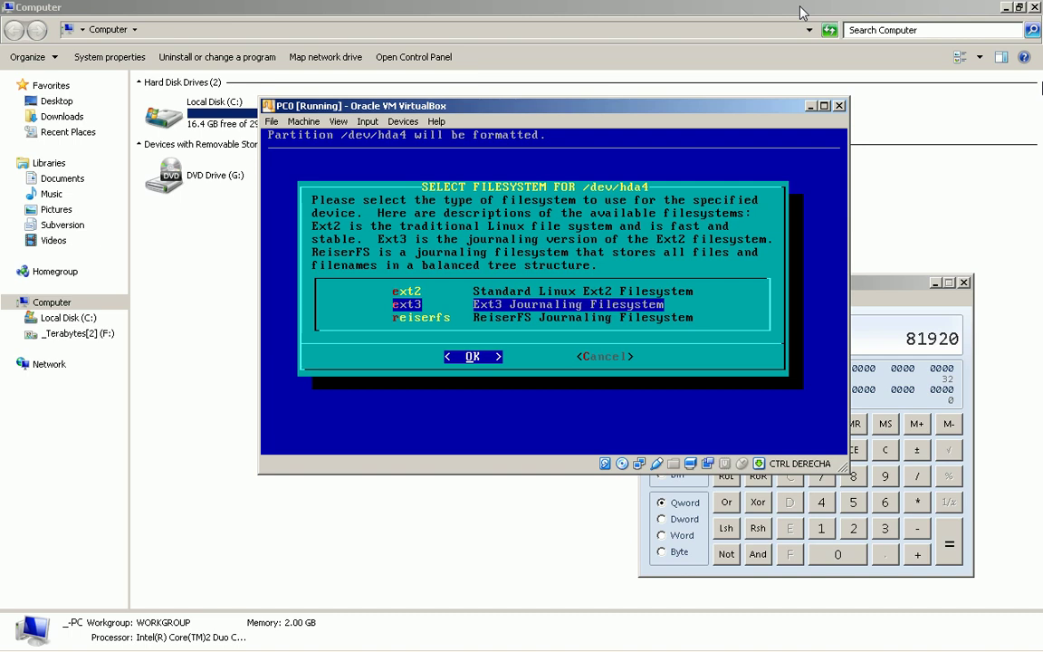
key(Up)
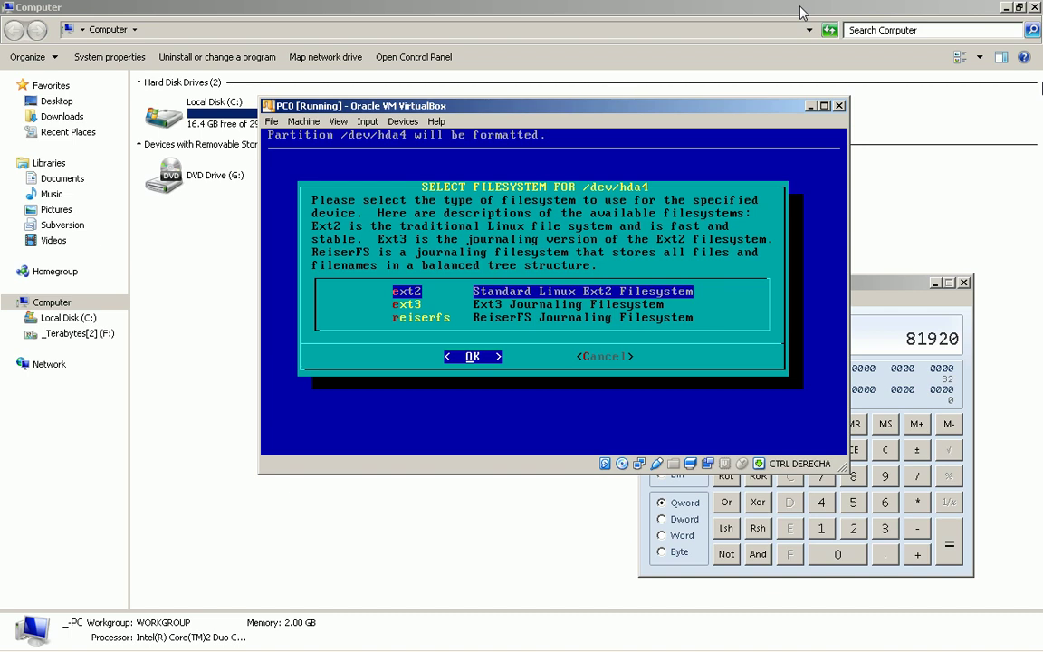
key(Return)
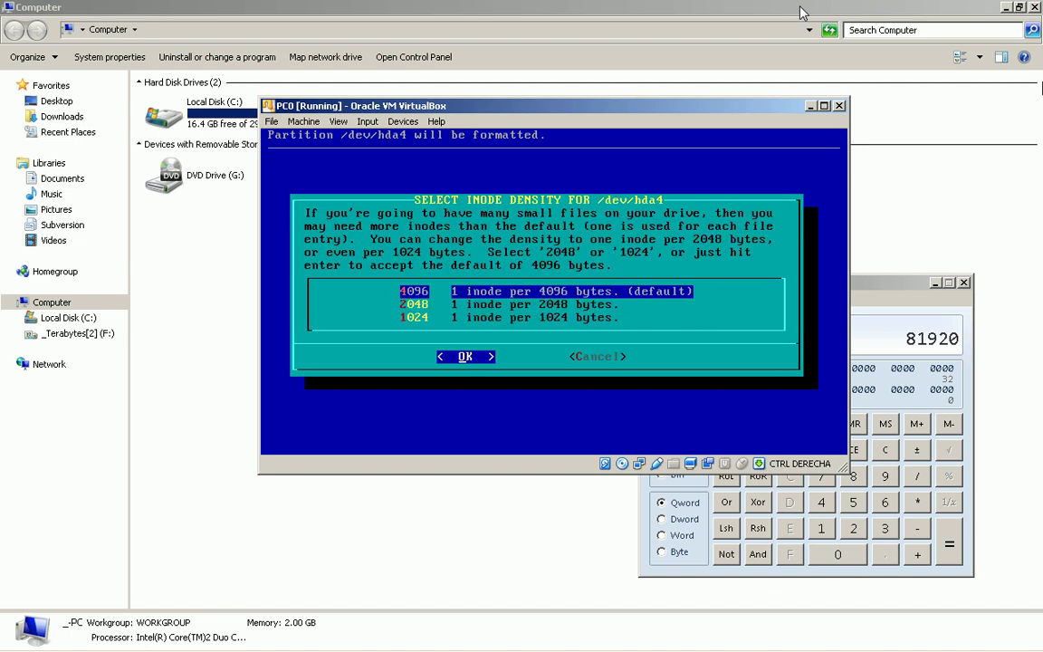
key(Return)
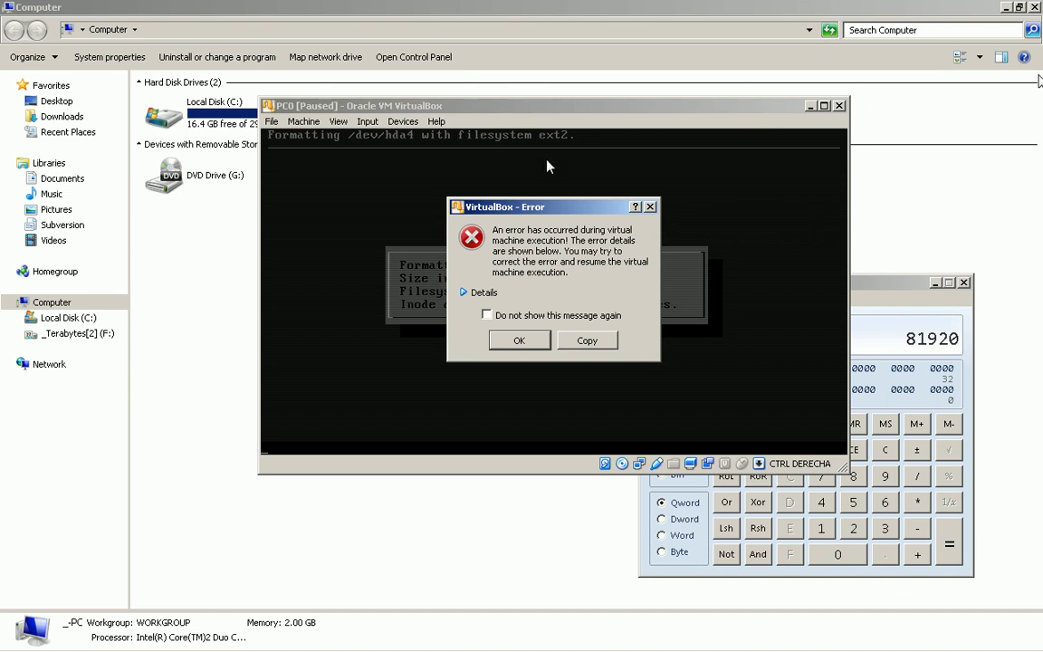
Step: Expand the VirtualBox error's Details to show the HostMemoryLow memory allocation failure
click(464, 293)
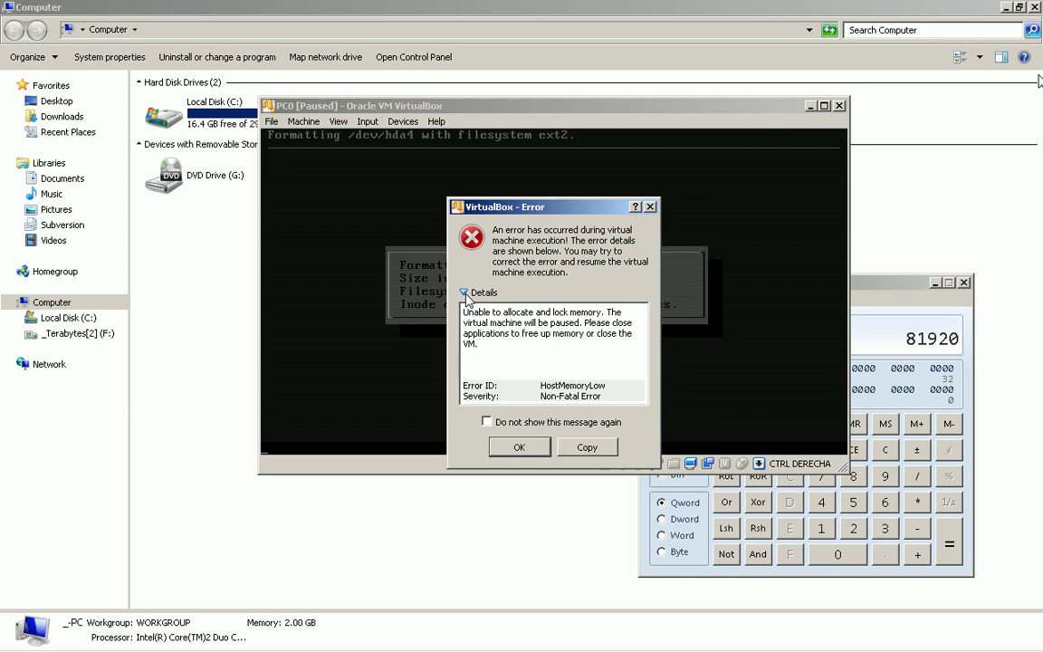
key(alt+Tab)
key(alt+shift+Tab)
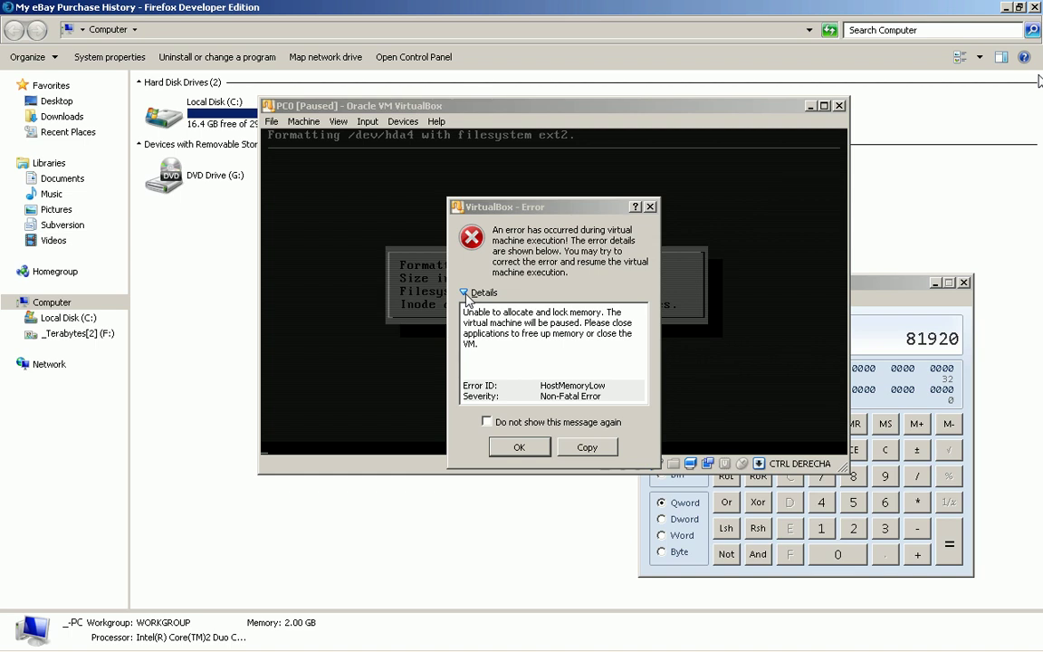
key(alt+Tab)
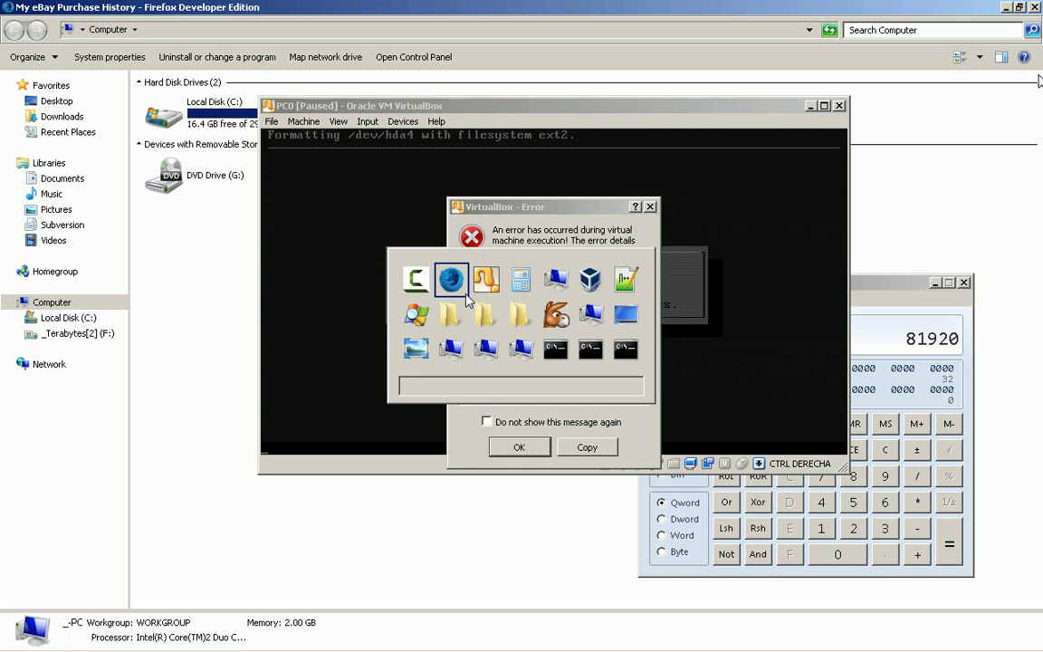
click(465, 294)
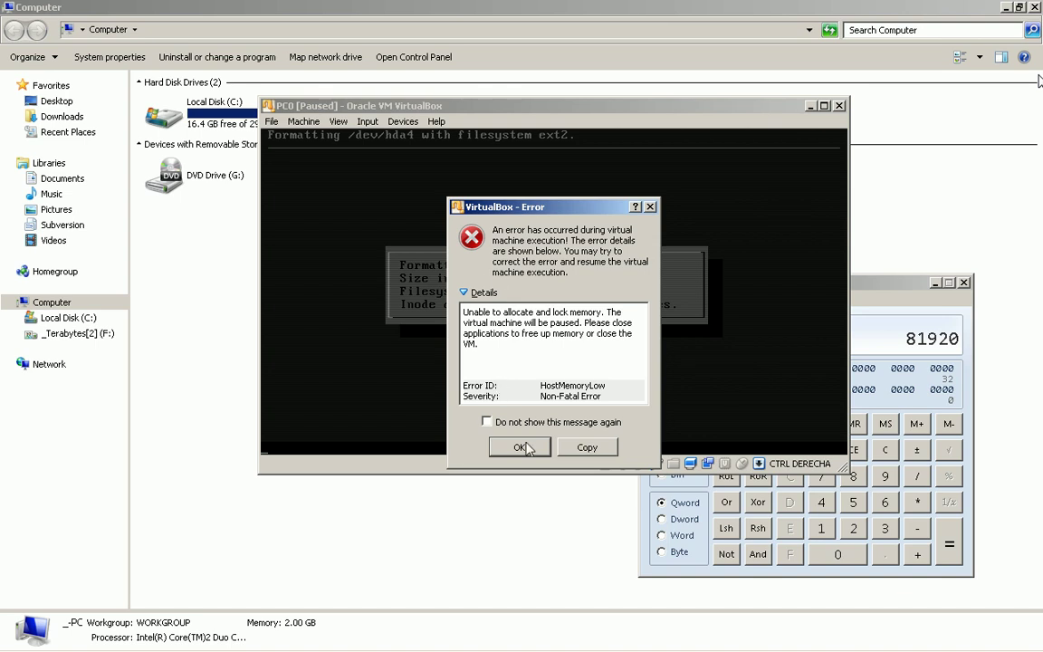
Step: Check the VirtualBox processes in Process Explorer, then dismiss the memory error with OK
key(alt+Tab)
key(alt+Tab)
key(alt+Tab)
key(alt+Tab)
key(alt+Tab)
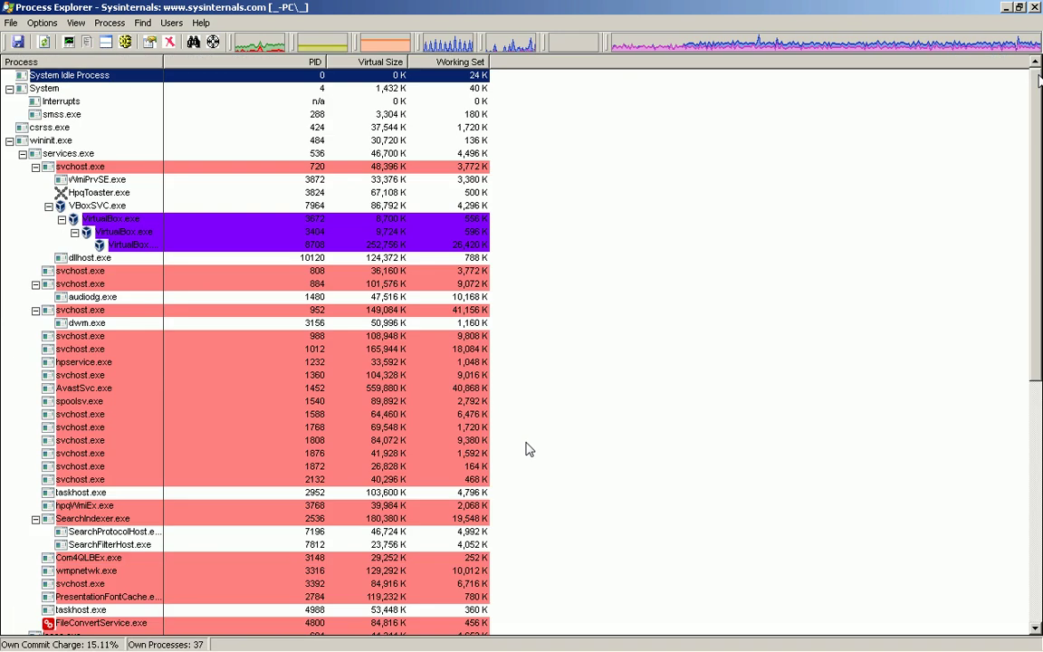
key(alt+Tab)
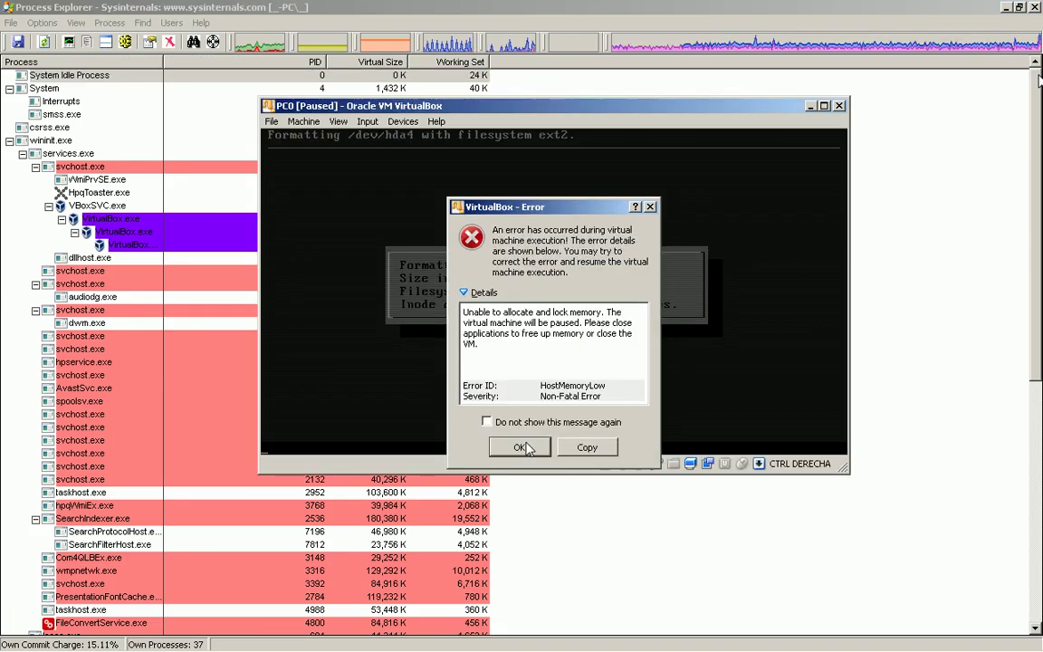
click(524, 447)
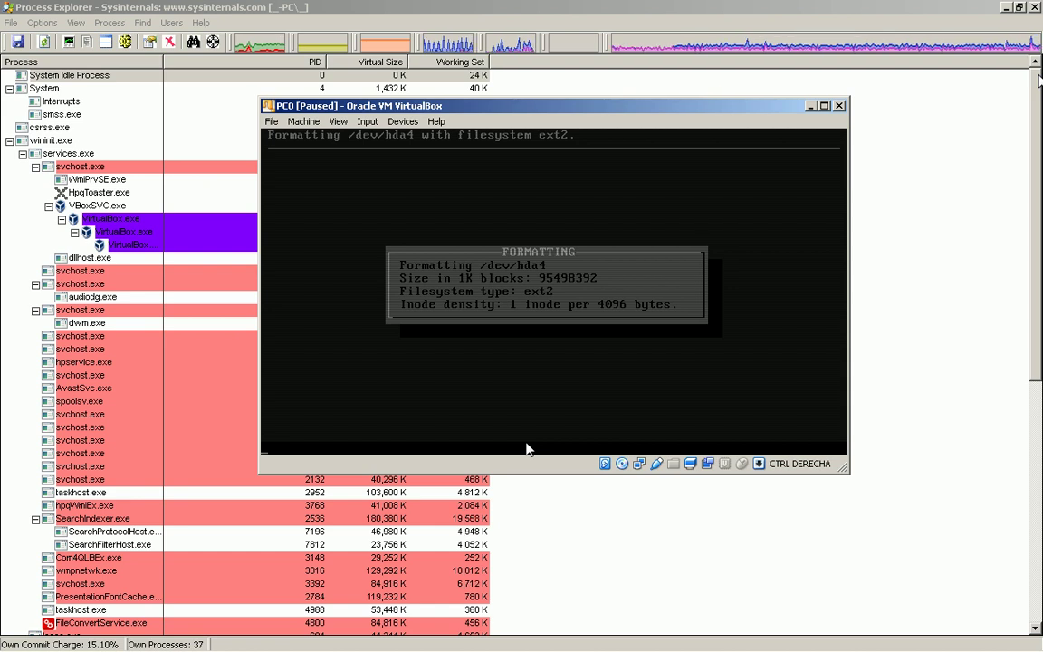
Step: Search the PC0 window's Machine and File menus for a way to resume the machine
click(304, 123)
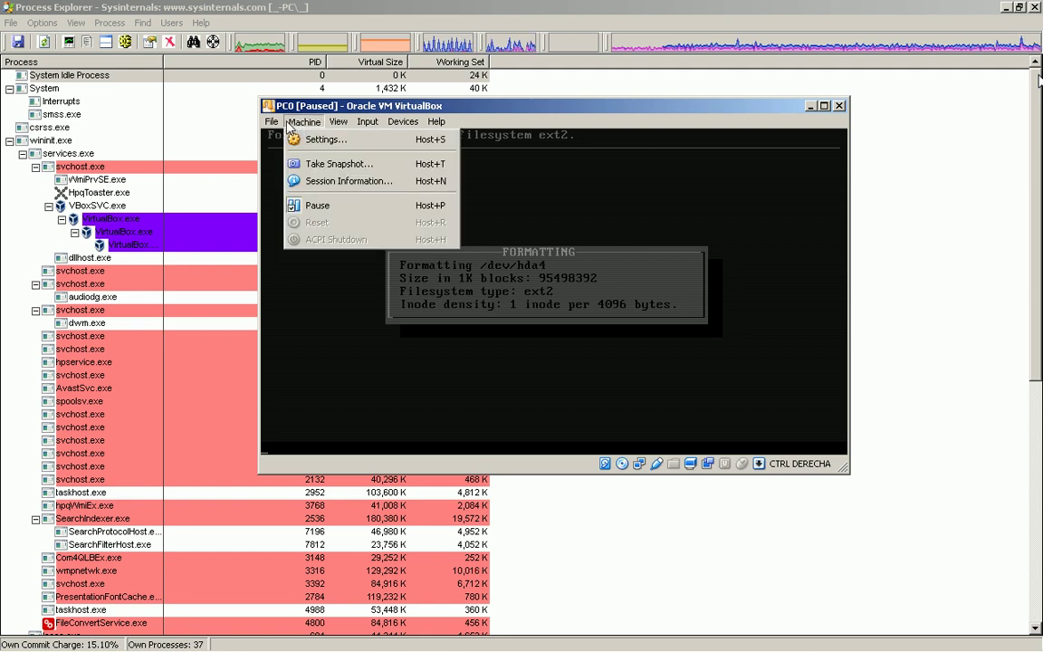
mouse_move(279, 127)
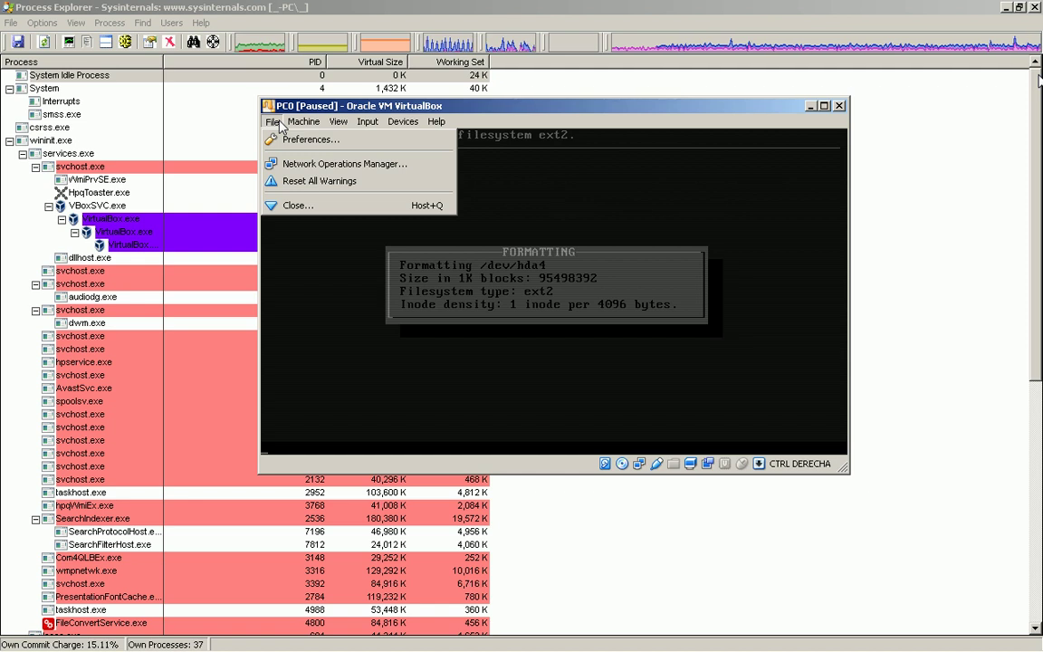
mouse_move(294, 130)
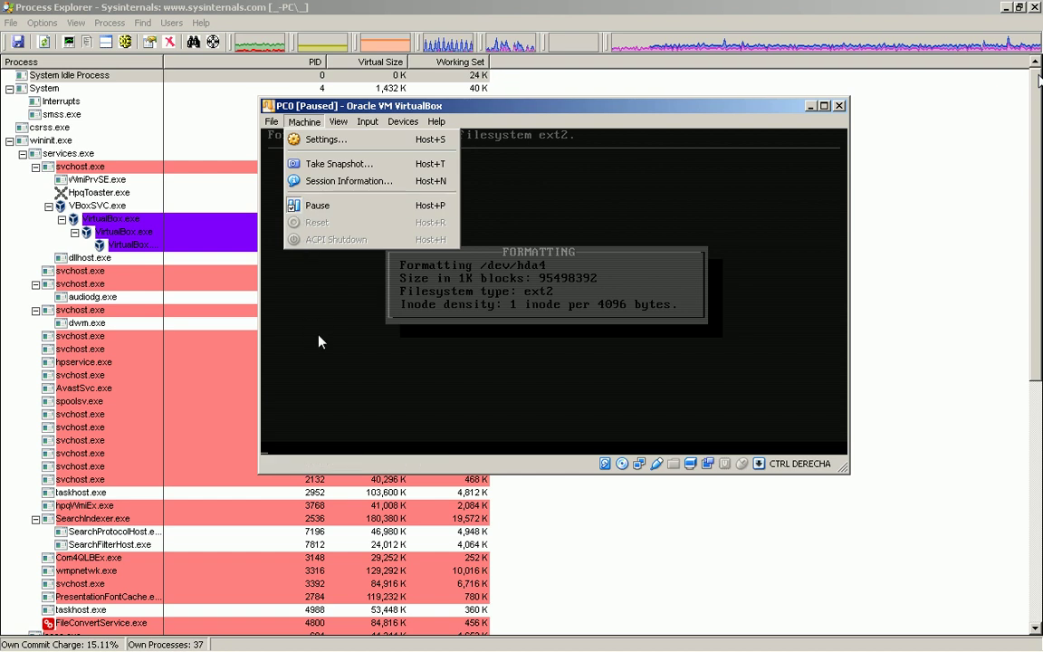
key(alt+Tab)
Step: Resume PC0 from the VirtualBox Manager's right-click menu and bring its console forward
key(Tab)
key(Tab)
key(Tab)
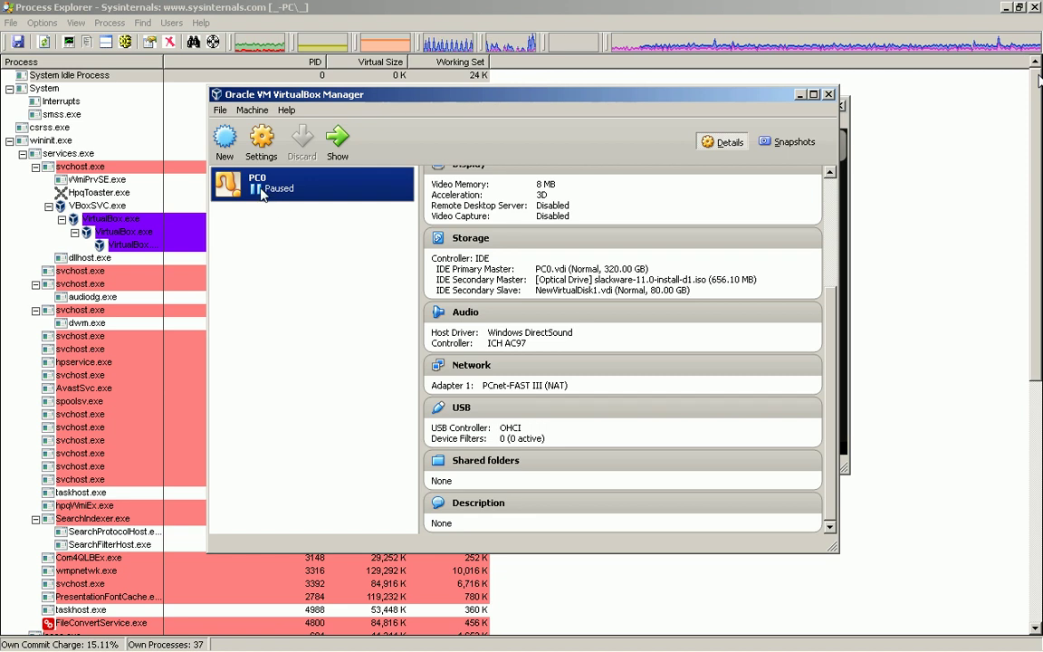
right_click(261, 190)
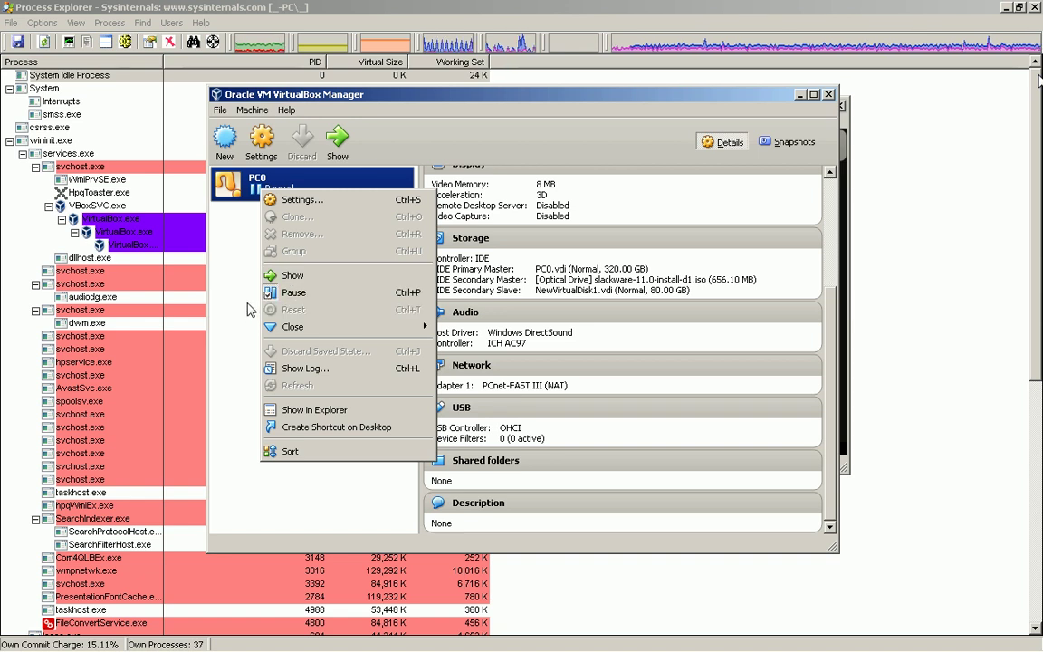
click(233, 288)
right_click(273, 188)
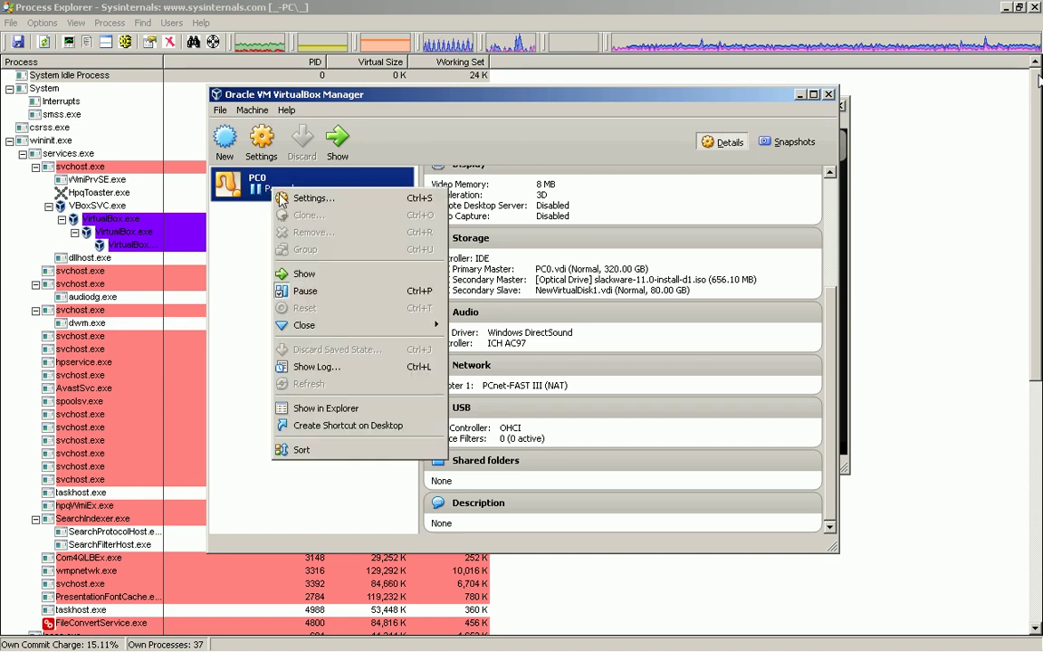
click(290, 291)
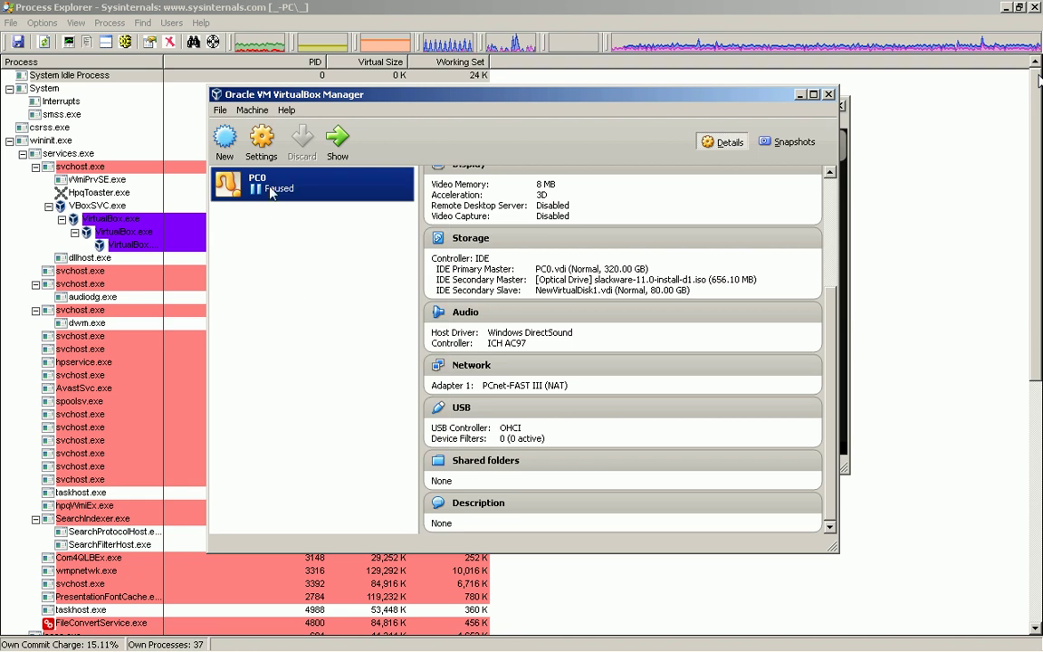
right_click(271, 191)
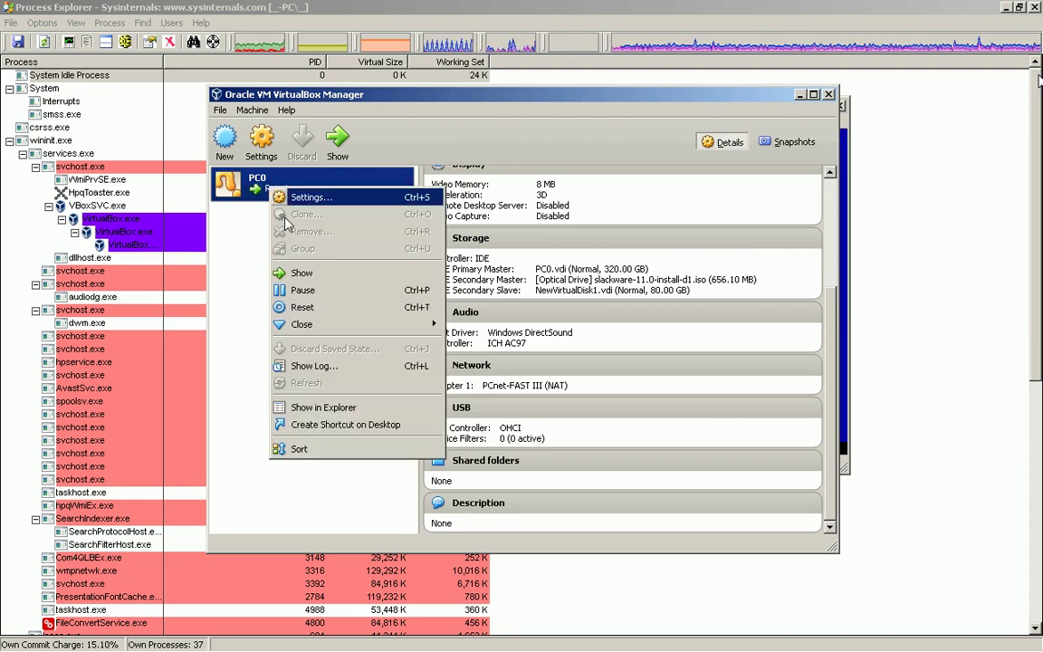
click(302, 293)
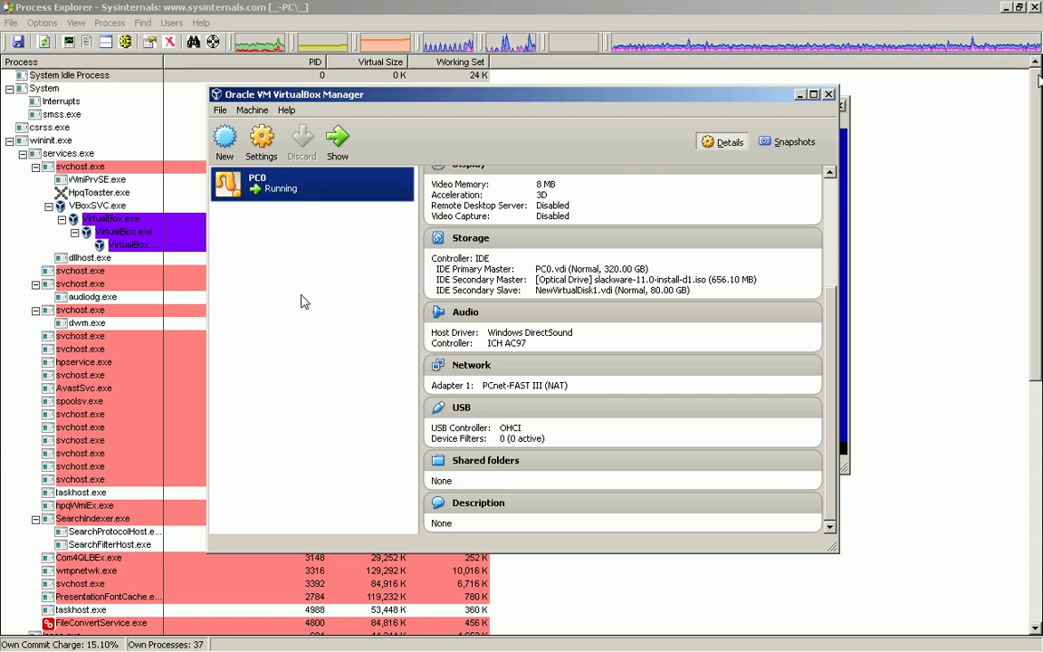
double_click(290, 199)
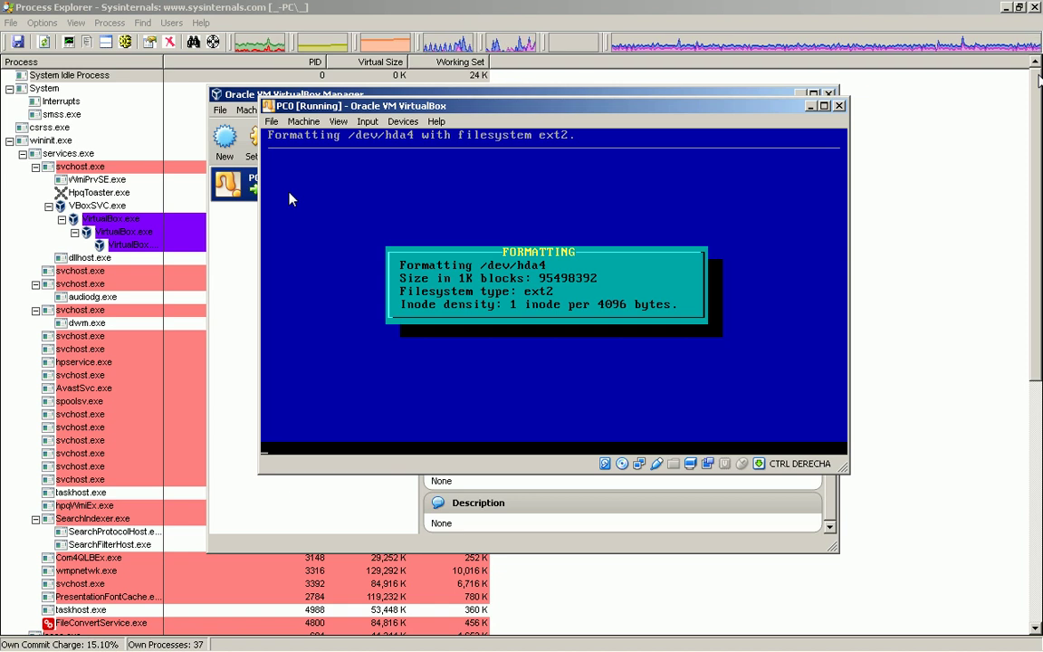
Step: Pause PC0 with Right Ctrl+P, then resume it again from the Manager's context menu
key(Control_R+p)
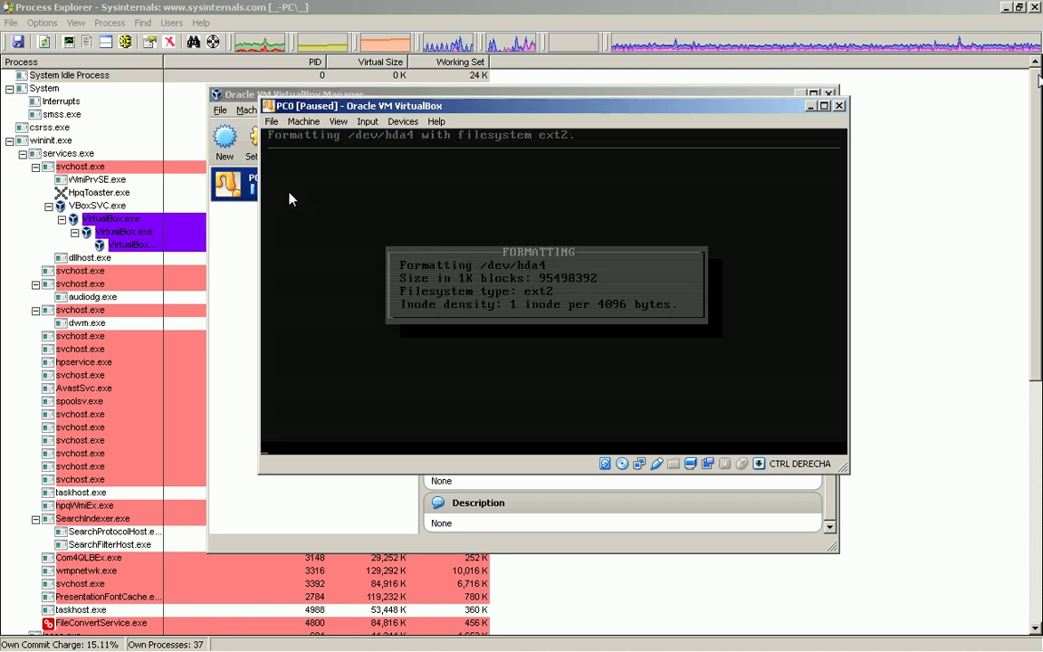
key(alt+Tab)
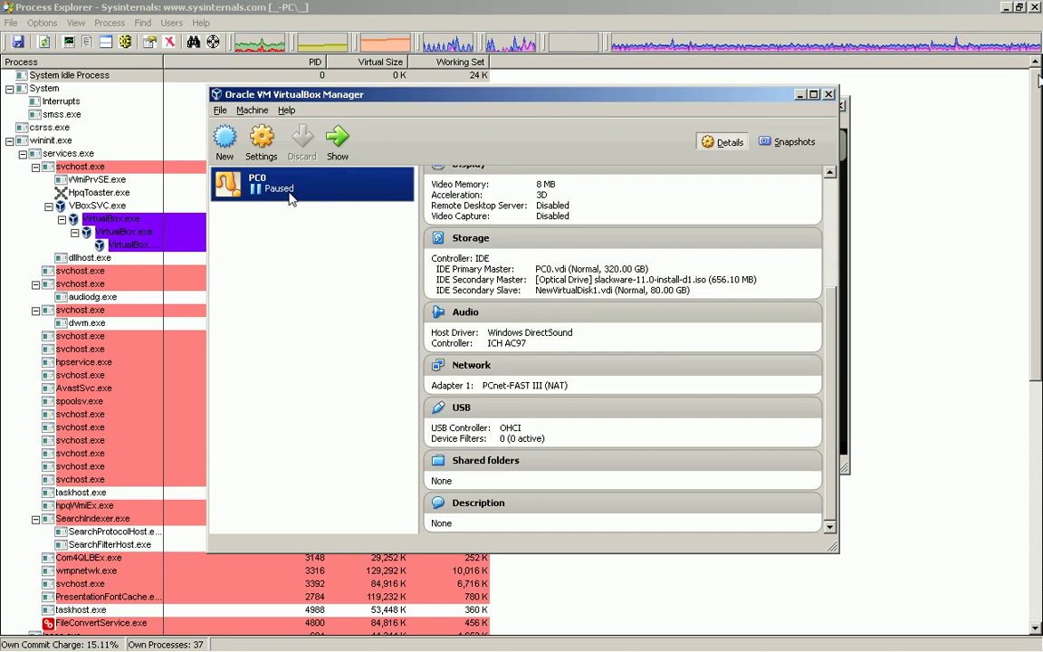
right_click(290, 197)
click(316, 296)
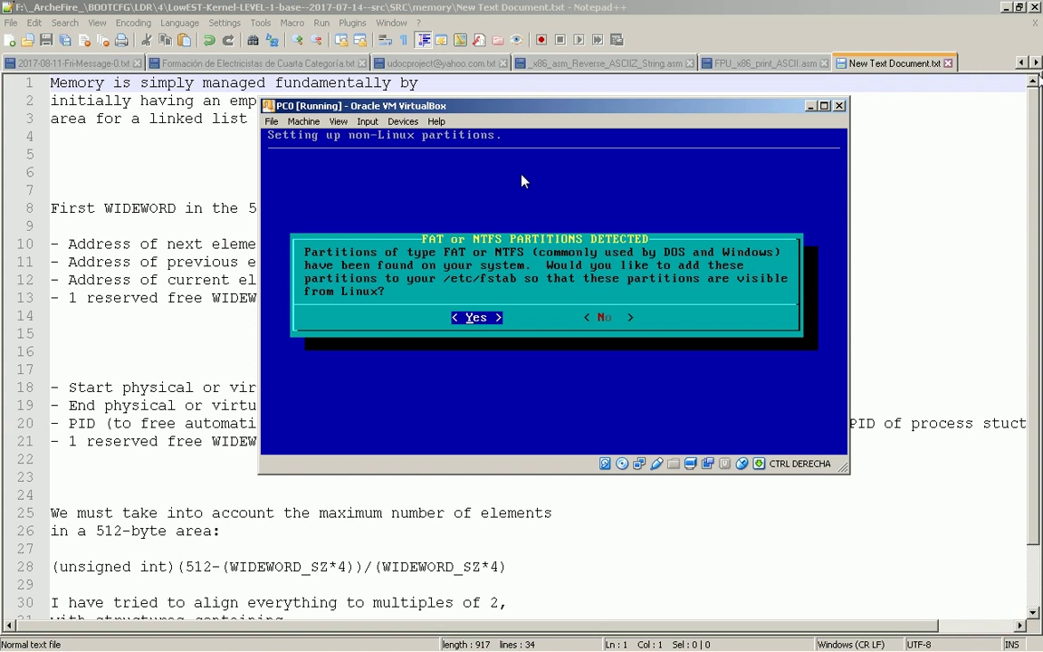
Step: Agree to add FAT/NTFS partitions to /etc/fstab and select /dev/hda1
key(Return)
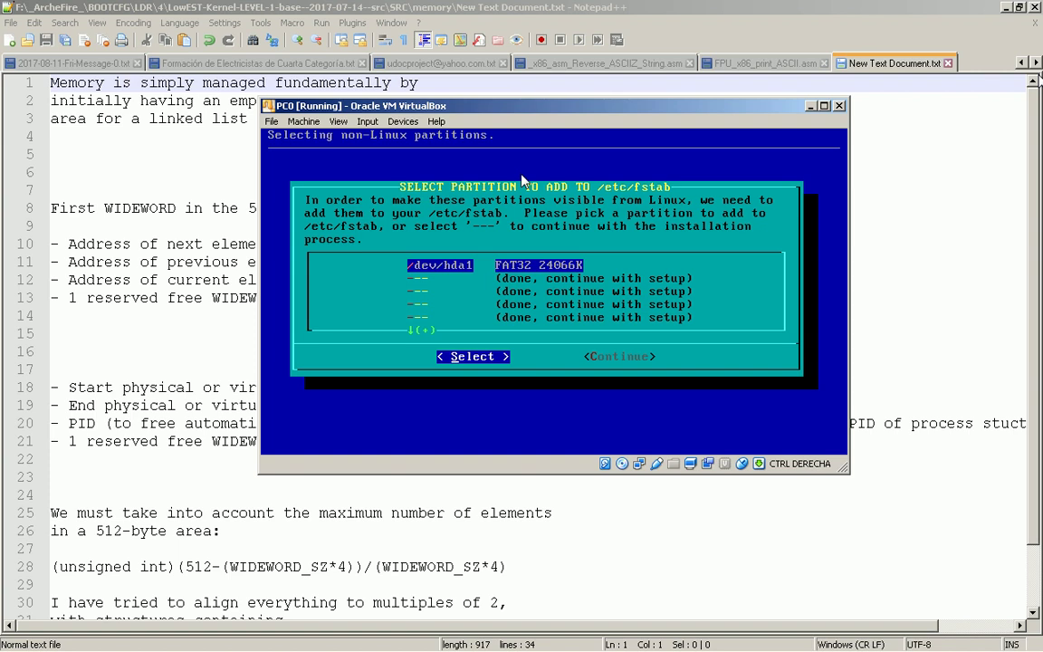
key(Return)
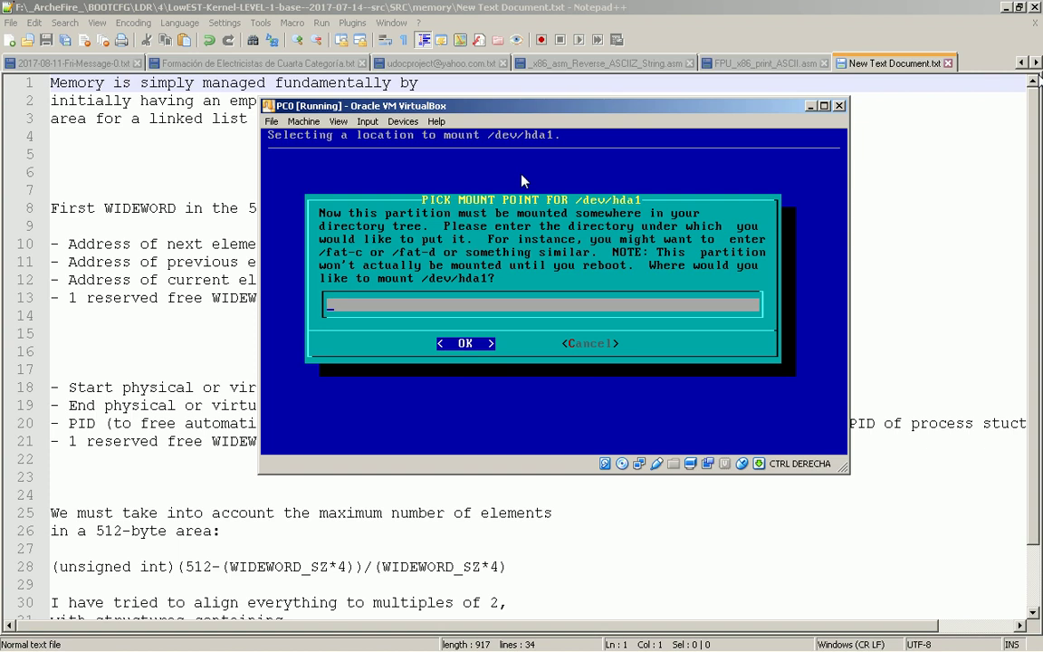
Step: Set /dev/hda1's mount point to /bootmgrpart and accept the fstab summary
text(/bootmgr)
text(partition)
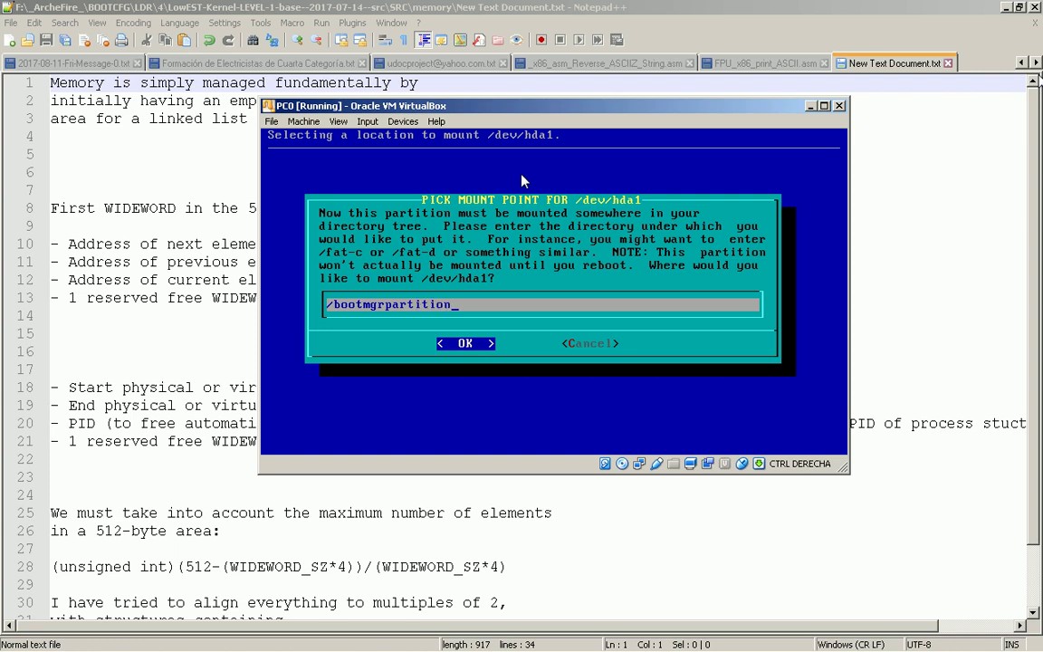
key(BackSpace)
key(BackSpace)
key(BackSpace)
key(BackSpace)
key(BackSpace)
key(Return)
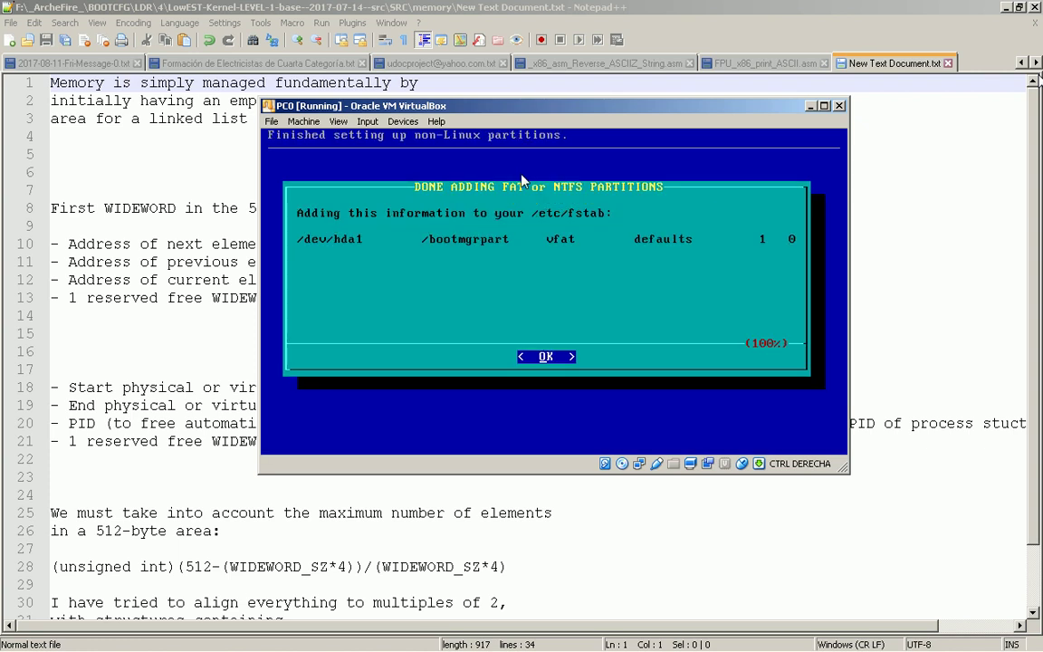
key(Return)
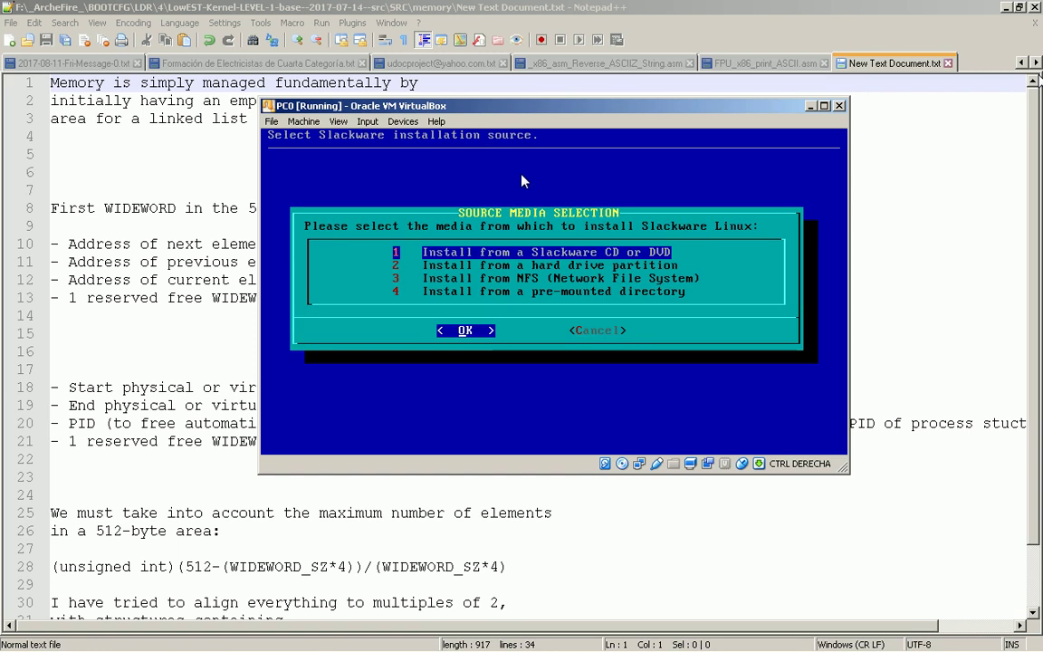
Step: Install from the CD with automatic drive detection, marking the KDEI package series
key(Return)
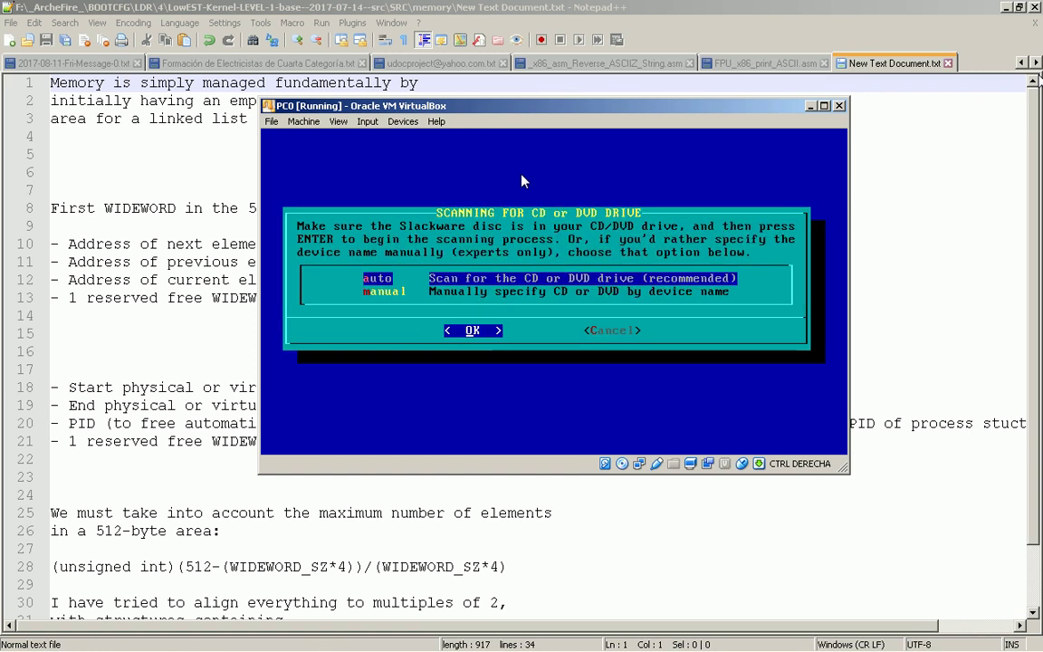
key(Return)
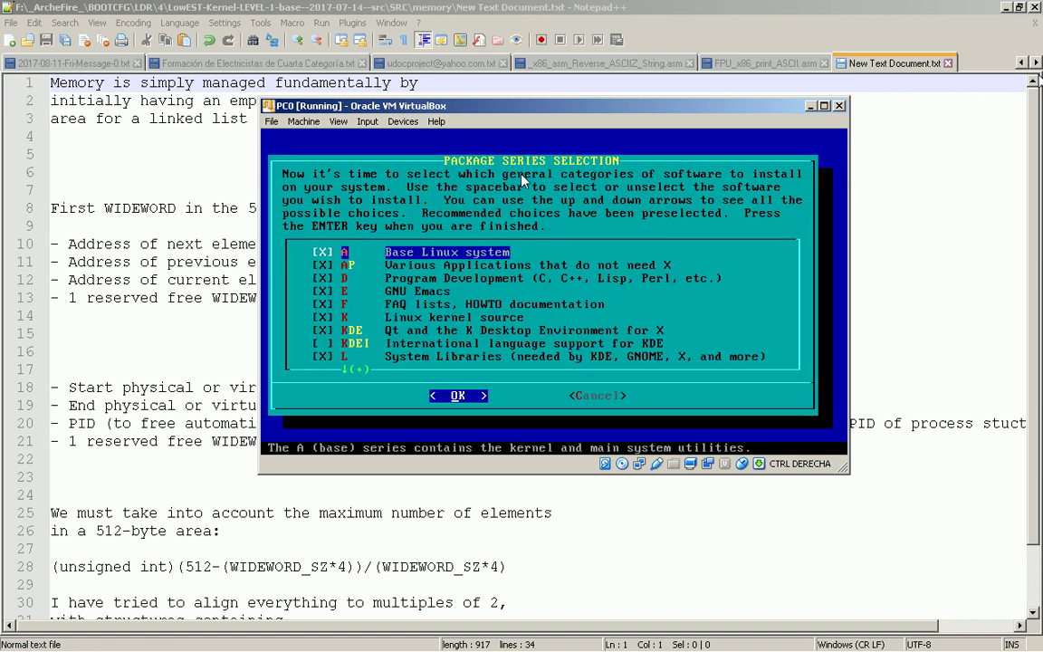
key(Down)
key(Down)
key(Down)
key(Down)
key(Down)
key(Down)
key(Down)
key(space)
Step: Accept every package series and choose the full installation mode
key(Down)
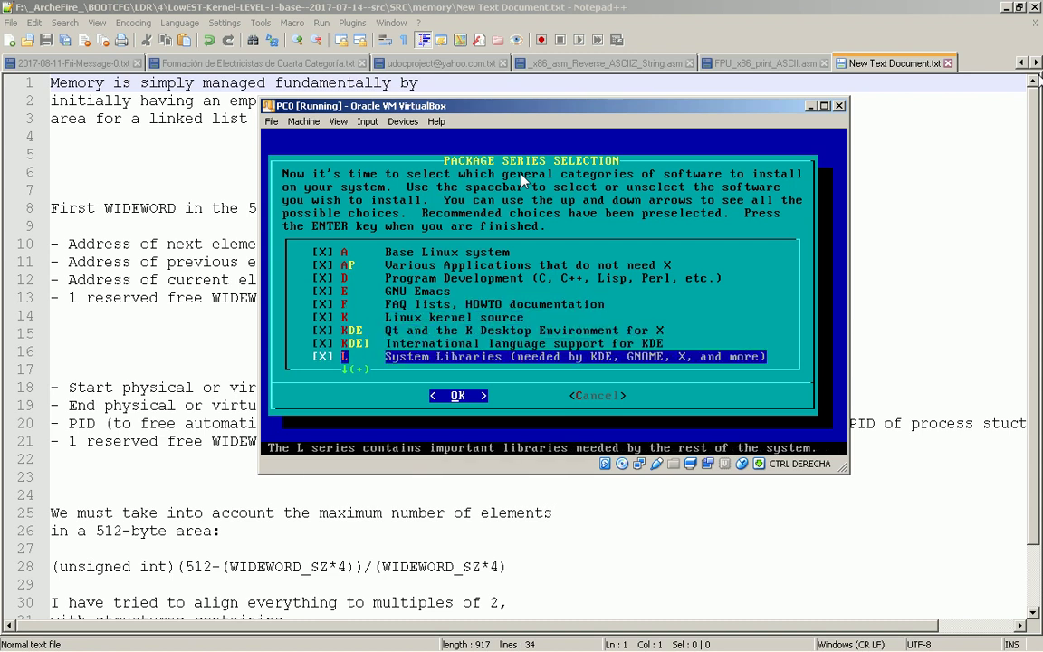
key(Down)
key(Down)
key(Down)
key(Down)
key(Down)
key(Down)
key(Up)
key(Up)
key(Up)
key(Up)
key(Up)
key(Up)
key(Up)
key(Up)
key(Up)
key(Up)
key(Up)
key(Up)
key(Up)
key(Up)
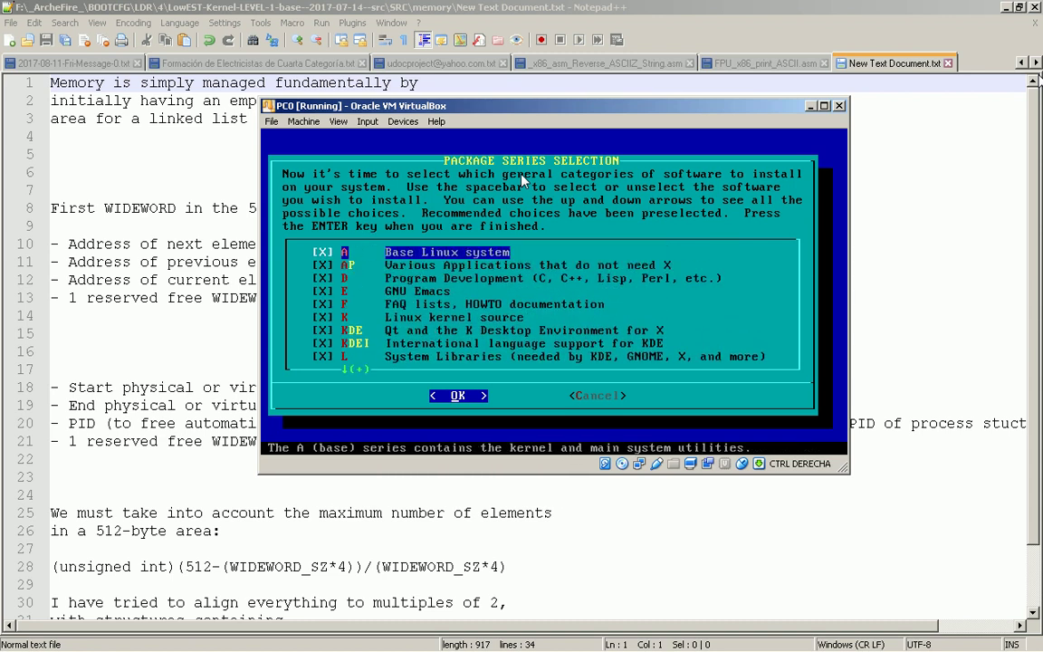
key(Down)
key(Down)
key(Down)
key(Down)
key(Down)
key(Down)
key(Down)
key(Down)
key(Down)
key(Down)
key(Down)
key(Down)
key(Down)
key(Down)
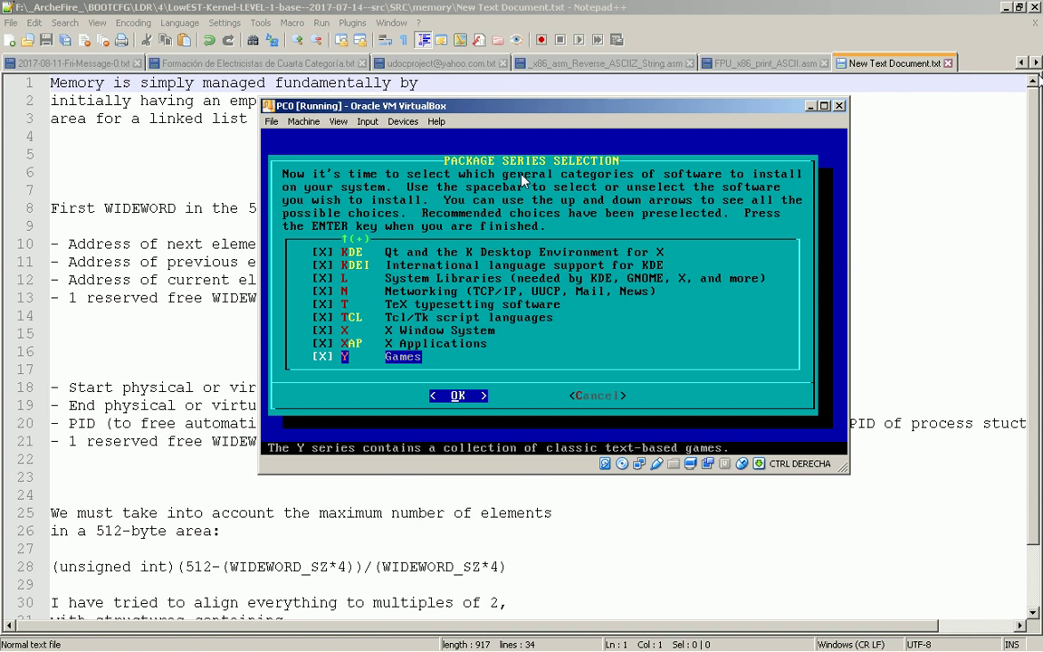
key(Return)
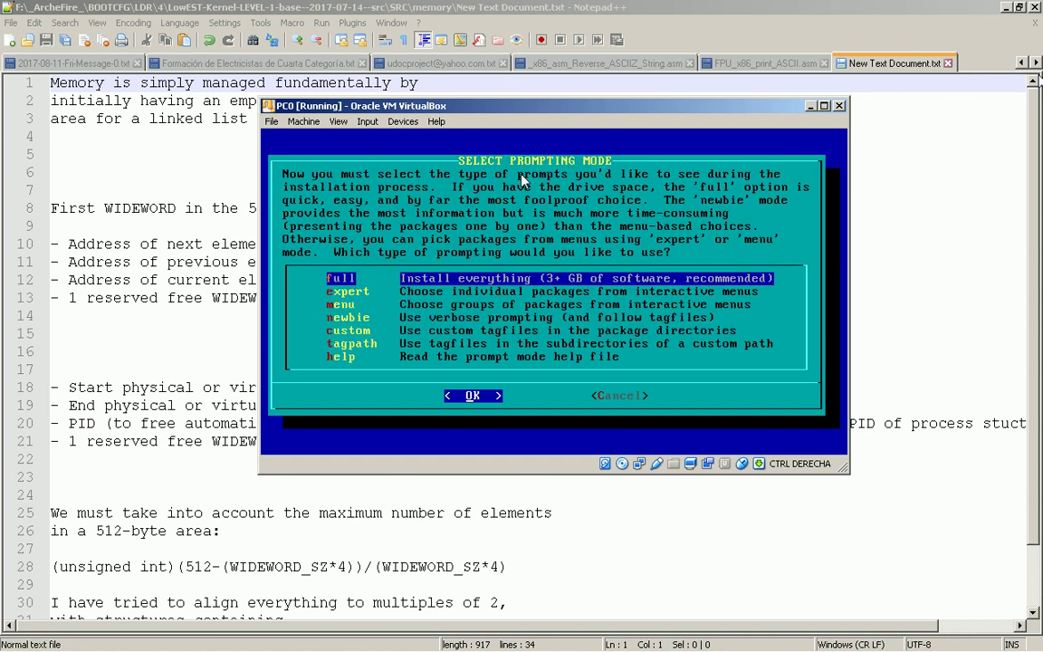
key(Return)
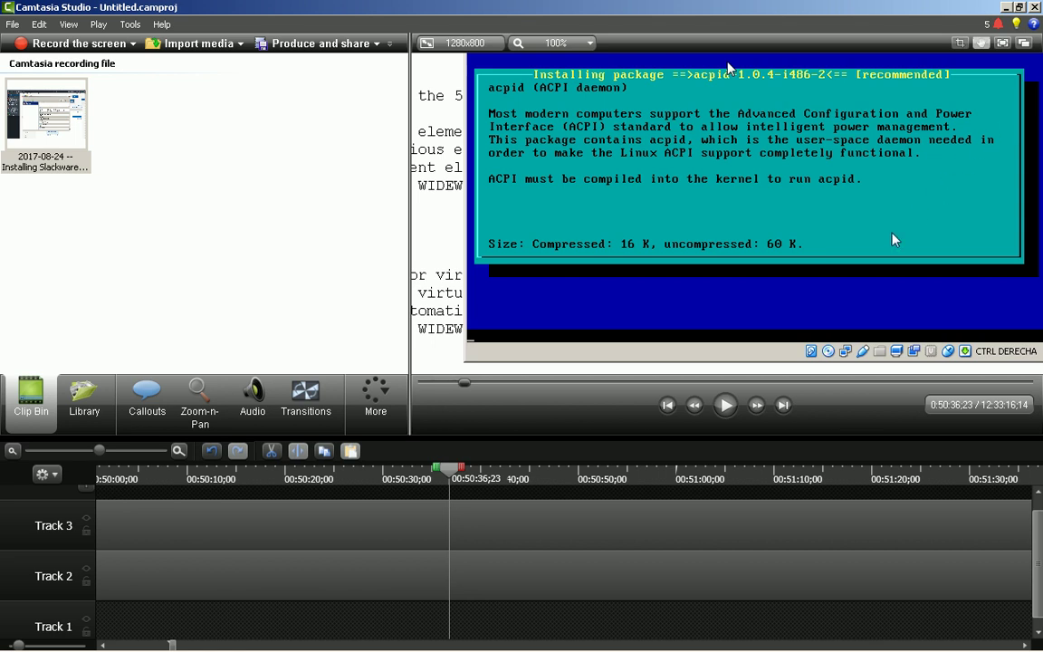
Step: Play the recording and scrub past emacs-lisp, groff and emacs-info to the VirtualBox capture notice
click(731, 409)
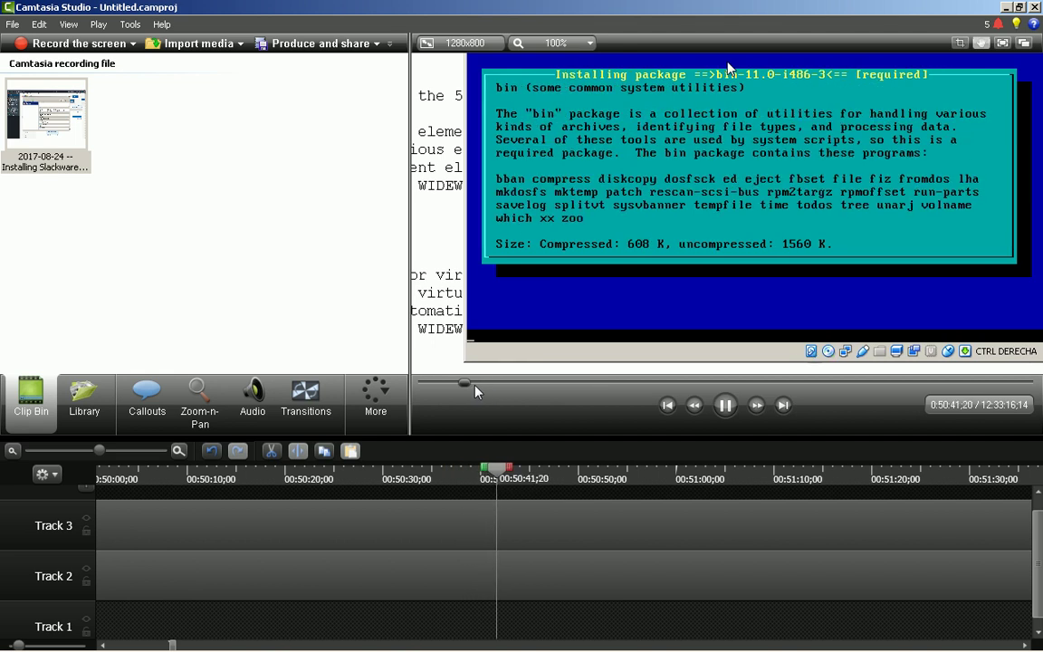
drag(477, 391, 567, 388)
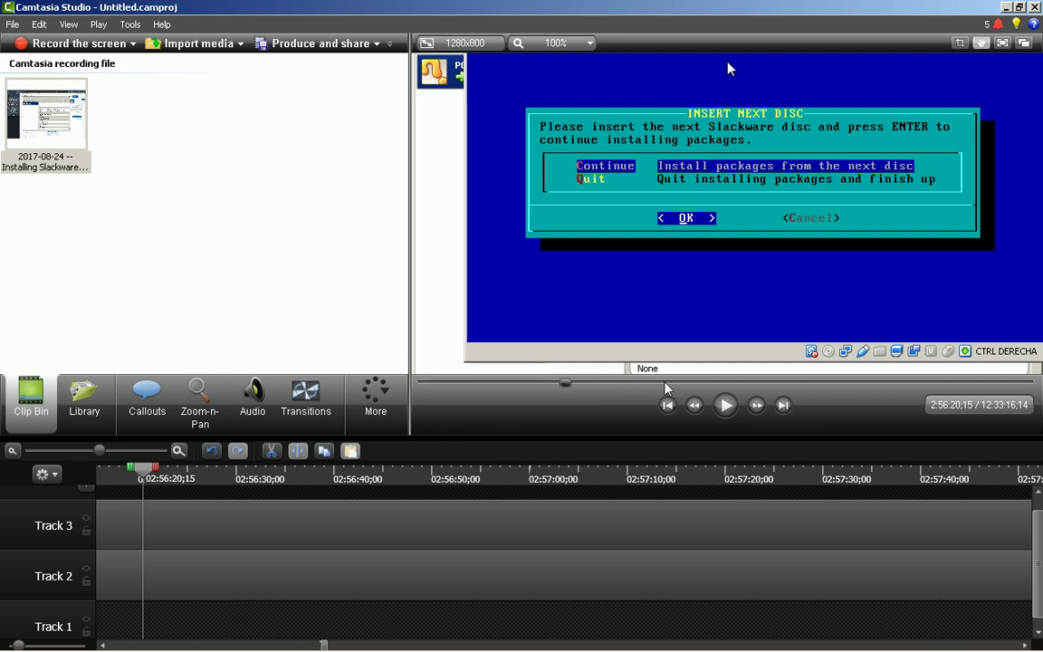
click(577, 384)
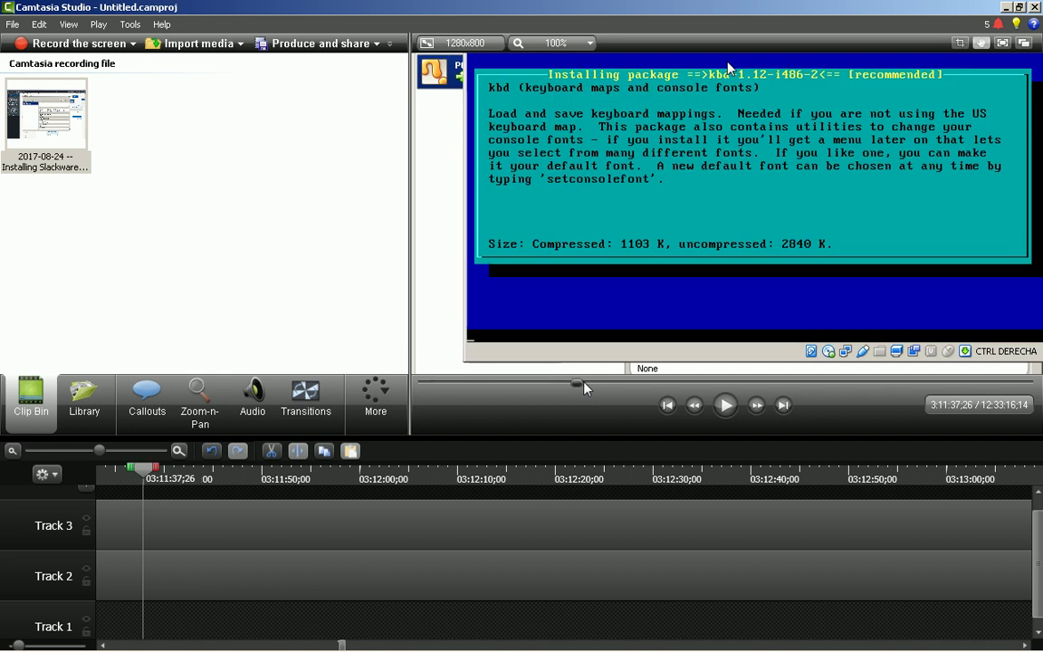
drag(587, 384, 648, 388)
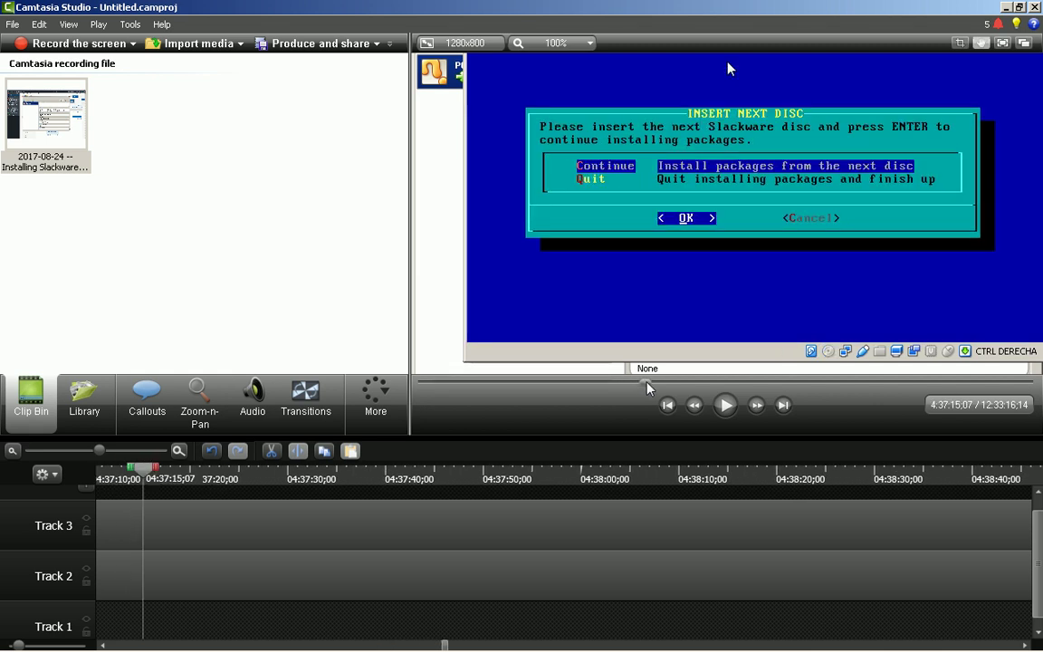
click(656, 388)
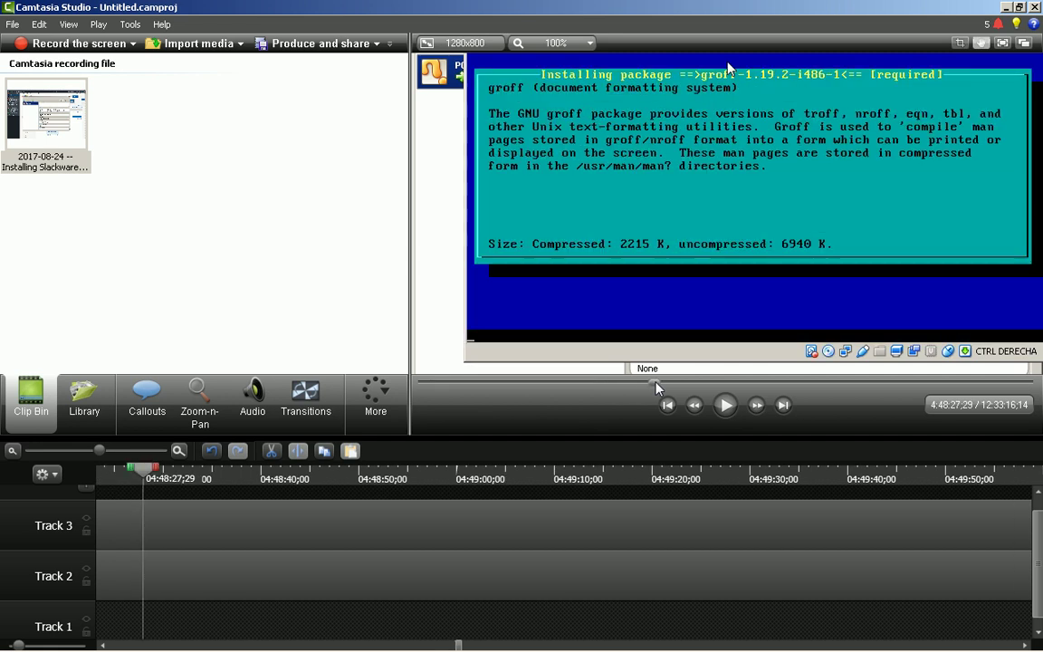
drag(662, 388, 720, 389)
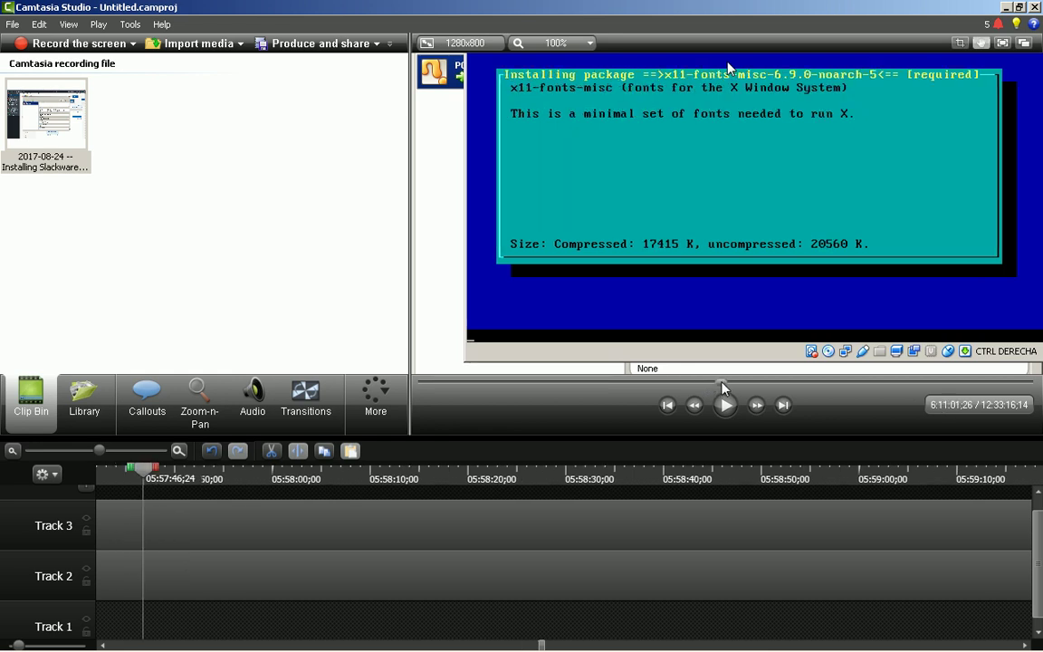
drag(718, 388, 724, 389)
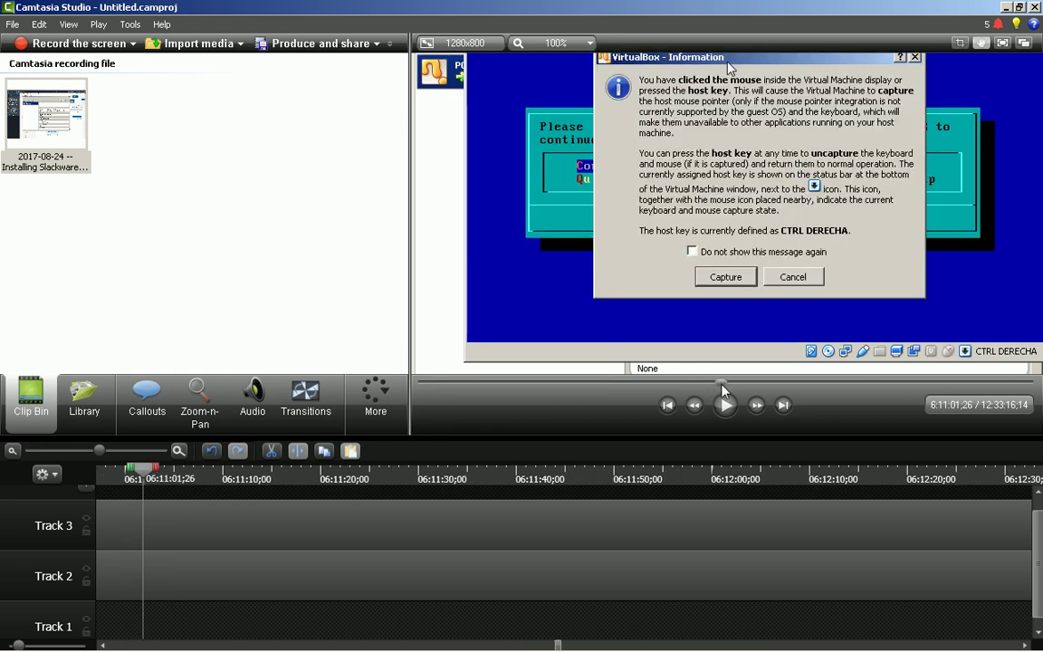
Step: Skip ahead past kdesdk, the next-disc prompt, m4, kdegames, KOffice and tetex-doc to SeaMonkey
click(729, 385)
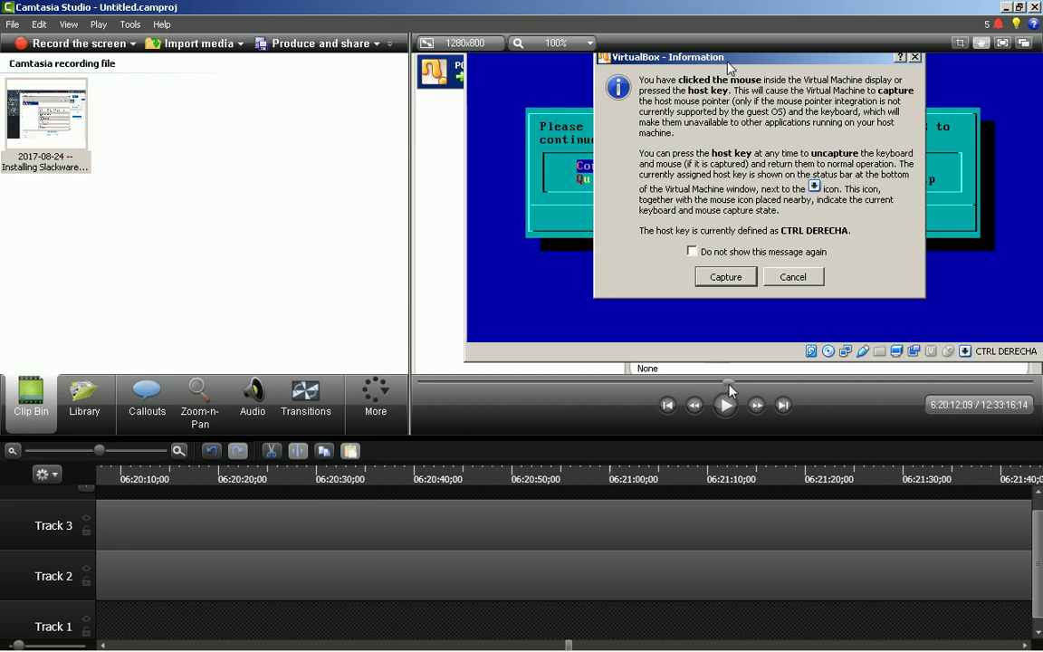
click(740, 386)
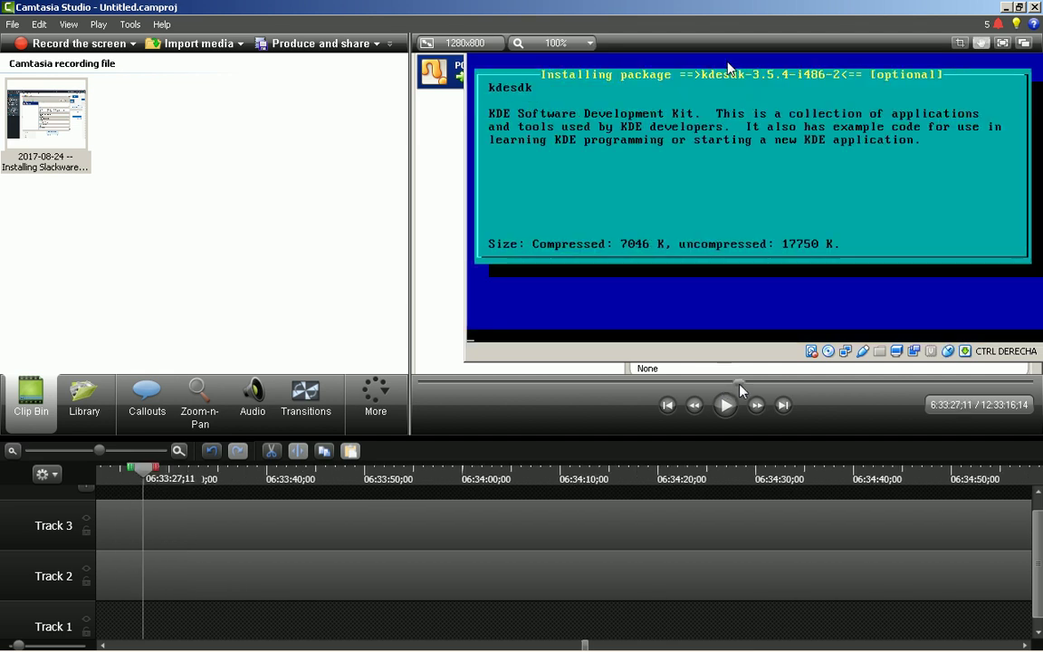
drag(752, 389, 816, 390)
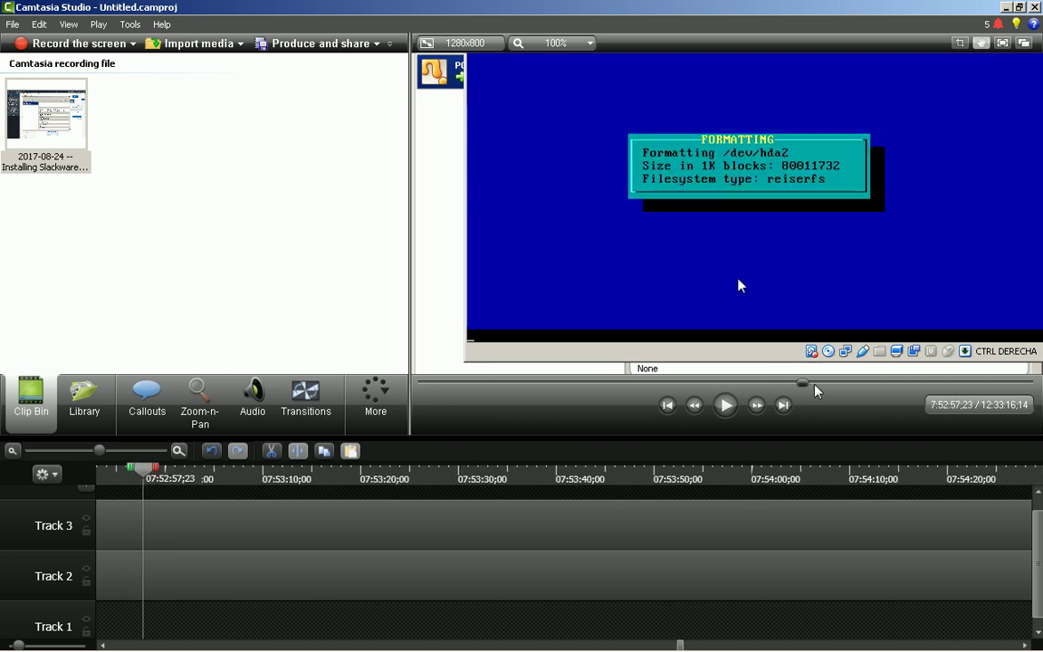
drag(816, 390, 893, 390)
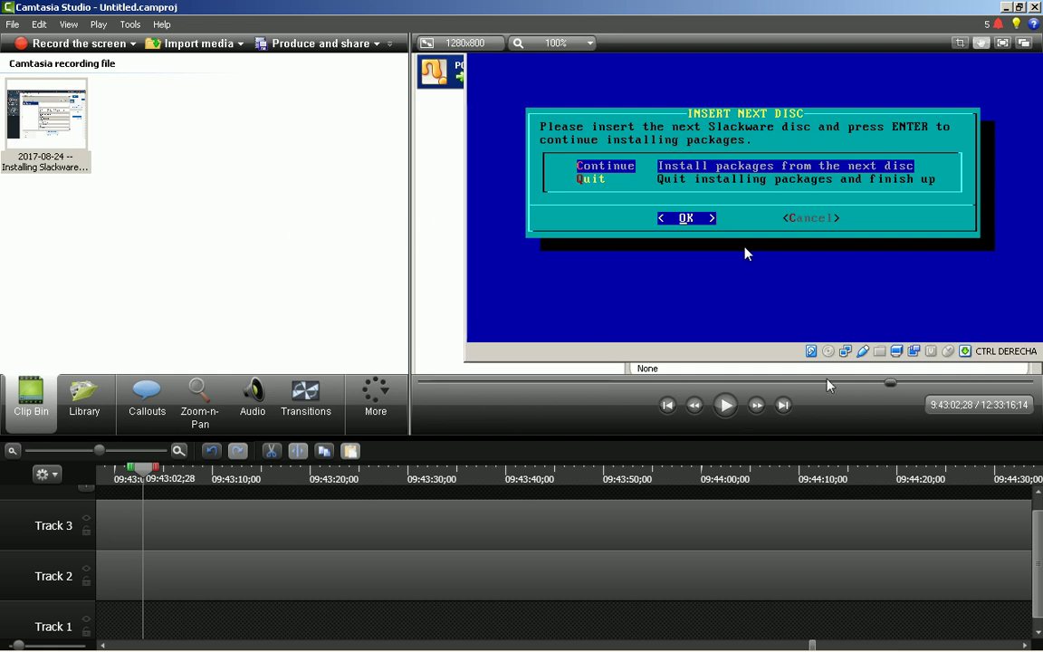
click(905, 383)
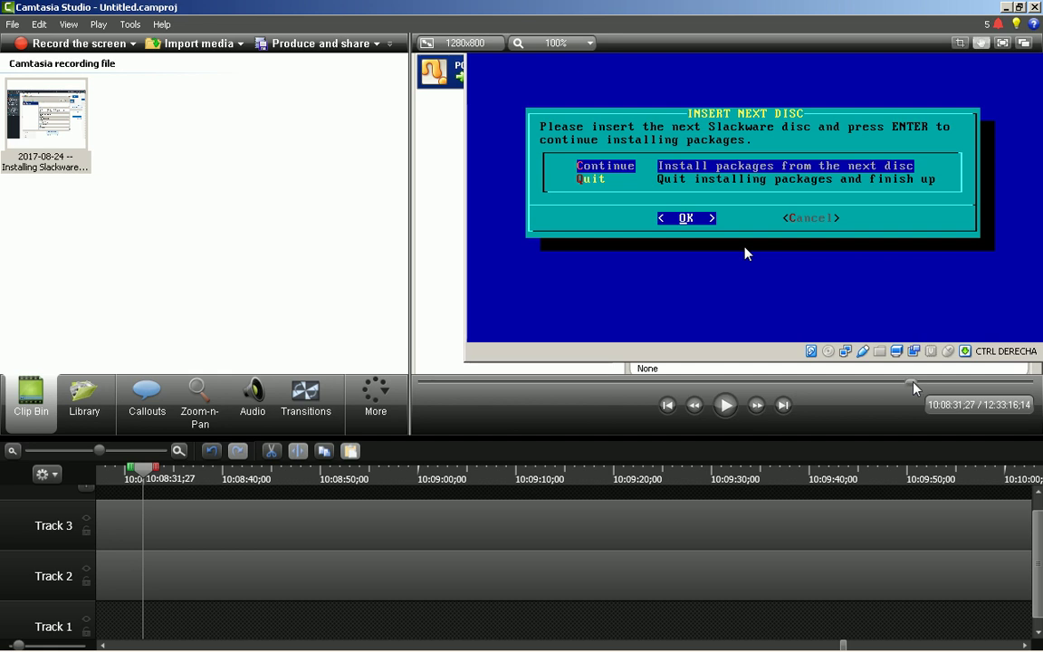
click(921, 387)
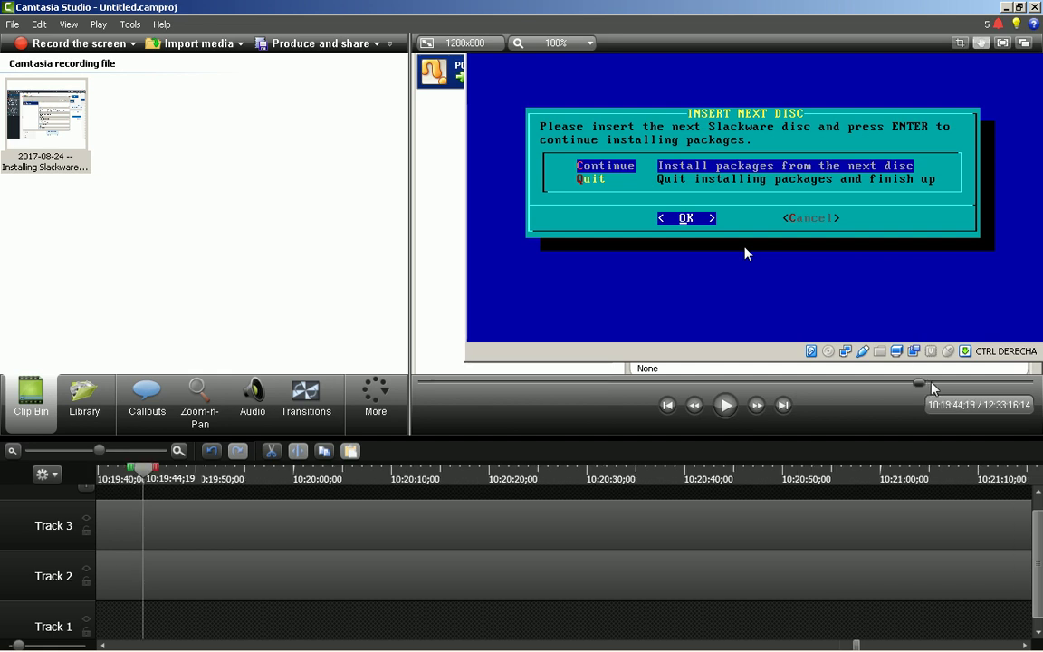
click(932, 386)
click(943, 387)
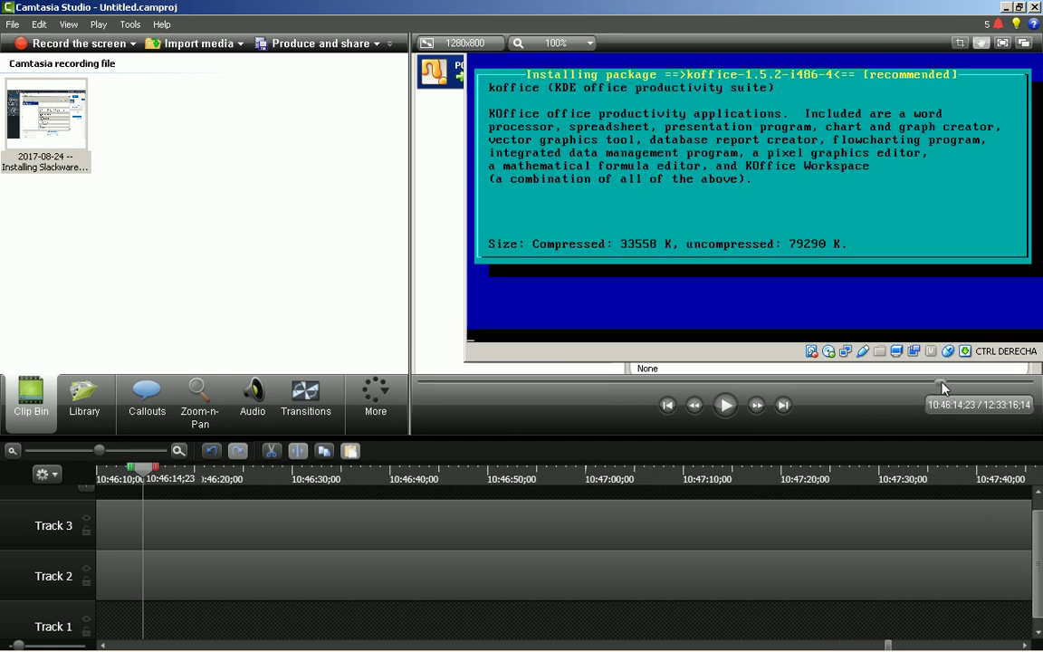
click(953, 386)
click(960, 384)
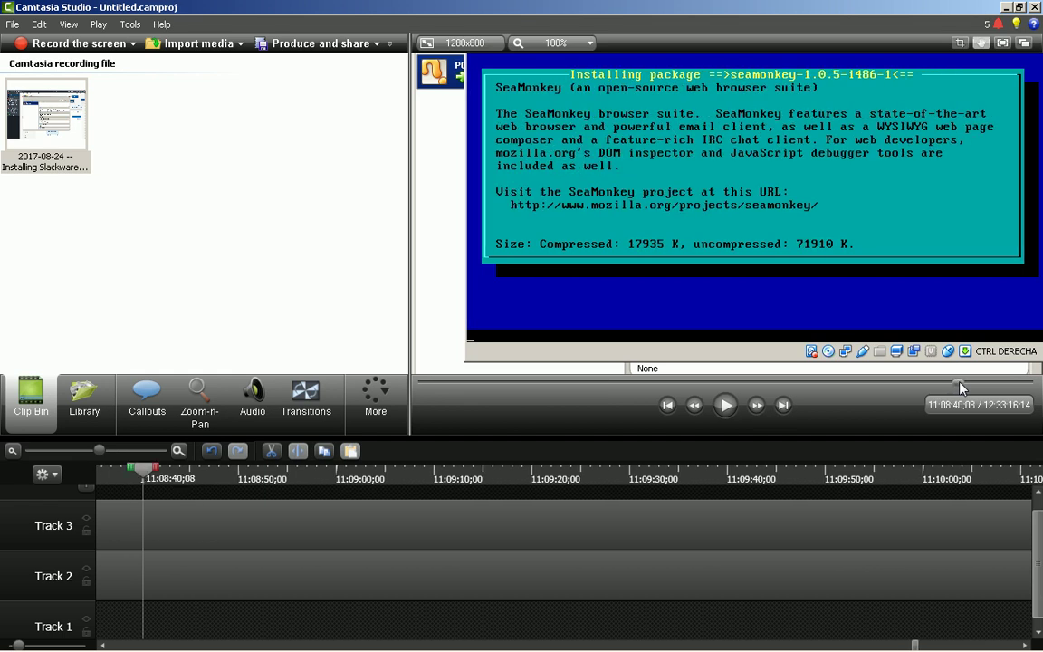
Step: Overshoot to modem selection, step back to the koffice-l10n-eu install at 11:42:18, and play
click(969, 384)
click(980, 386)
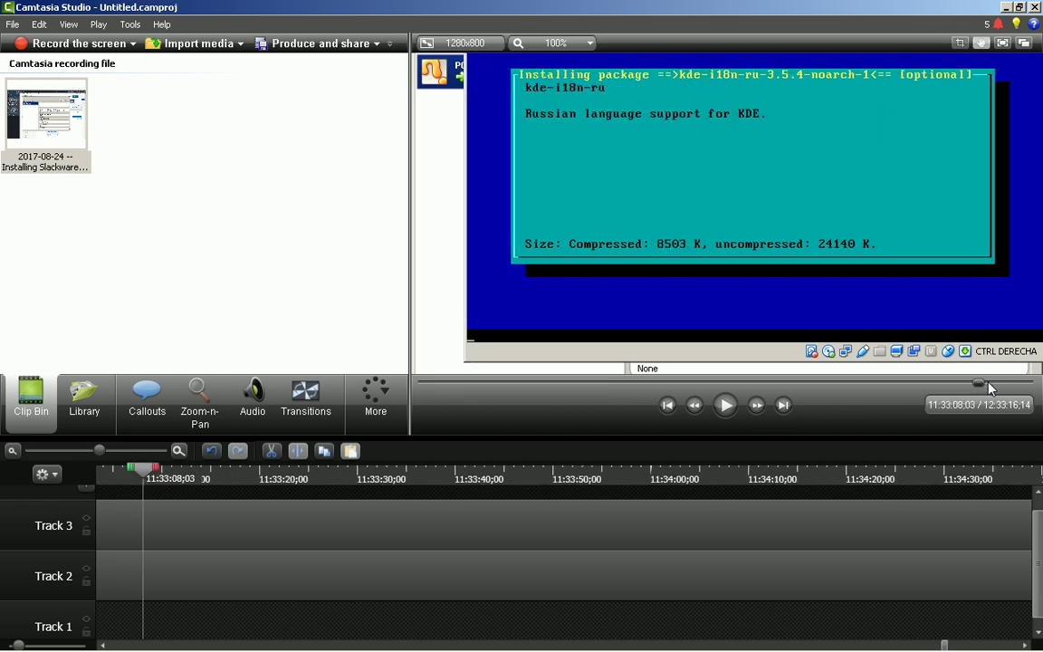
click(989, 386)
click(998, 387)
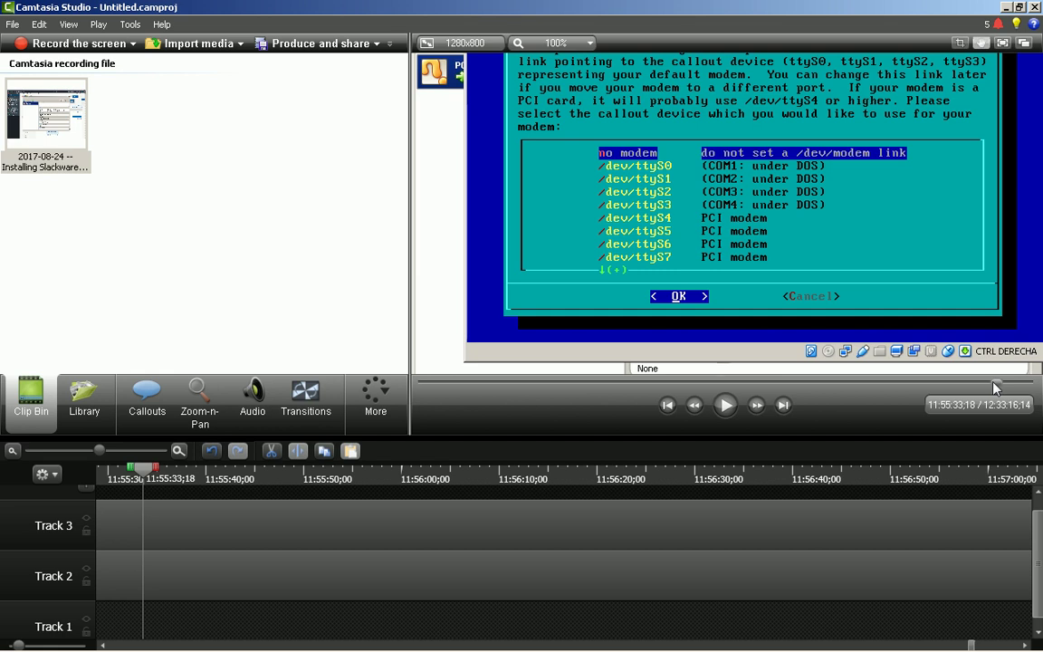
click(996, 388)
click(990, 388)
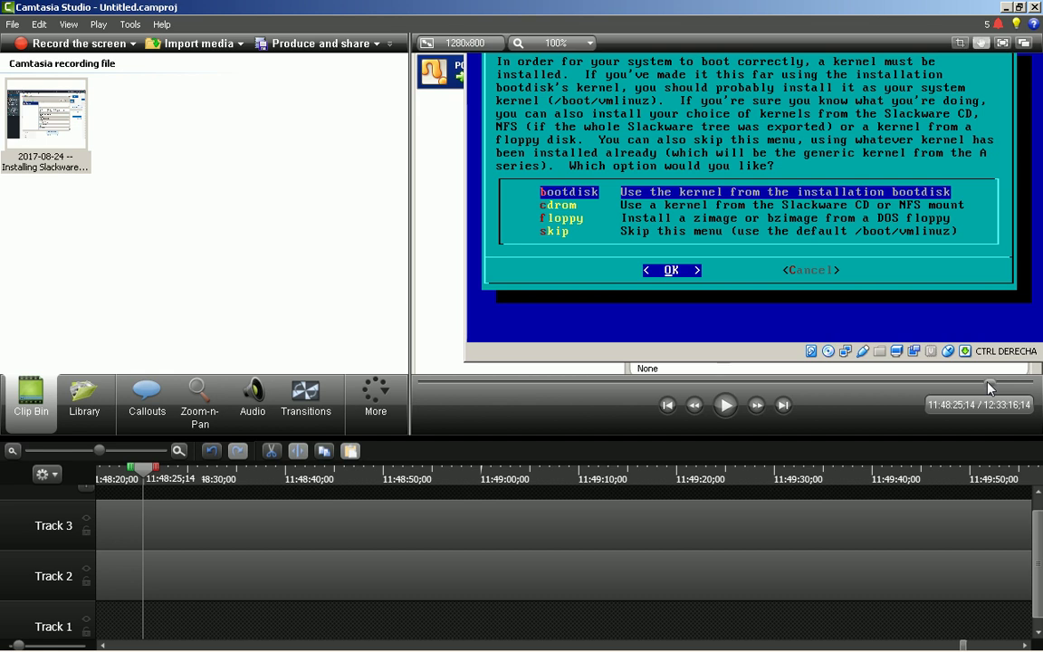
click(985, 388)
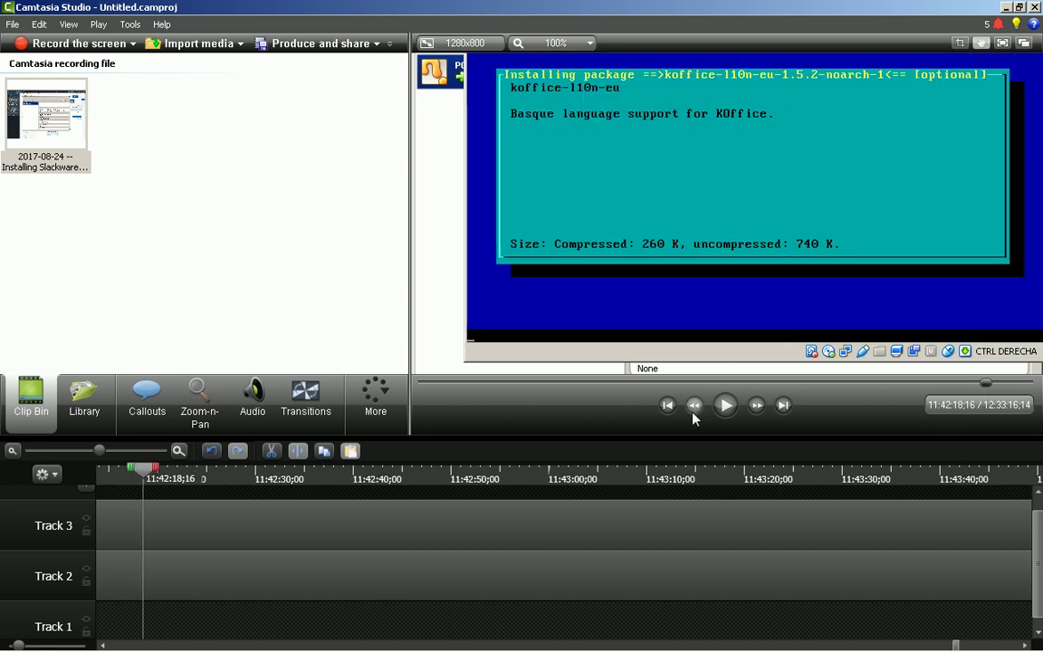
click(726, 405)
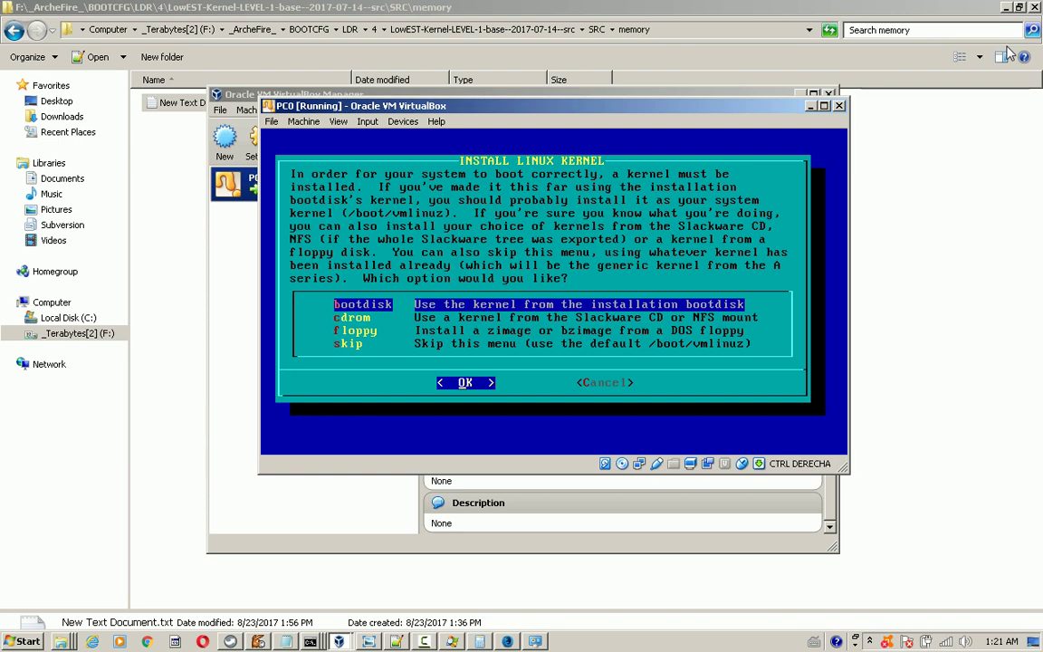
Step: Try the bootdisk kernel source, pick cdrom instead, and bring the VirtualBox Manager forward
key(Return)
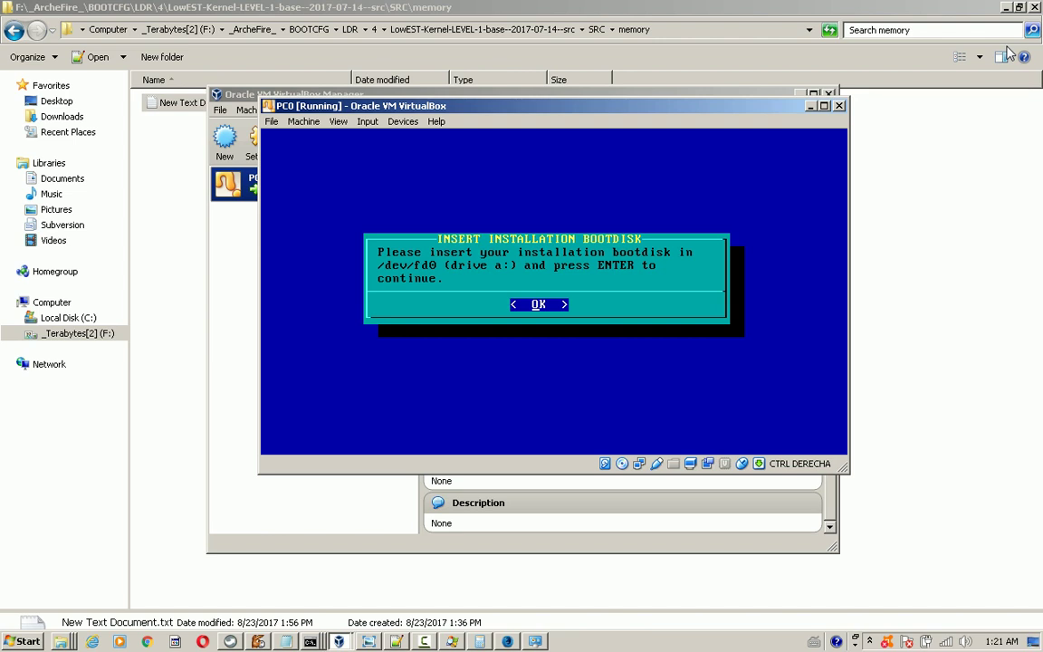
key(Return)
key(Return)
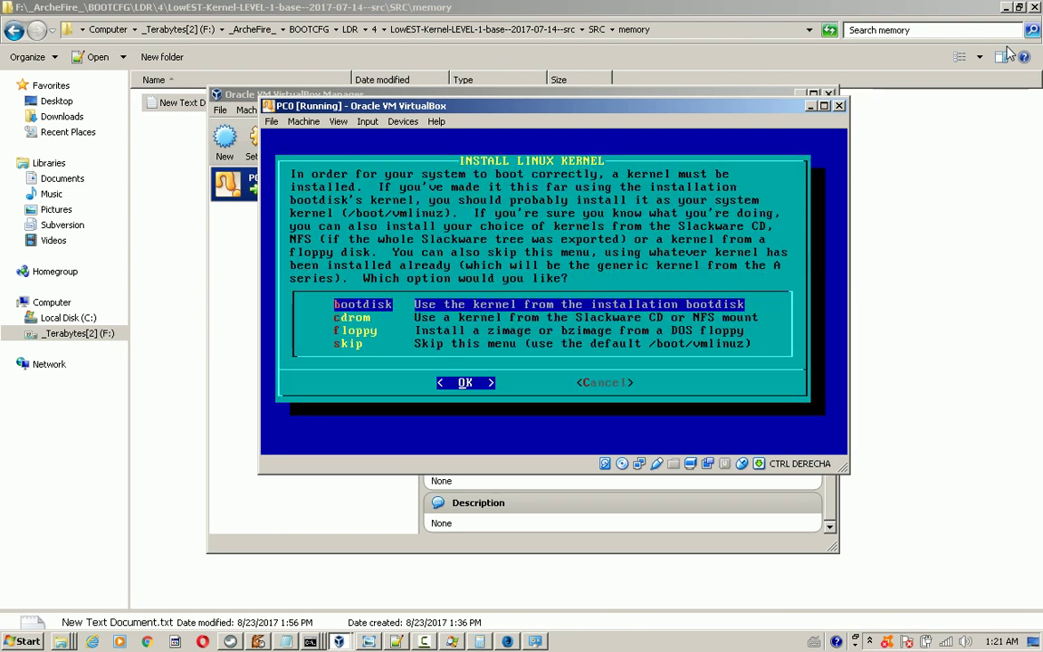
key(Down)
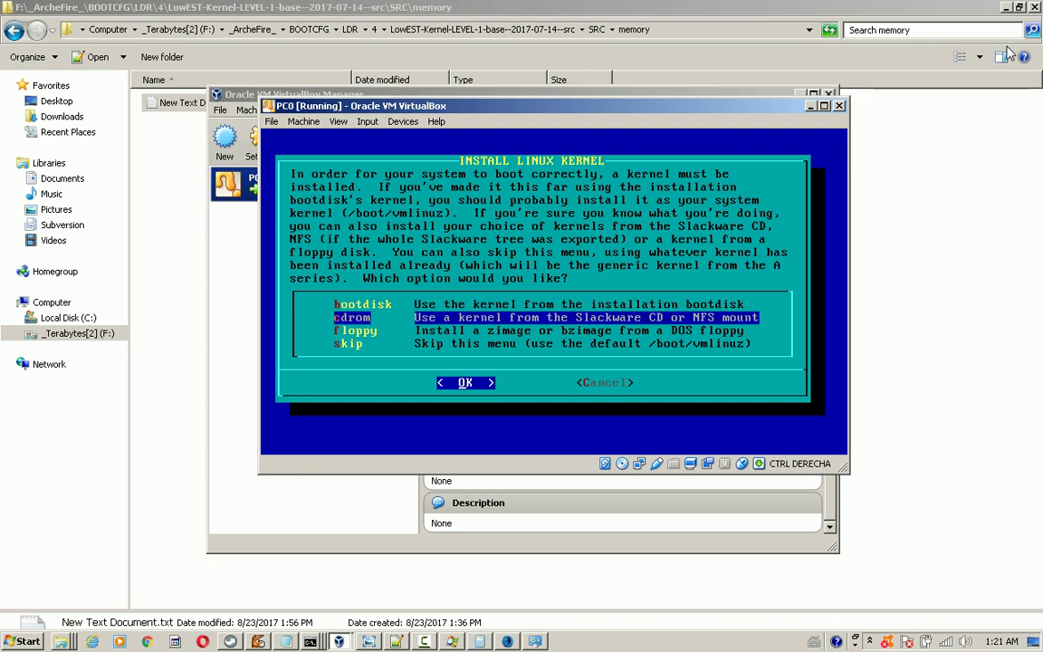
key(Return)
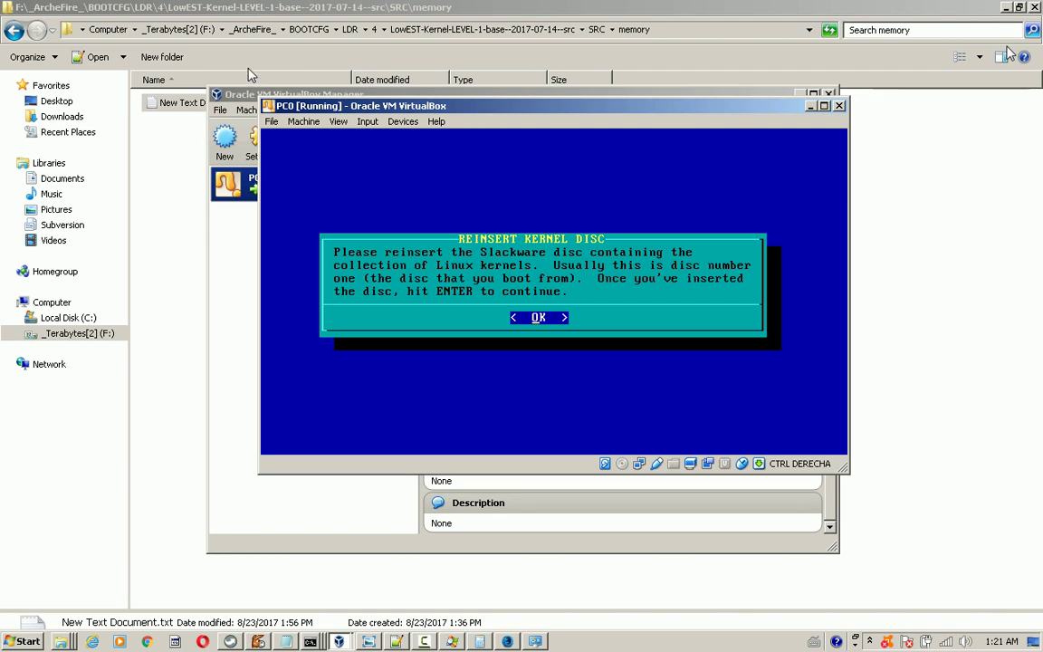
click(256, 129)
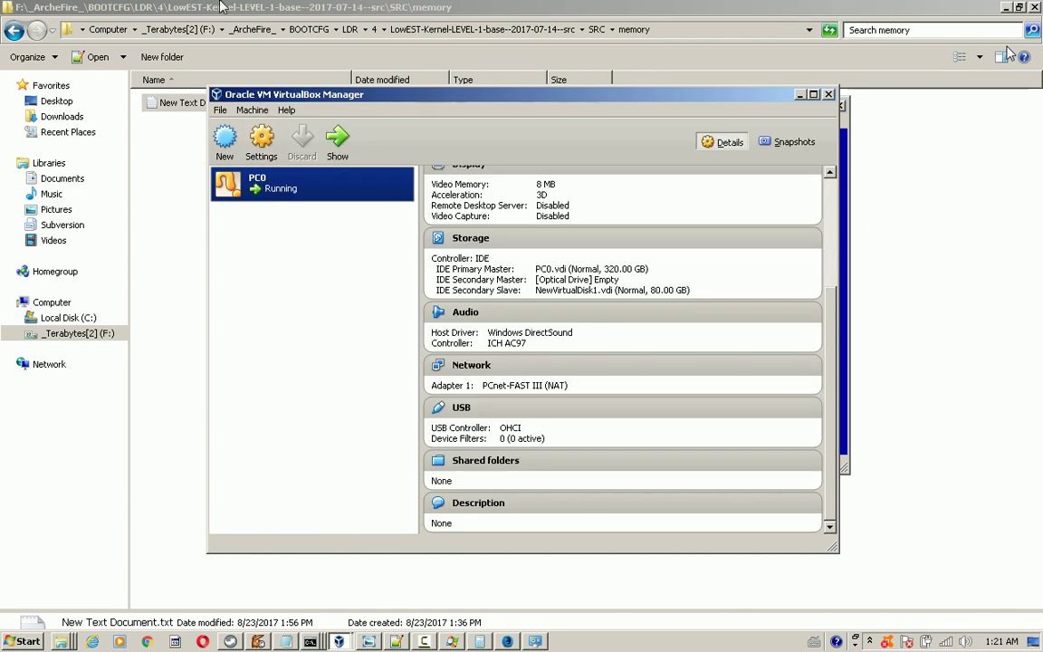
Step: Inspect PC0's empty optical drive in Storage settings without mounting a disc, then return to the VM
click(259, 153)
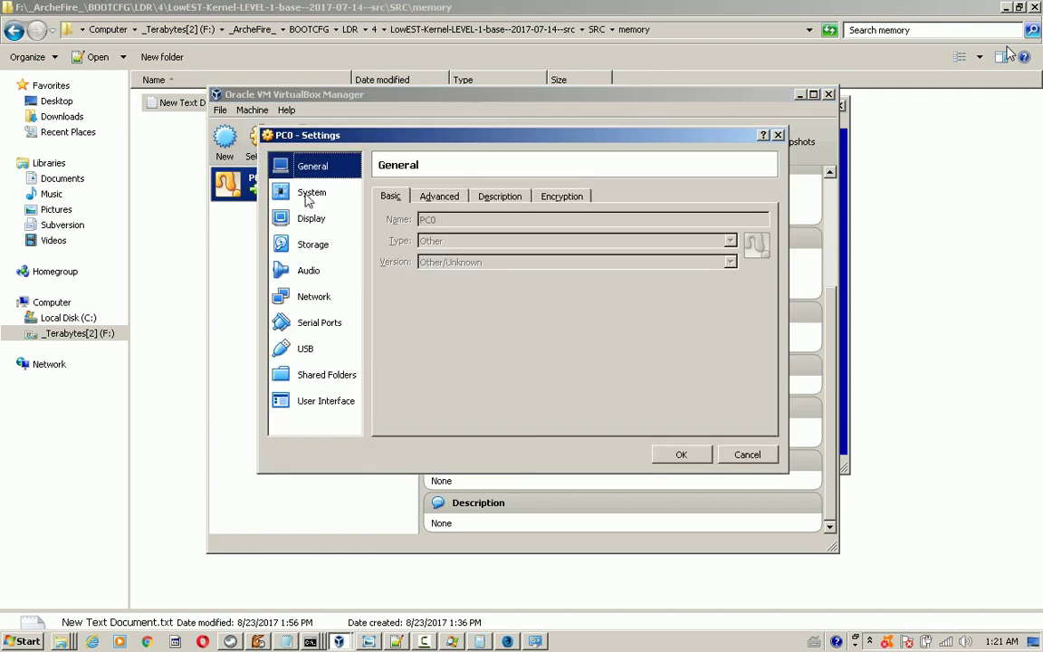
click(311, 240)
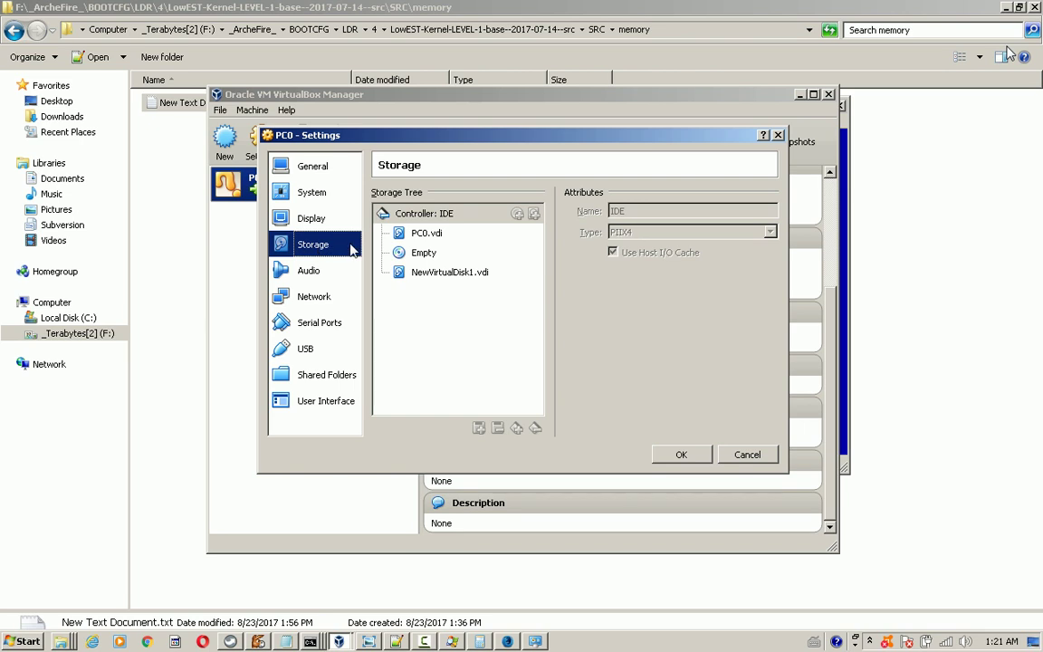
click(398, 255)
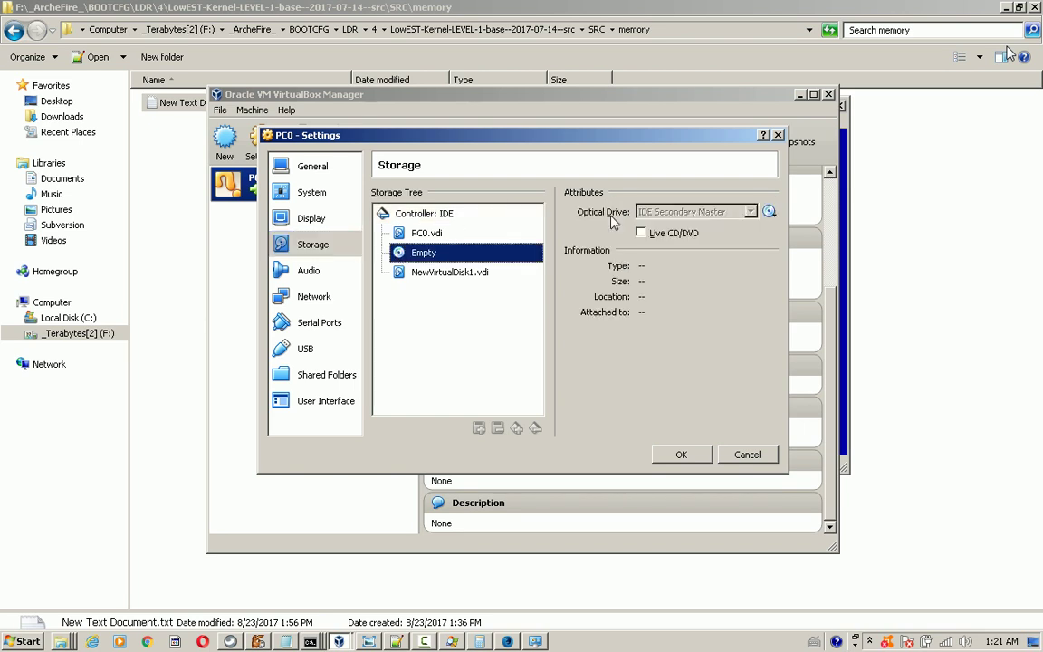
click(769, 212)
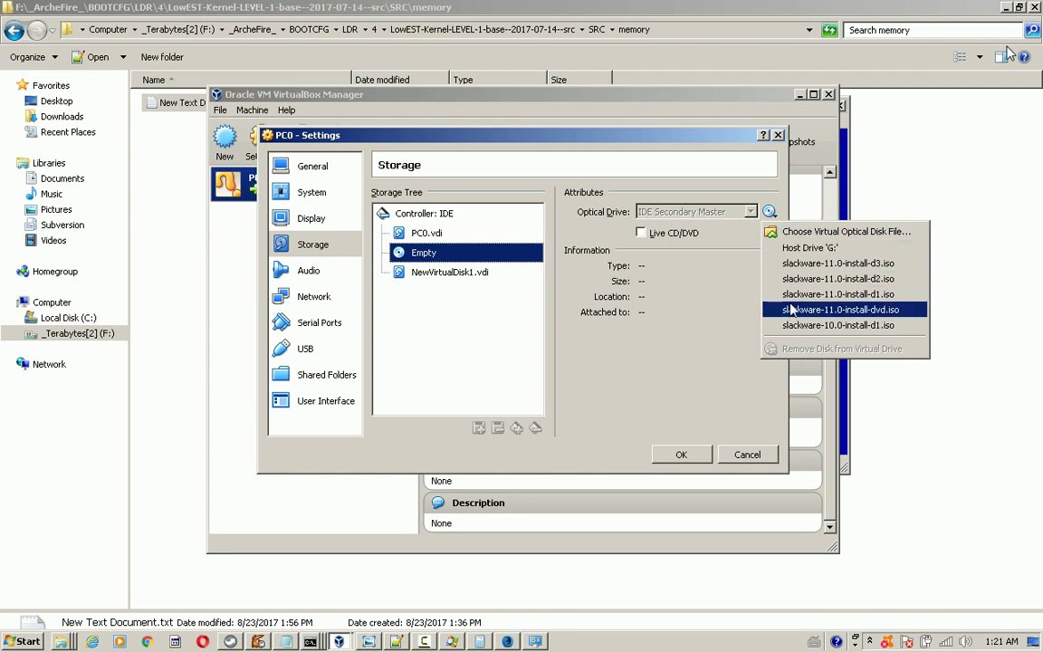
click(693, 313)
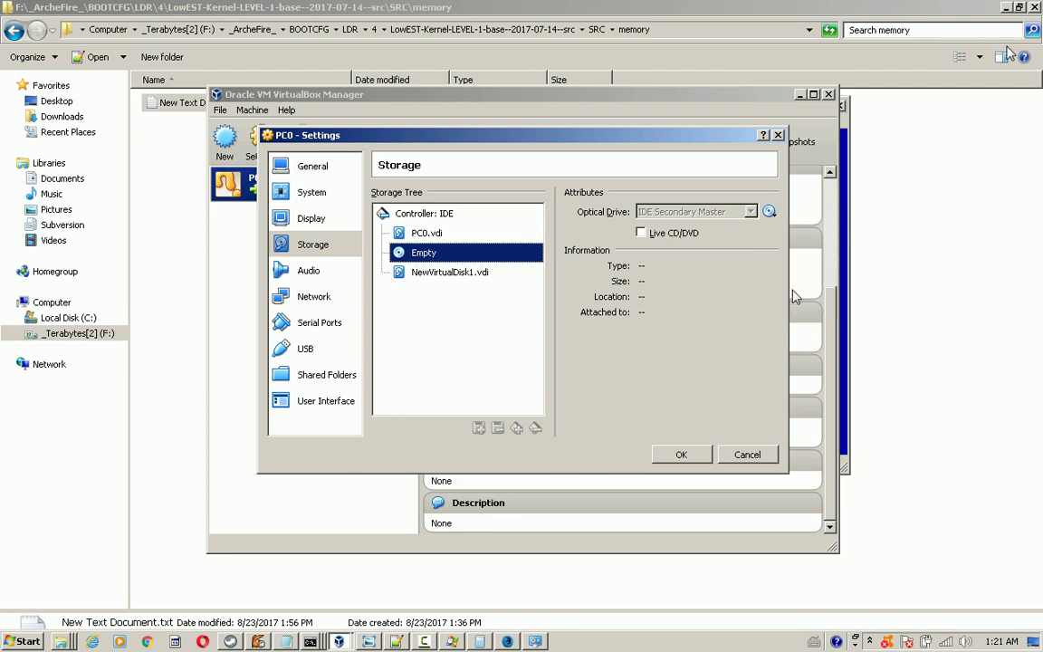
click(841, 235)
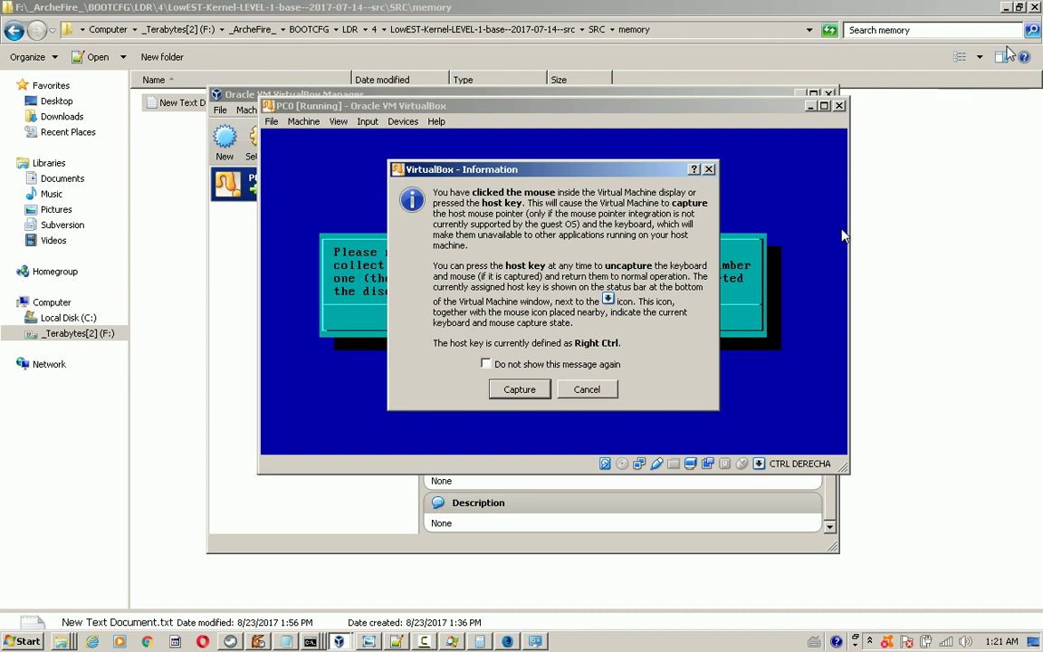
Step: Dismiss the capture notice, retry the cdrom kernel source, then choose skip in the kernel menu
key(Escape)
key(Return)
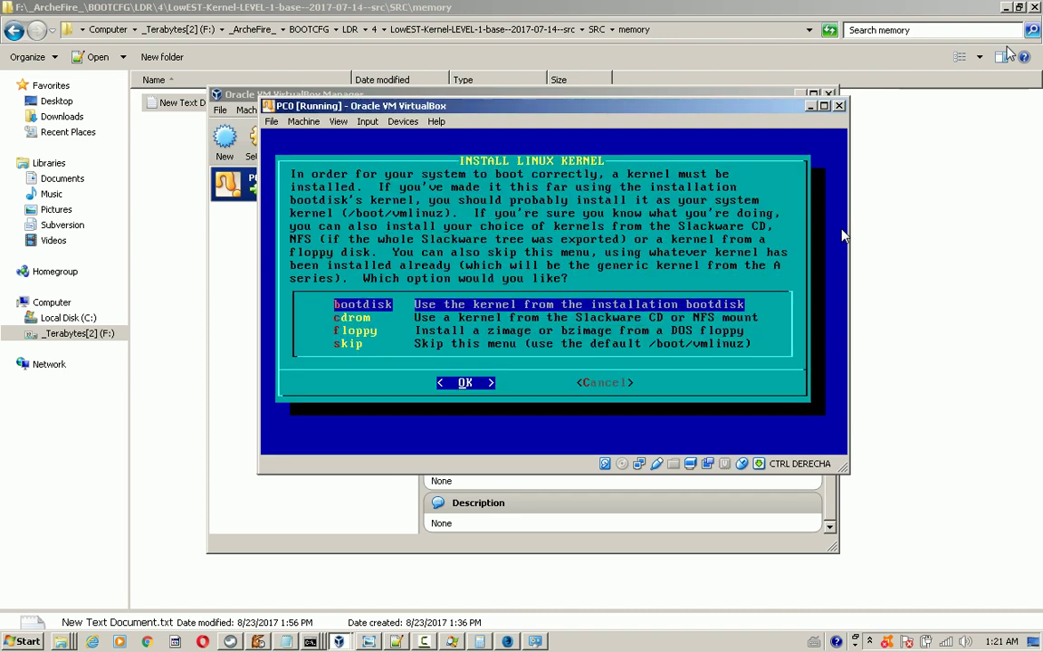
key(Down)
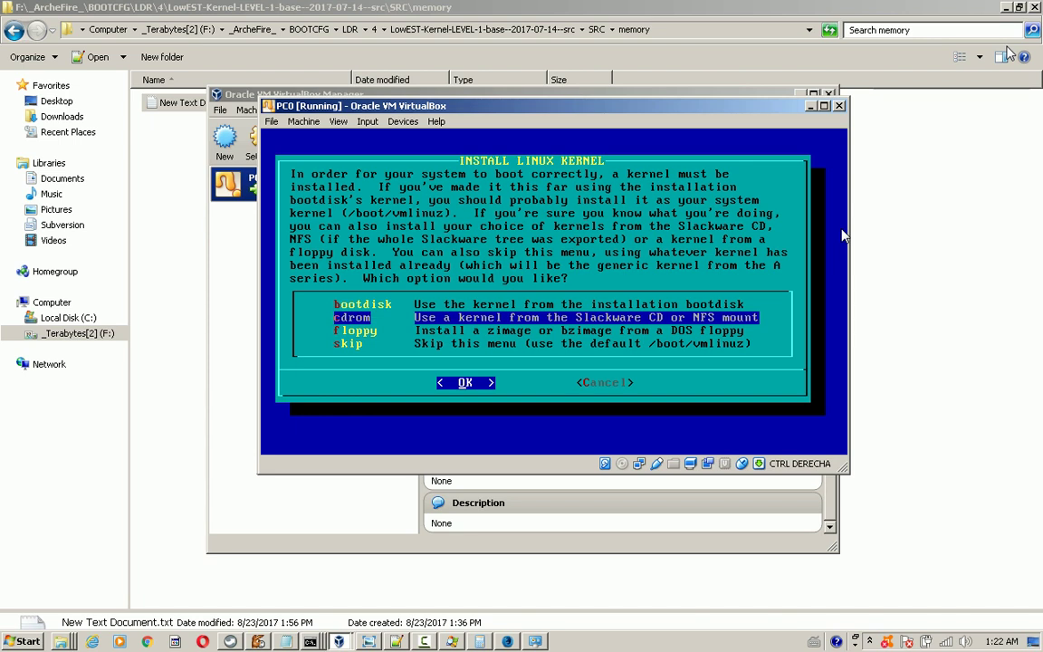
key(Down)
key(Down)
key(Up)
key(Up)
key(Up)
key(Down)
key(Return)
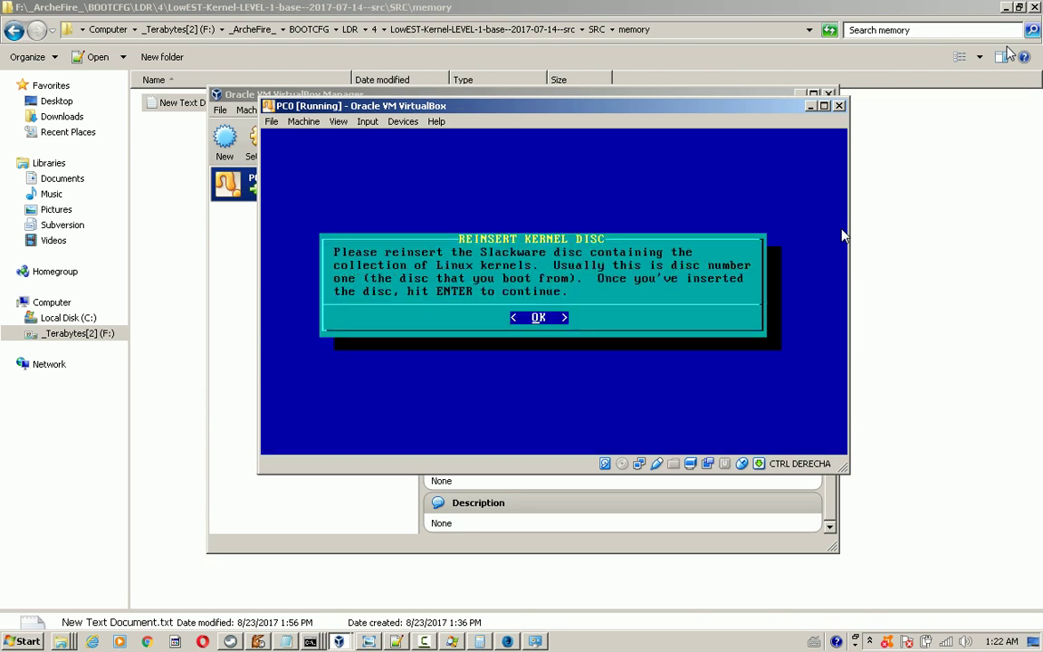
key(Return)
key(Down)
key(Down)
key(Down)
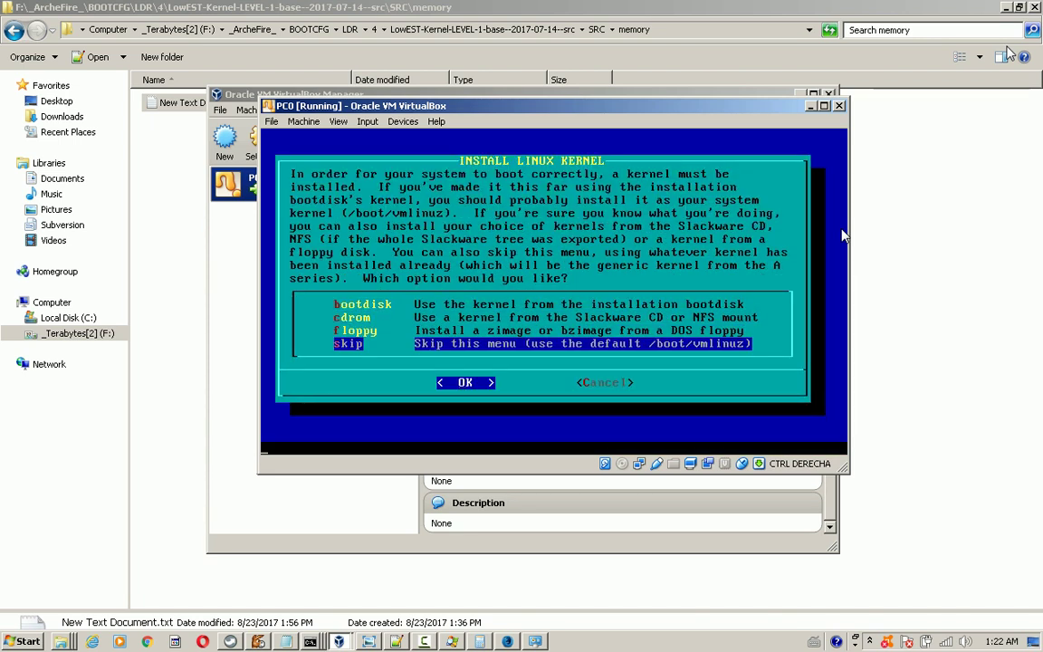
key(Return)
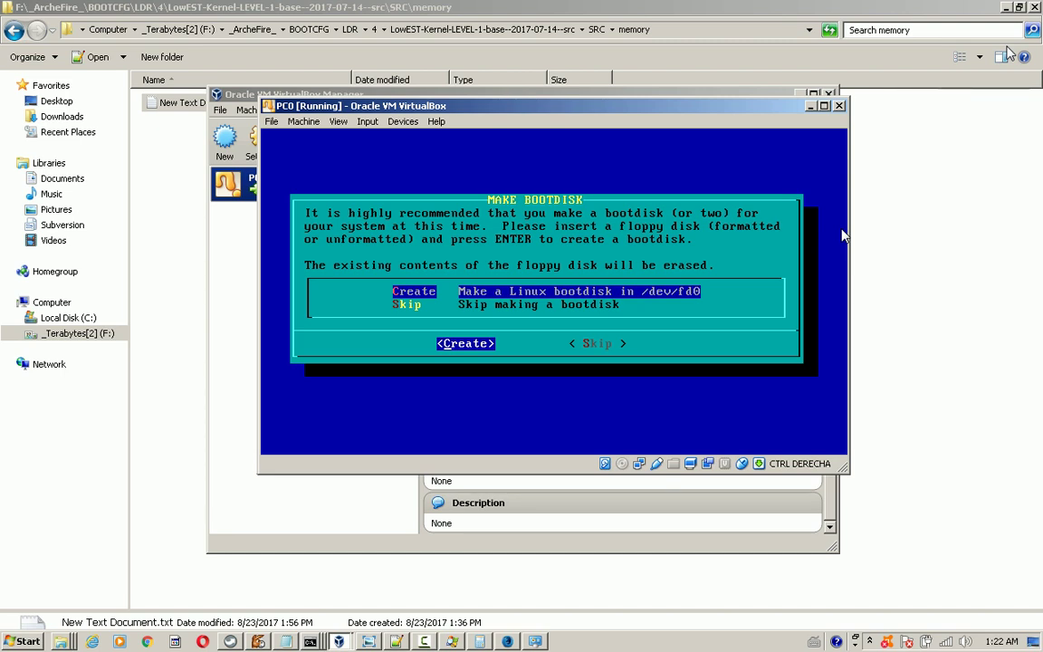
Step: Skip the bootdisk, set up no modem, and enable hotplug at boot
key(Down)
key(Return)
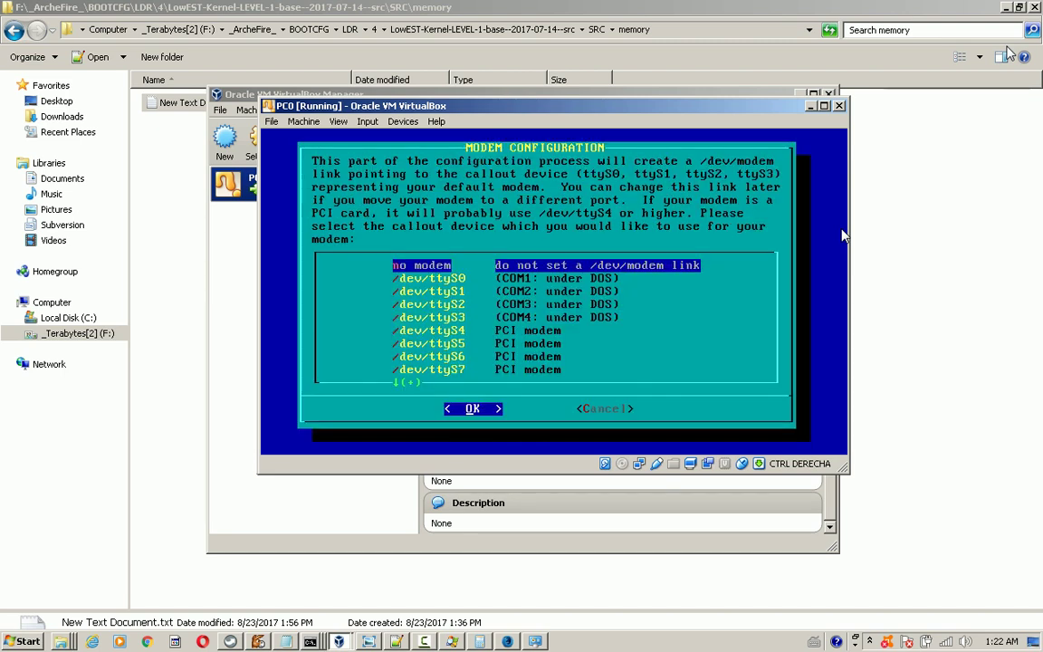
key(Return)
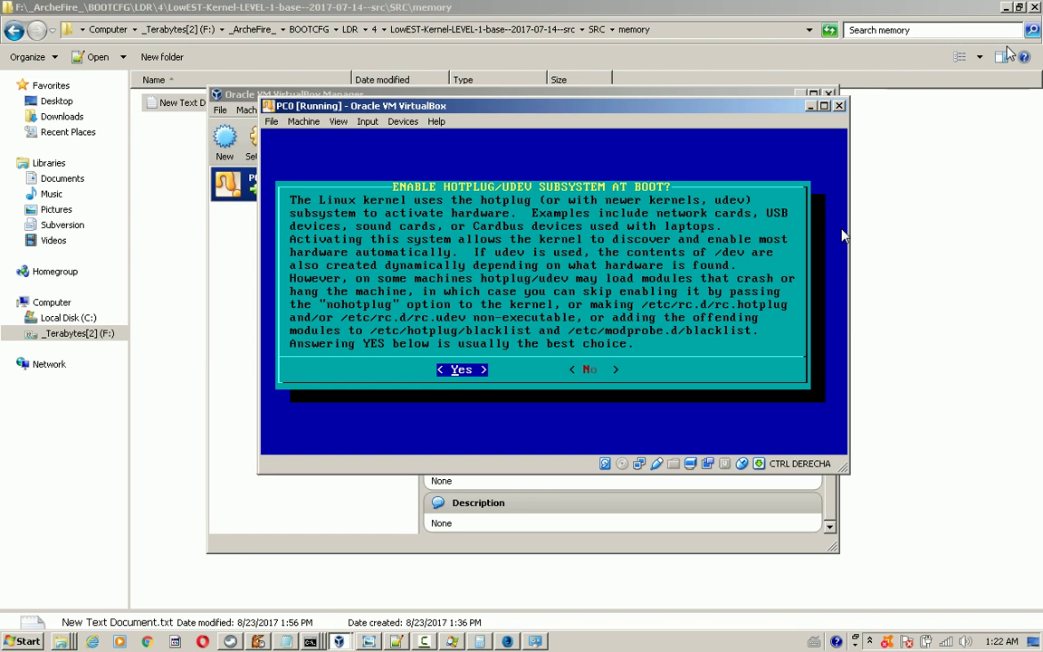
key(Return)
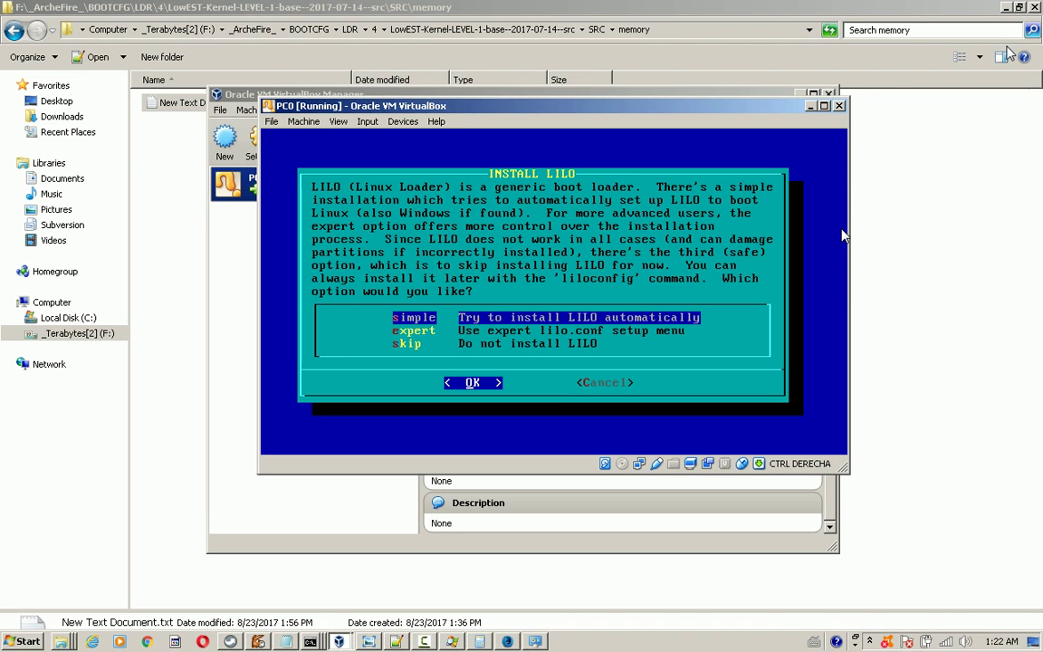
Step: Install simple LILO with standard console and no extra parameters to the MBR, dismissing the error
key(Return)
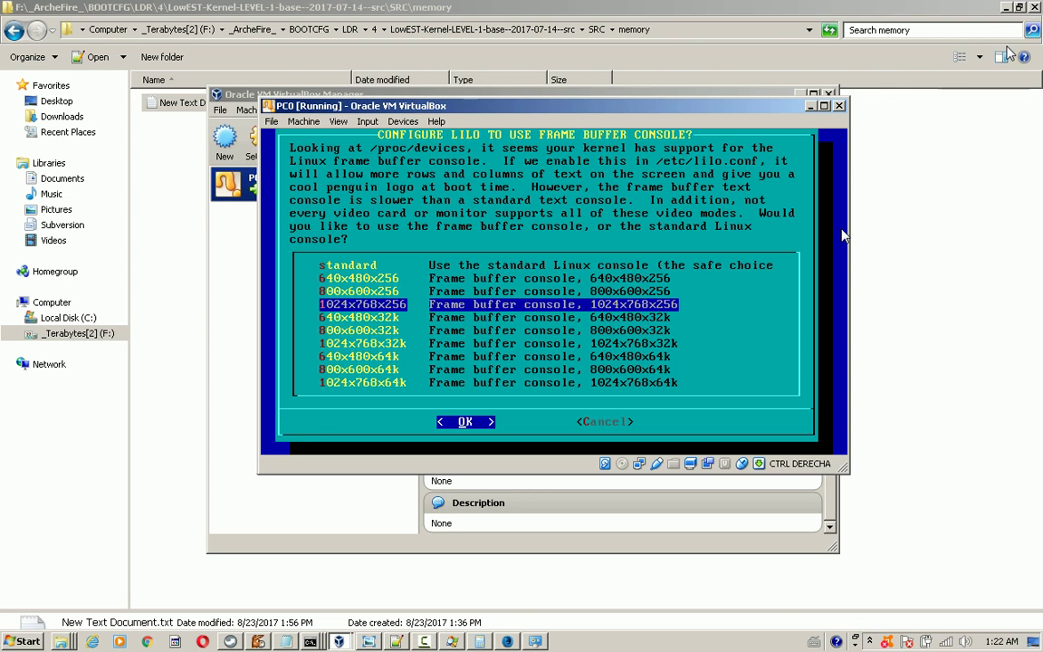
key(Up)
key(Up)
key(Up)
key(Return)
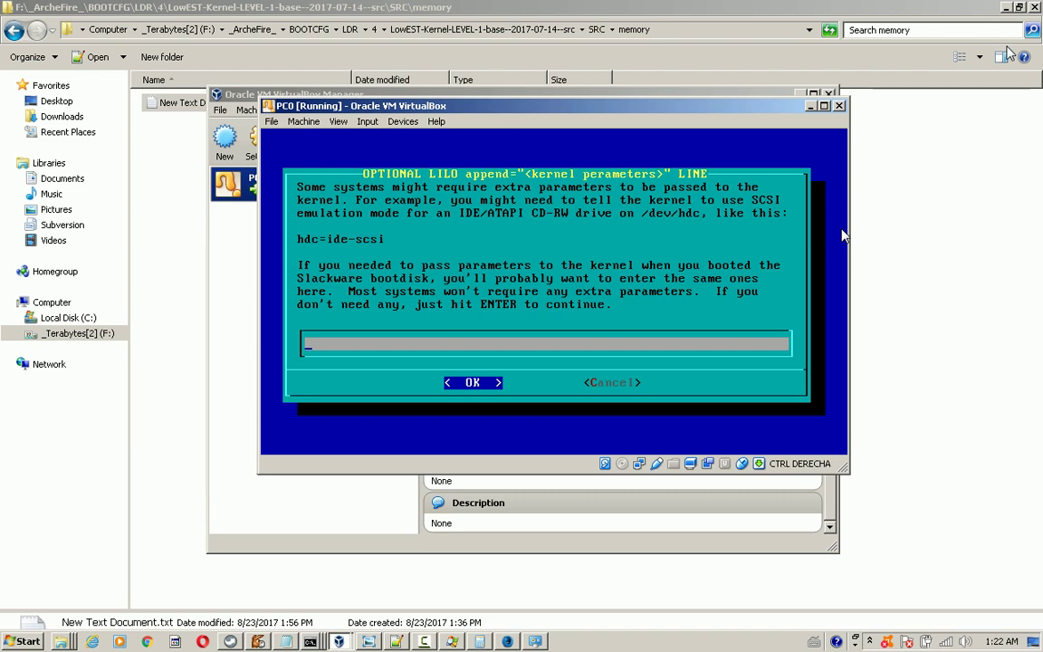
key(Return)
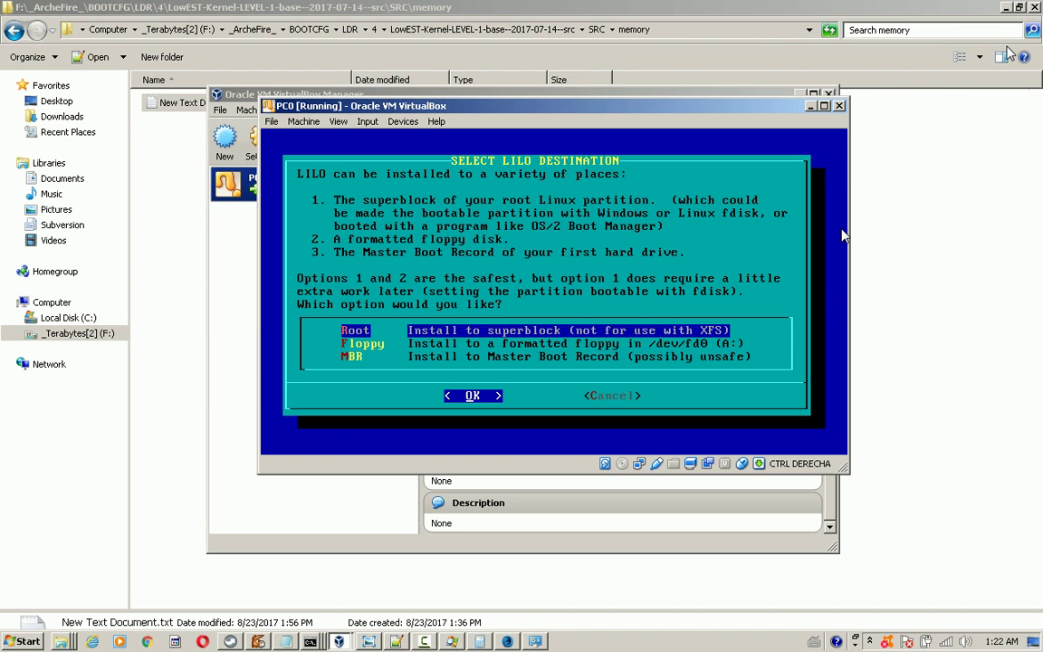
key(Down)
key(Down)
key(Return)
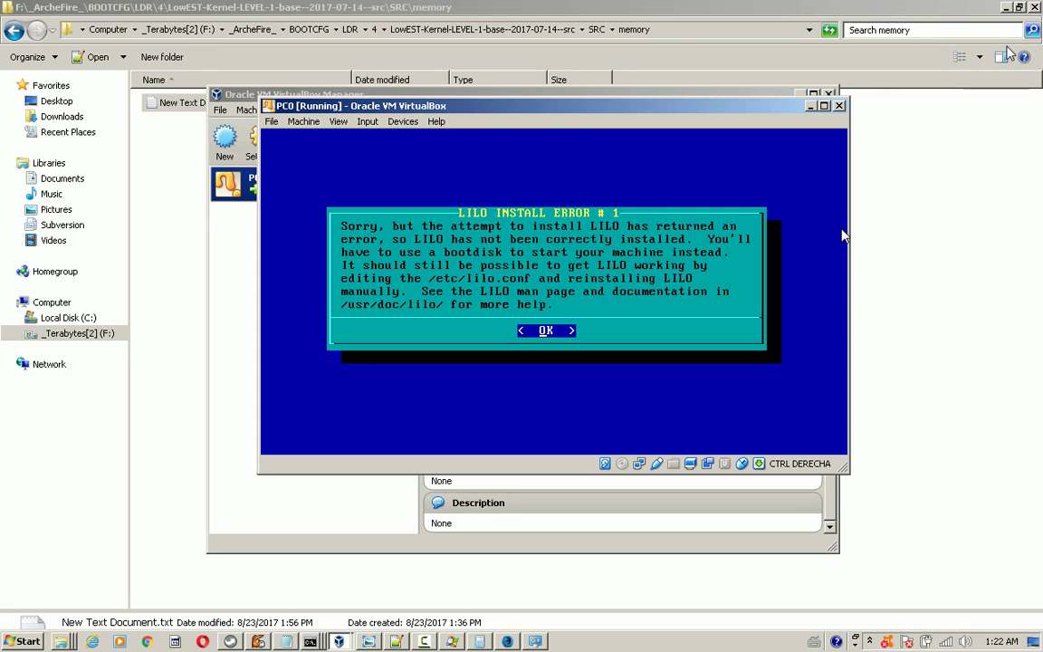
key(Return)
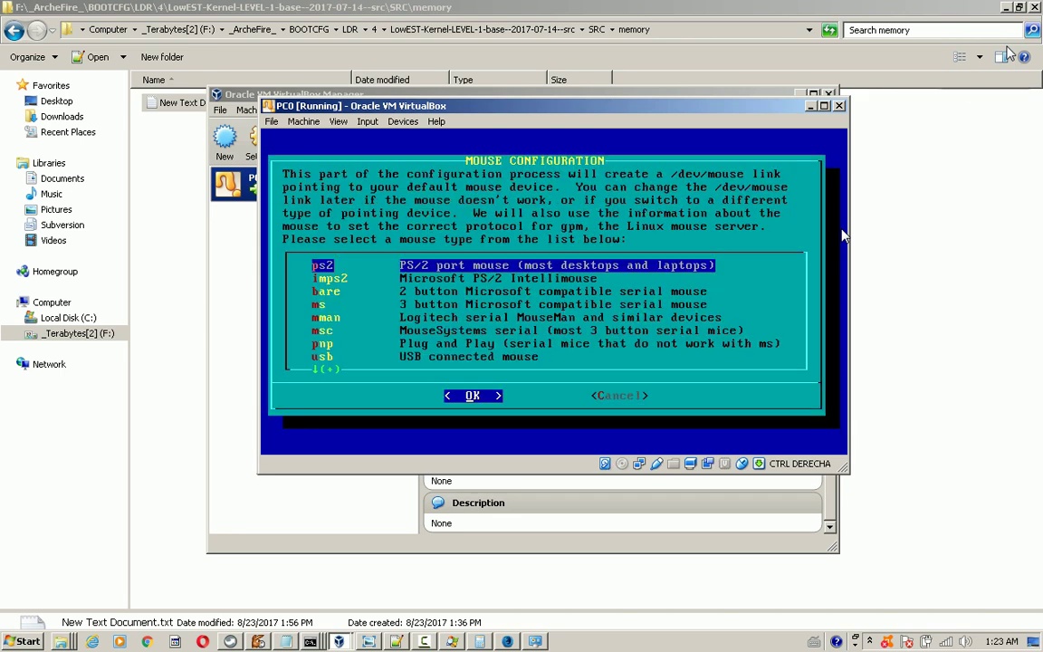
Step: Choose the ps2 mouse with gpm at boot and set the hostname to linux0
key(Return)
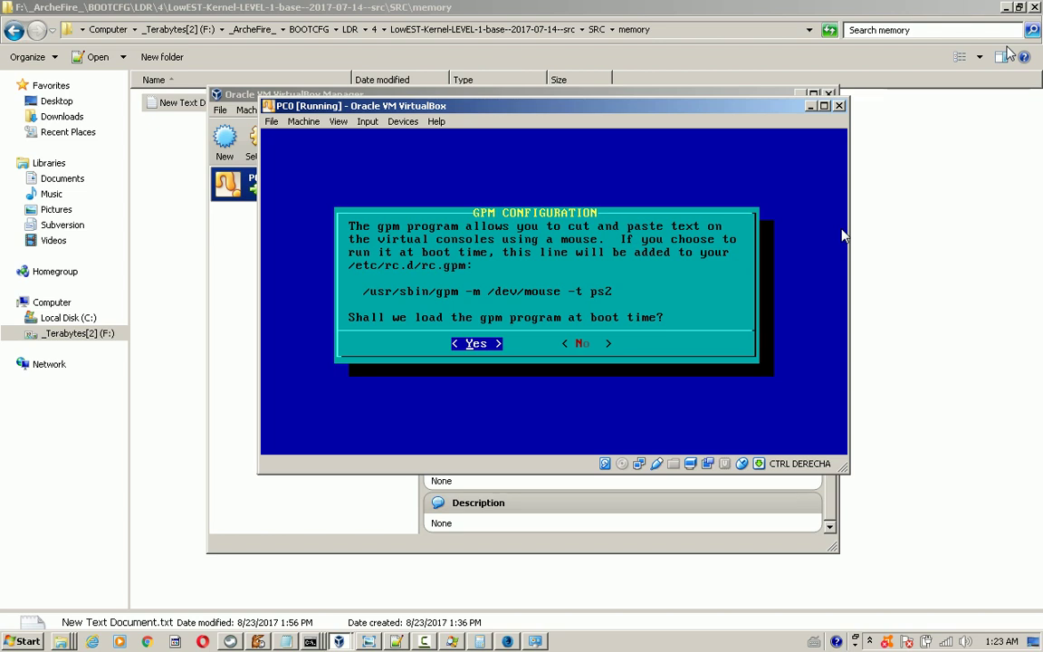
key(Return)
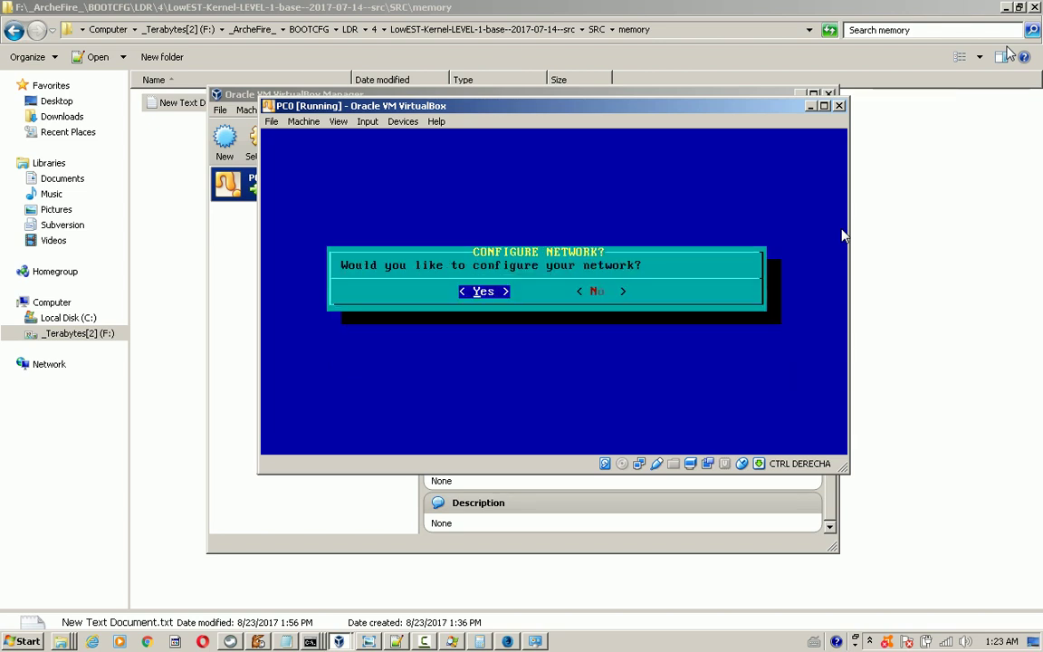
key(Return)
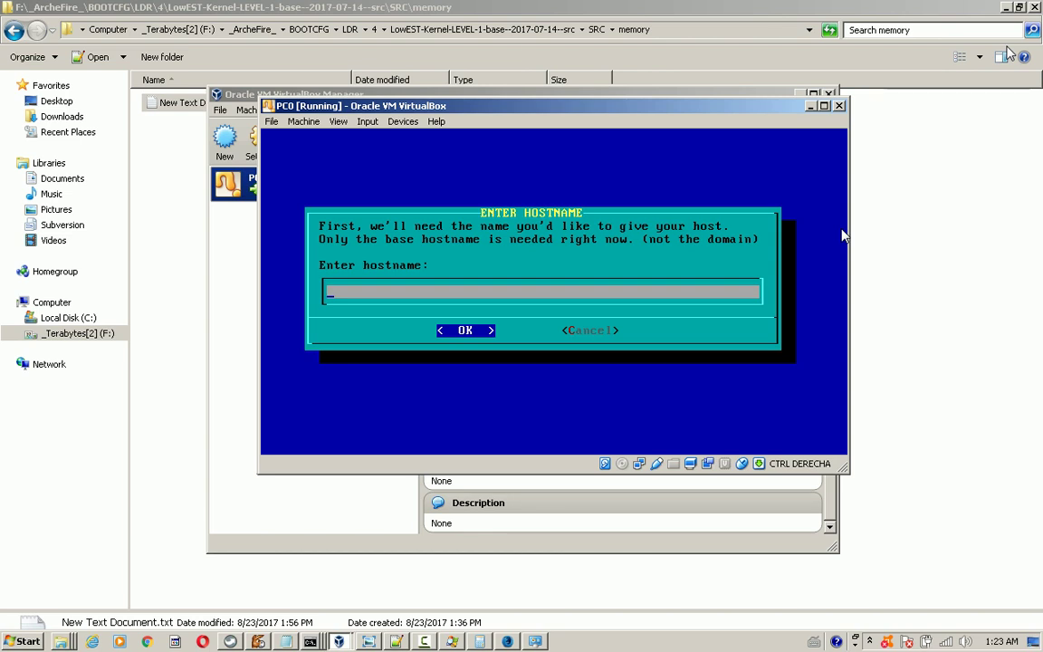
text(linux0\)
key(BackSpace)
key(Return)
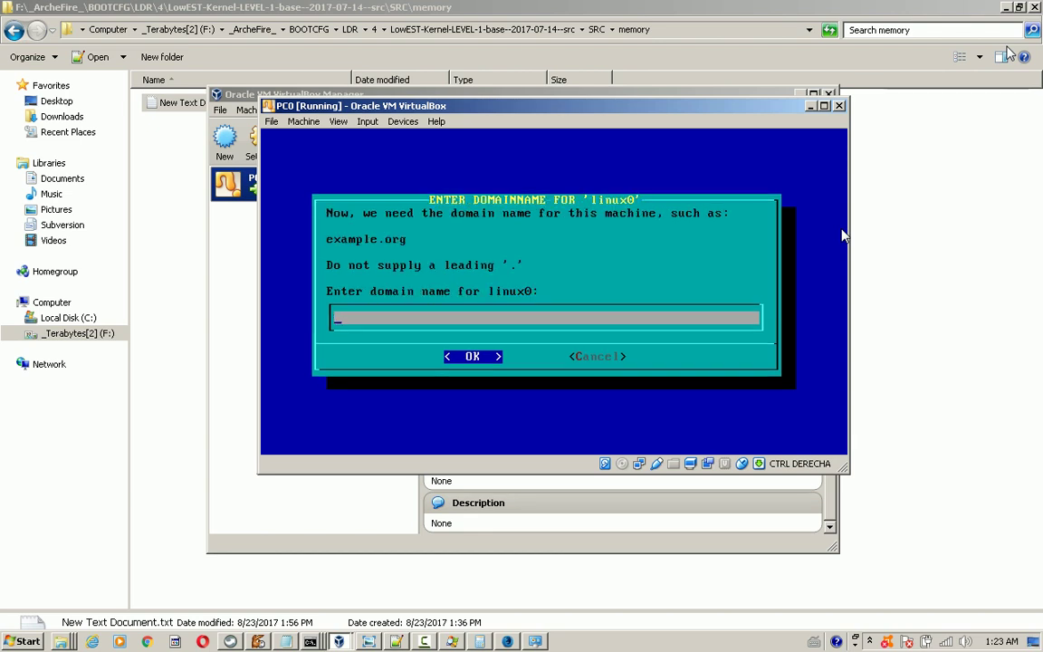
Step: Set domain house.com, use DHCP with no DHCP hostname, and confirm the network setup
text(house.com)
key(Return)
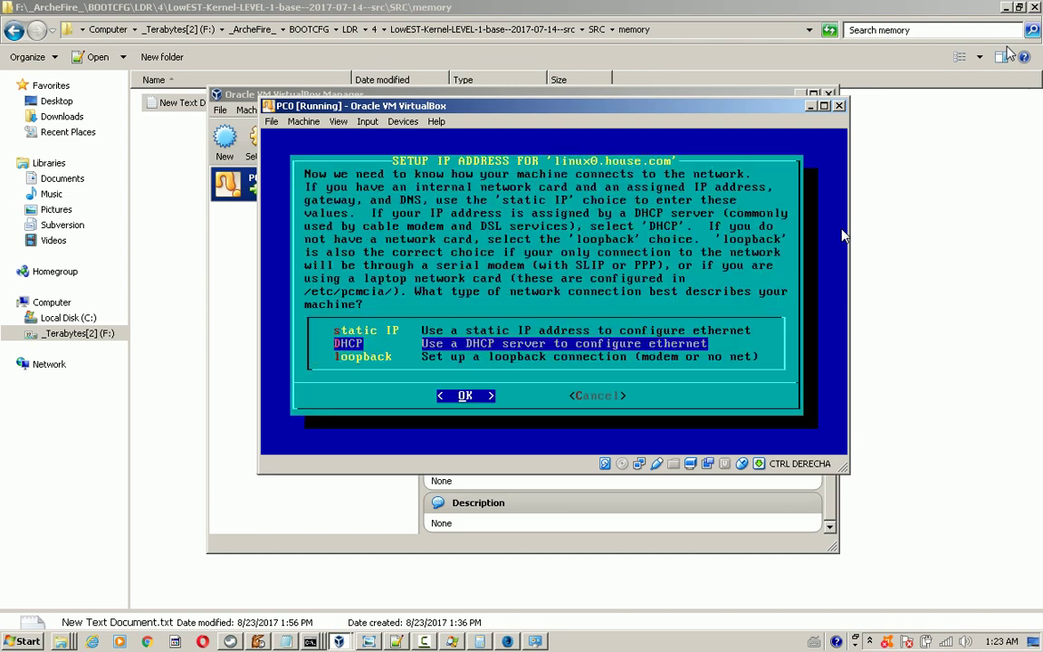
key(Return)
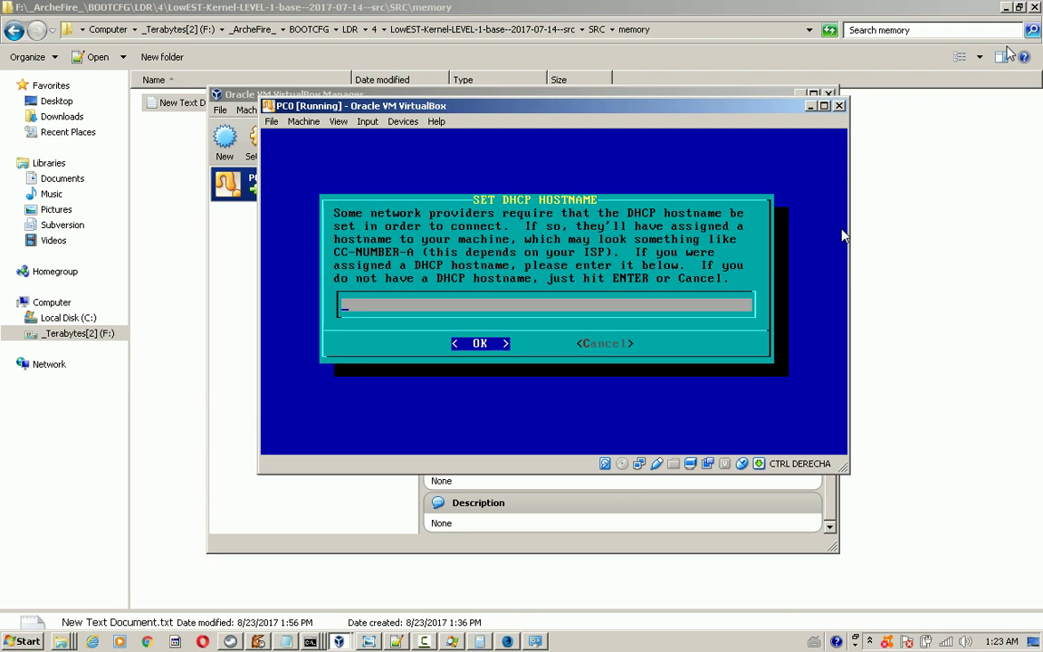
key(Return)
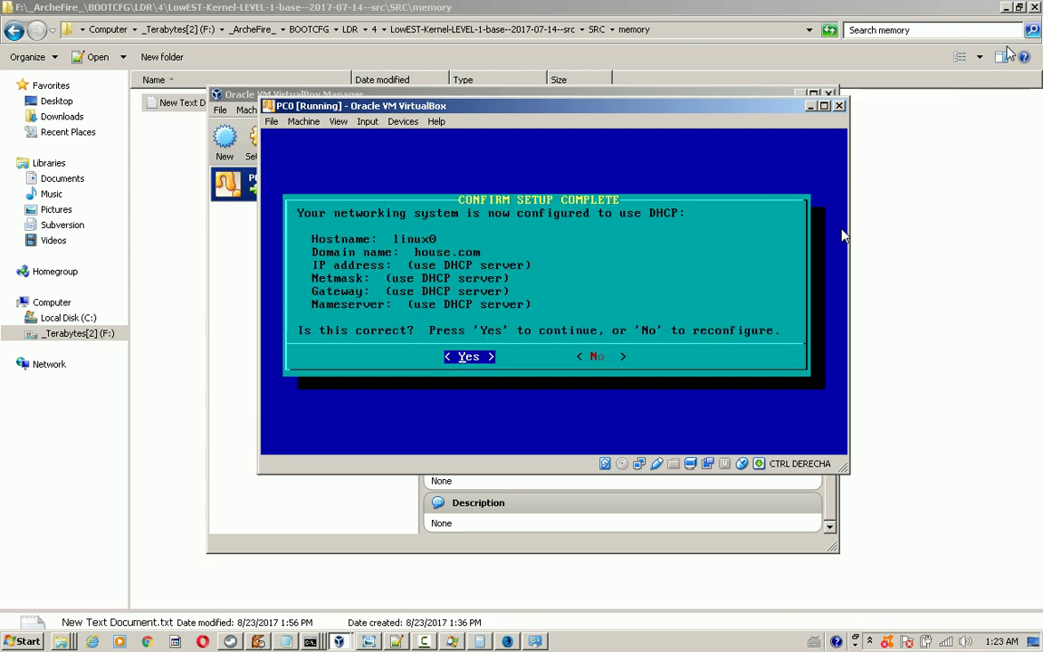
key(Return)
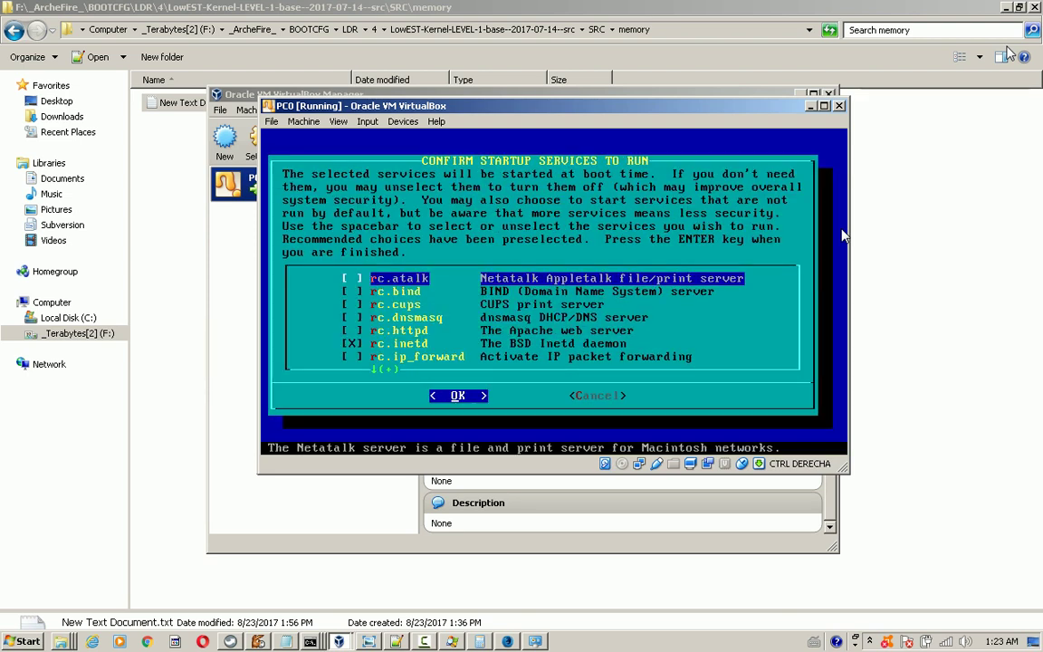
Step: Enable rc.httpd among the startup services and confirm the selection
key(Down)
key(Down)
key(Down)
key(Down)
key(space)
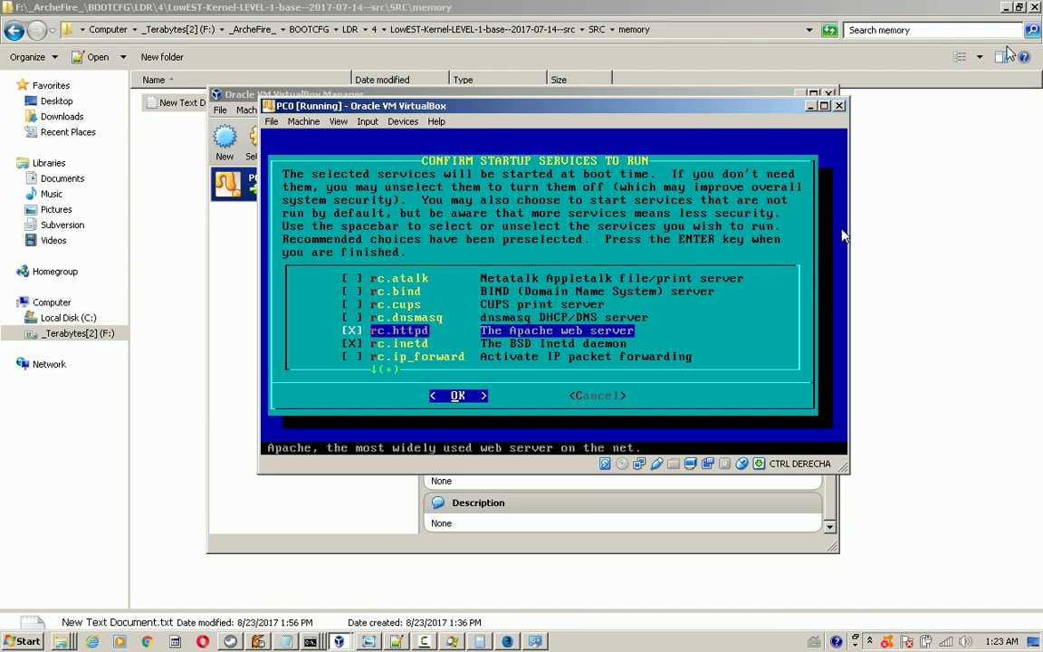
key(Up)
key(Down)
key(Down)
key(Down)
key(Down)
key(Down)
key(Down)
key(Down)
key(Down)
key(Down)
key(Down)
key(Down)
key(Down)
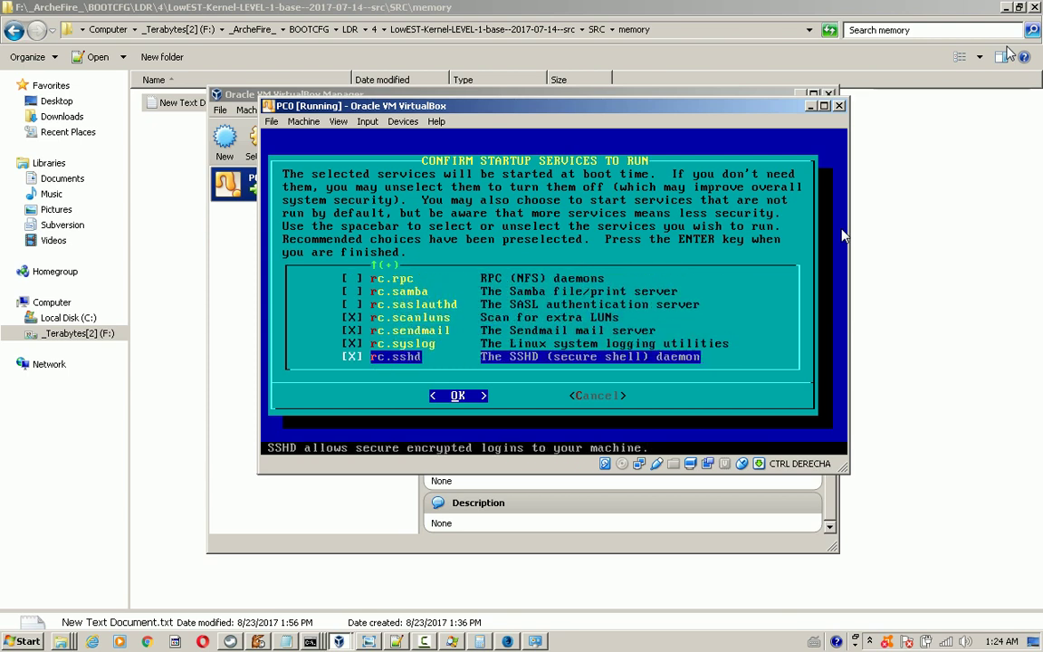
key(Up)
key(Up)
key(Up)
key(Up)
key(Up)
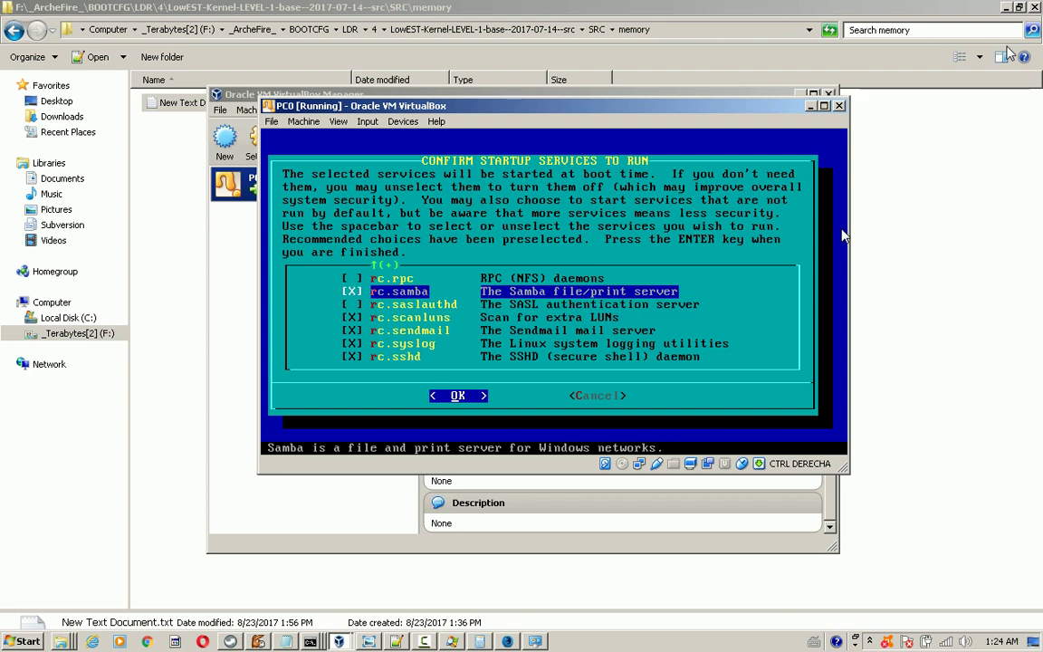
key(Return)
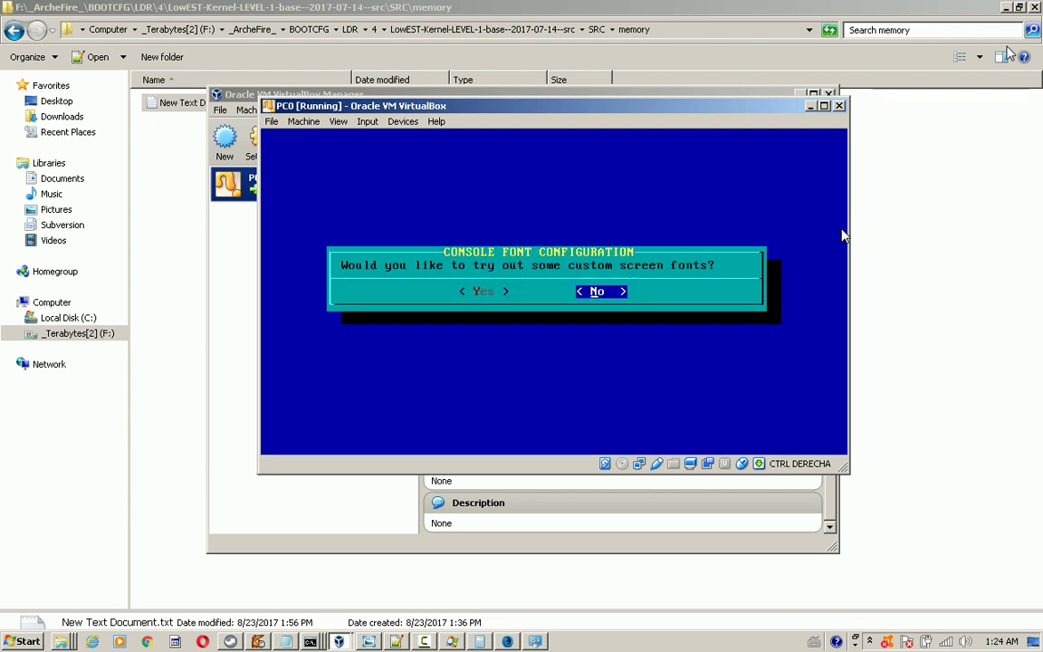
Step: Skip custom fonts, keep the clock on local time, choose US/Central and xinitrc.kde
key(Return)
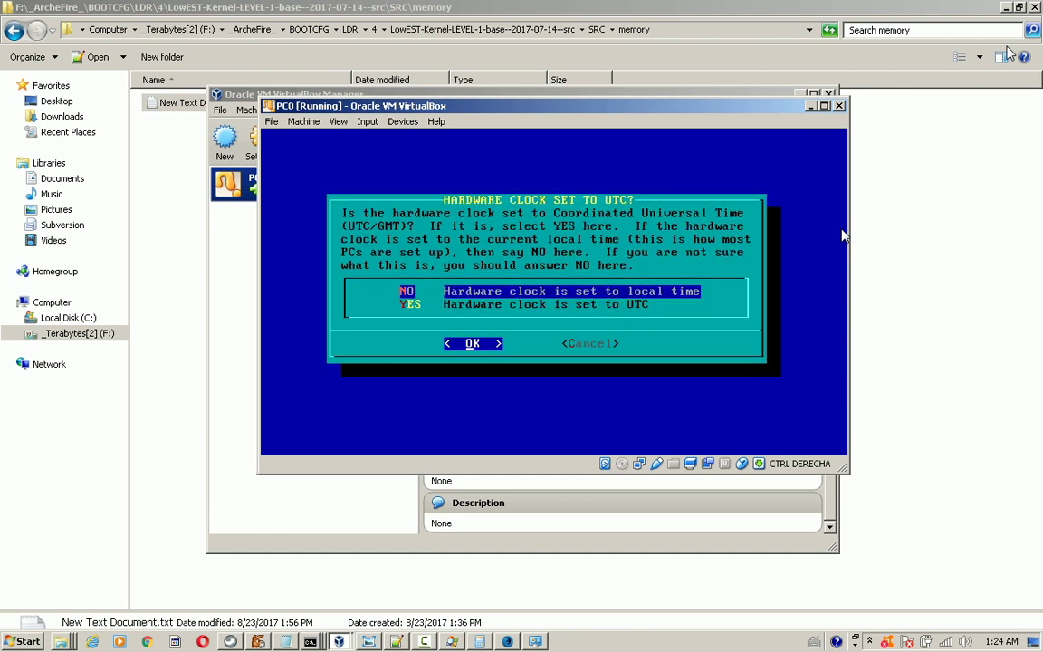
key(Return)
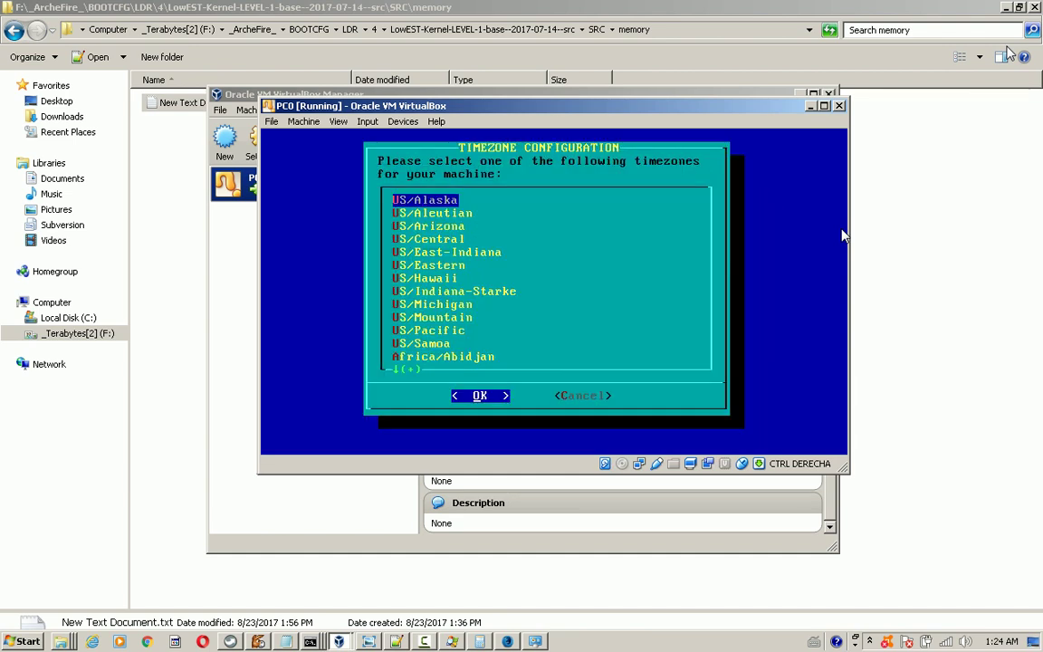
key(Down)
key(Down)
key(Down)
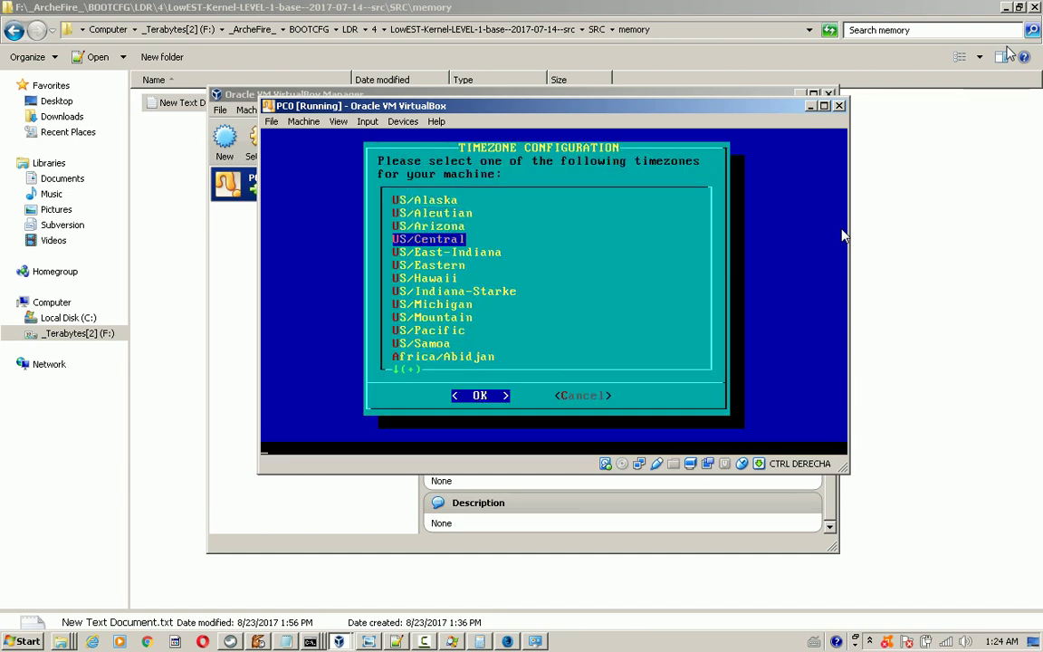
key(Down)
key(Return)
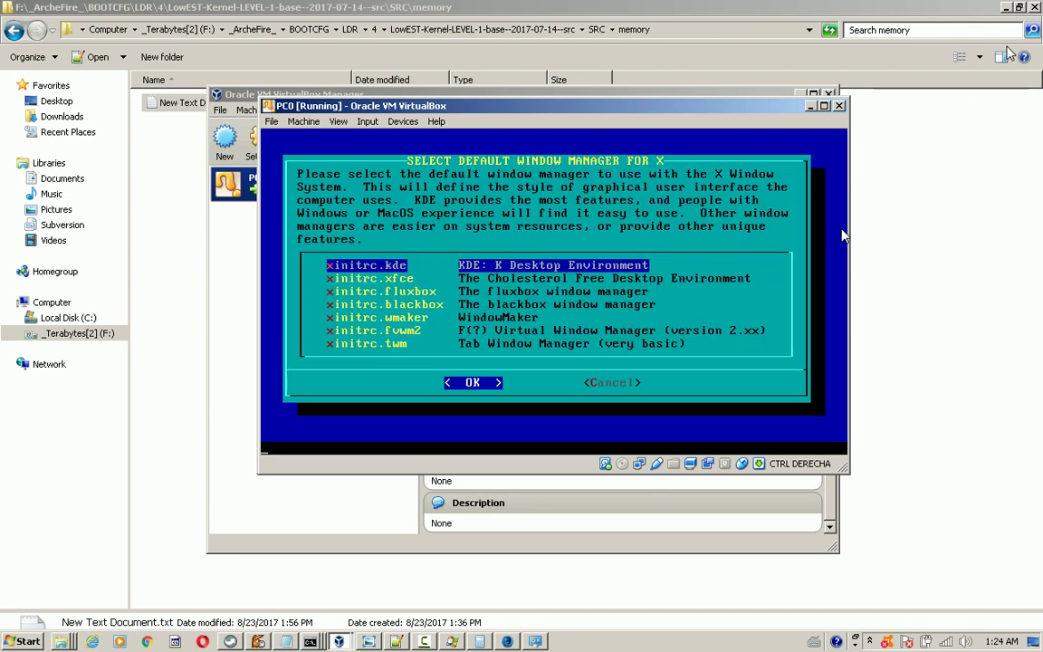
key(Return)
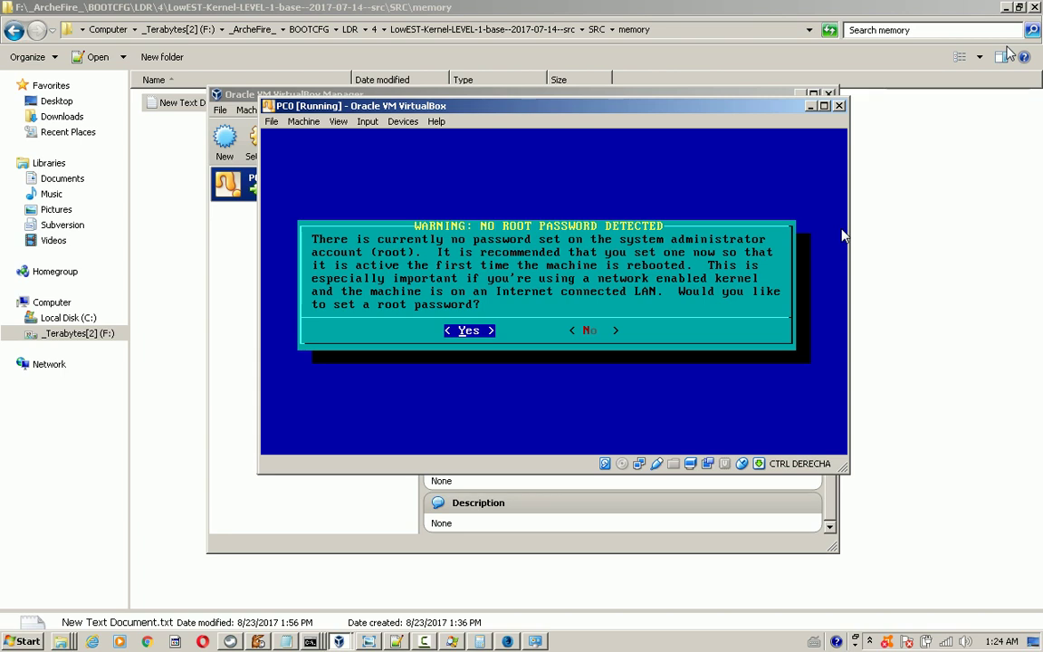
Step: Set and confirm the root password, then dismiss the Setup Complete notice
key(Return)
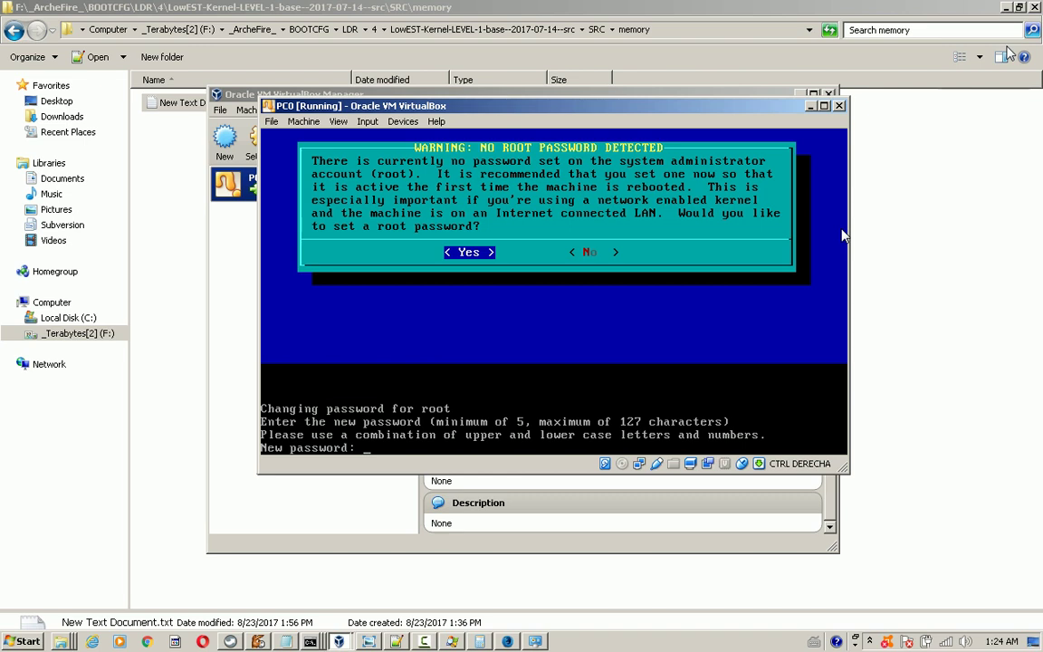
key(Return)
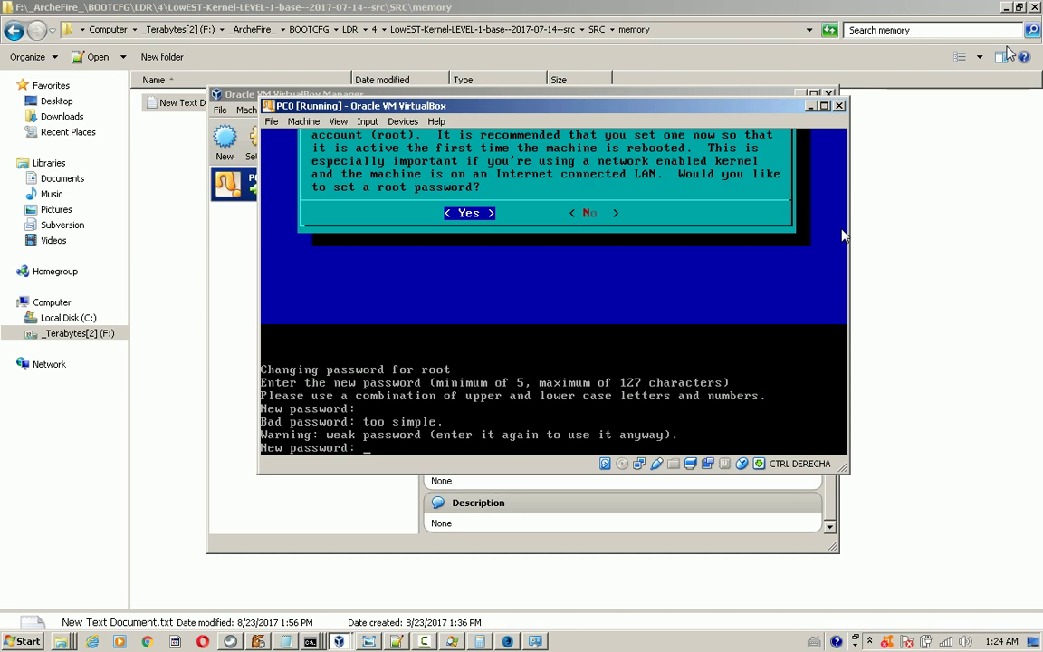
key(Return)
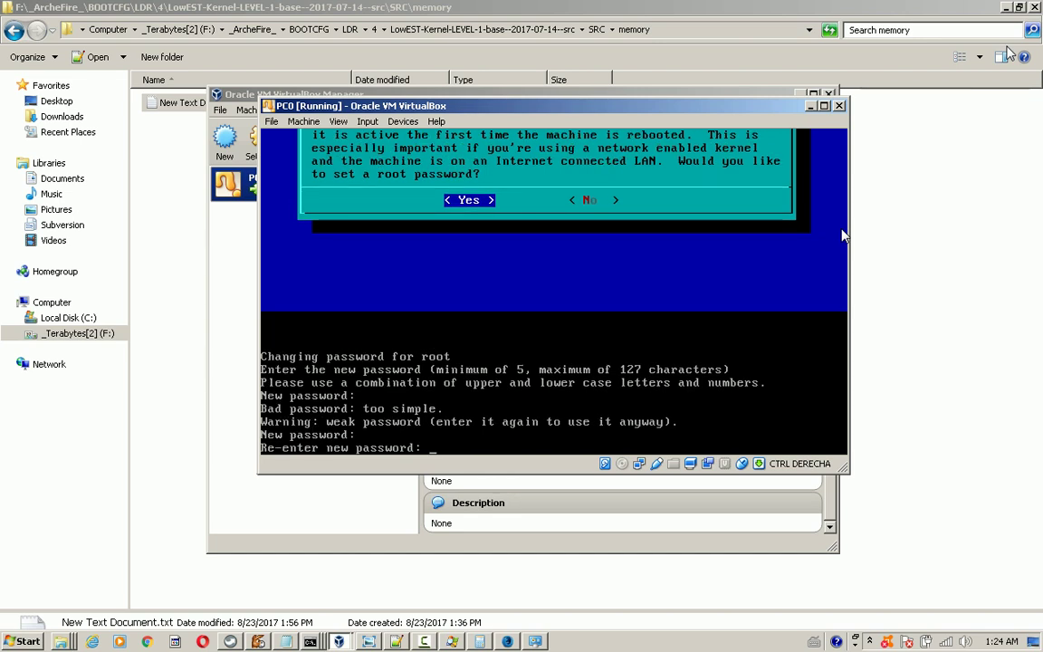
key(Return)
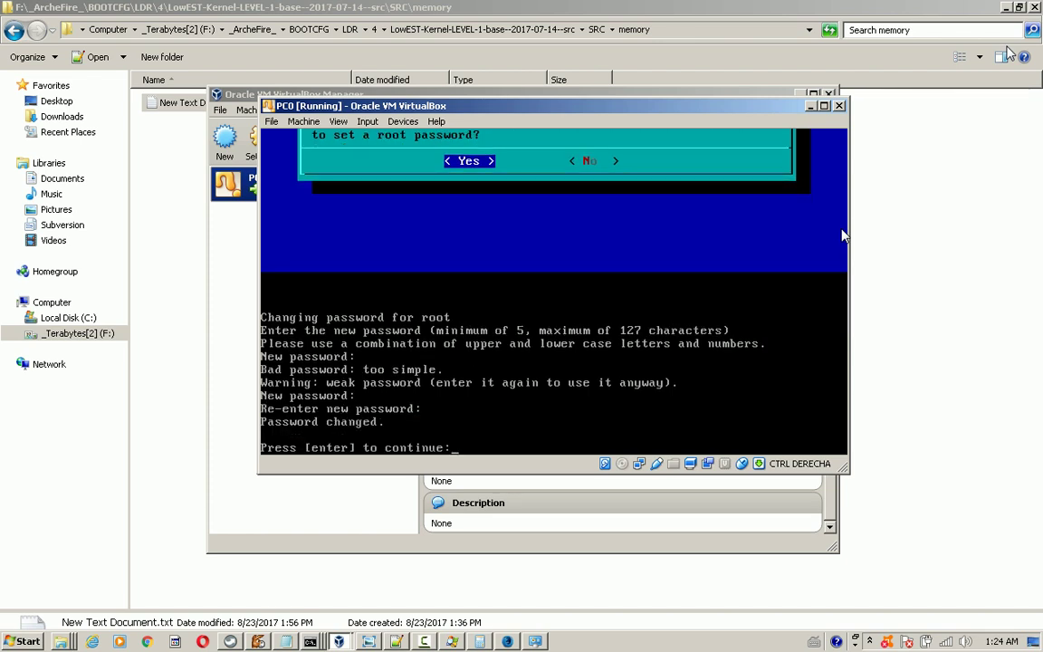
key(Return)
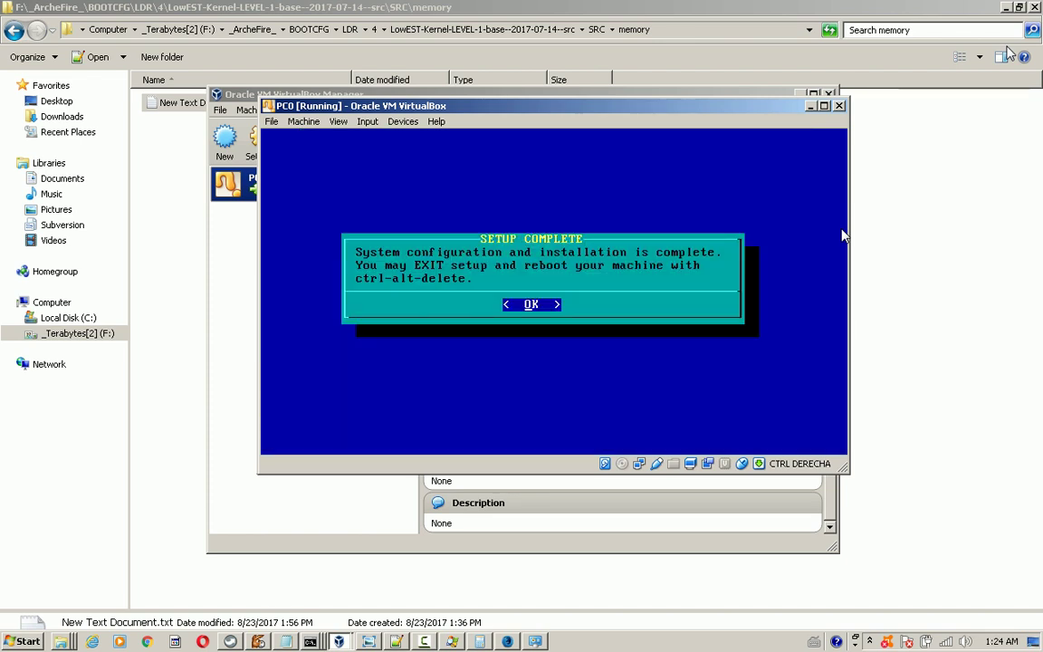
key(Return)
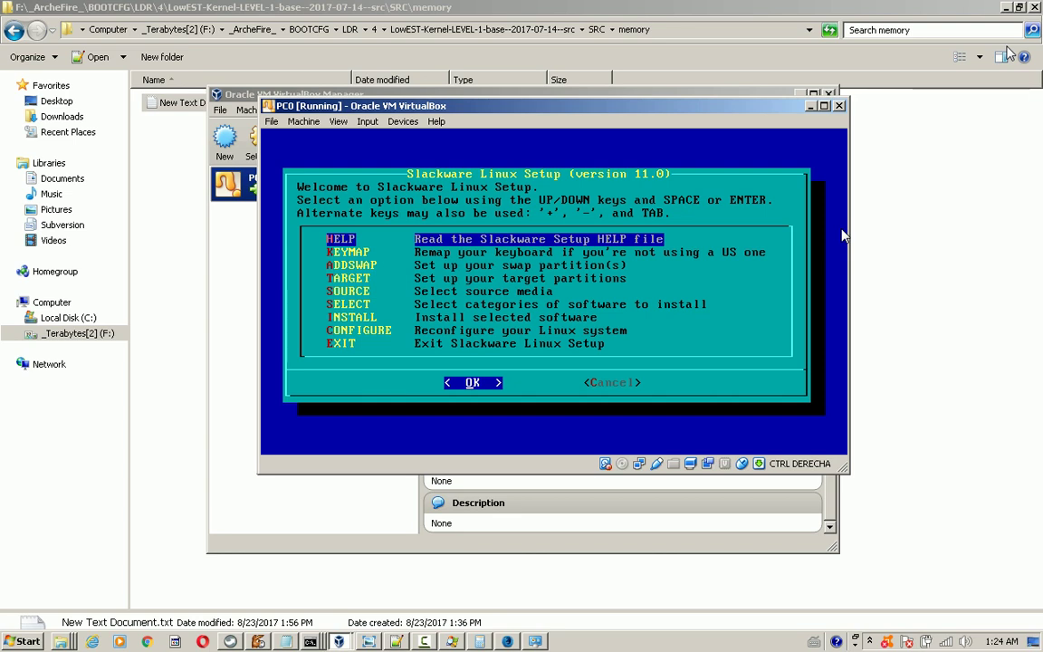
Step: Choose CONFIGURE in the Slackware setup menu and agree to configure the system
key(Down)
key(Down)
key(Down)
key(Down)
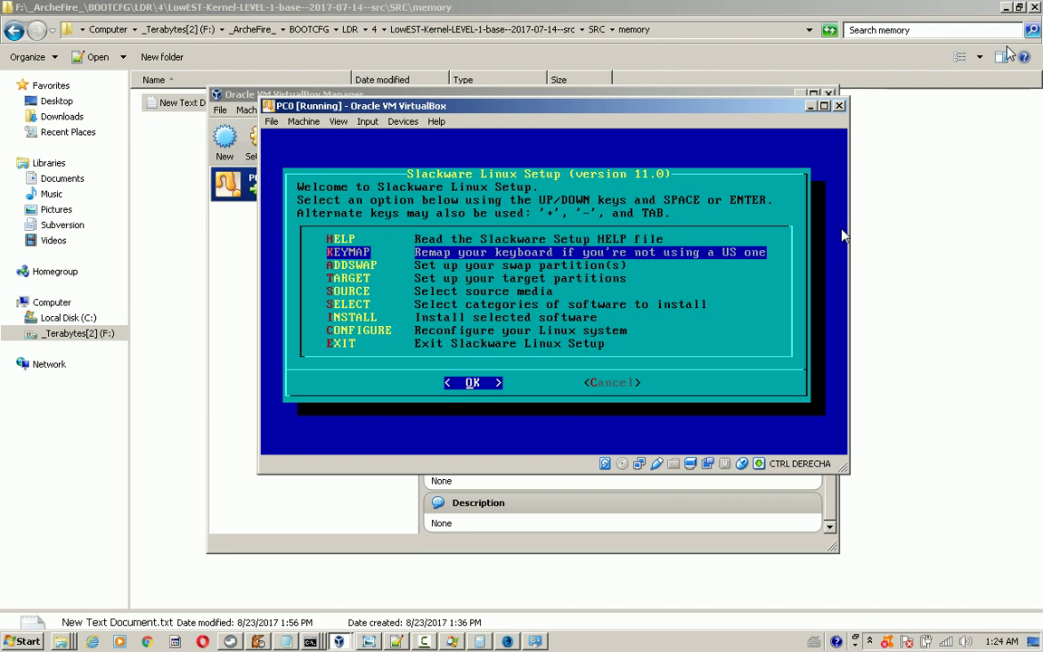
key(Down)
key(Down)
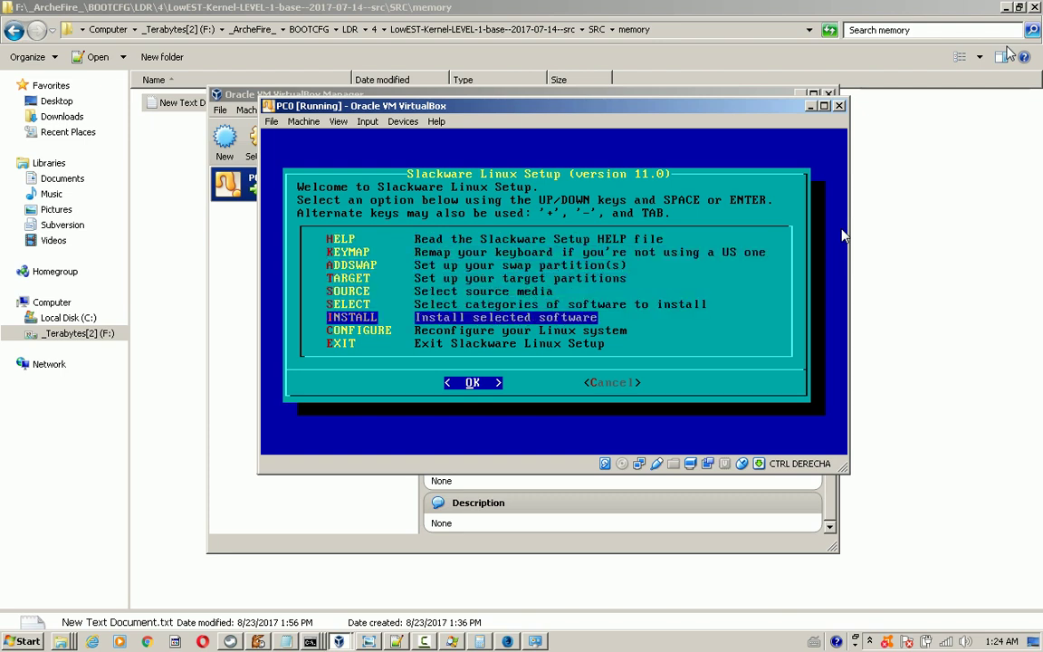
key(Up)
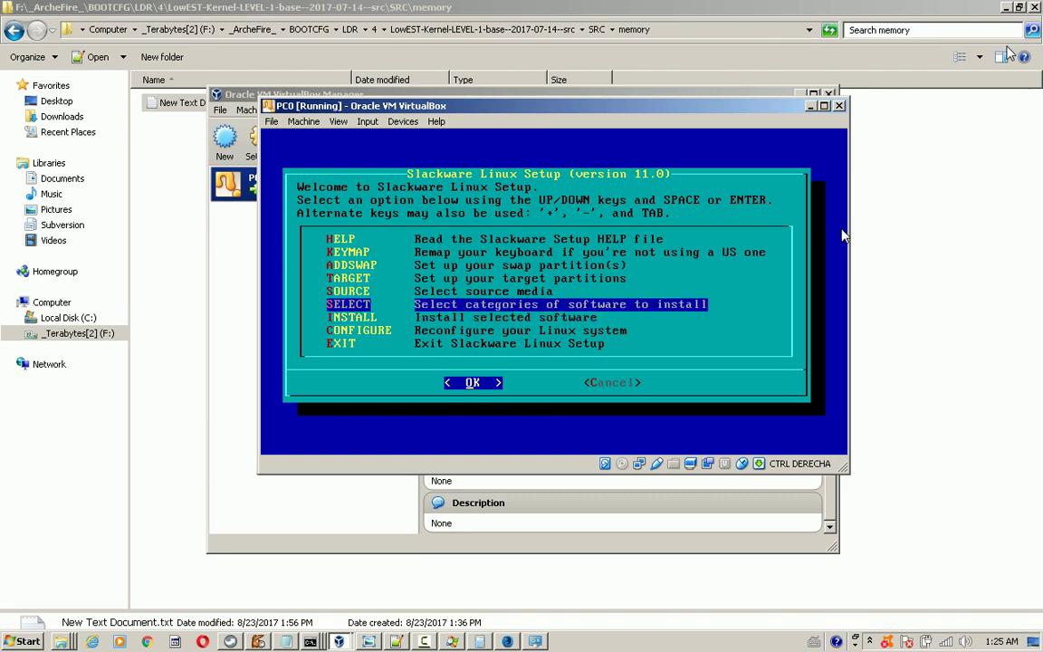
key(Down)
key(Down)
key(Return)
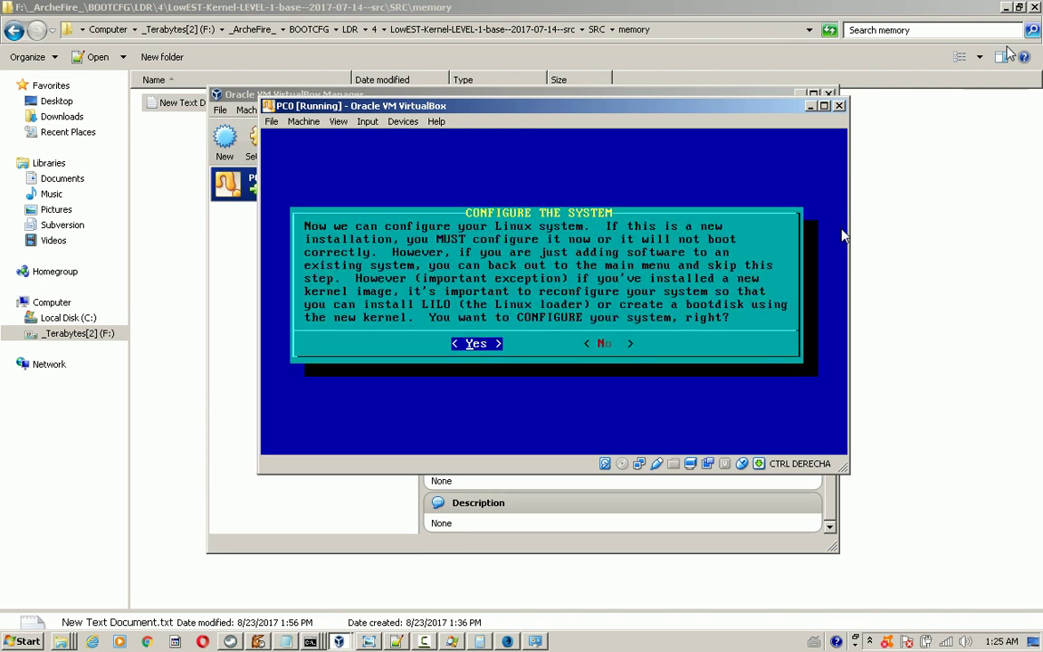
key(Return)
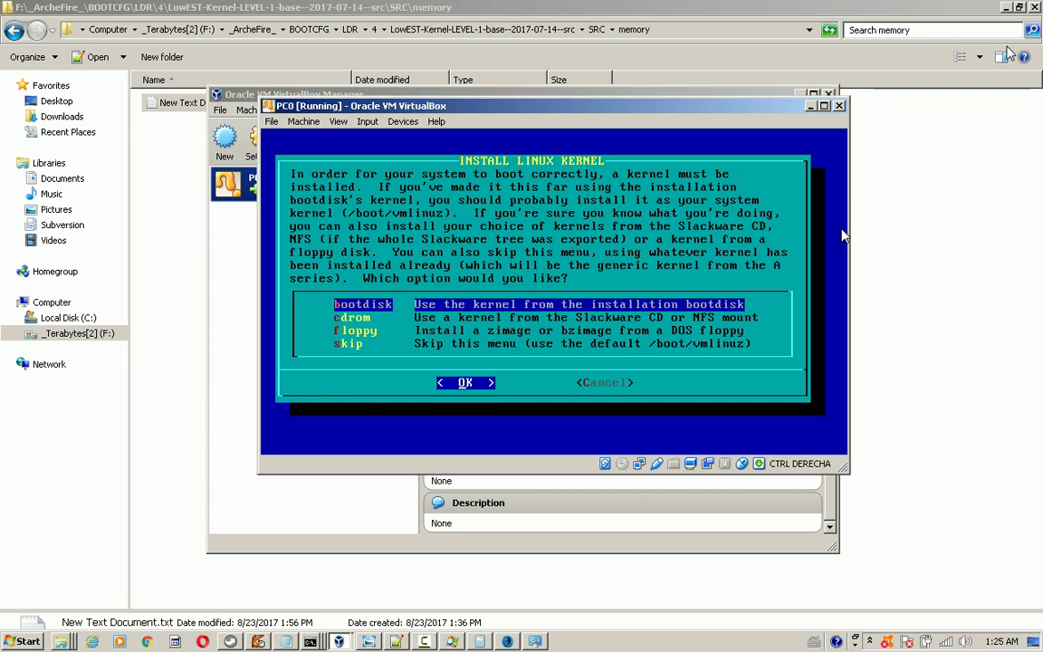
Step: Highlight the bootdisk kernel option and bring up PC0's storage settings with slackware-11.0-install-d1.iso attached
key(Down)
key(Down)
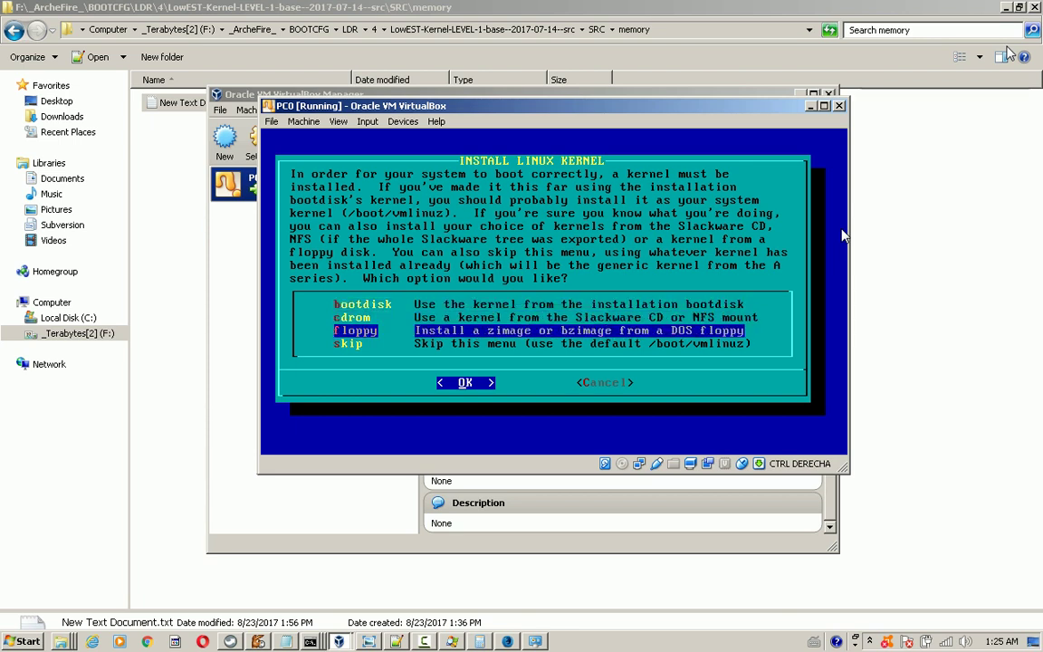
key(Up)
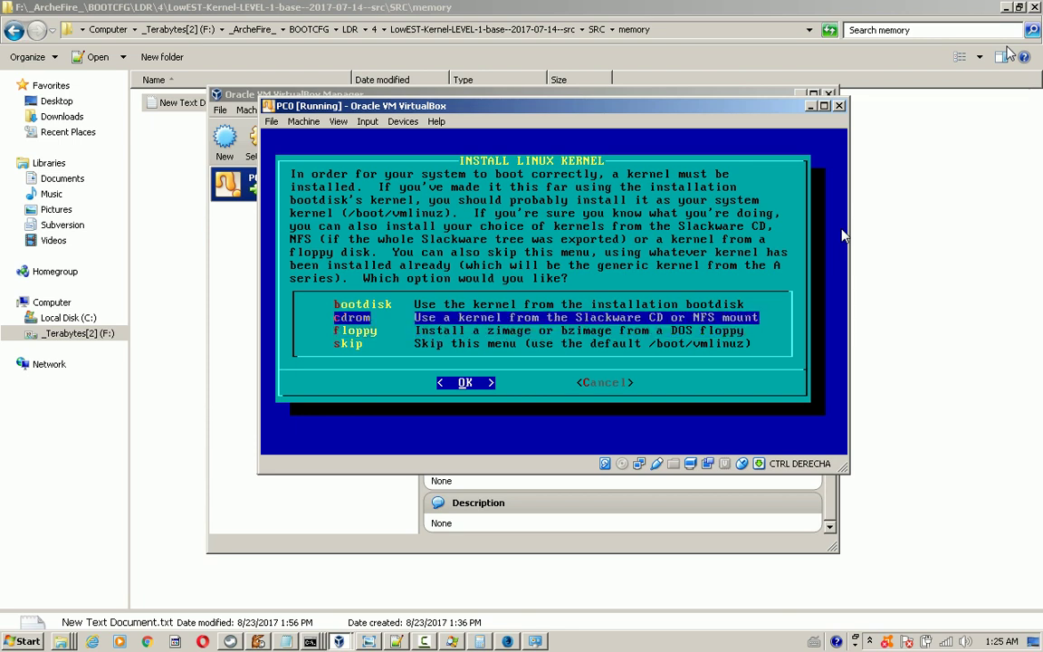
key(Up)
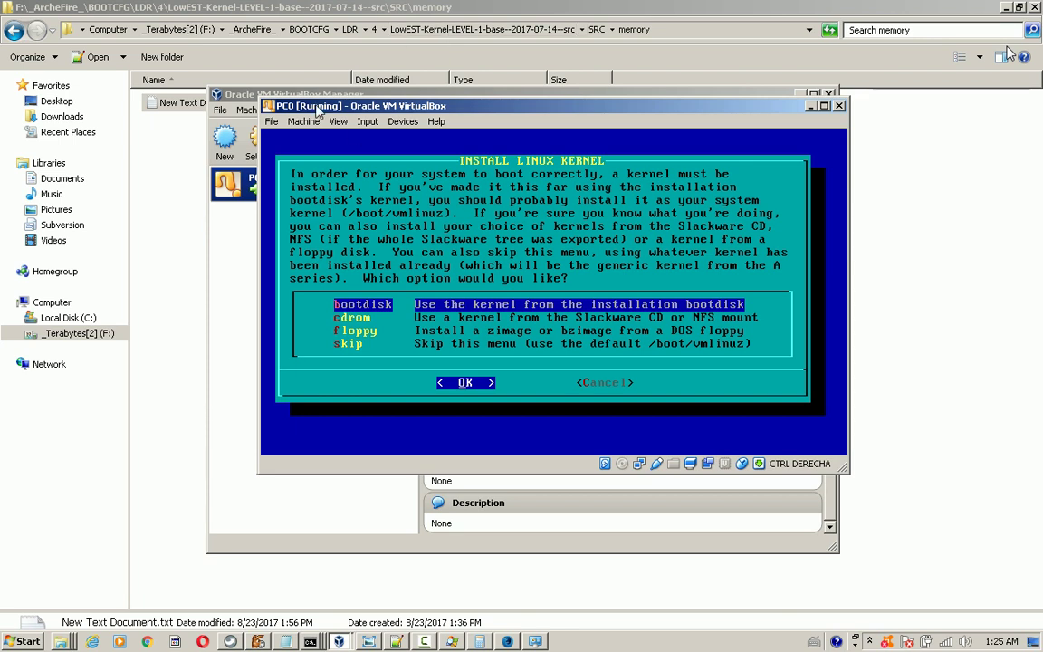
key(ctrl+s)
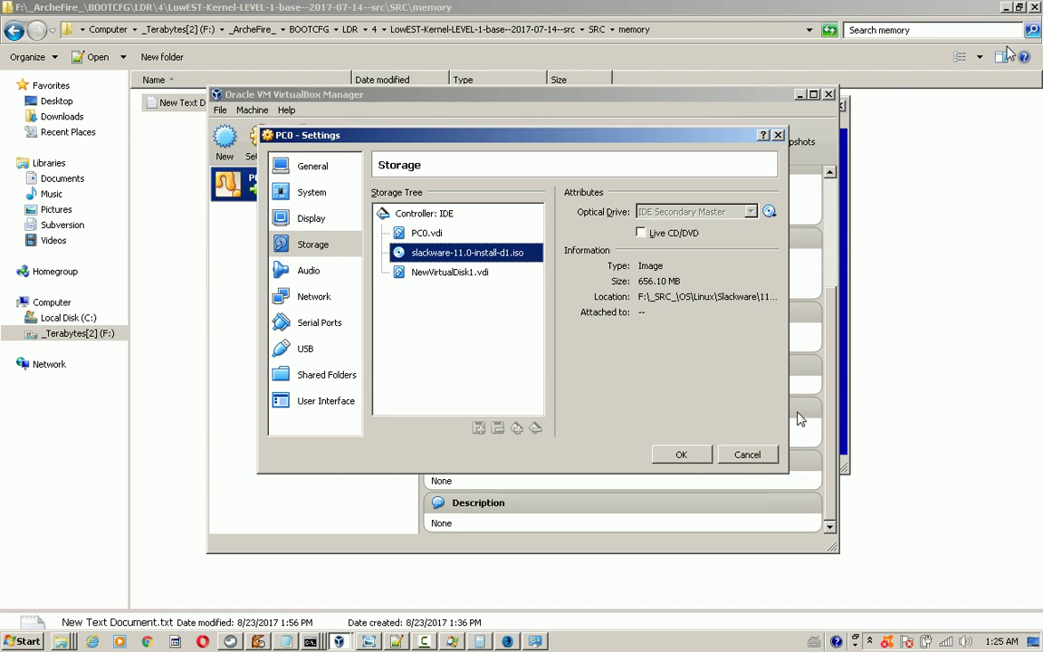
Step: Save PC0's storage settings, return to the guest window and dismiss the mouse-capture message
click(681, 454)
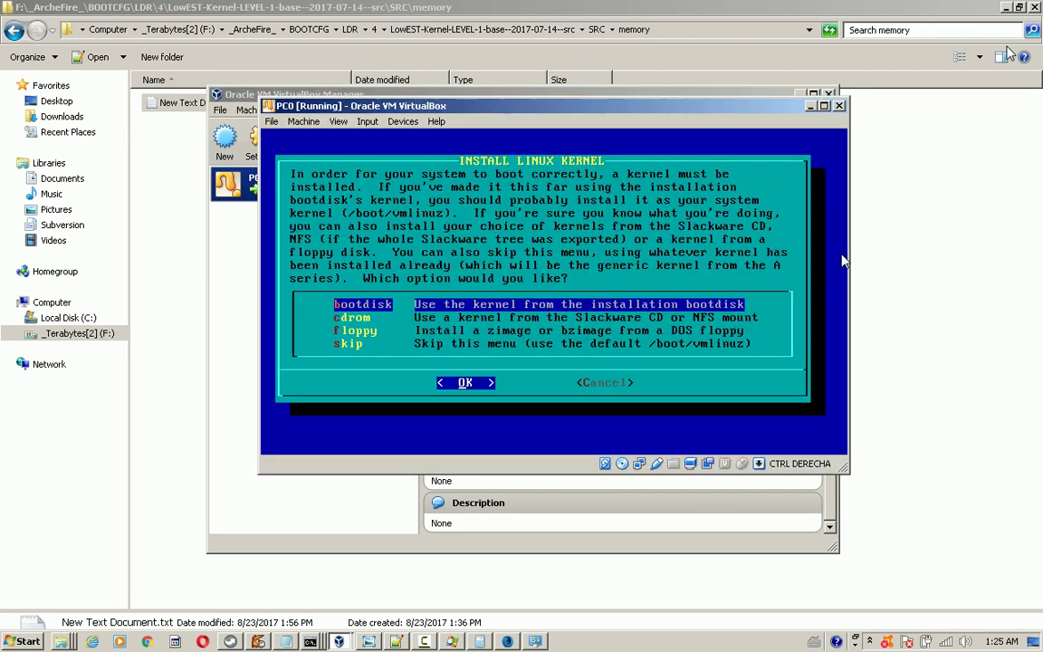
click(842, 261)
key(Return)
key(Return)
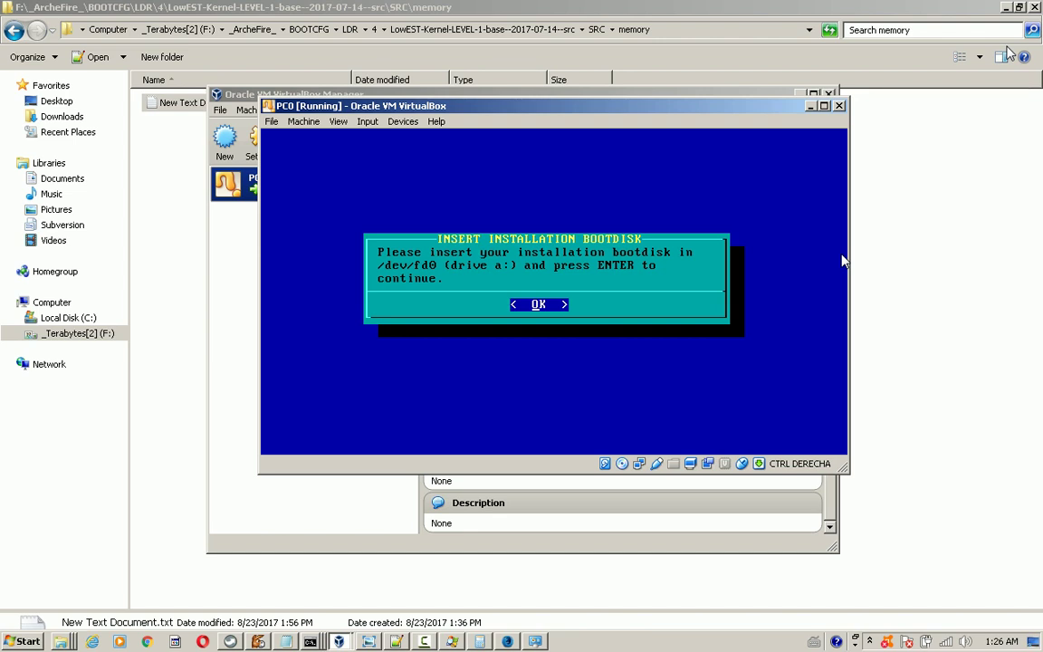
Step: Back out of the bootdisk request and try installing the kernel from the cdrom
key(Return)
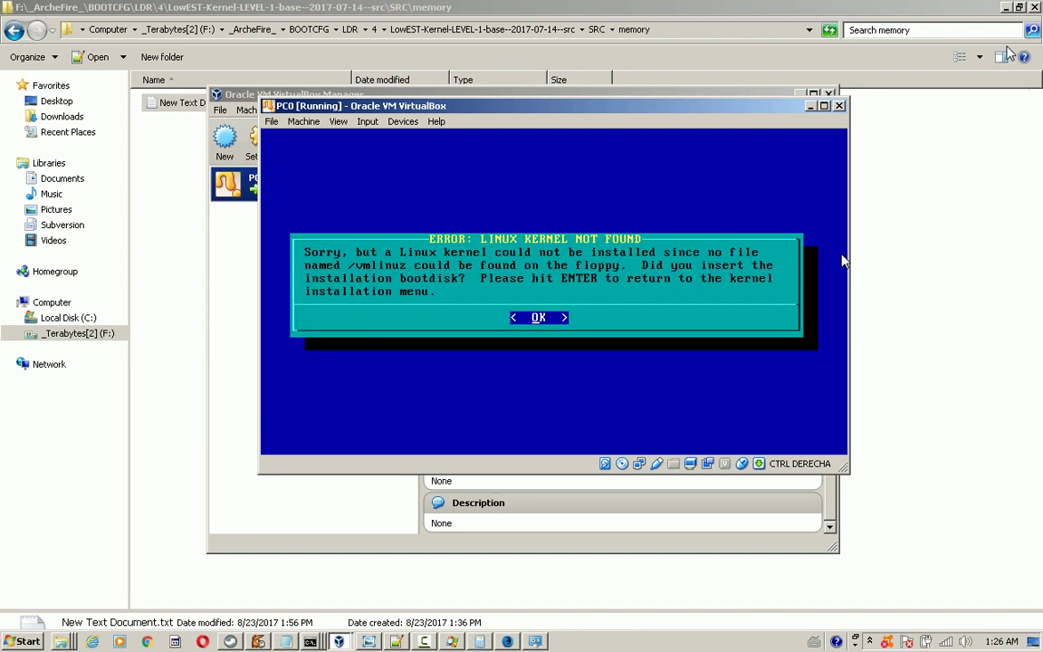
key(Return)
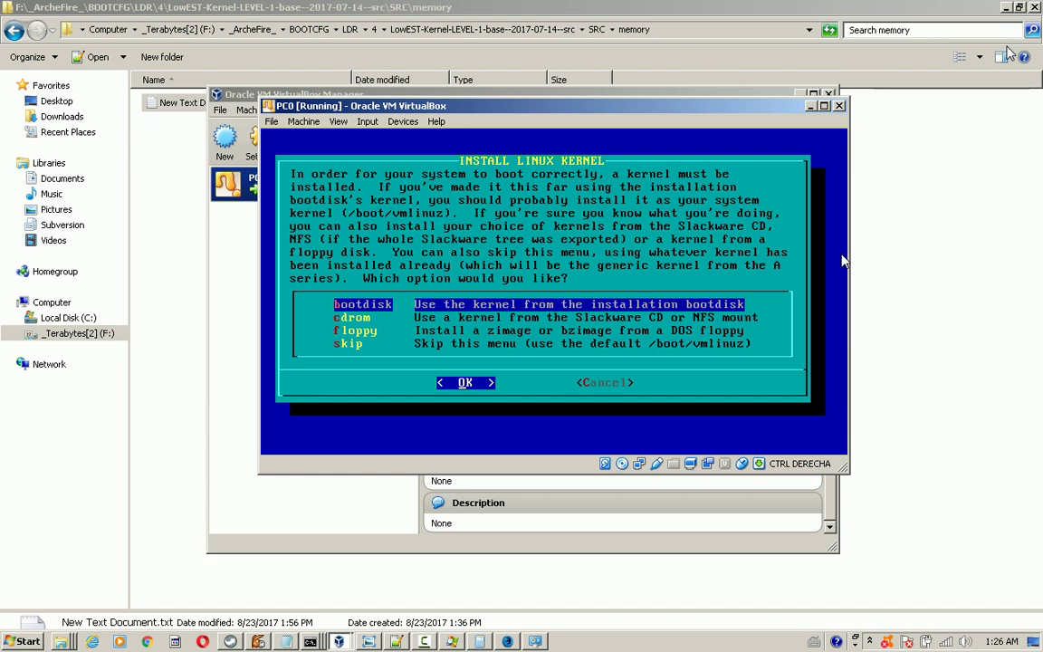
key(Down)
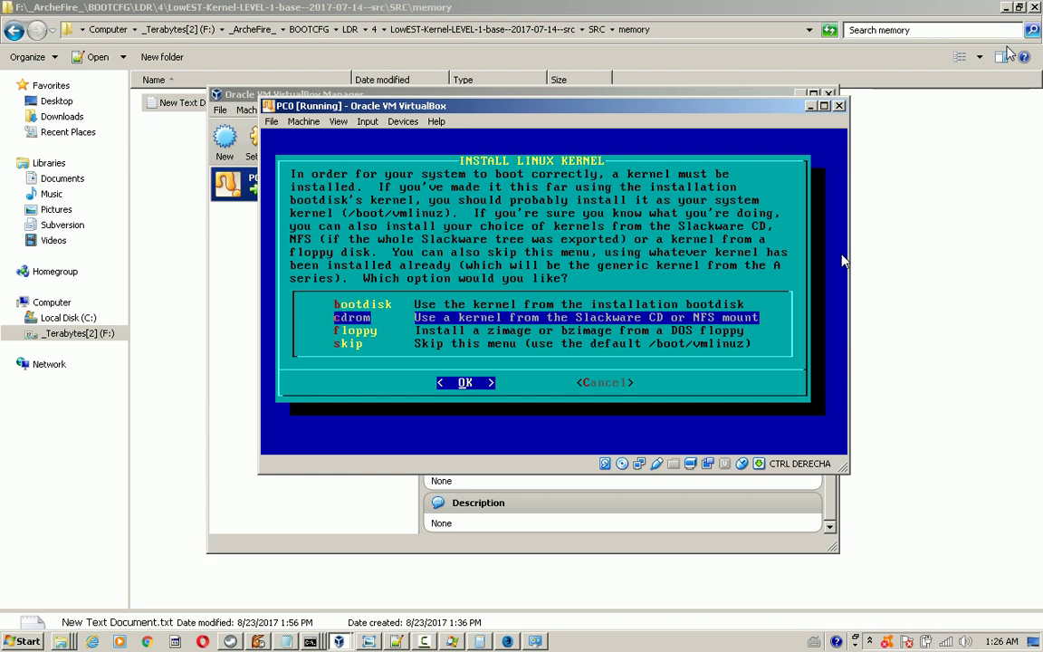
key(Down)
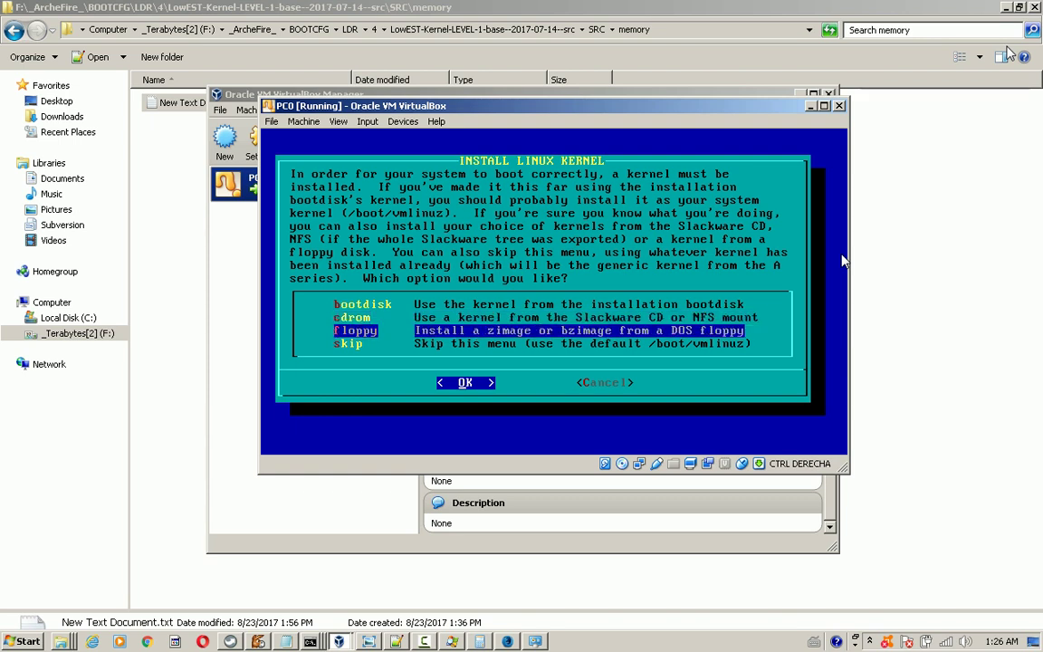
key(Up)
key(Return)
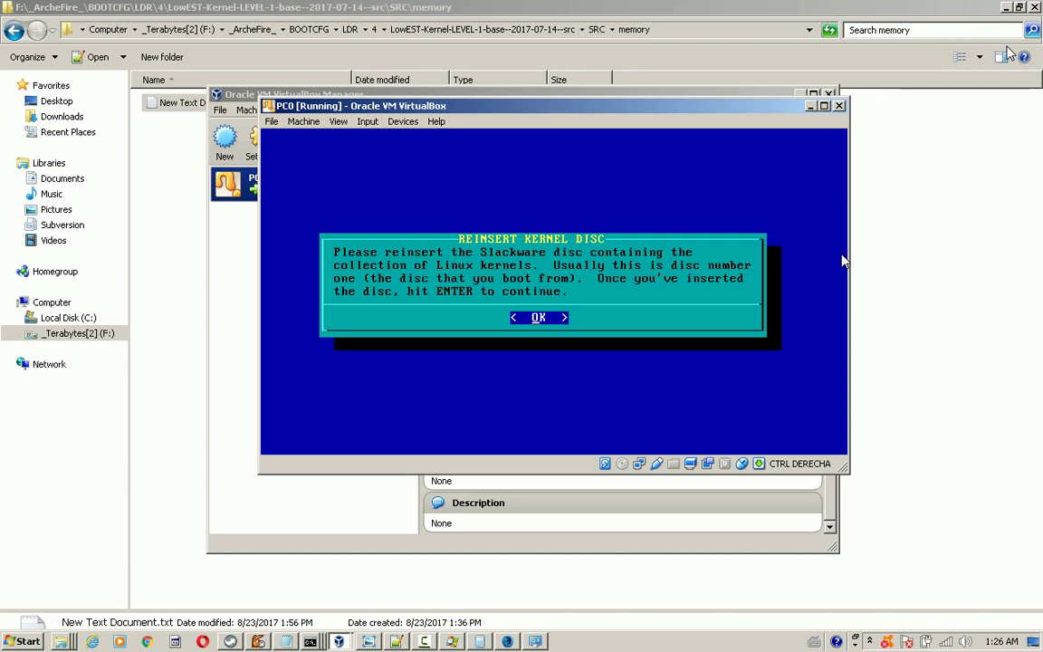
Step: Get past the reinsert-disc prompts and choose skip in the Install Linux Kernel menu
key(Return)
key(Down)
key(Return)
key(Return)
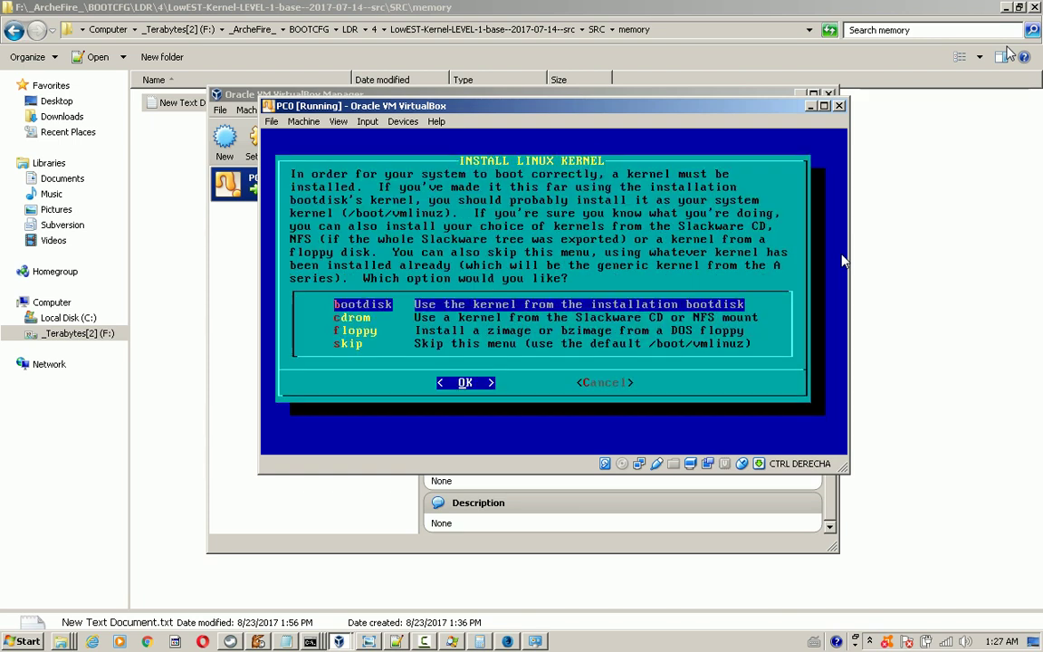
key(Down)
key(Return)
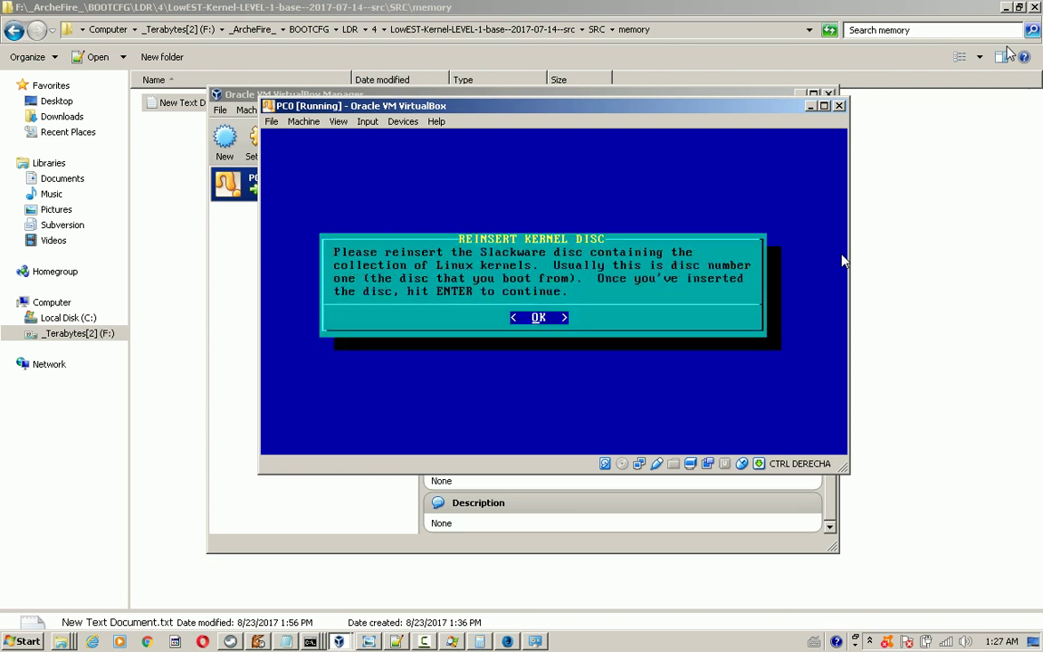
key(Return)
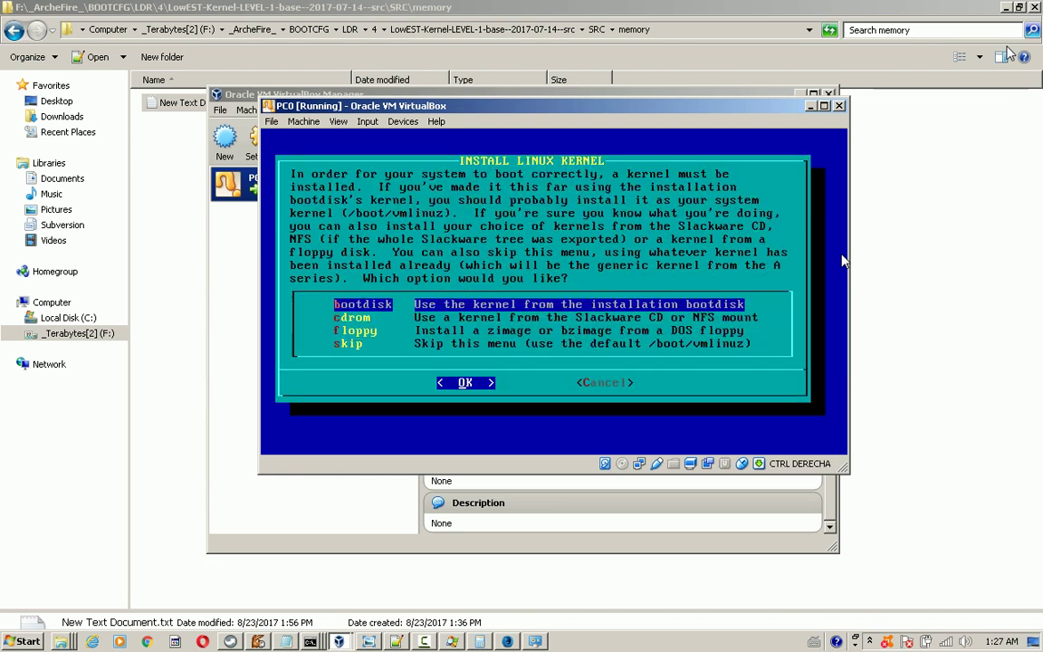
key(Down)
key(Down)
key(Down)
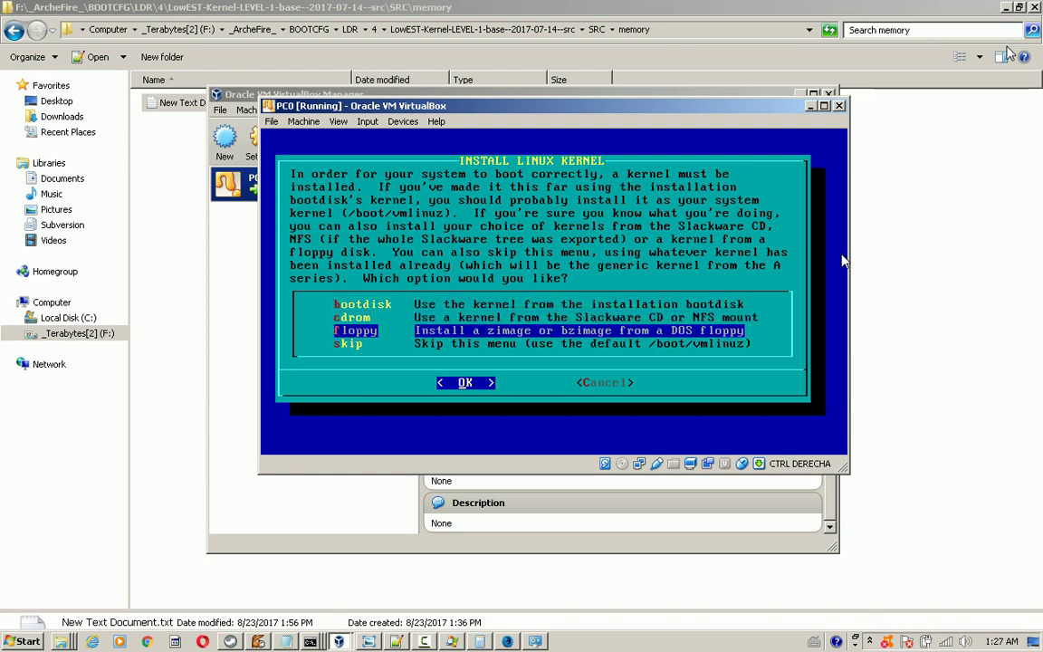
key(Return)
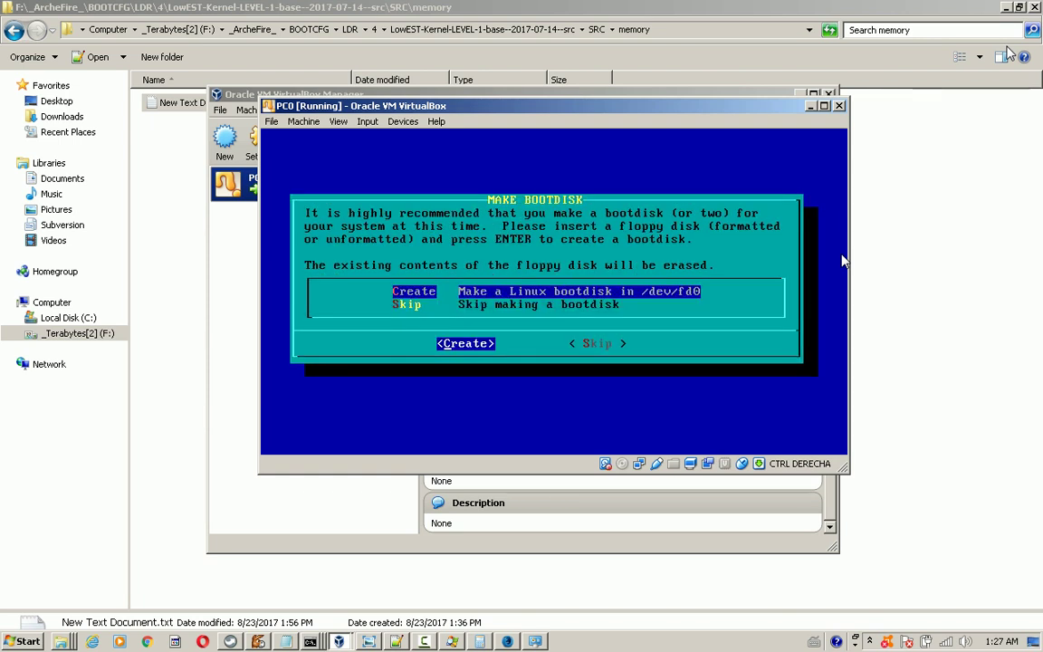
Step: Skip the bootdisk, keep no modem link, enable hotplug/udev, and pick expert LILO setup
key(Down)
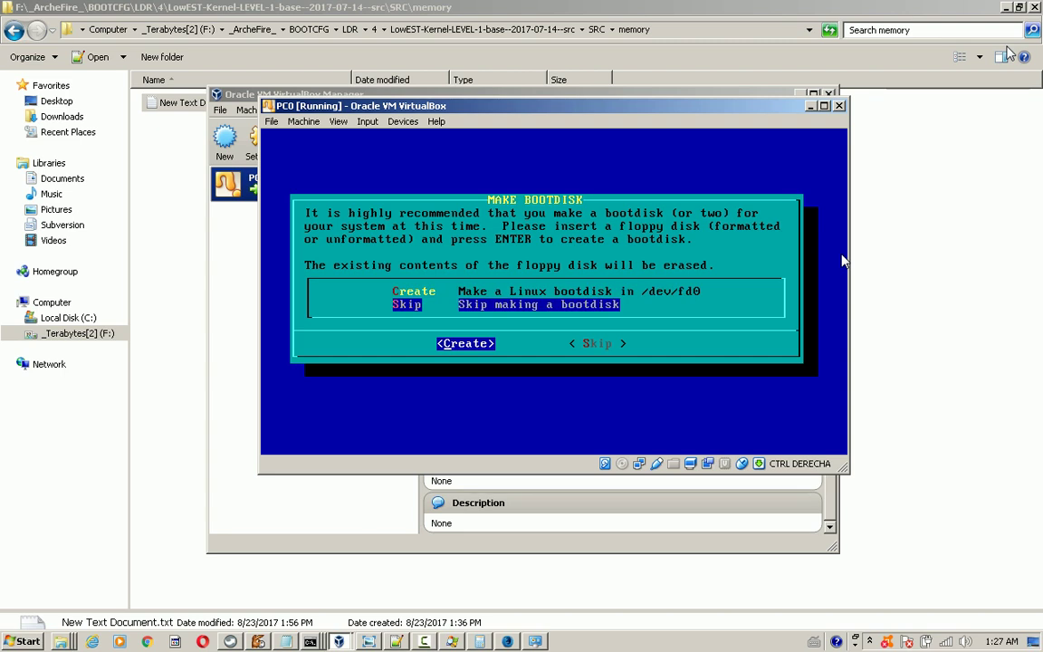
key(Return)
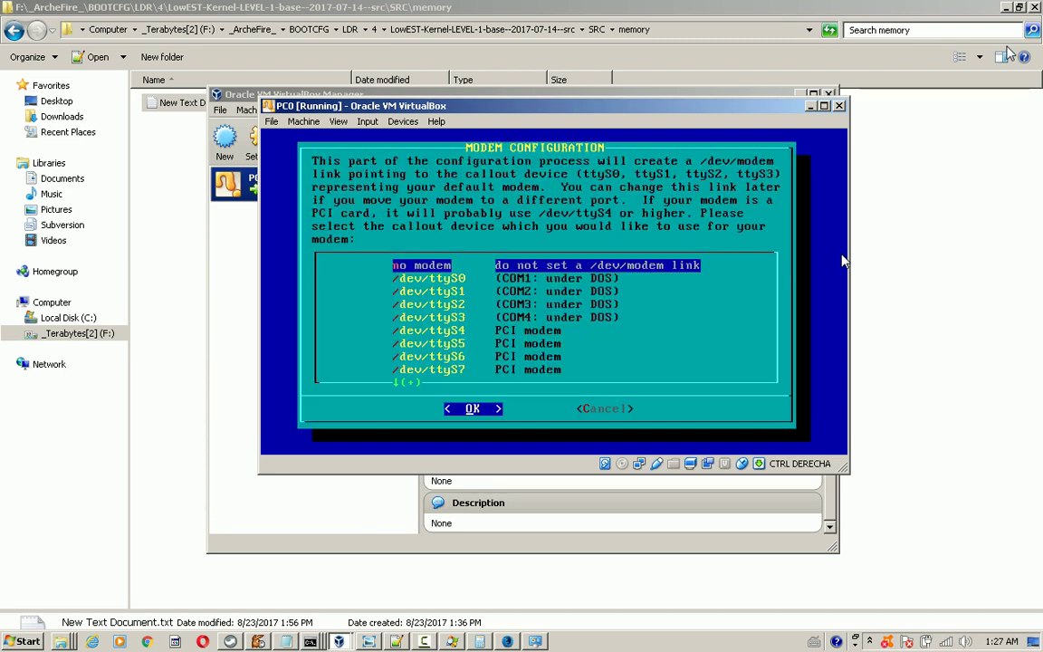
key(Return)
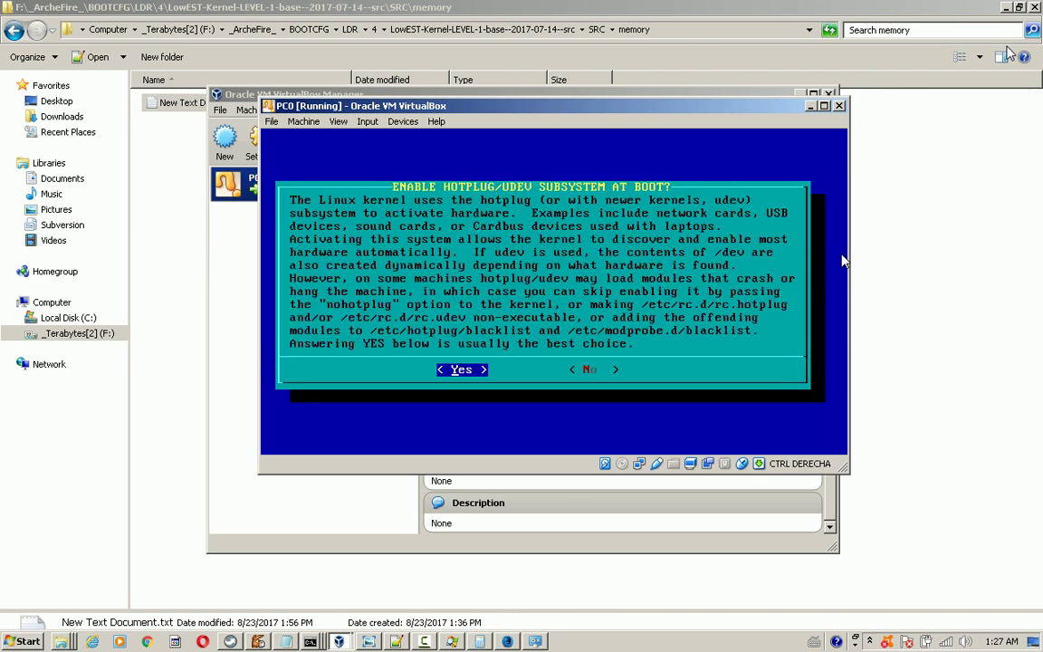
key(Return)
key(Down)
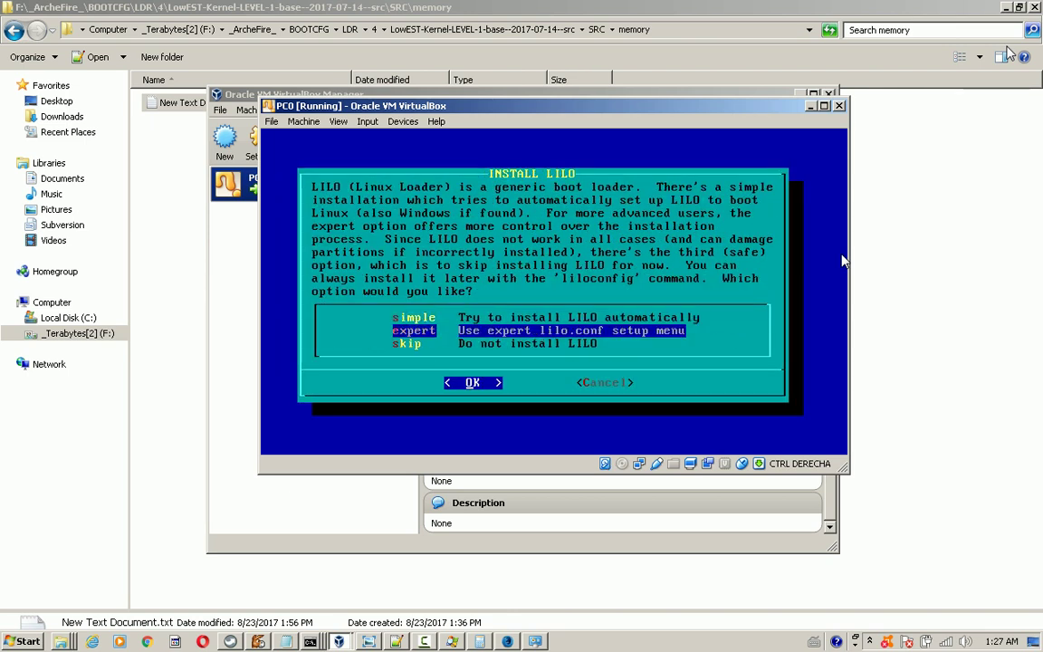
key(Return)
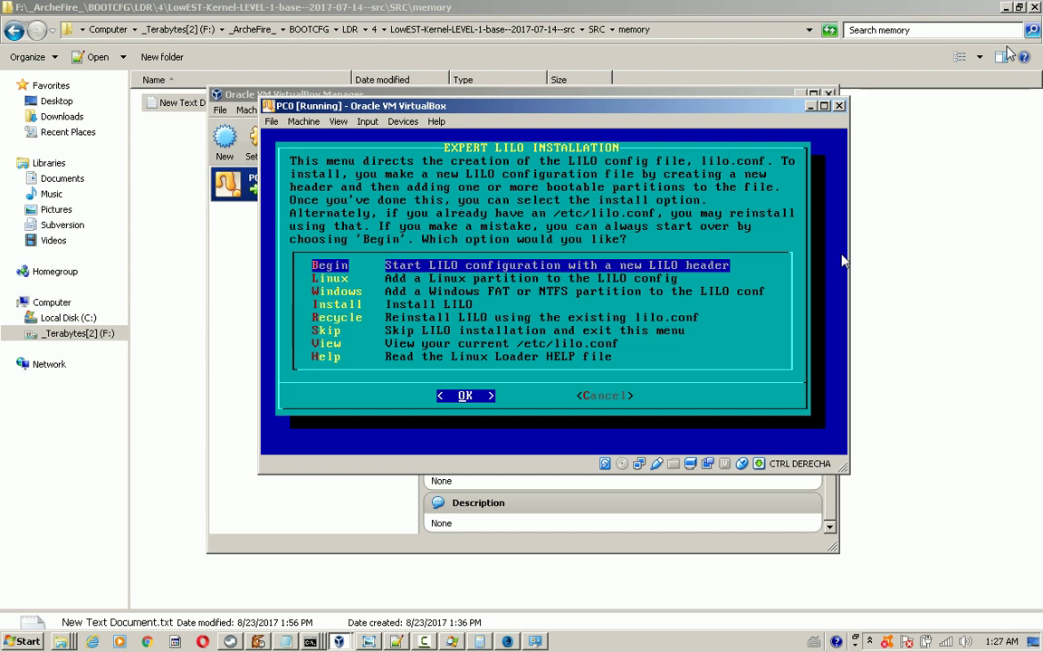
Step: Begin a new LILO header with no extra kernel parameters and the standard console
key(Return)
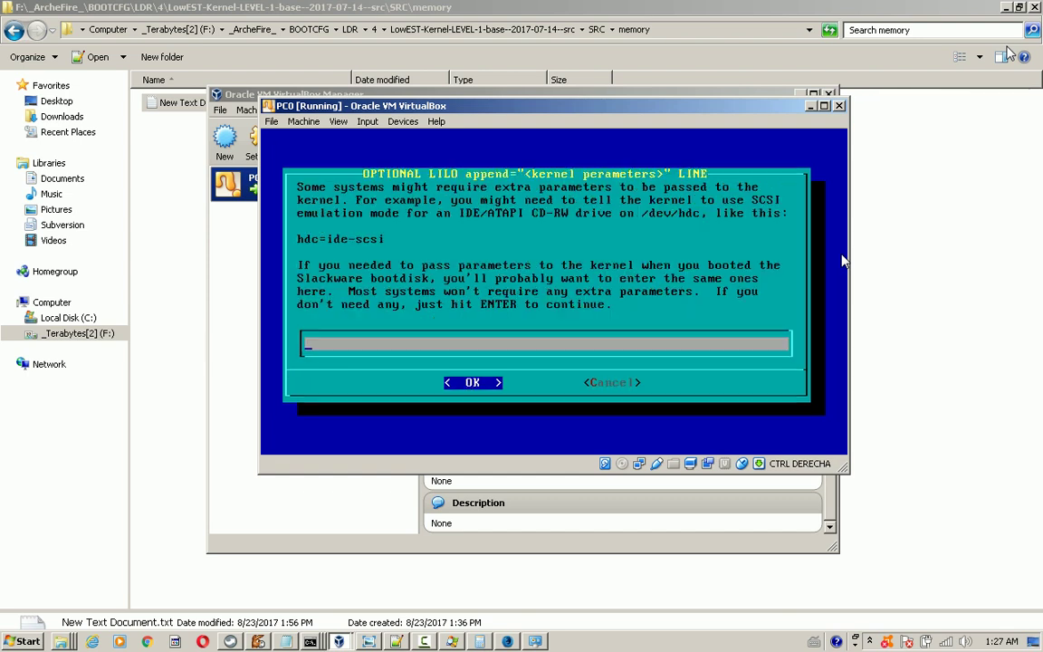
key(Return)
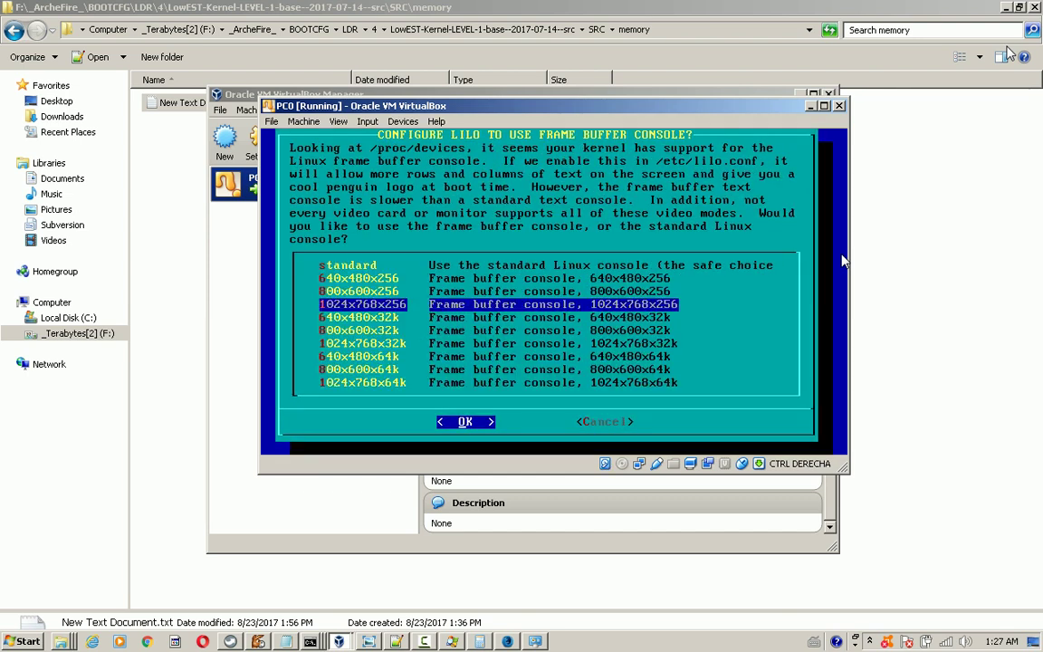
key(Up)
key(Up)
key(Up)
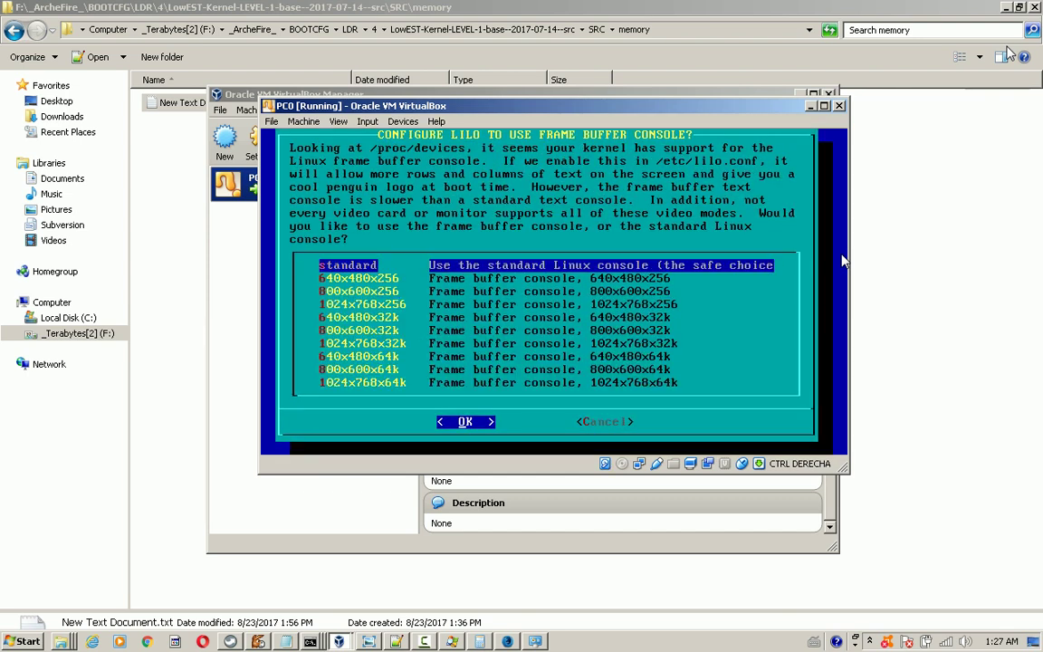
key(Return)
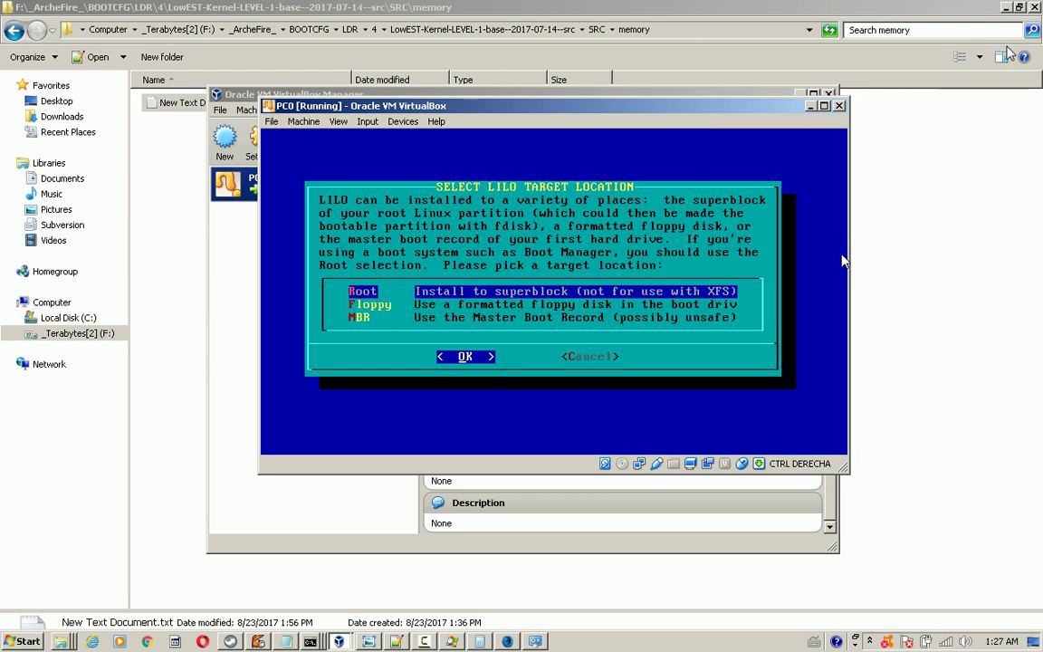
Step: Set the LILO target to the Root superblock with a 30-second timeout
key(Down)
key(Down)
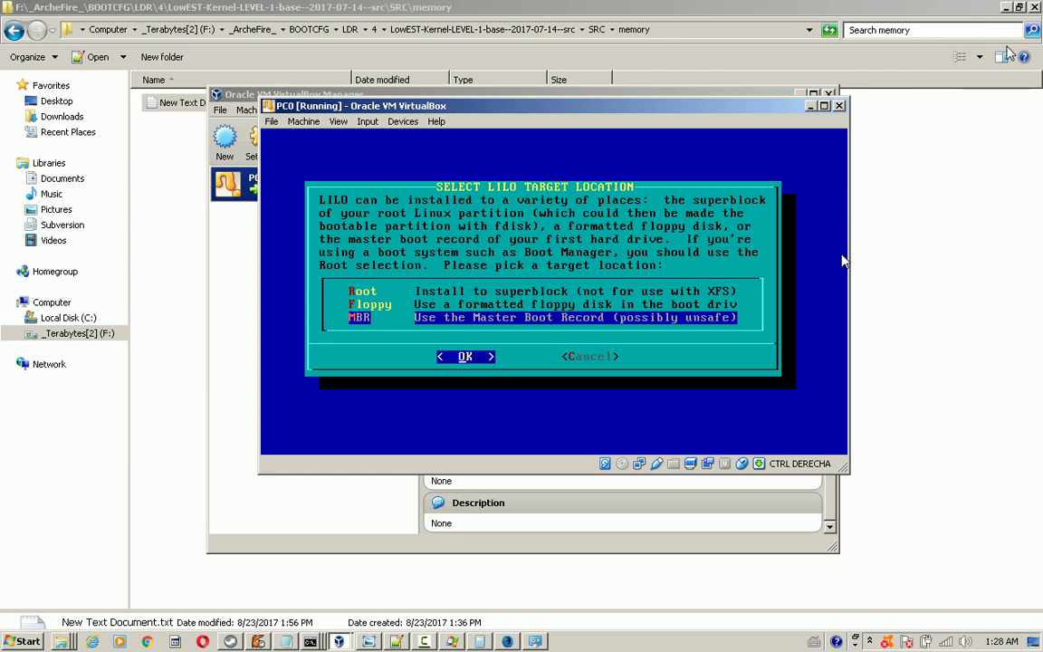
key(Up)
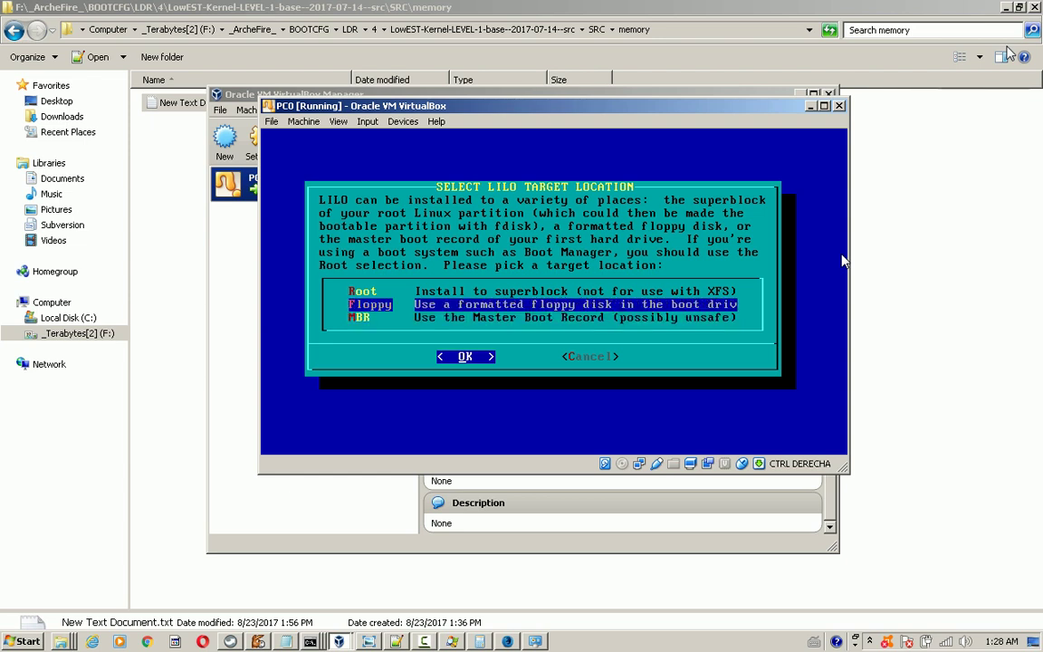
key(Up)
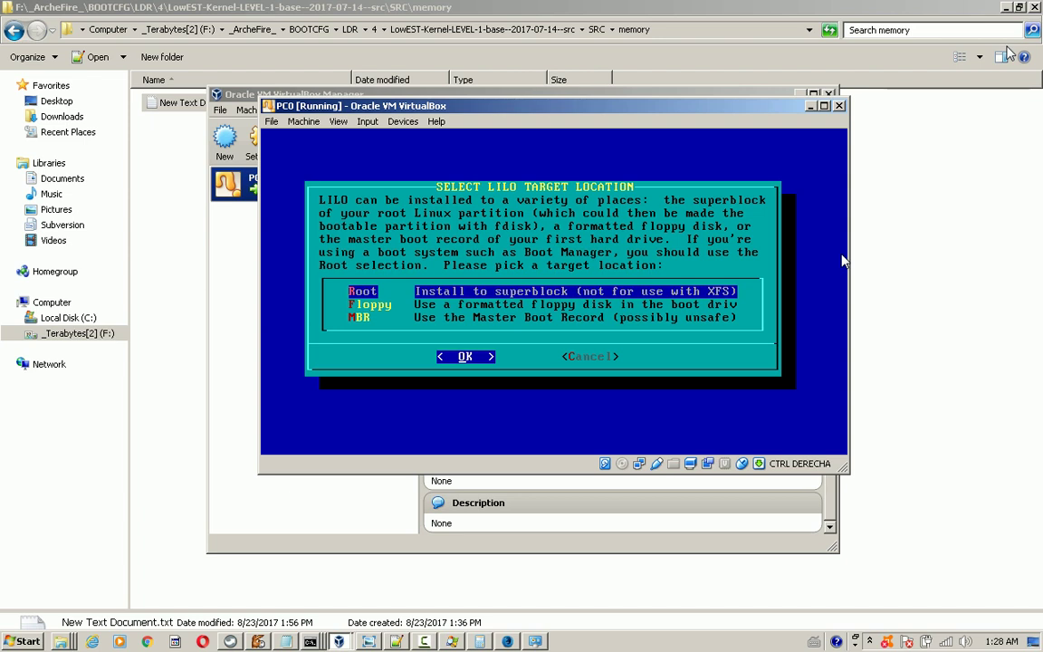
key(Return)
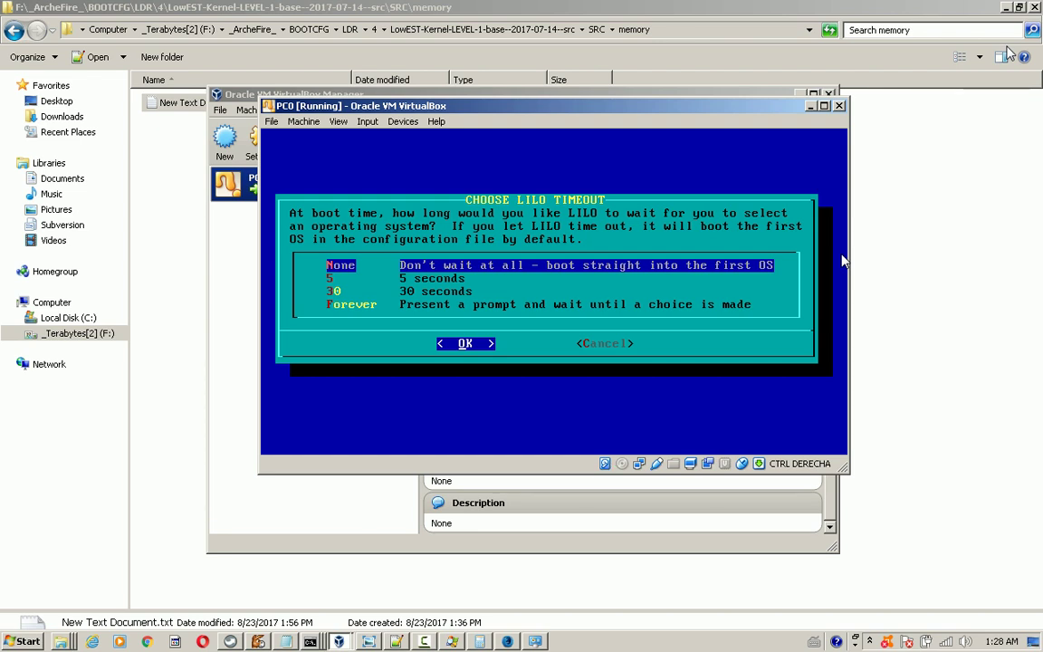
key(Down)
key(Down)
key(Return)
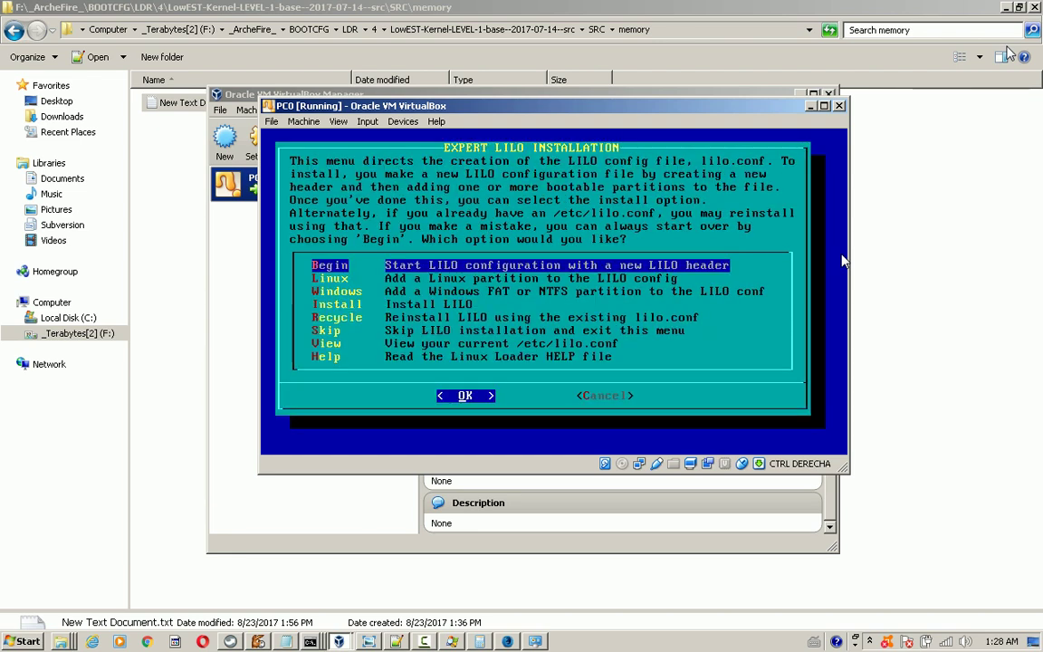
Step: Add the Linux partition /dev/hda2 to LILO under the name 'Slackware 11'
key(Down)
key(Return)
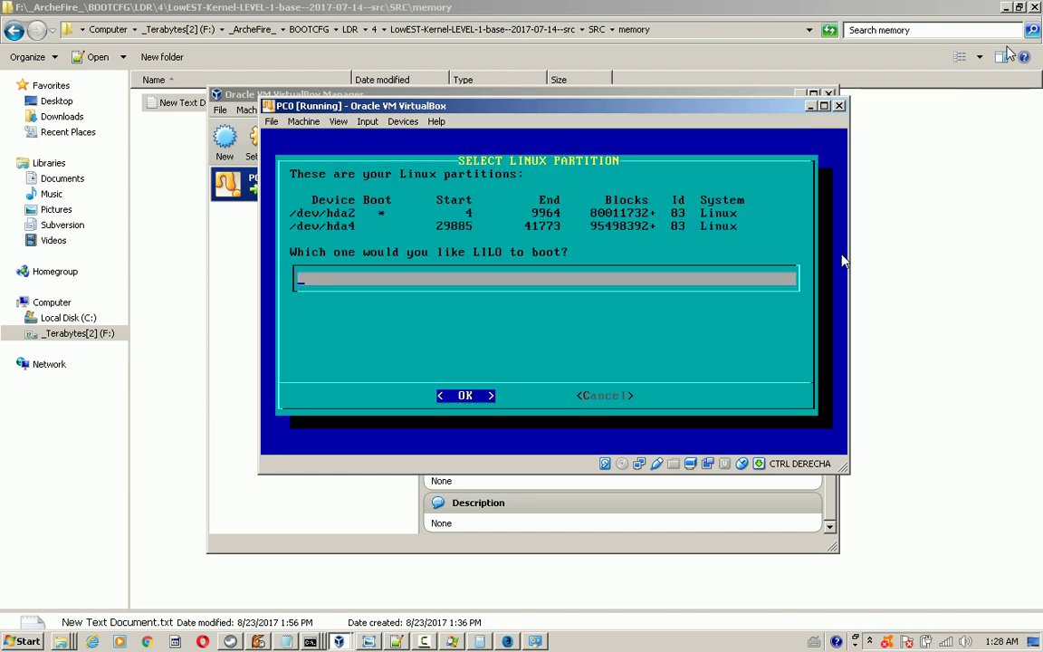
text(/dev/hda2)
key(Return)
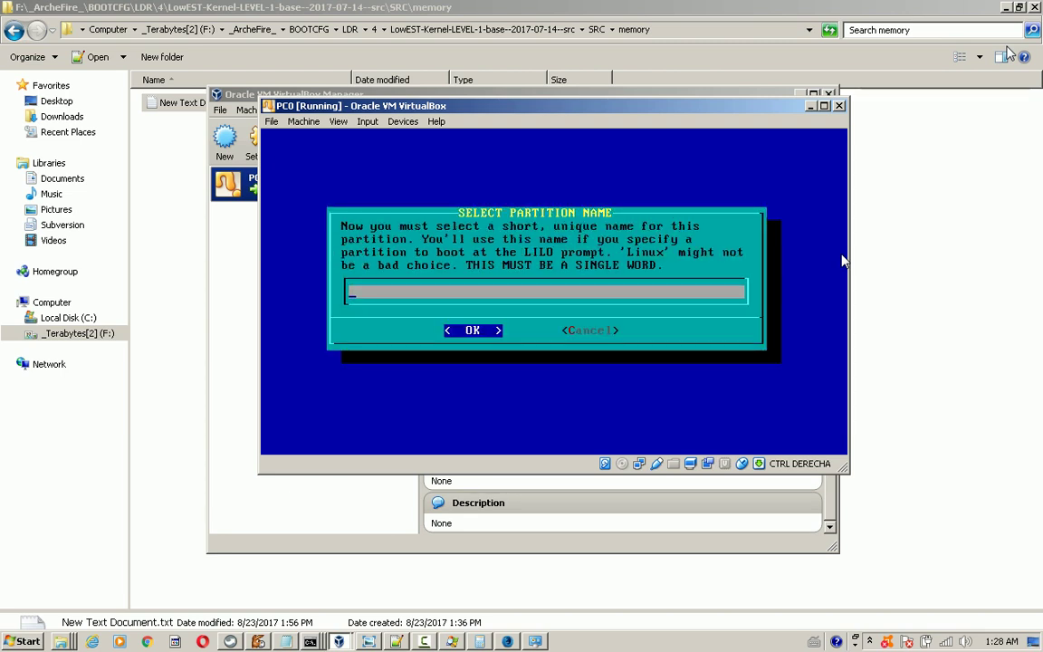
text(Slackwae)
key(BackSpace)
text(re 11)
key(Return)
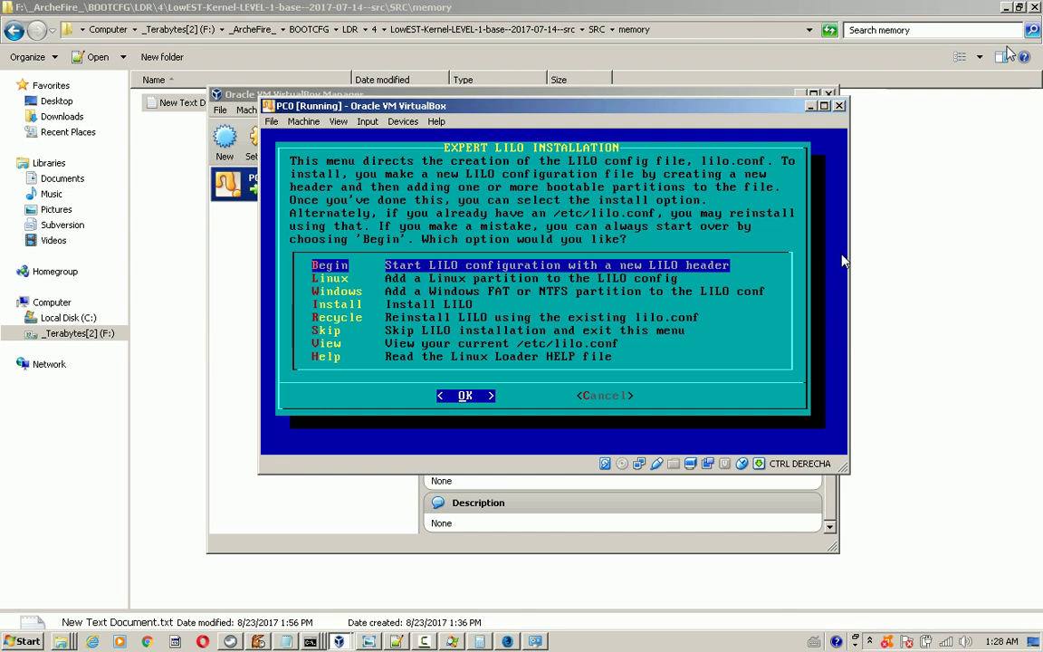
key(Down)
Step: View the new /etc/lilo.conf, scrolling to its boot = /dev/hda2 and Slackware 11 entries
key(Down)
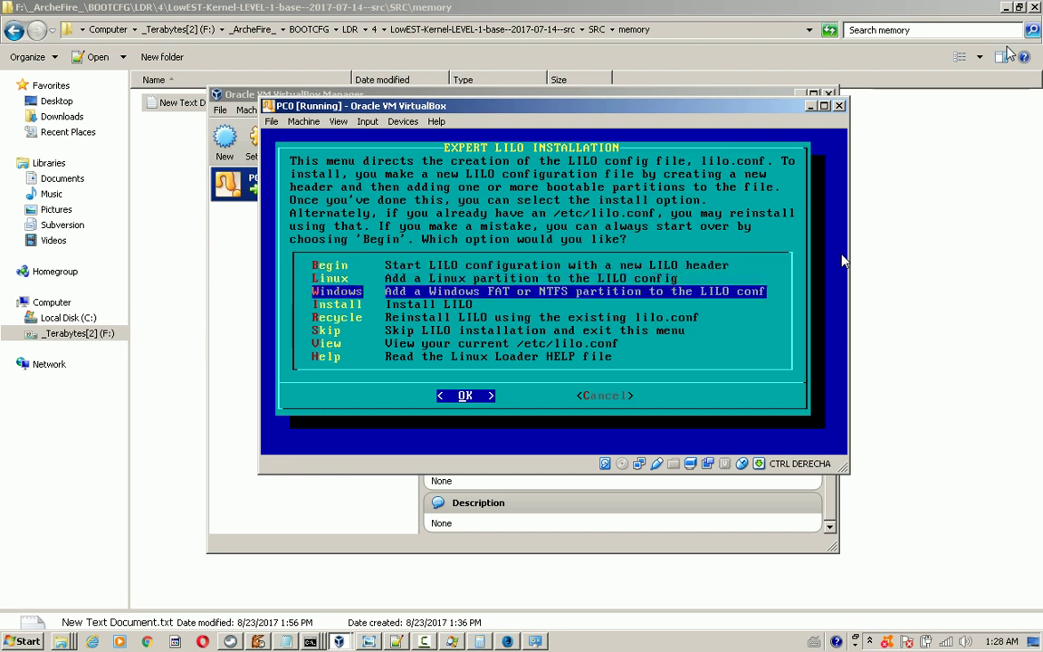
key(Down)
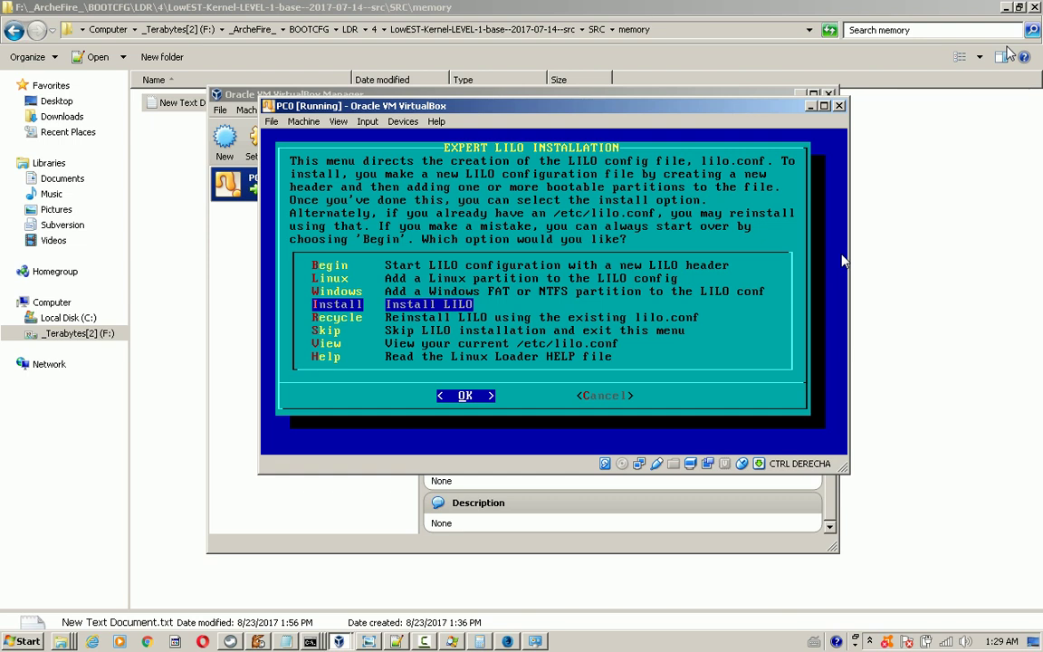
key(Down)
key(Down)
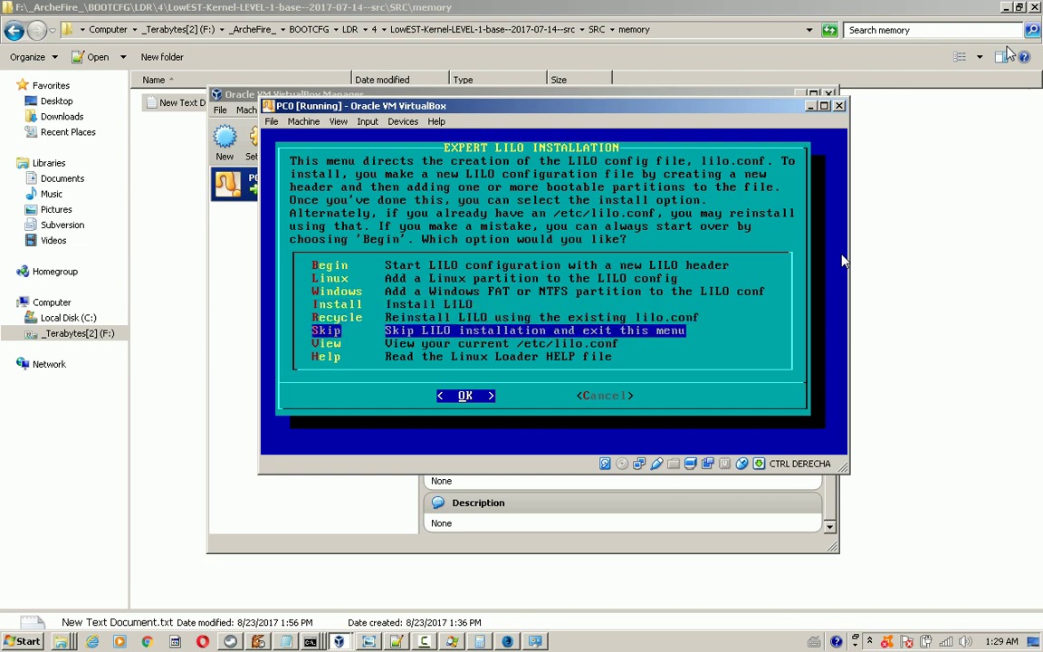
key(Down)
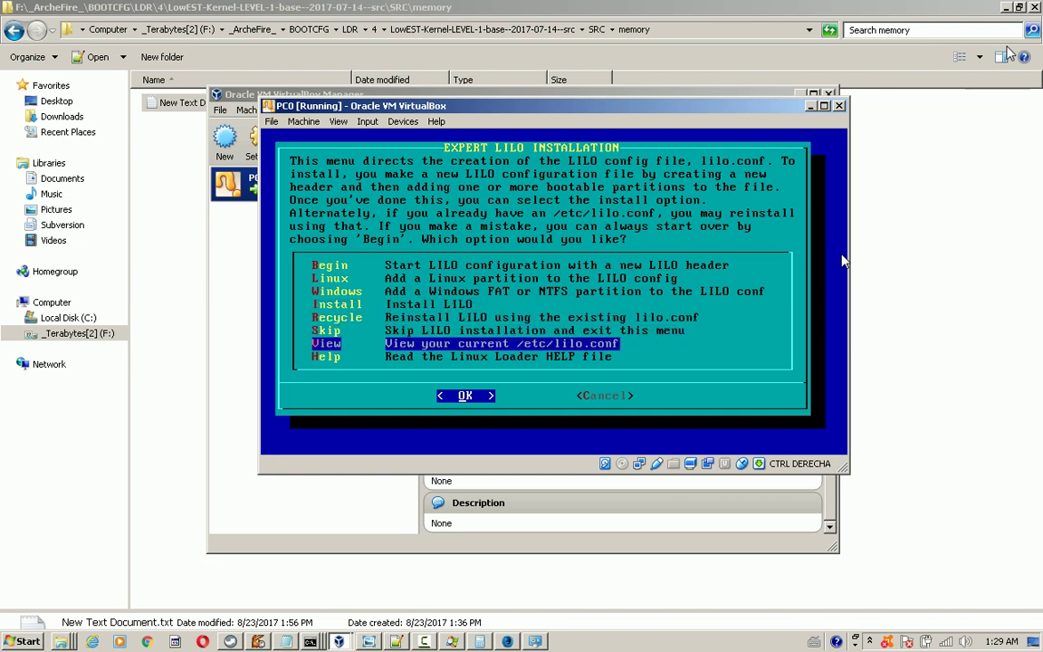
key(Return)
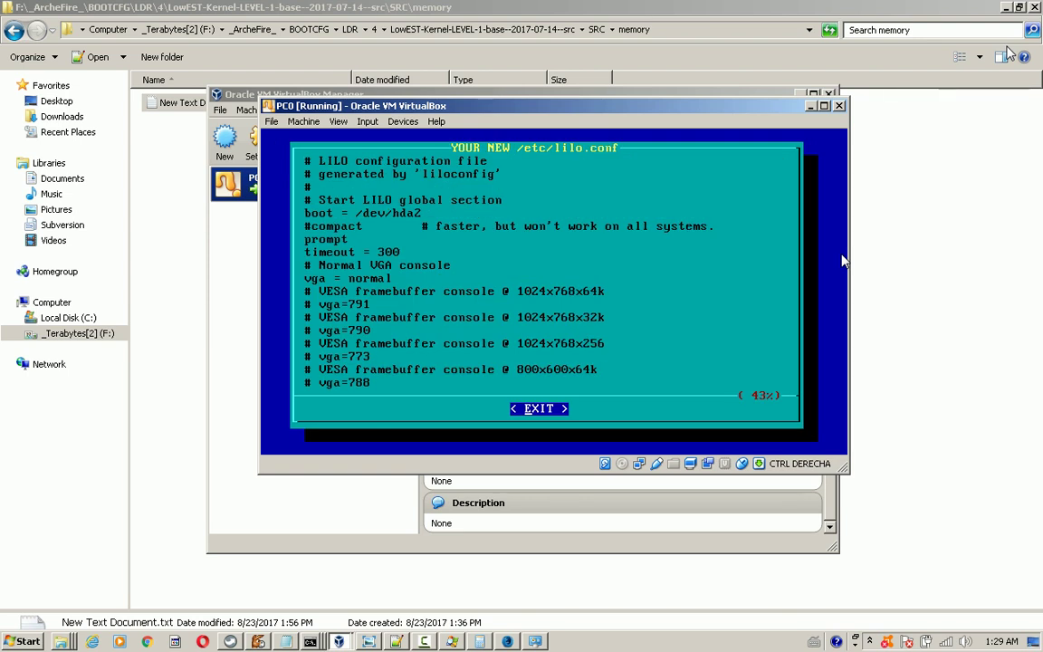
key(Down)
key(Down)
key(Down)
key(Down)
key(Down)
key(Down)
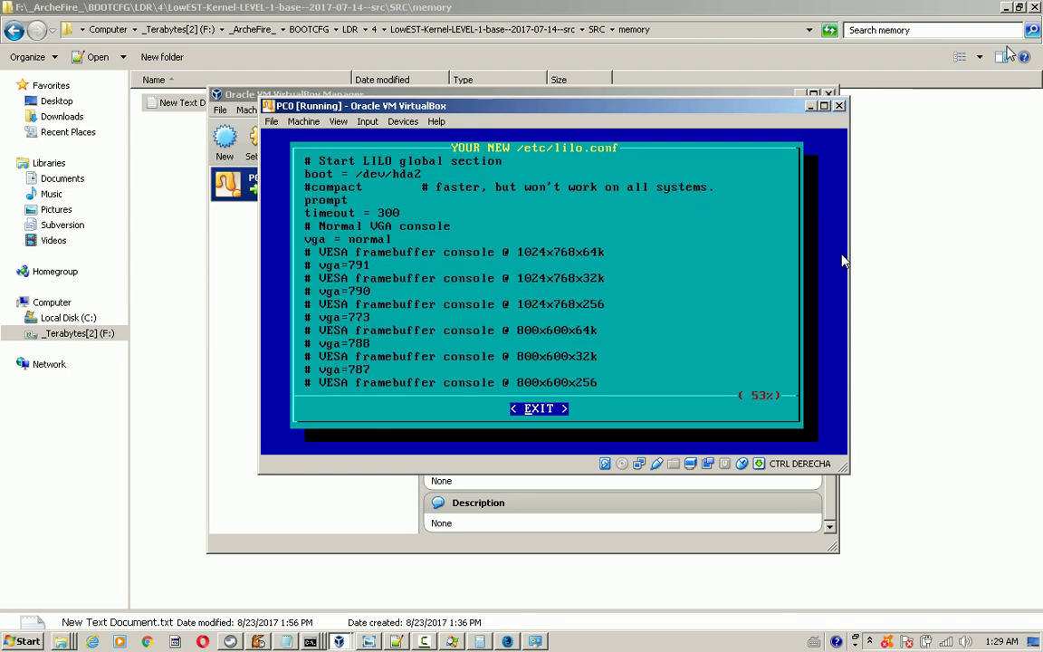
key(Up)
key(Up)
key(Up)
key(Down)
key(Down)
key(Down)
key(Down)
key(Down)
key(Down)
key(Down)
key(Down)
key(Down)
key(Down)
key(Down)
key(Down)
key(Down)
key(Down)
key(Down)
key(Down)
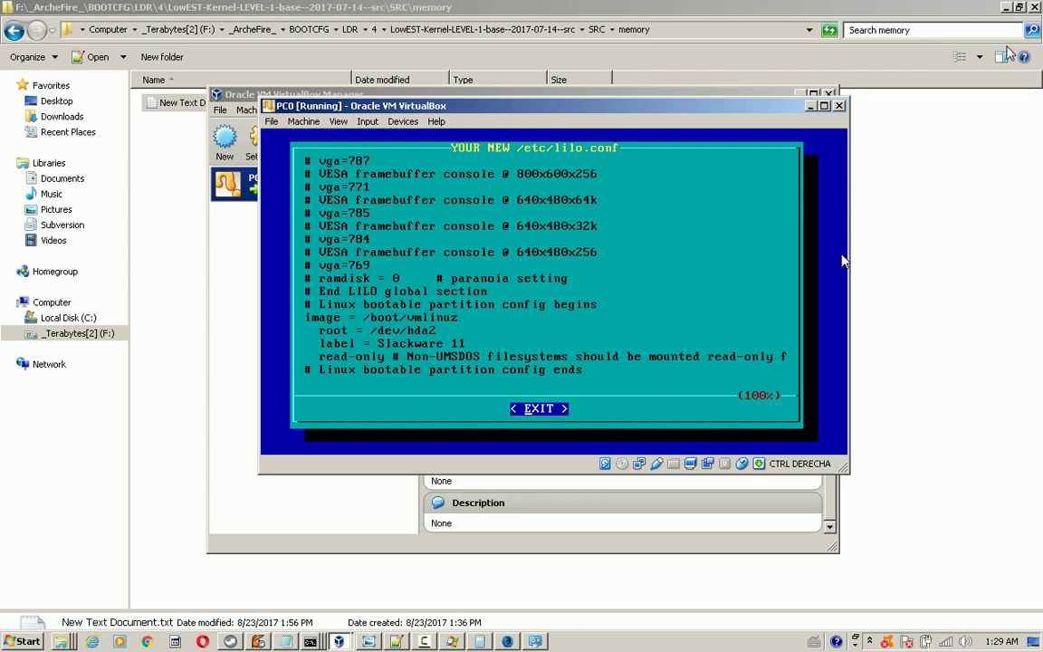
Step: Scroll back through the generated lilo.conf preview, then close it
key(Up)
key(Up)
key(Up)
key(Up)
key(Up)
key(Up)
key(Up)
key(Up)
key(Up)
key(Up)
key(Up)
key(Up)
key(Up)
key(Up)
key(Up)
key(Up)
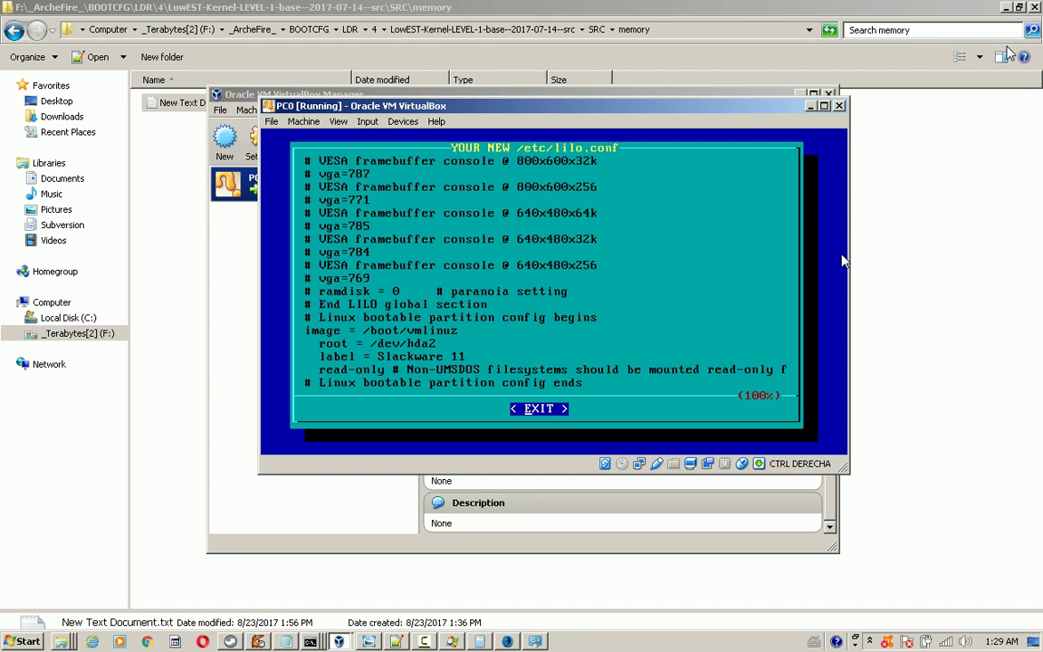
key(Up)
key(Up)
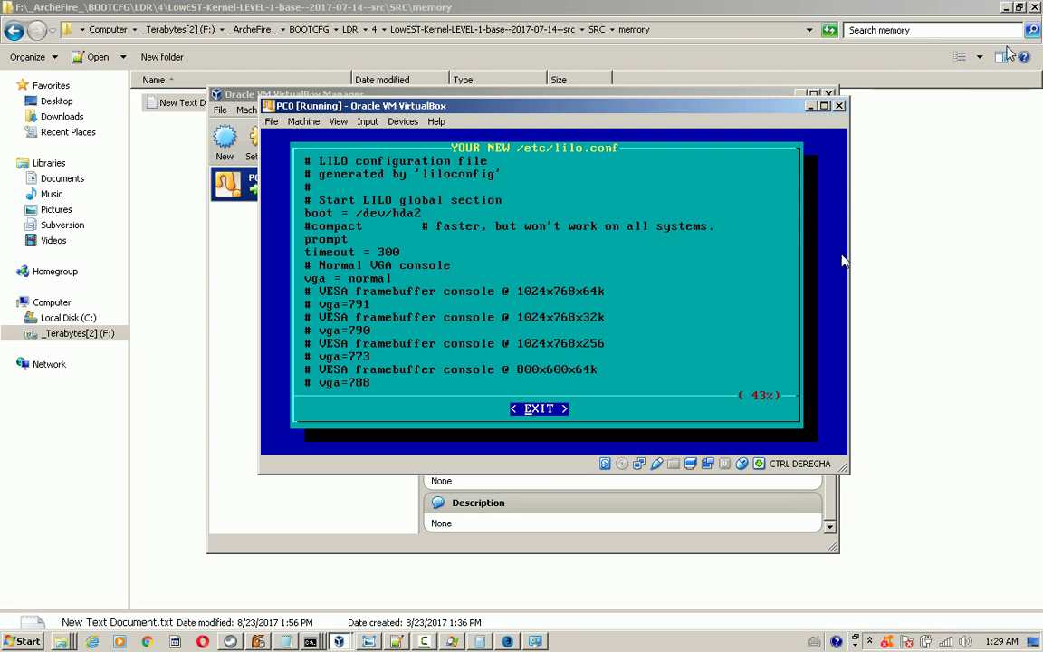
key(Return)
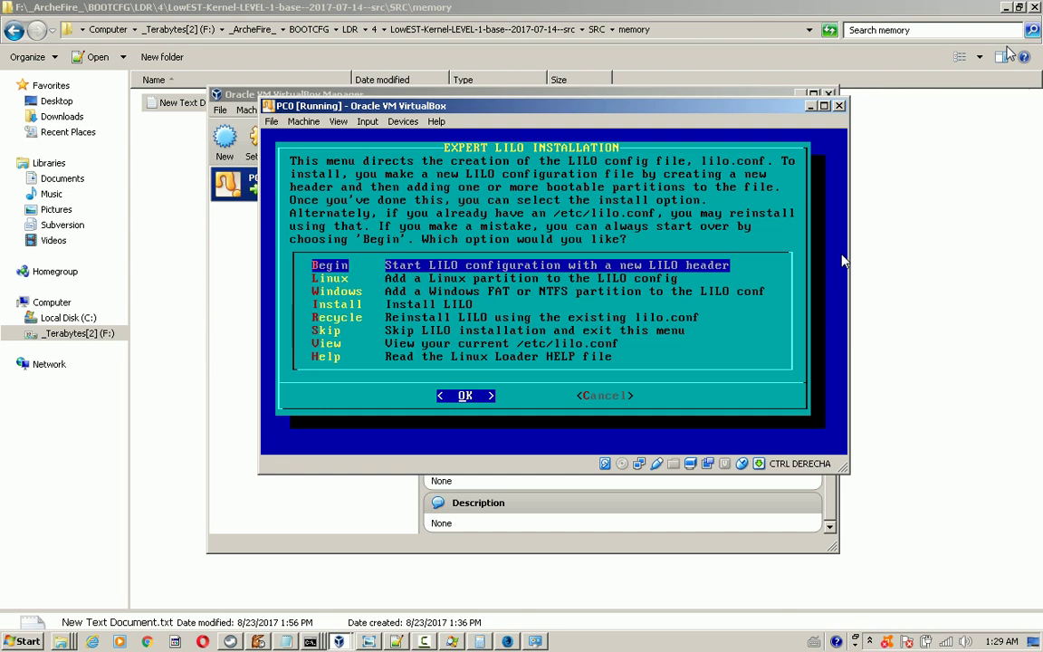
Step: Choose Install in the Expert LILO menu, which ends in LILO install error #1
key(Down)
key(Down)
key(Down)
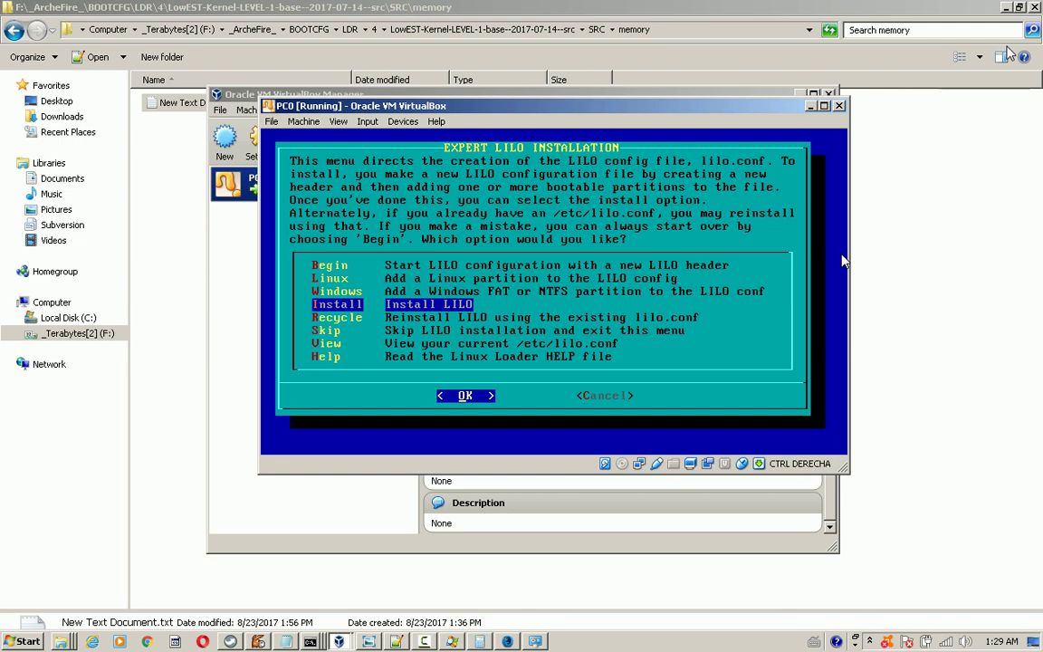
key(Up)
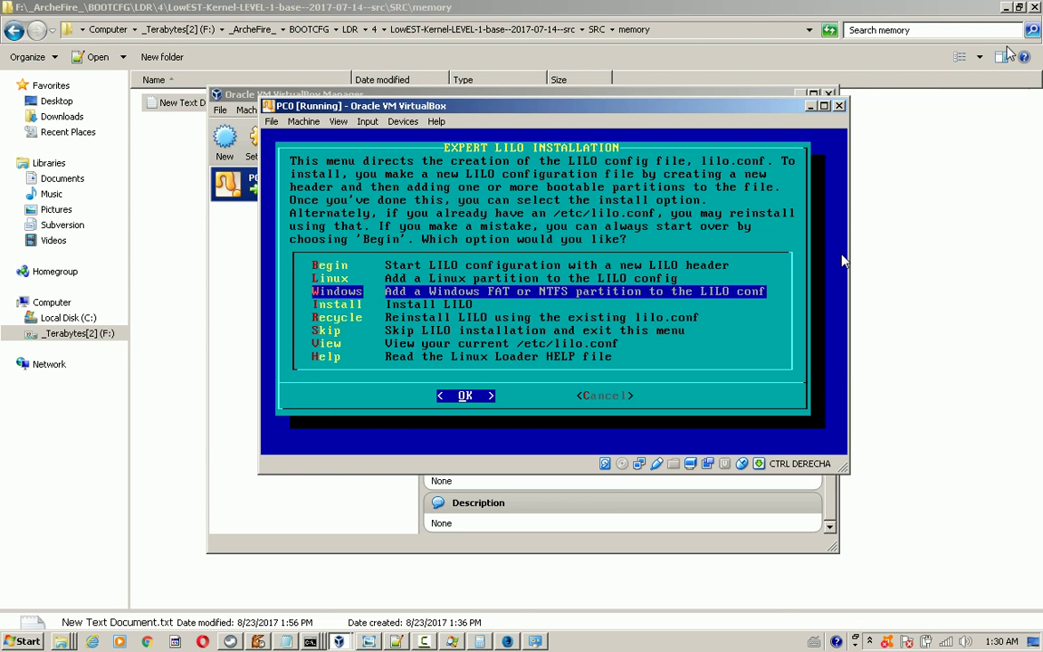
key(Down)
key(Down)
key(Down)
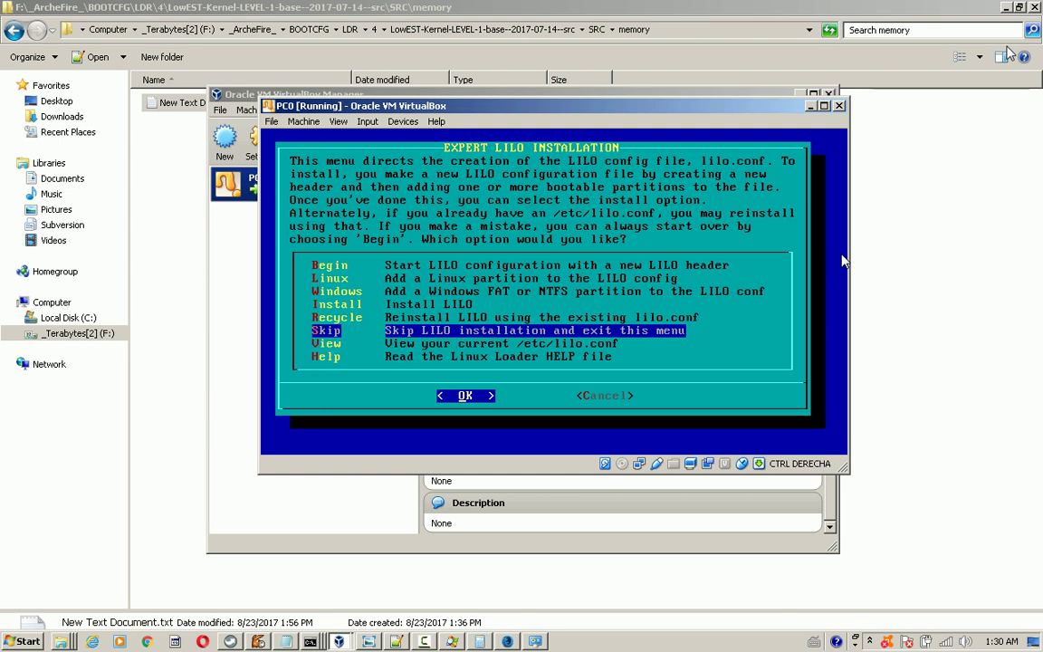
key(Up)
key(Up)
key(Return)
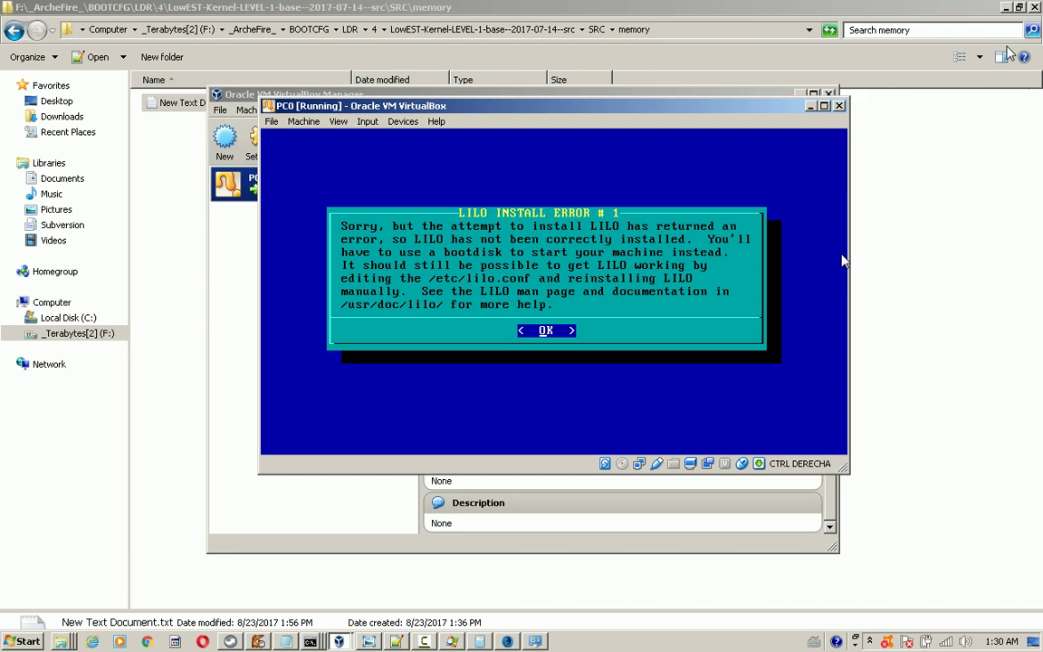
Step: Acknowledge the LILO error and skip mouse, network and startup services configuration
key(Return)
key(Right)
key(Return)
key(Right)
key(Return)
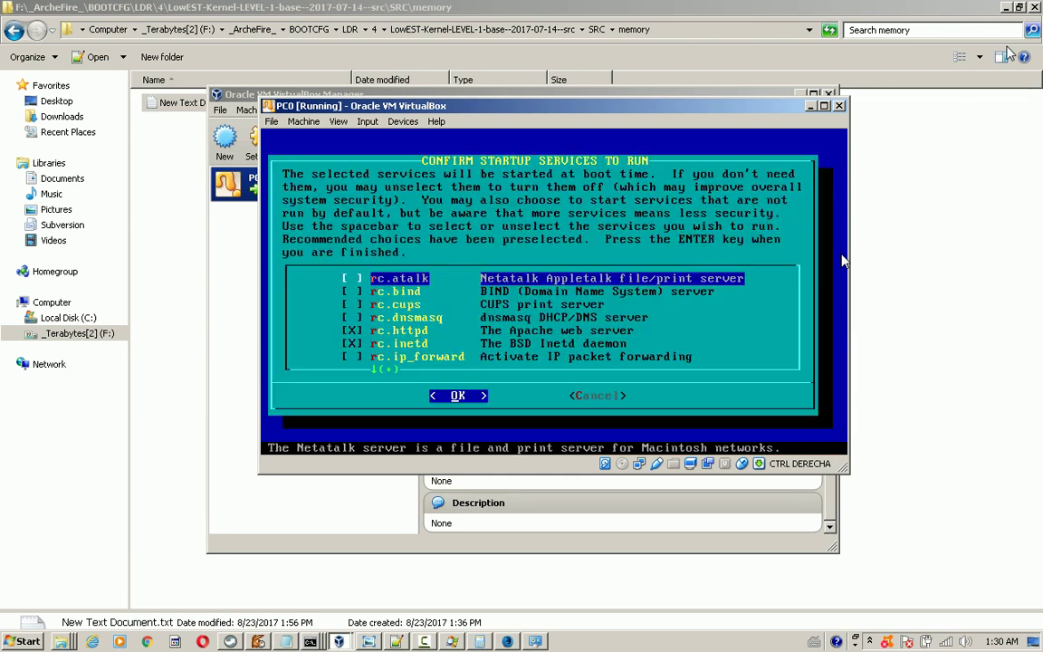
key(Right)
key(Return)
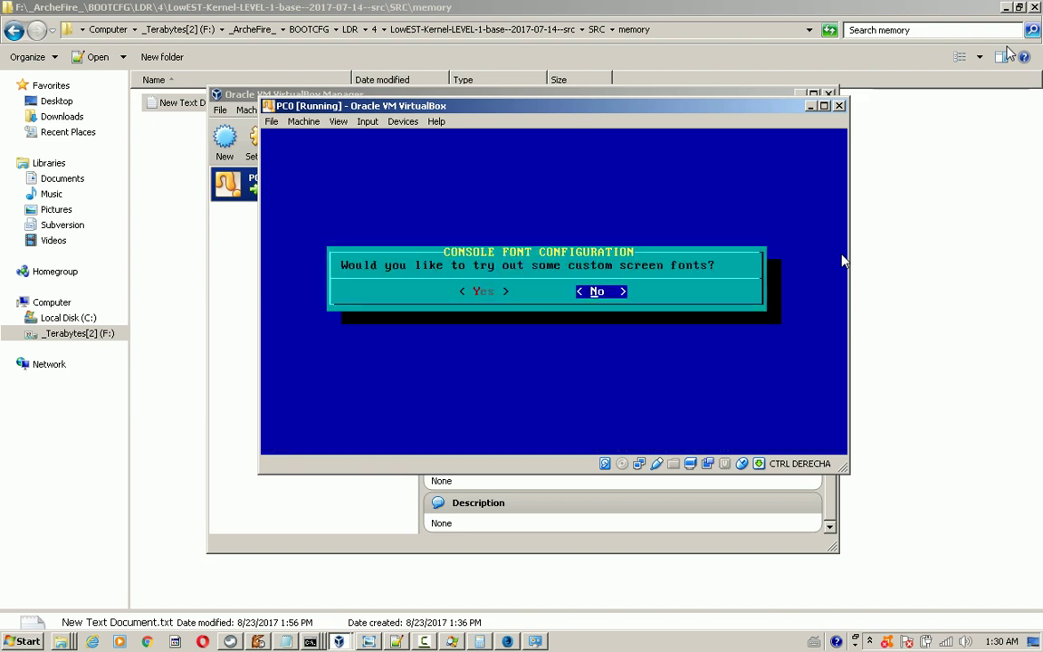
Step: Decline custom console fonts, keep the clock on local time, and skip timezone and window manager
key(Return)
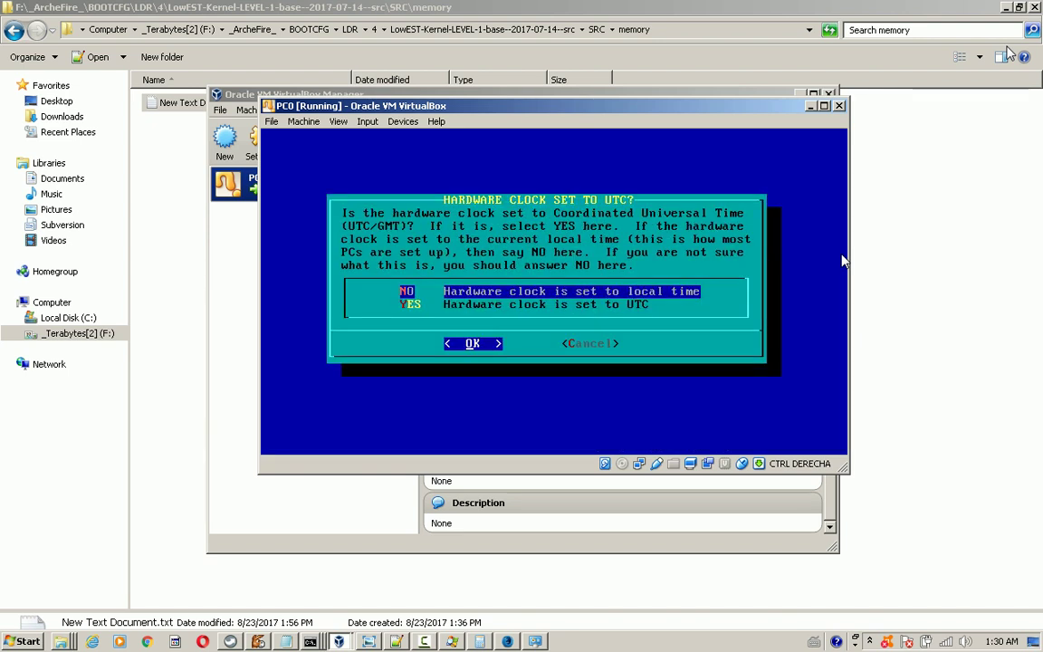
key(Return)
key(Right)
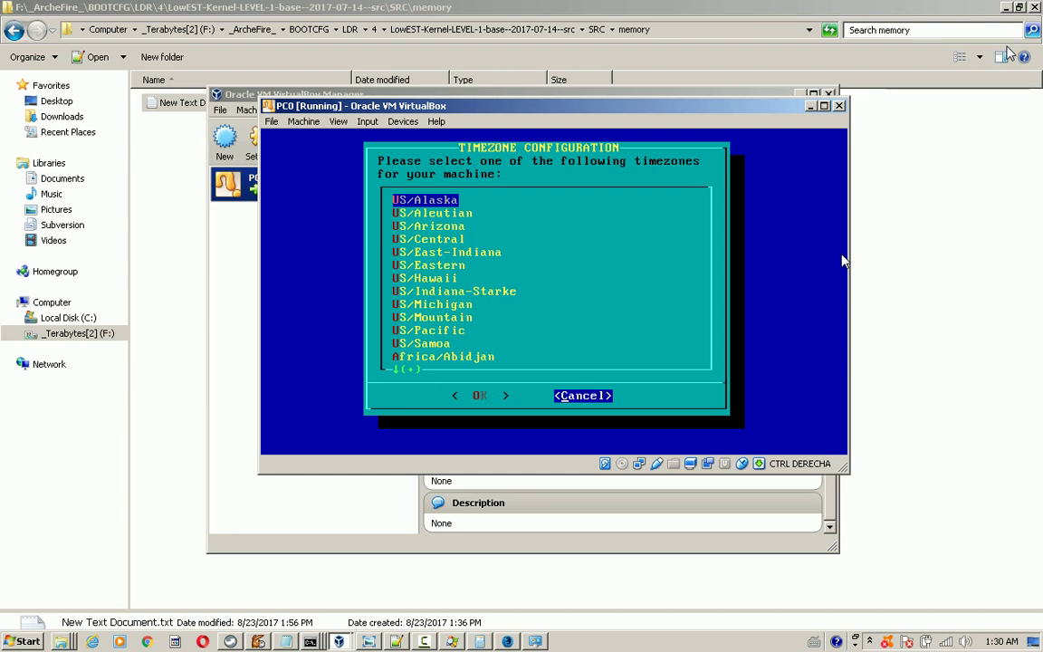
key(Return)
key(Right)
key(Return)
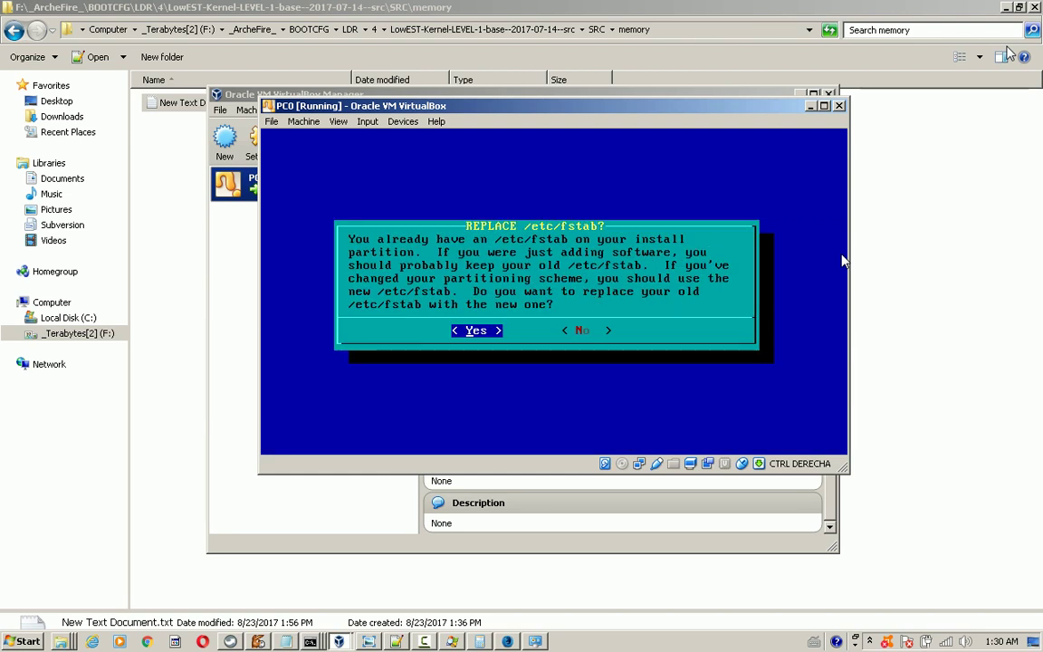
Step: Keep the old /etc/fstab, dismiss the completion notice, and exit setup to the shell
key(Right)
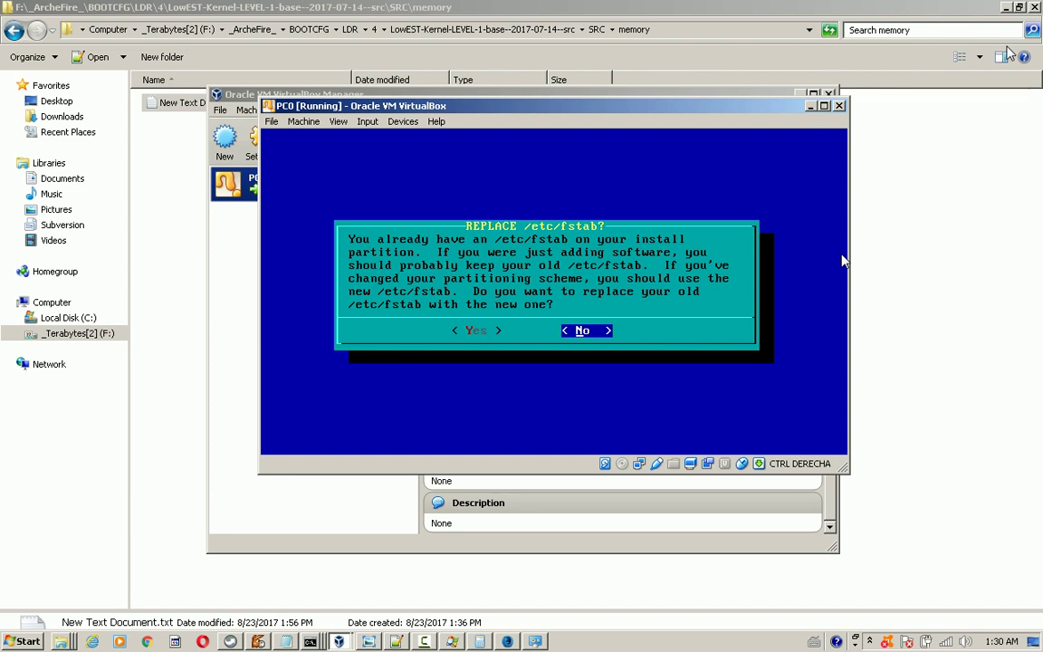
key(Return)
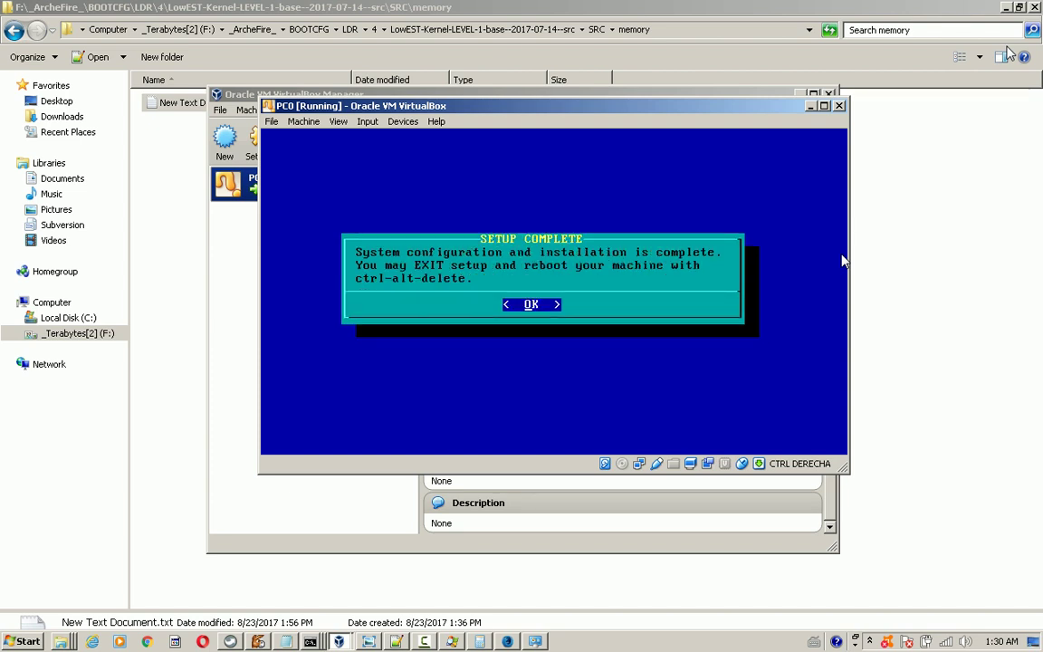
key(Return)
key(Down)
key(Down)
key(Down)
key(Down)
key(Down)
key(Down)
key(Down)
key(Down)
key(Return)
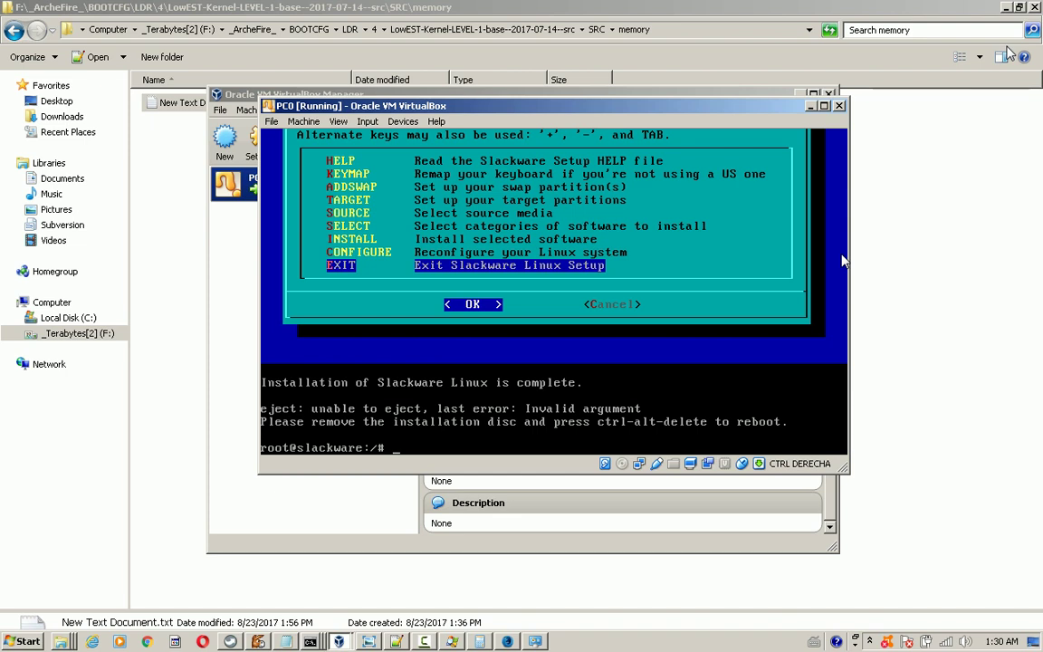
Step: List the directory, enter boot to view its files with dir, then go back up
text(ls)
key(Return)
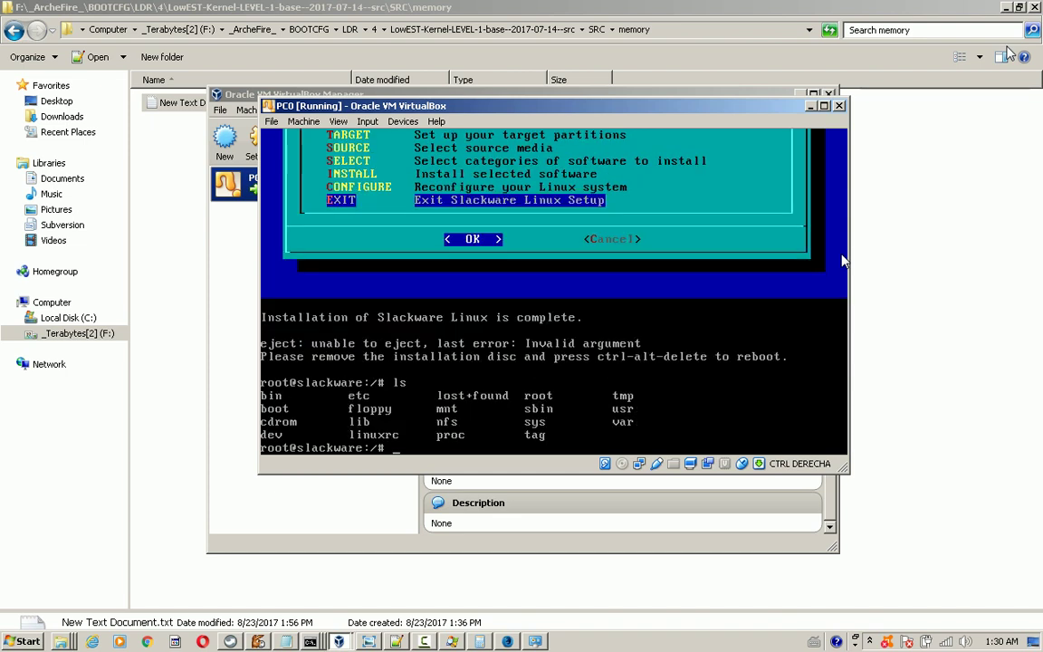
text(cd bootg)
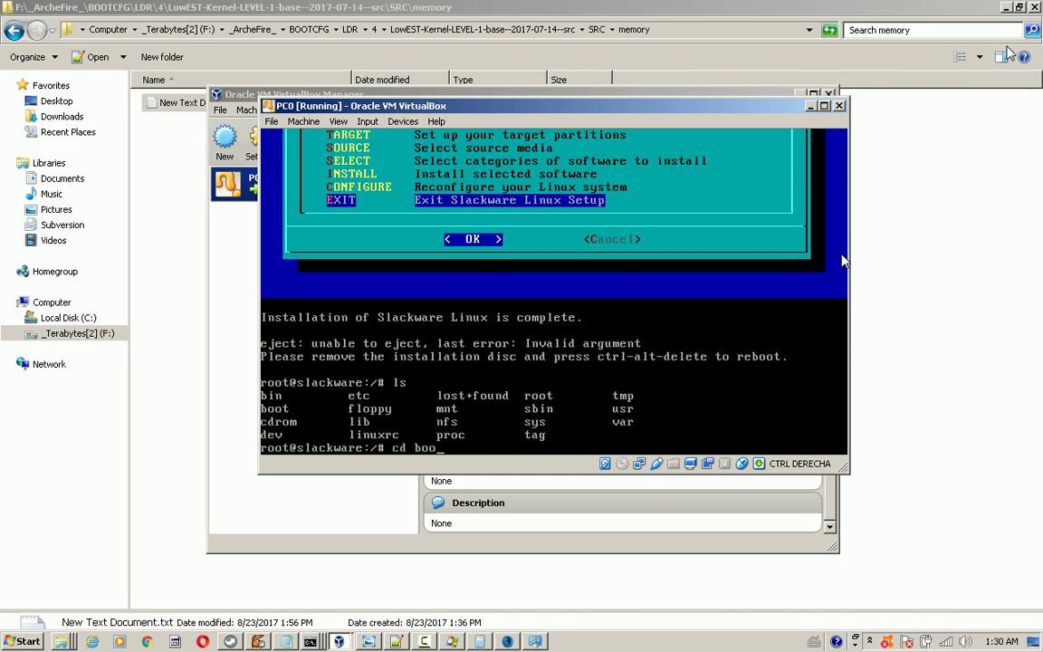
key(BackSpace)
key(Return)
text(dir)
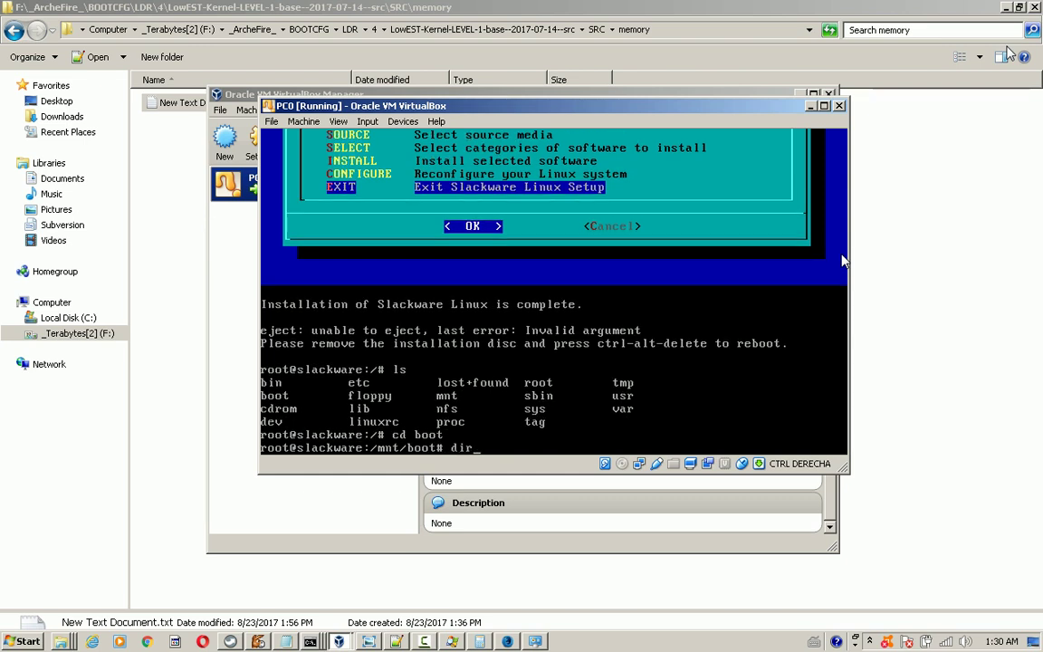
key(Return)
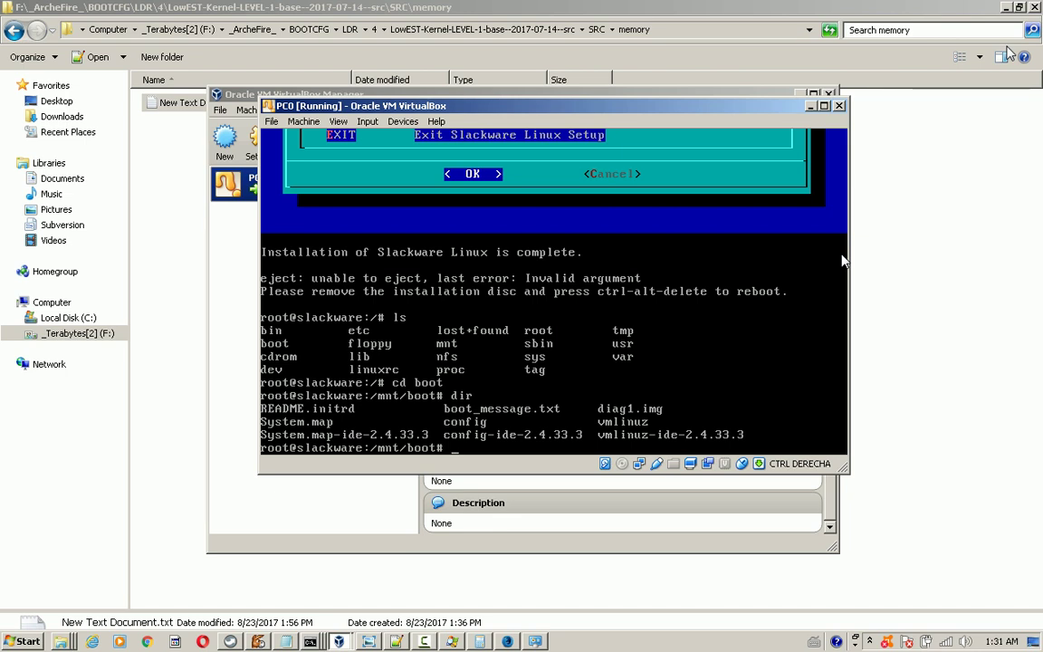
text(cd ..)
key(Return)
Step: Run umount to check its usage, then move up to the root directory
text(umount)
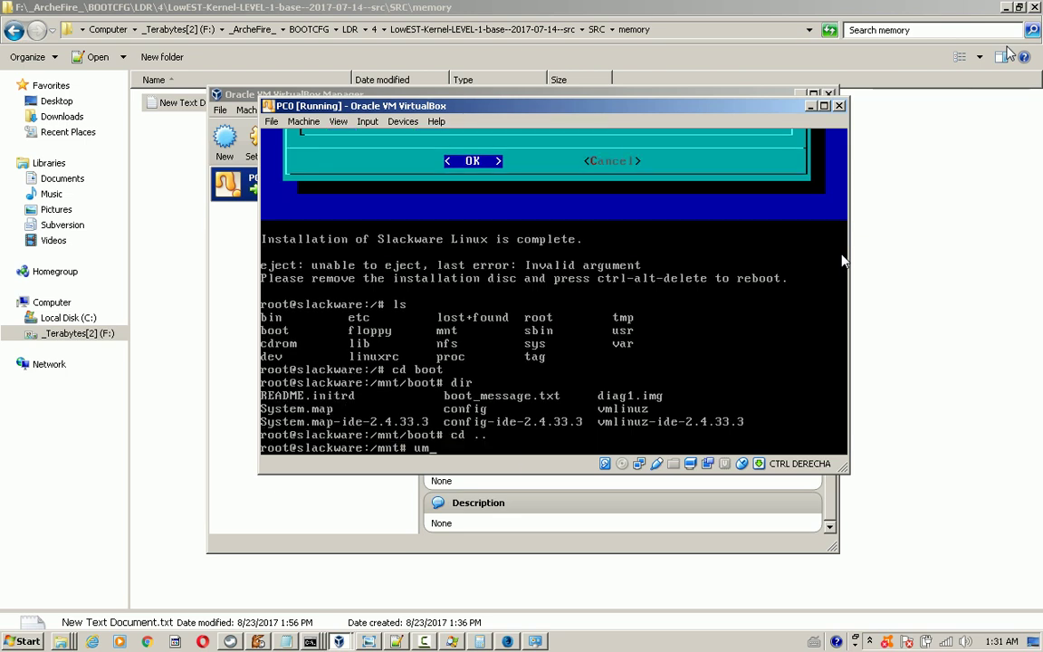
key(Return)
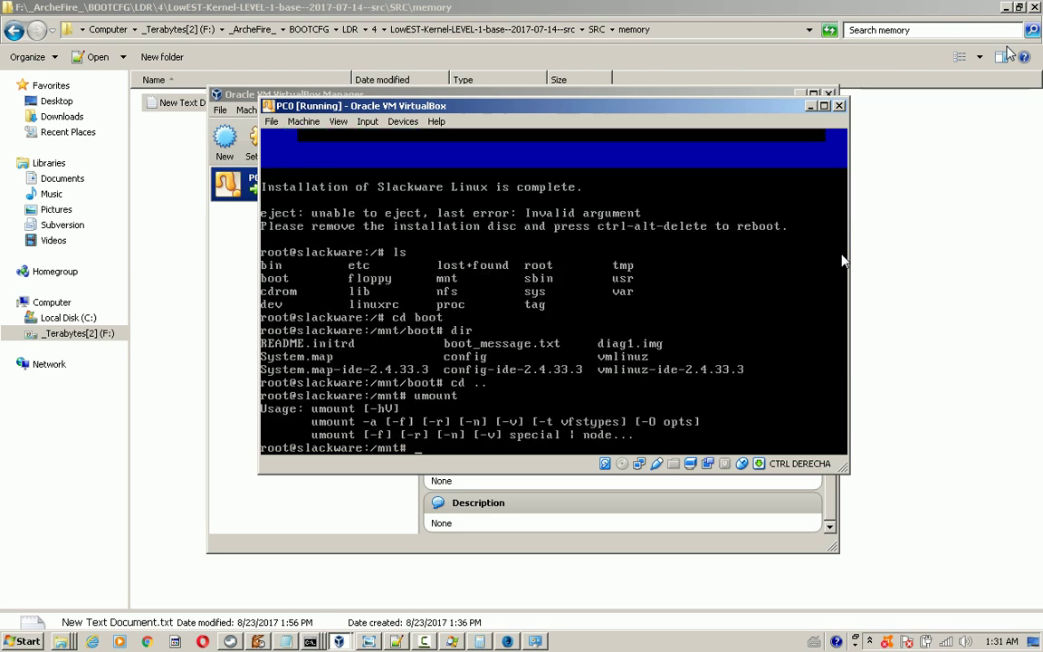
text(umount)
key(BackSpace)
key(BackSpace)
key(BackSpace)
key(BackSpace)
key(BackSpace)
key(BackSpace)
key(BackSpace)
text(cd ..)
key(Return)
Step: Create the mn directory at the root with mkdir mn
text(mkd)
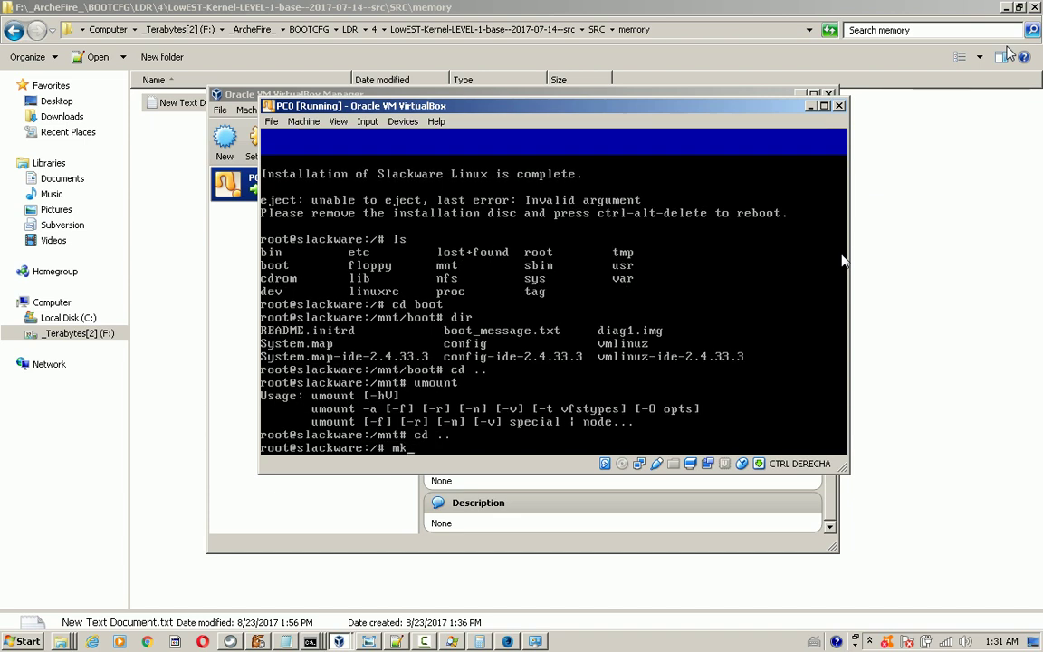
key(BackSpace)
key(BackSpace)
text(d mn)
key(Return)
text(mkdir mn)
key(Return)
Step: From /mnt, copy all files into /mn with cp * /mn/, which skips the directories
text(cd )
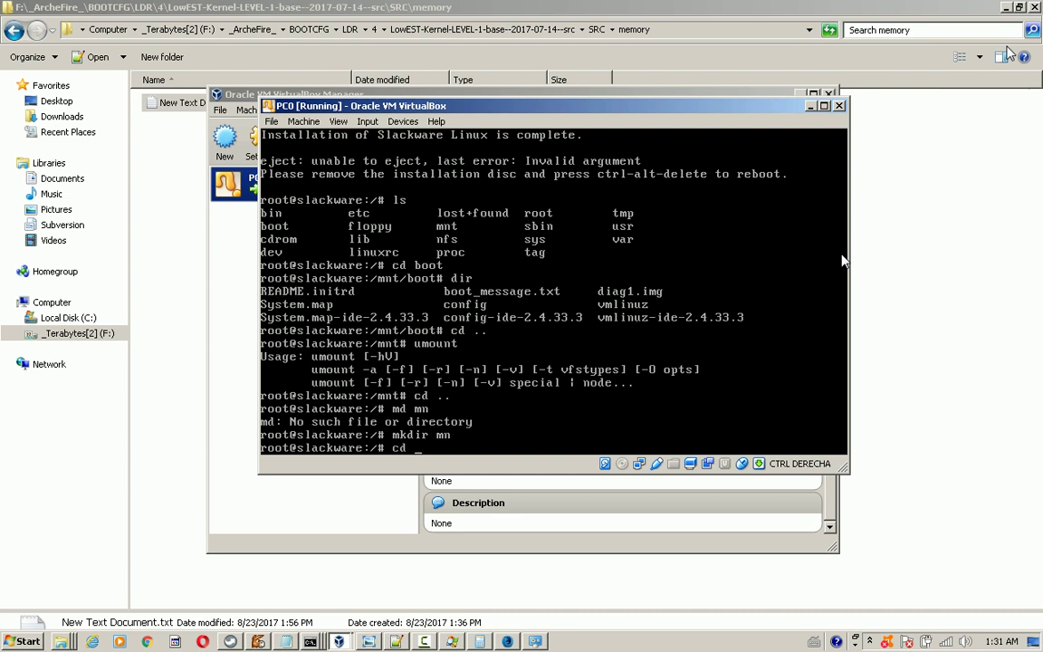
text(mnt)
key(Return)
text(cp * /)
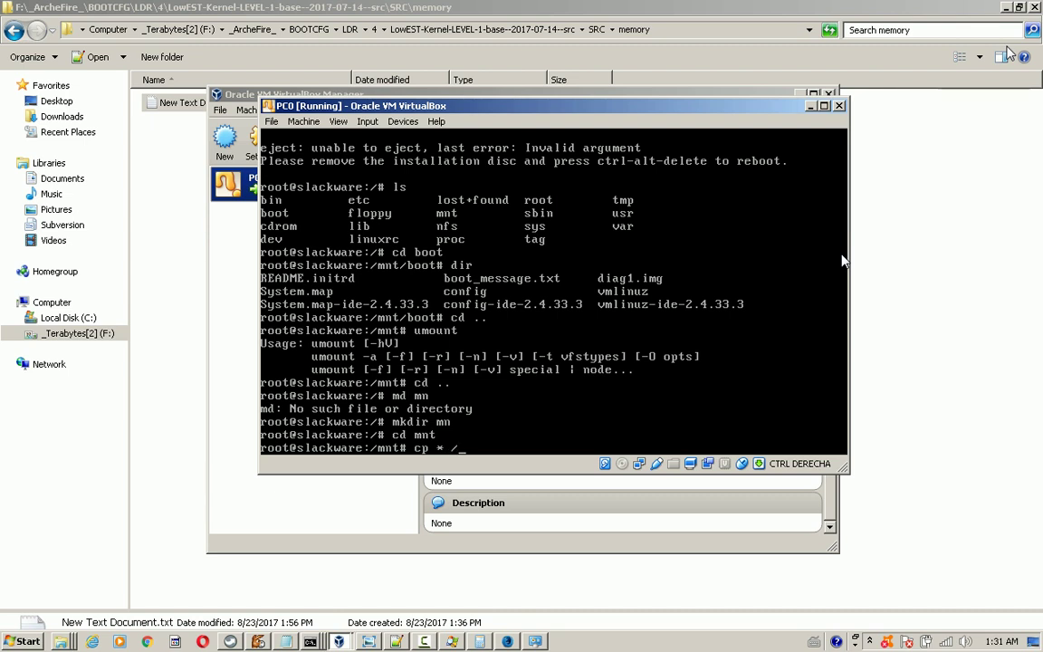
text(mn/)
key(Return)
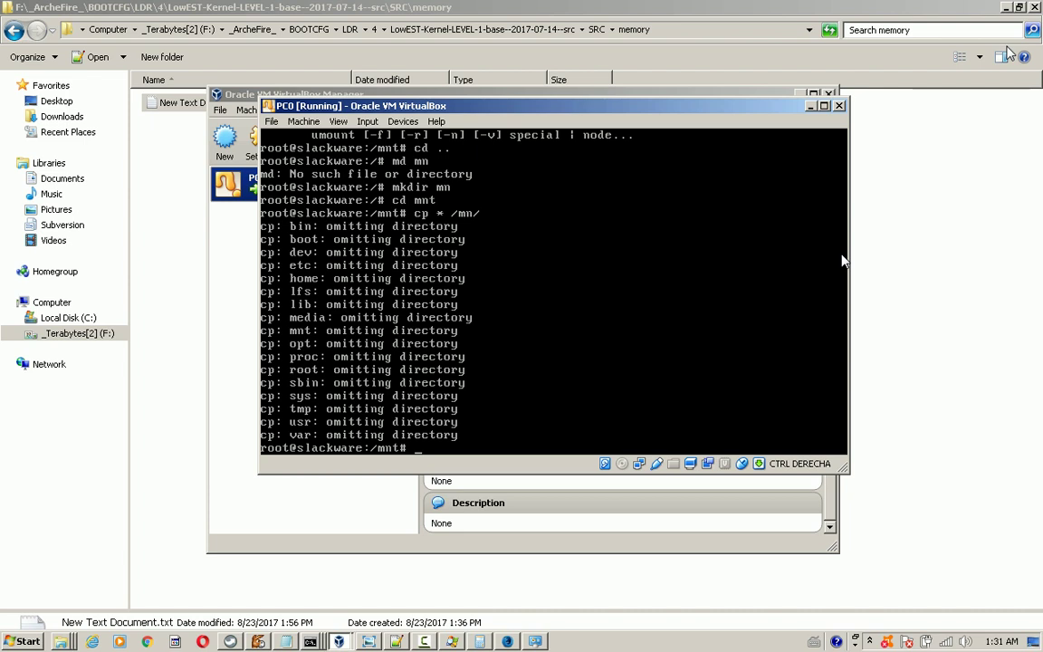
Step: List /mnt twice, go up a level, enter boot and list its files
text(ls)
key(Return)
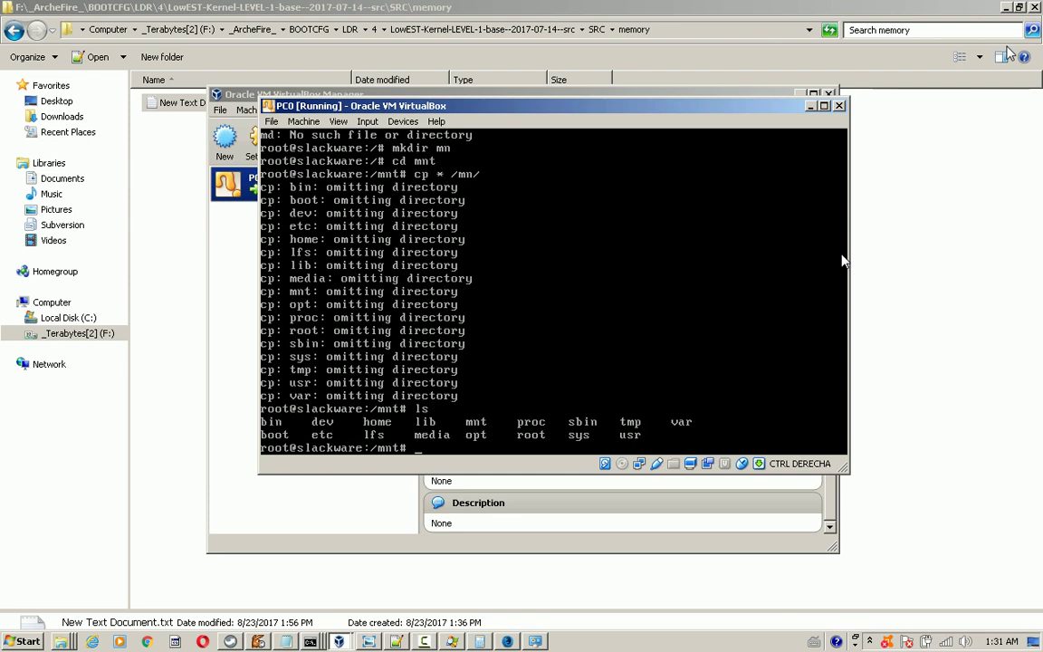
text(ls)
key(Return)
text(cd ..)
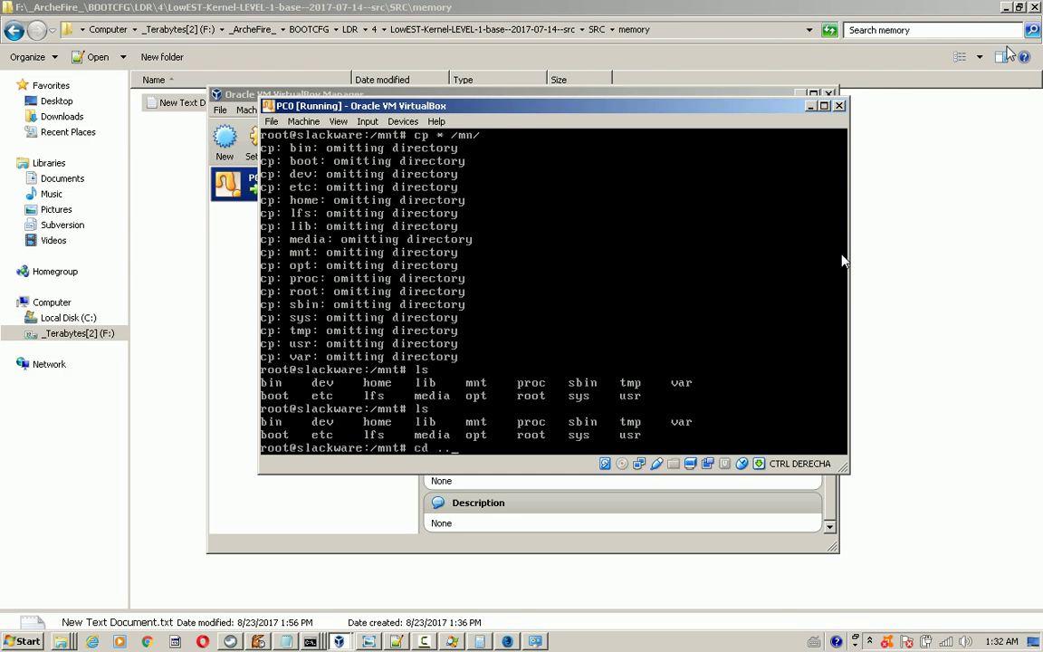
key(Return)
text(cd )
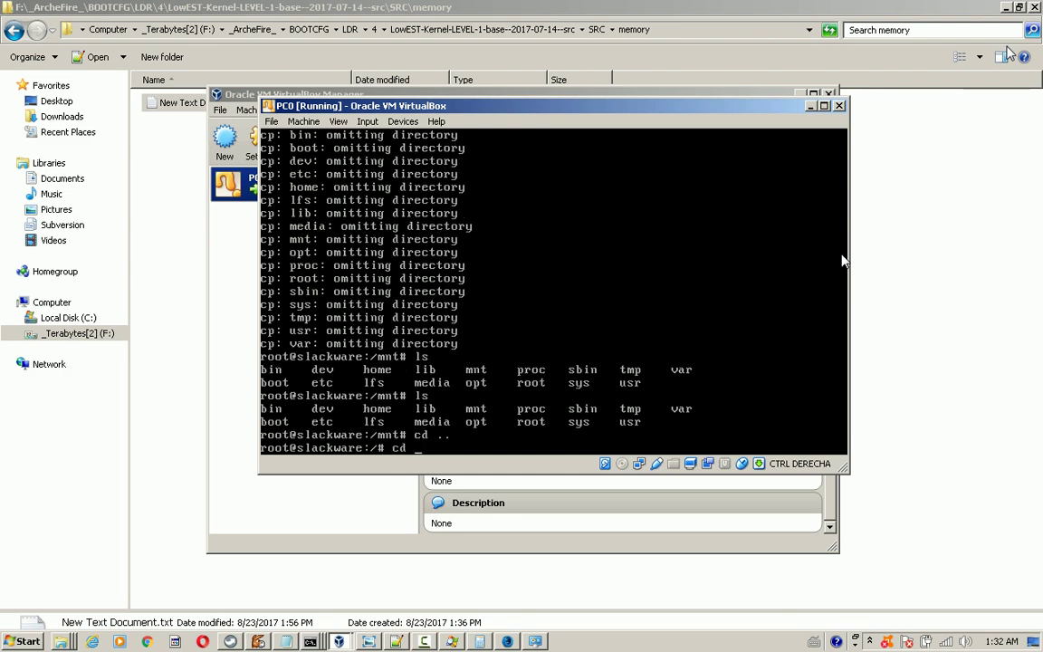
text(boot)
key(Return)
text(ls)
key(Return)
Step: Copy all boot files into /mn with cp * /mn/, hitting no-space errors
text(ls)
key(BackSpace)
key(BackSpace)
text(cp * /mn/)
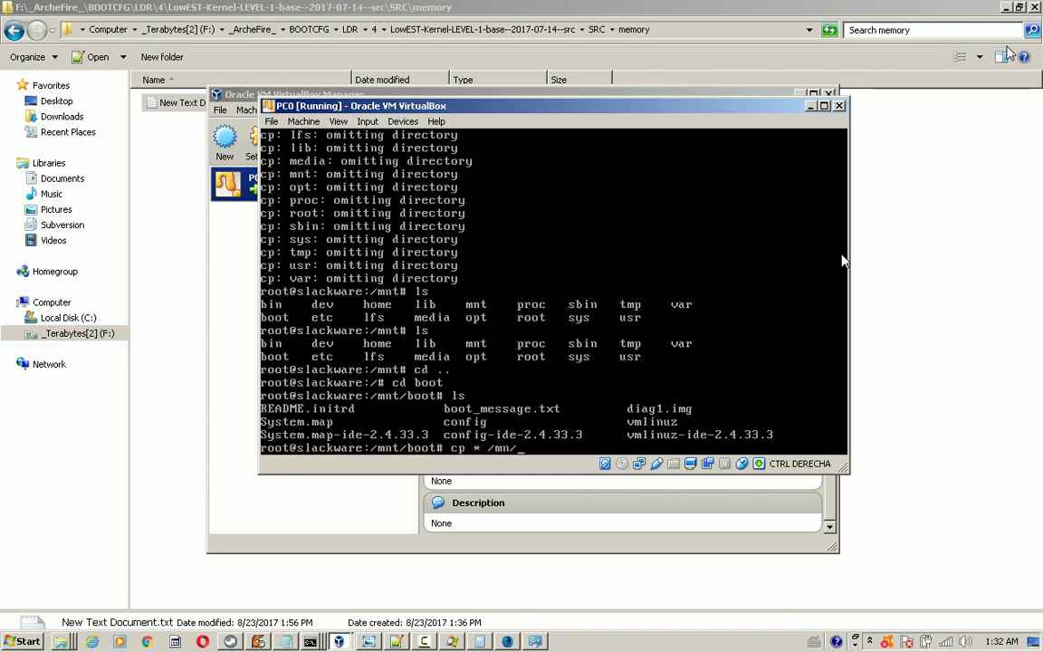
key(Return)
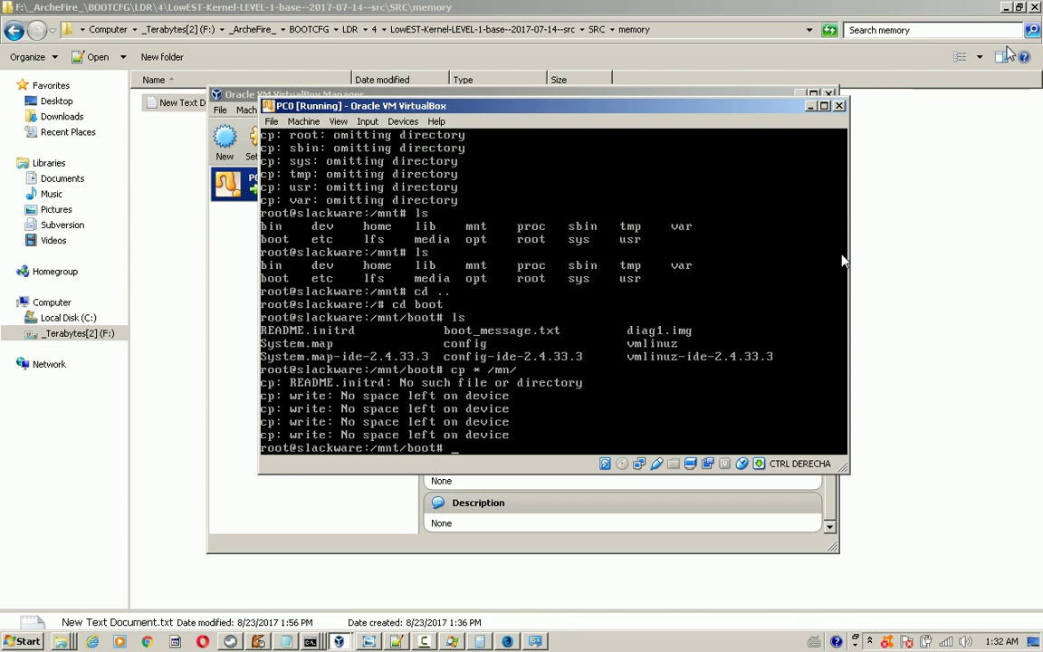
Step: Go up two levels, list the root, then re-enter boot and list it
text(ls)
key(BackSpace)
key(BackSpace)
text(cd ..)
key(Return)
text(cd ..)
key(Return)
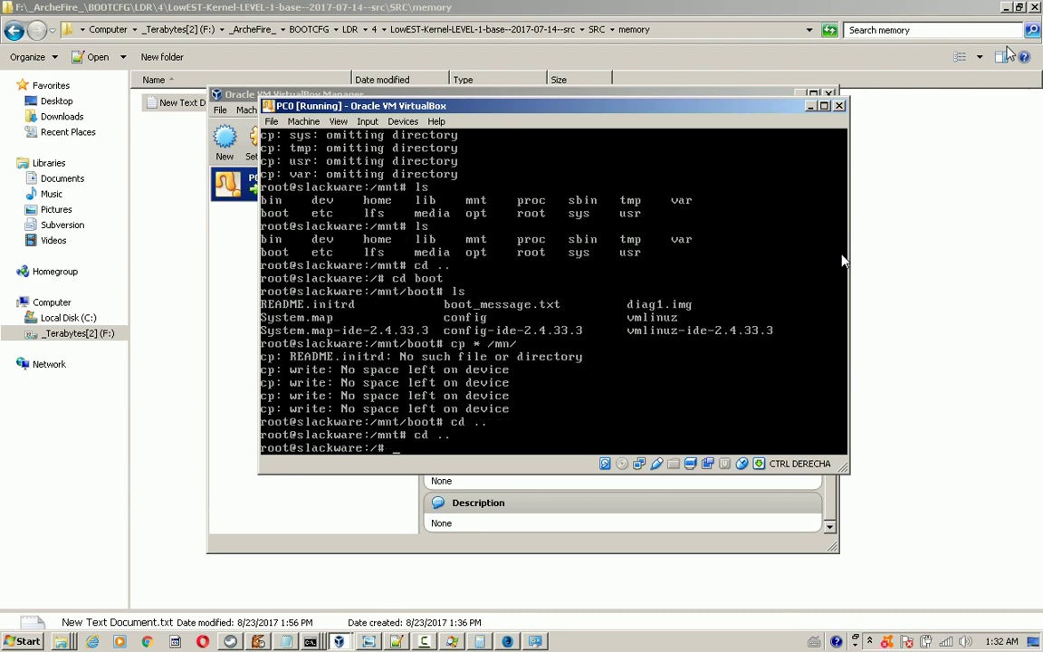
text(ls)
key(Return)
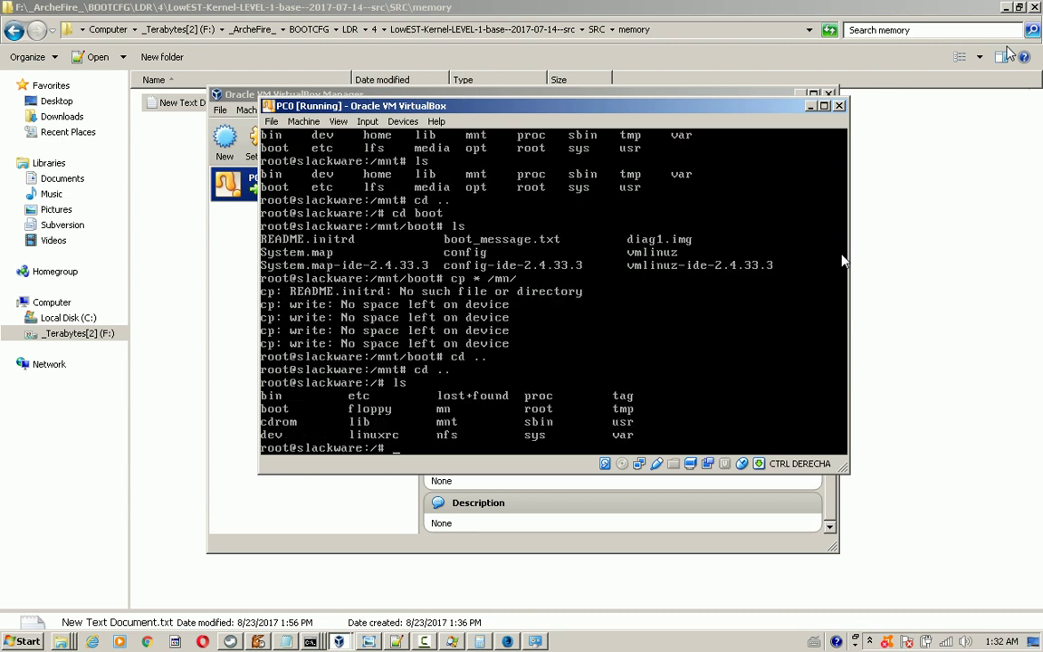
text(cd boot)
key(Return)
text(ls)
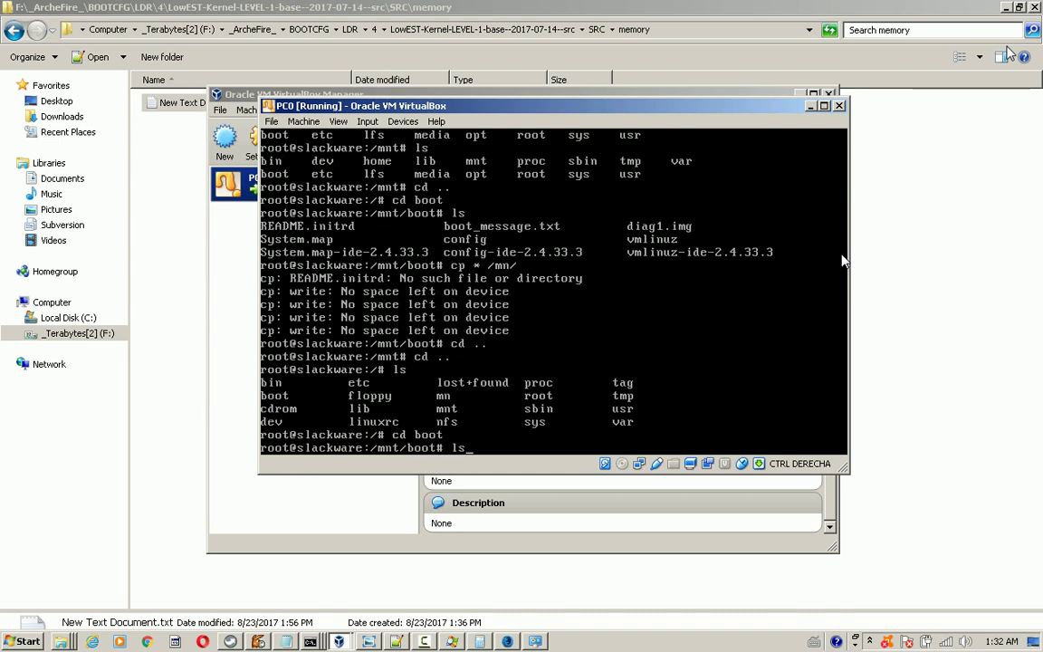
key(Return)
Step: Abandon a cp * /mnt/ command, list /mnt, and return into the boot directory
text(cp * /mnt/)
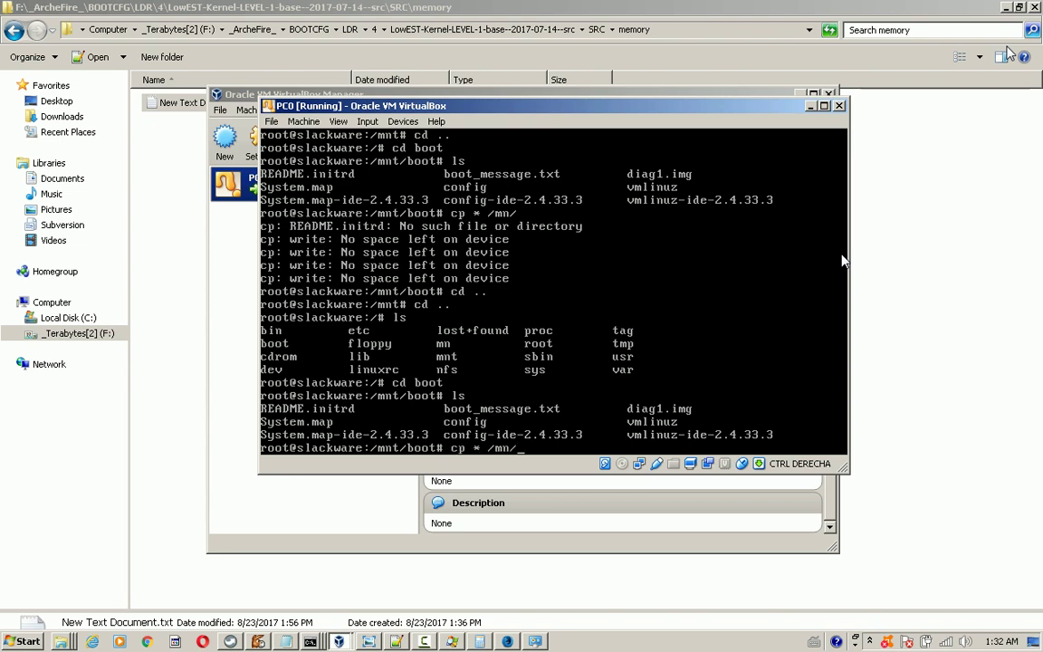
key(BackSpace)
key(BackSpace)
key(BackSpace)
key(BackSpace)
key(BackSpace)
key(BackSpace)
key(BackSpace)
key(BackSpace)
text(cd ..)
key(Return)
text(ls)
key(Return)
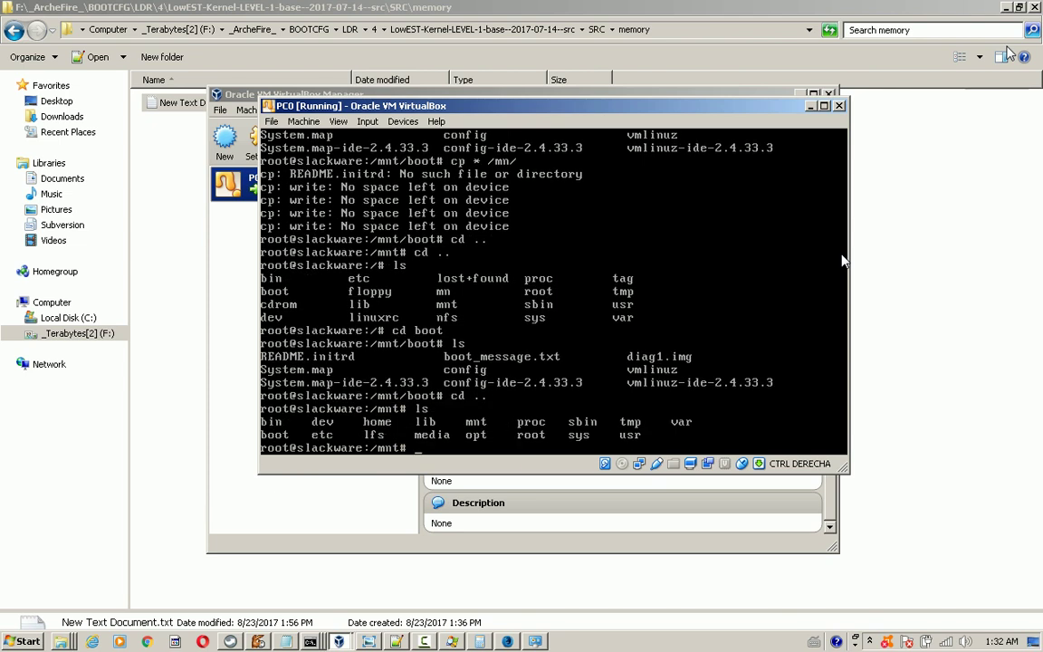
text(cd ..)
key(Return)
text(cd boot)
key(Return)
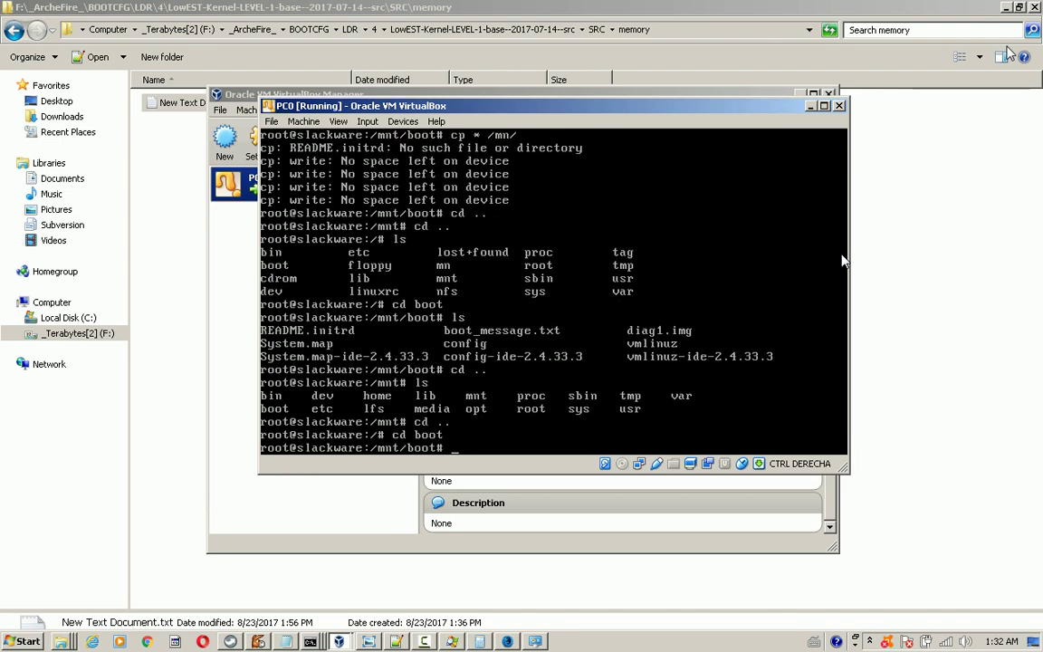
Step: List the boot files again and rerun cp * /mn/, which again reports no space left
text(cd)
key(BackSpace)
key(BackSpace)
key(BackSpace)
text(ls)
key(Return)
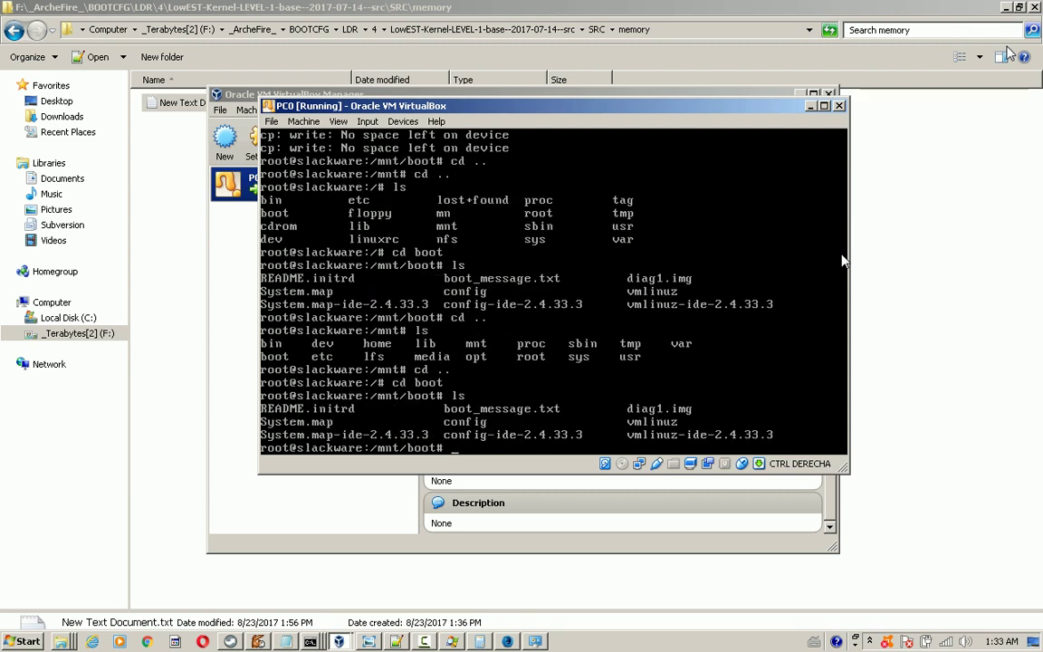
text(cp * /mn/)
key(Return)
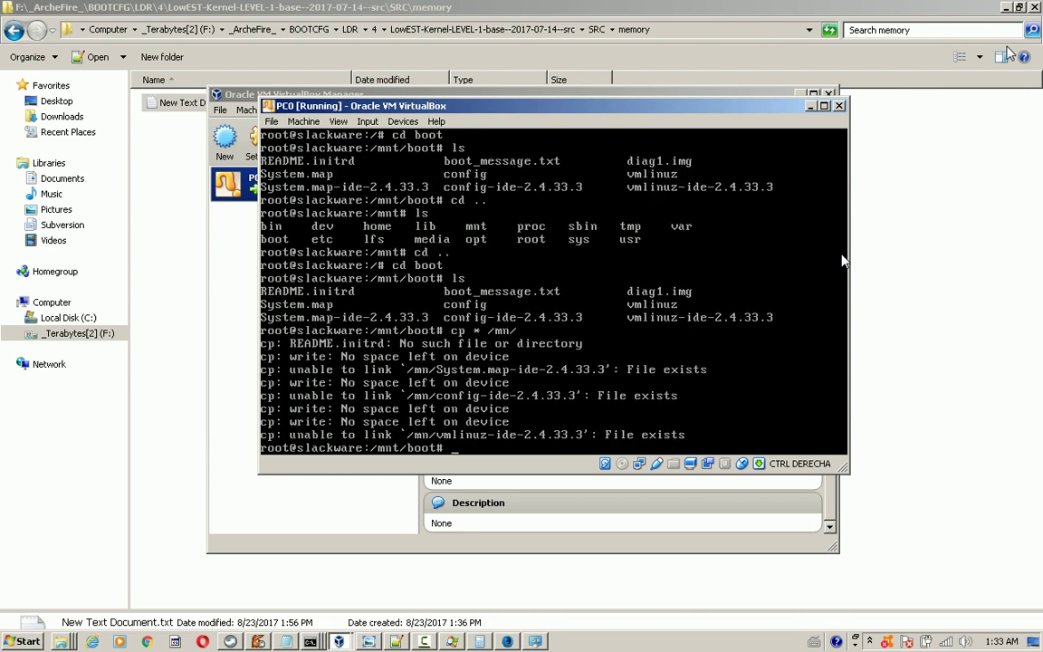
Step: From /, enter mn to list the copied boot files, then return to the root
text(cd /)
key(Return)
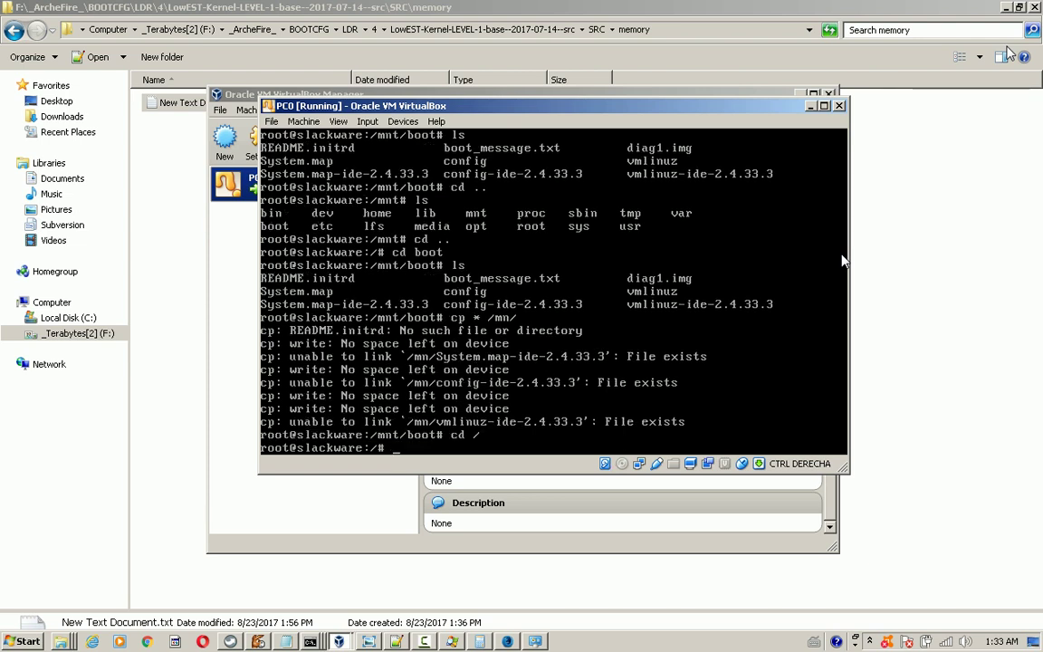
text(ls)
key(Return)
text(cd mn)
key(Return)
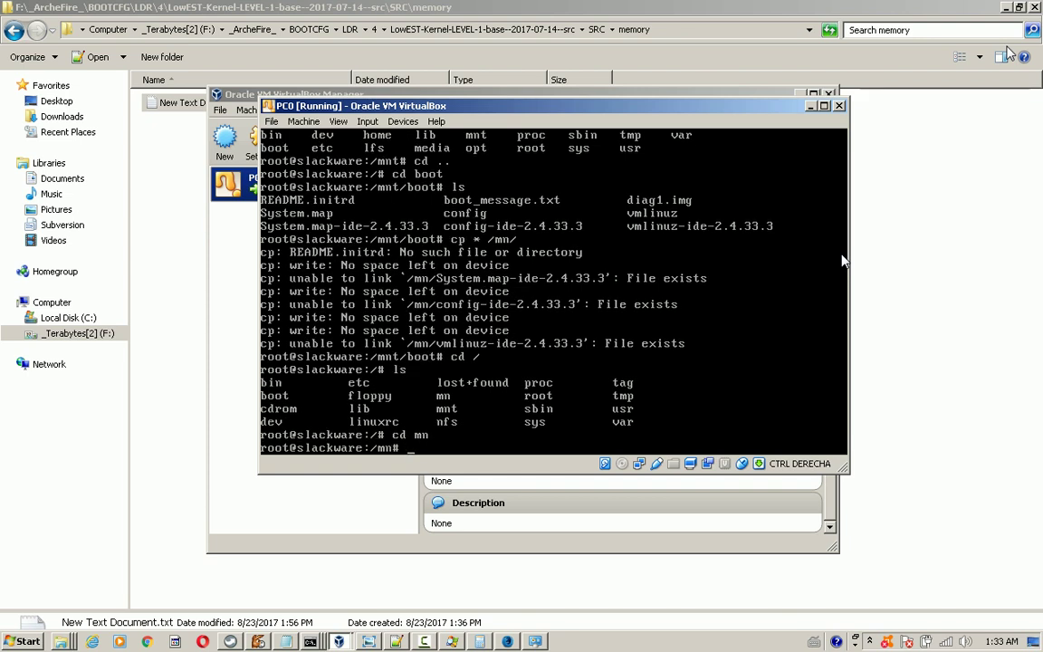
text(ls)
key(Return)
text(cd ..)
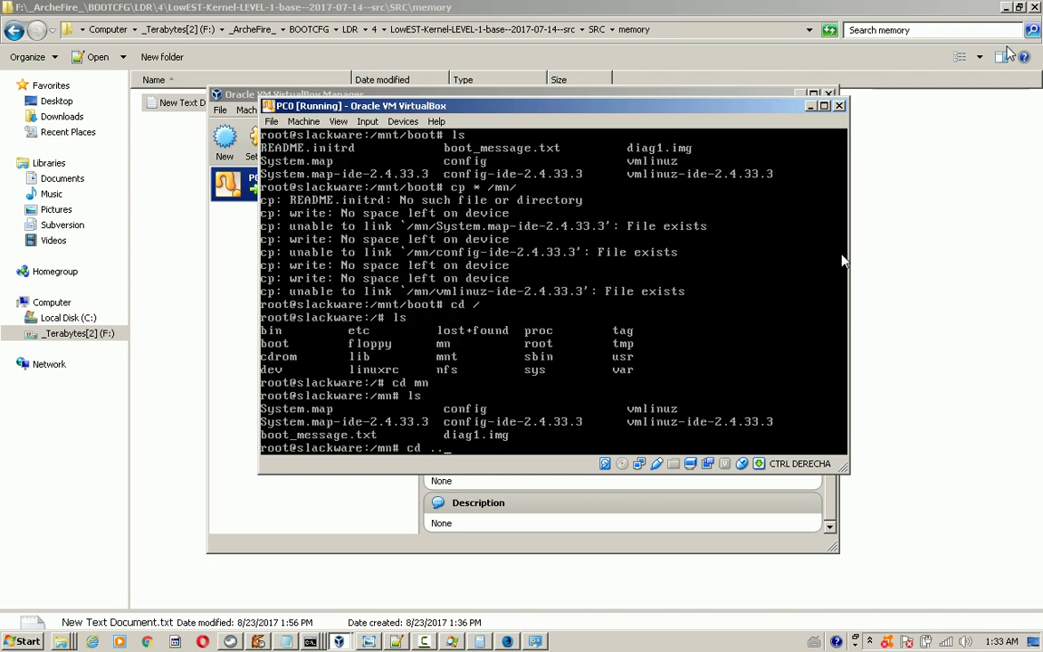
key(Return)
text(ls)
key(Return)
Step: Try to unmount /boot and /mnt/boot (neither mounted) and display /etc/fstab
text(umount /b)
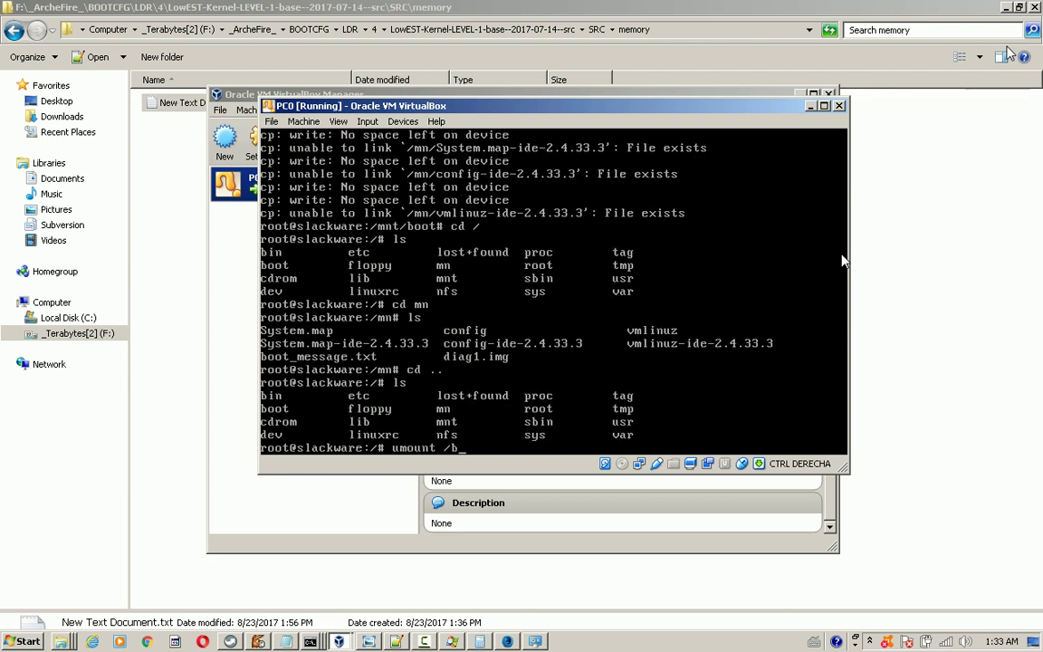
text(oot)
key(Return)
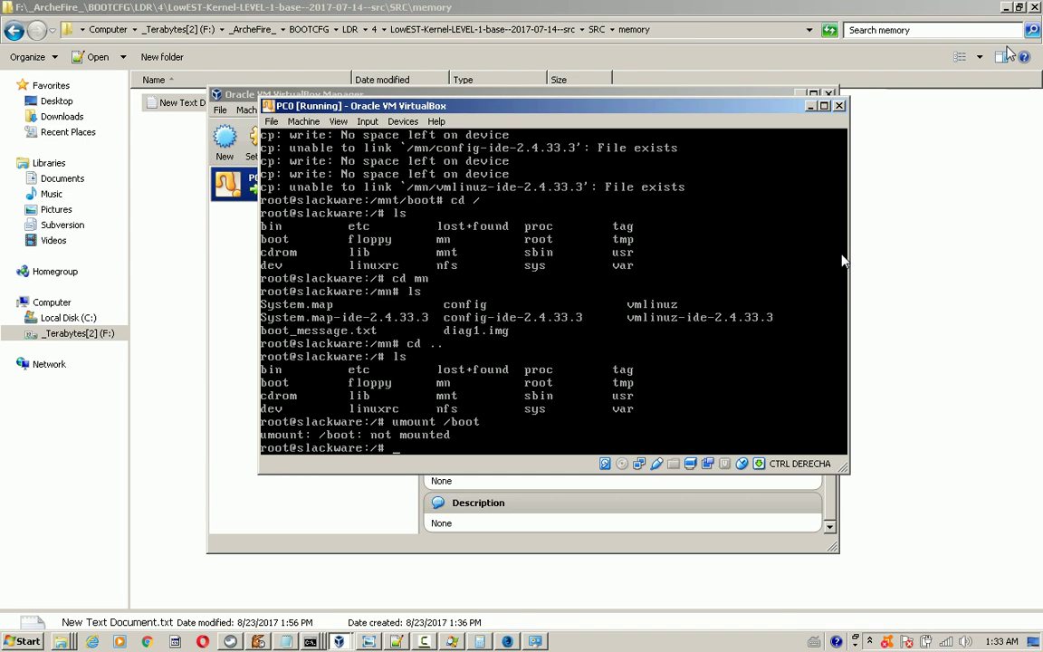
key(Up)
text(mnt/boot)
key(Return)
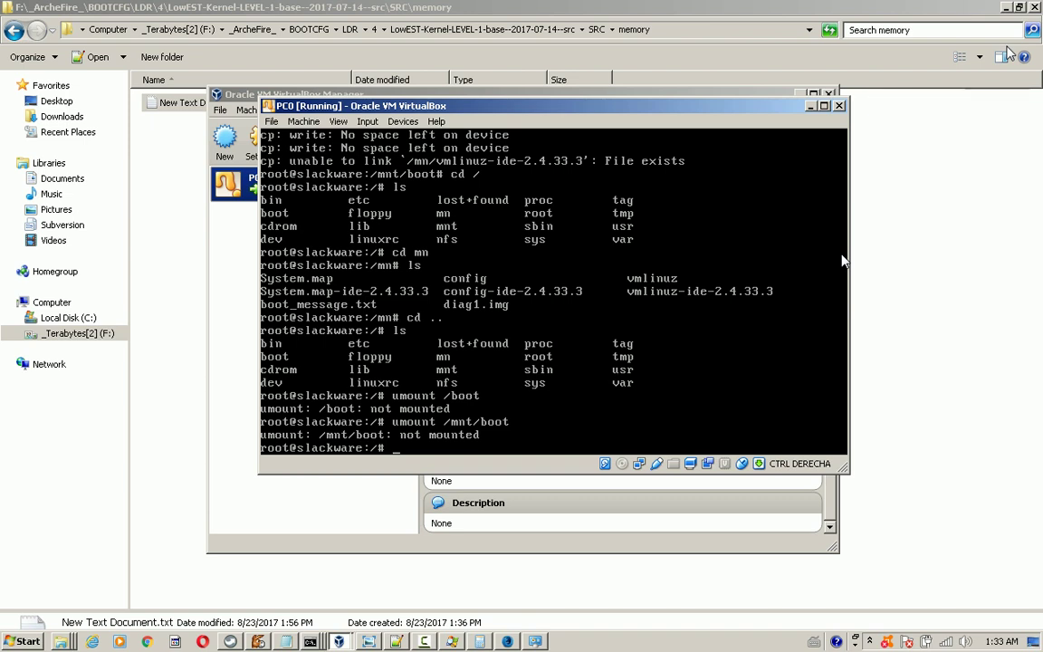
text(cat /etc/fstab)
key(Return)
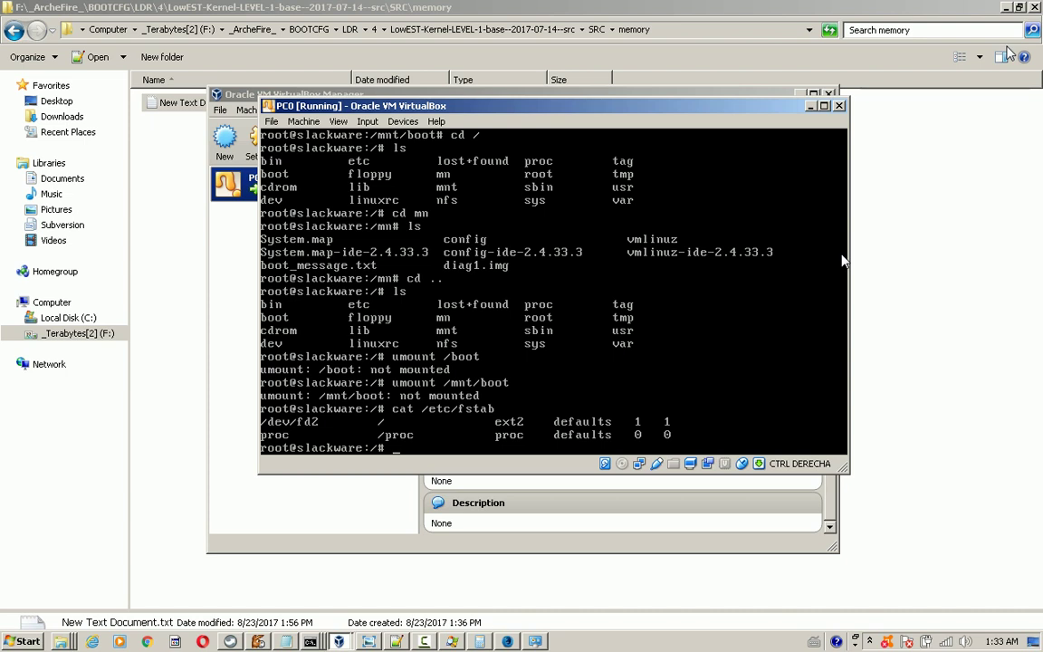
Step: List /mnt/boot and /mnt, return to the root, and type 'ren boot boo'
text(cd boot)
key(Return)
text(ls)
key(Return)
text(cd ..)
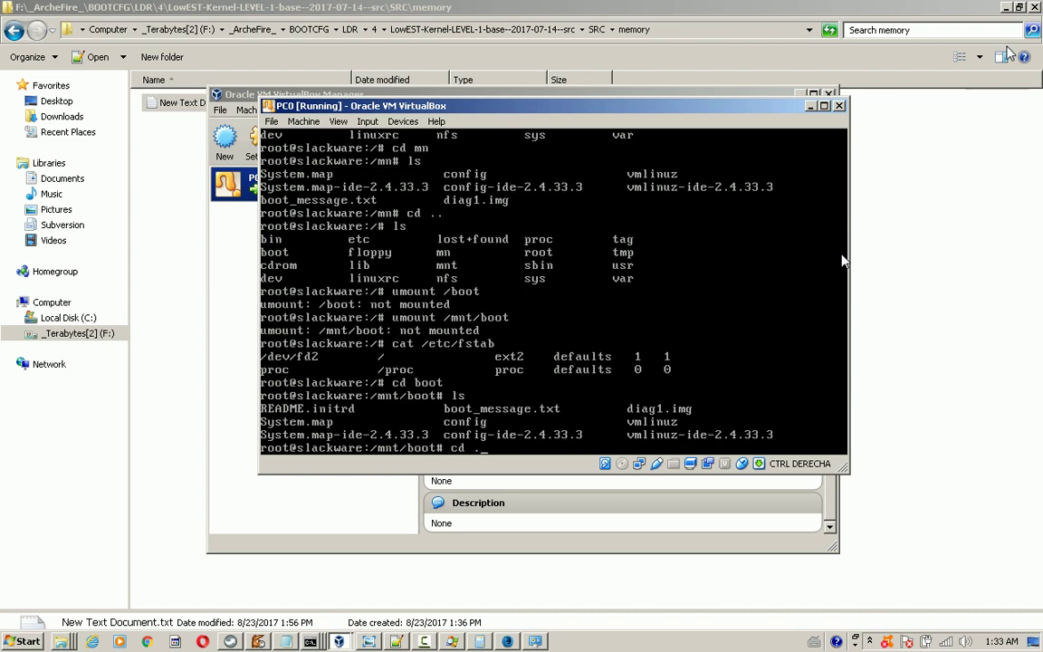
key(Return)
text(ls)
key(Return)
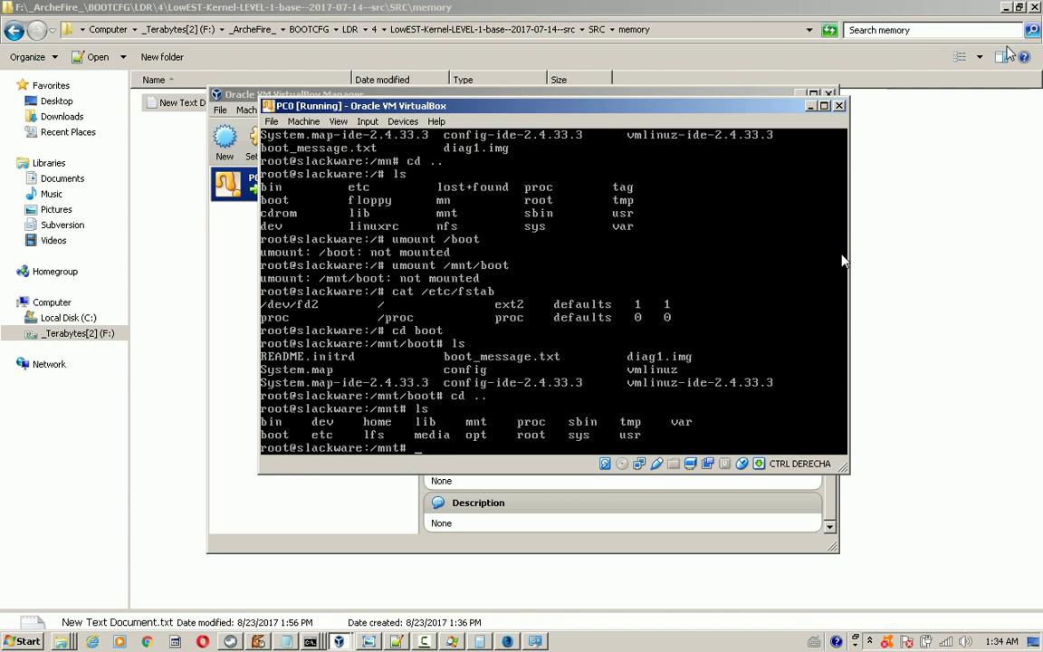
text(cd ..)
key(Return)
text(ls)
key(Return)
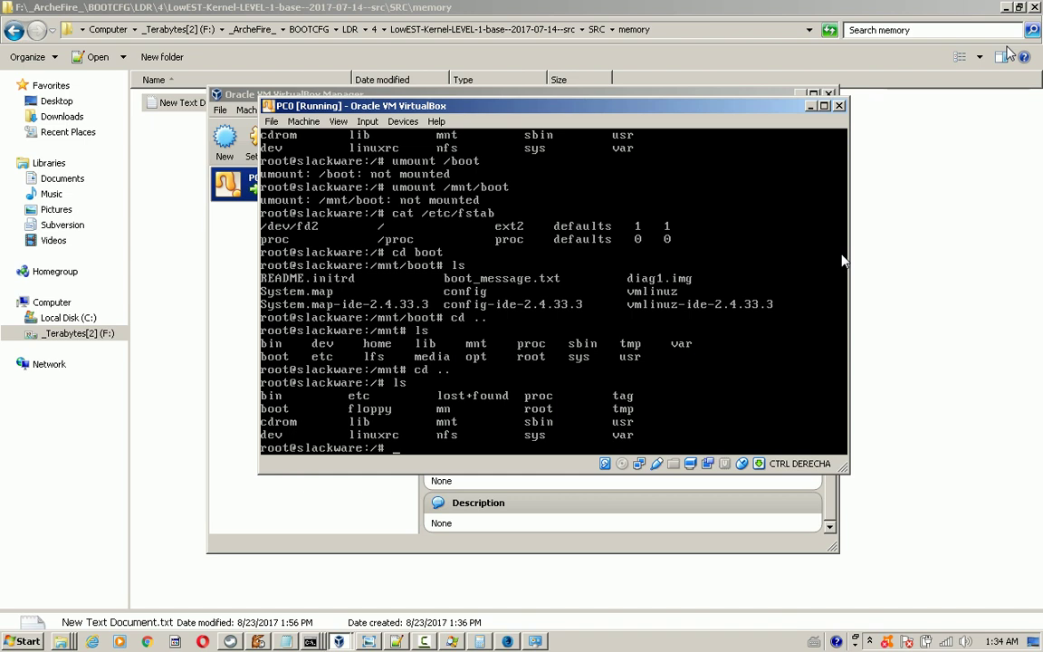
text(ren boot boo)
Step: Rename /boot to boo with mv boot boo and list the root directory to confirm
key(Return)
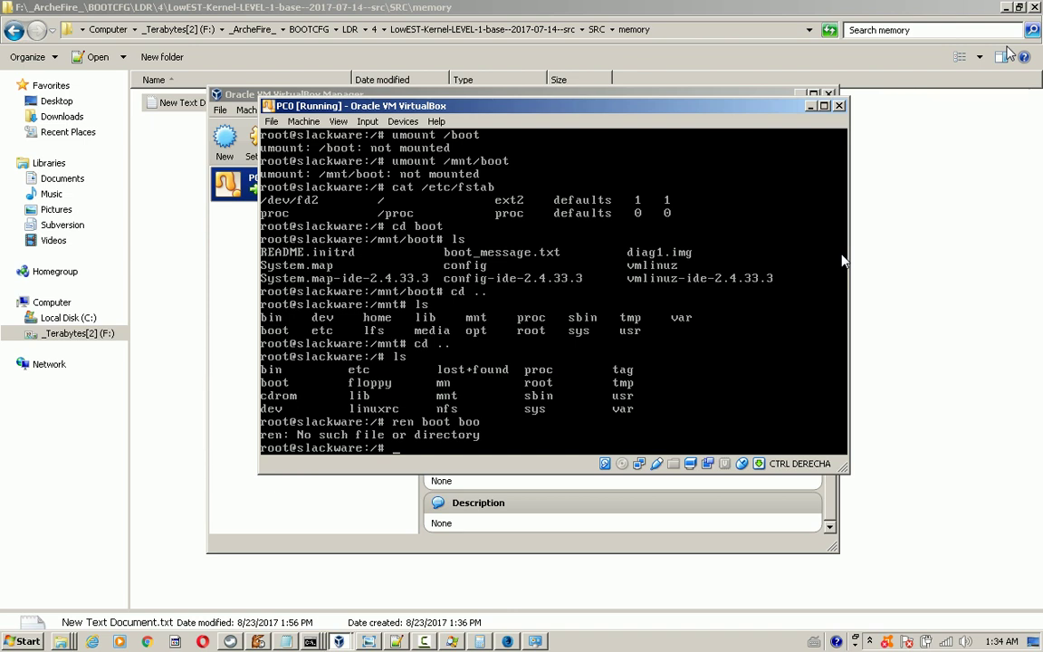
text(mv bootbo)
key(BackSpace)
key(BackSpace)
text(boo)
key(Return)
text(ls)
key(Return)
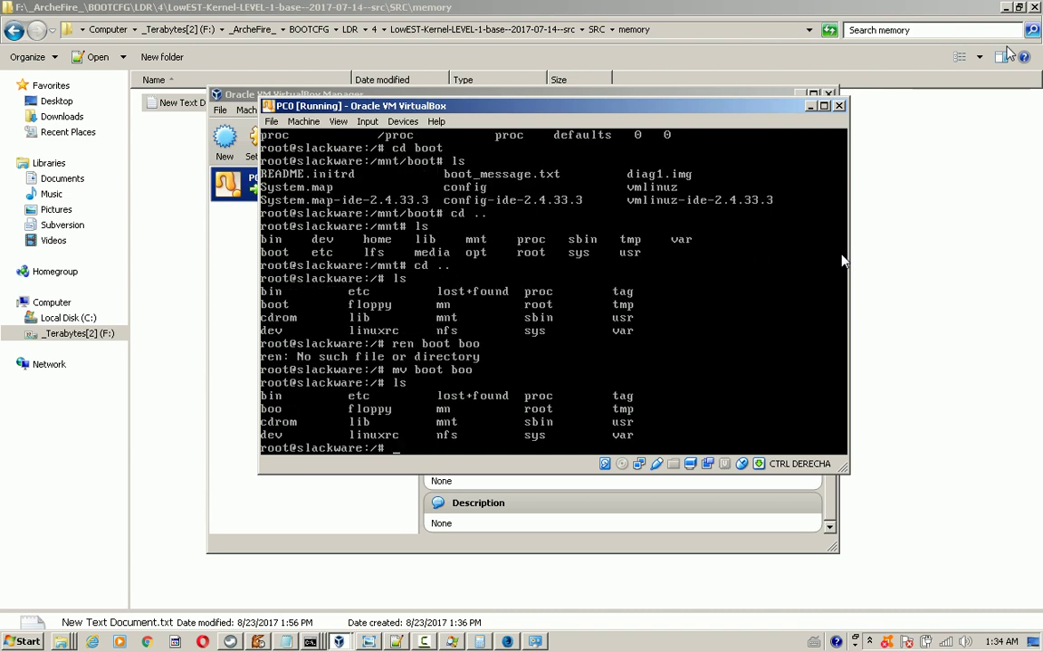
Step: Rename the mn directory to boot and list the root directory to confirm
text(mv mn boot)
key(Return)
text(ls)
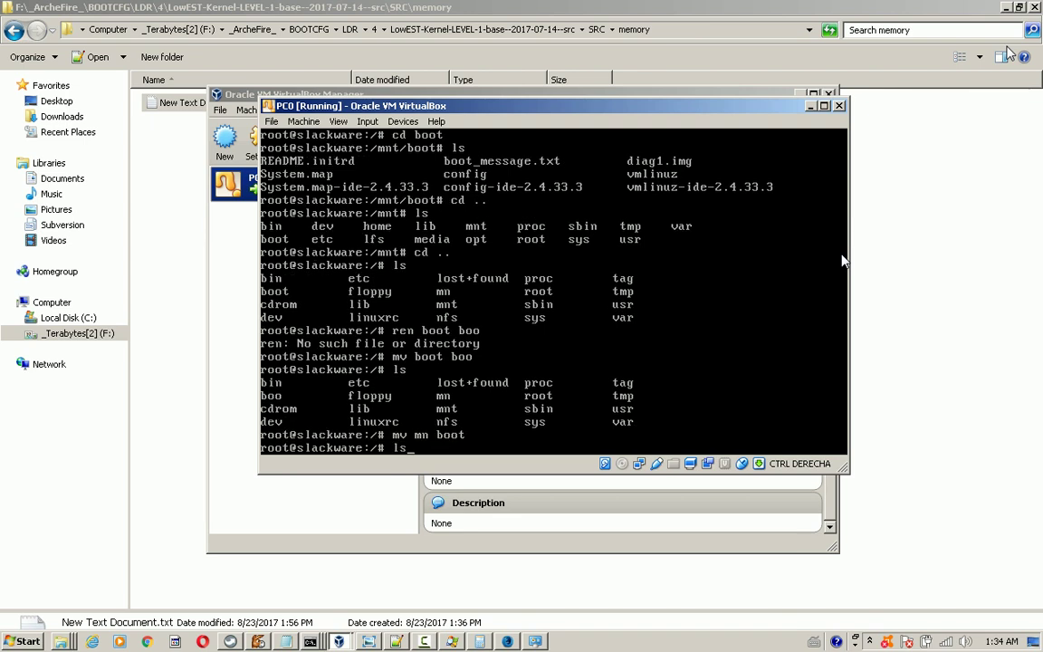
key(Return)
Step: List the contents of /mnt, then enter /mnt/boot and list its files
text(cd )
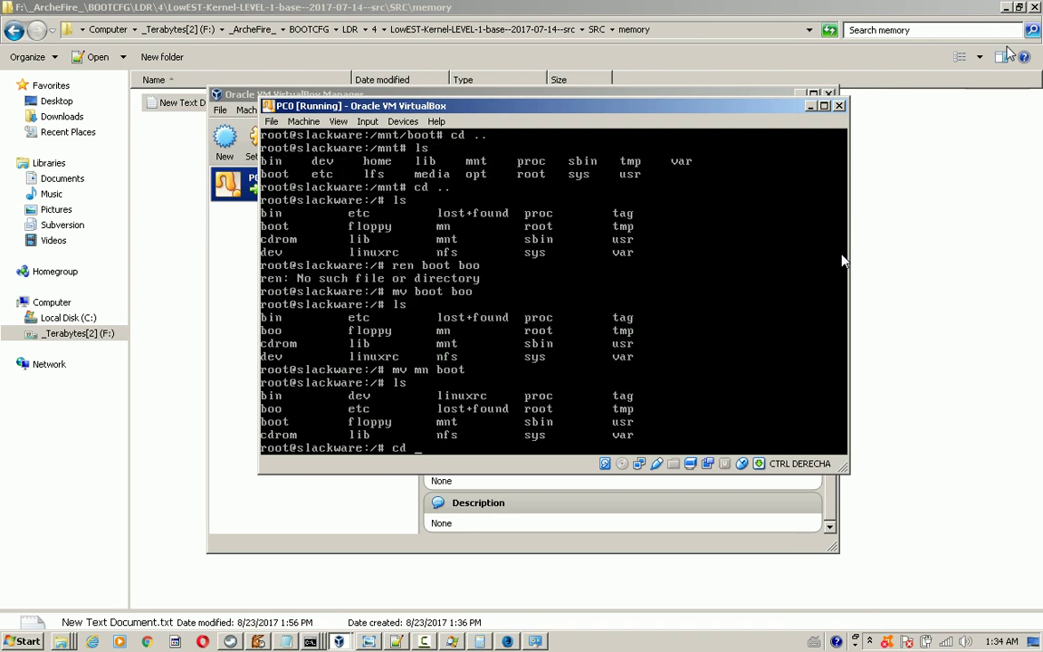
text(/mnt)
key(Return)
text(ls)
key(Return)
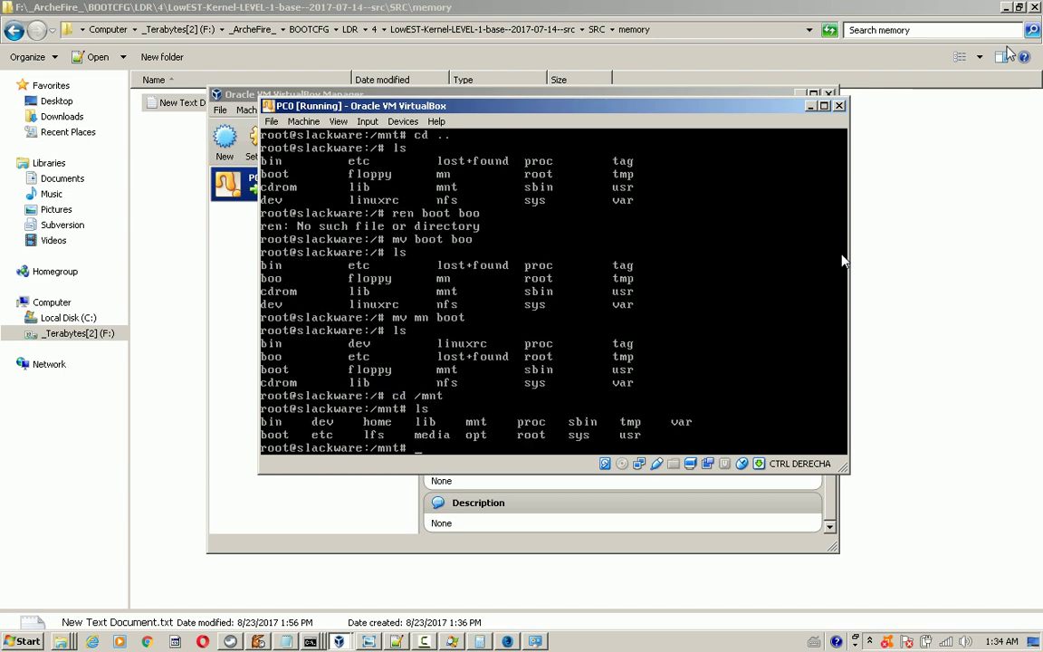
text(cd boot)
key(Return)
text(ls)
key(Return)
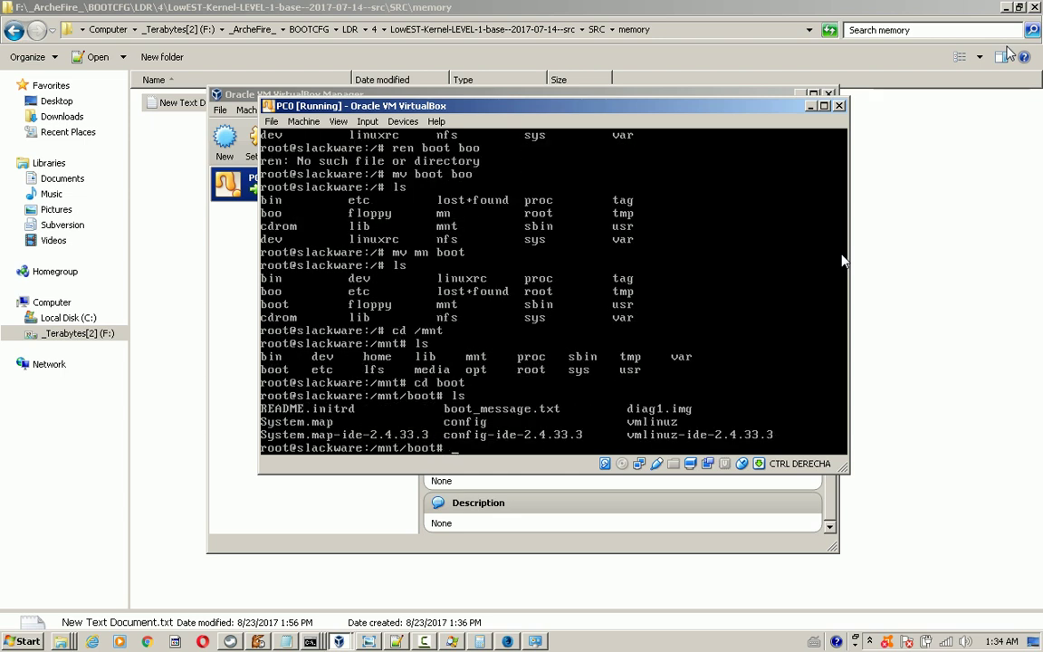
Step: List /mnt/boot again, then go up to /mnt and list its contents
text(cd)
key(BackSpace)
key(BackSpace)
text(ls)
key(Return)
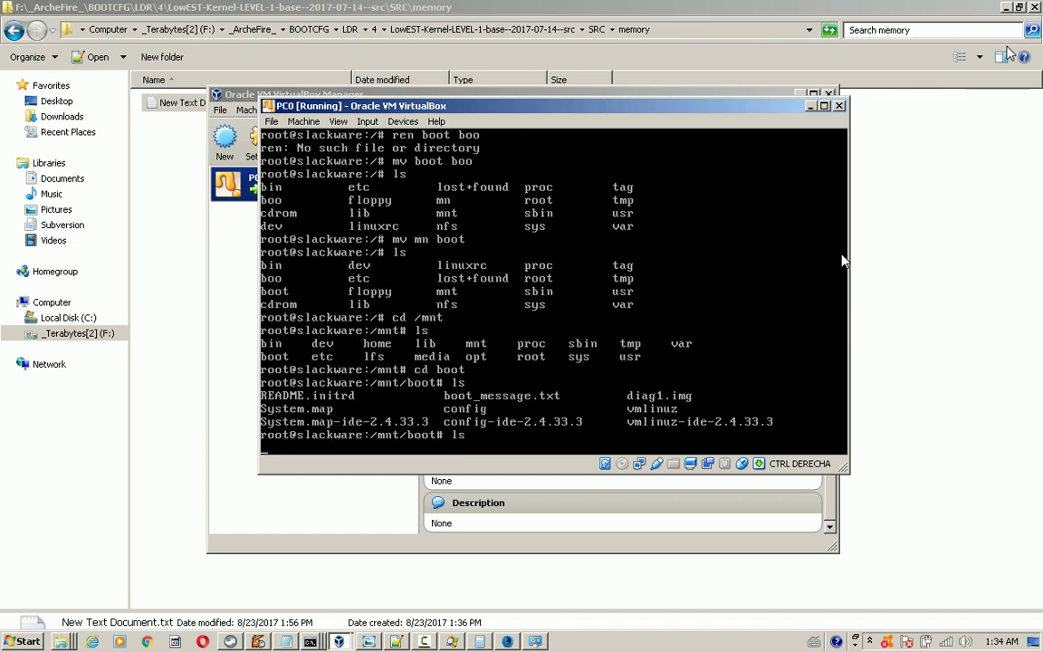
text(cd ..)
key(Return)
text(ls)
key(Return)
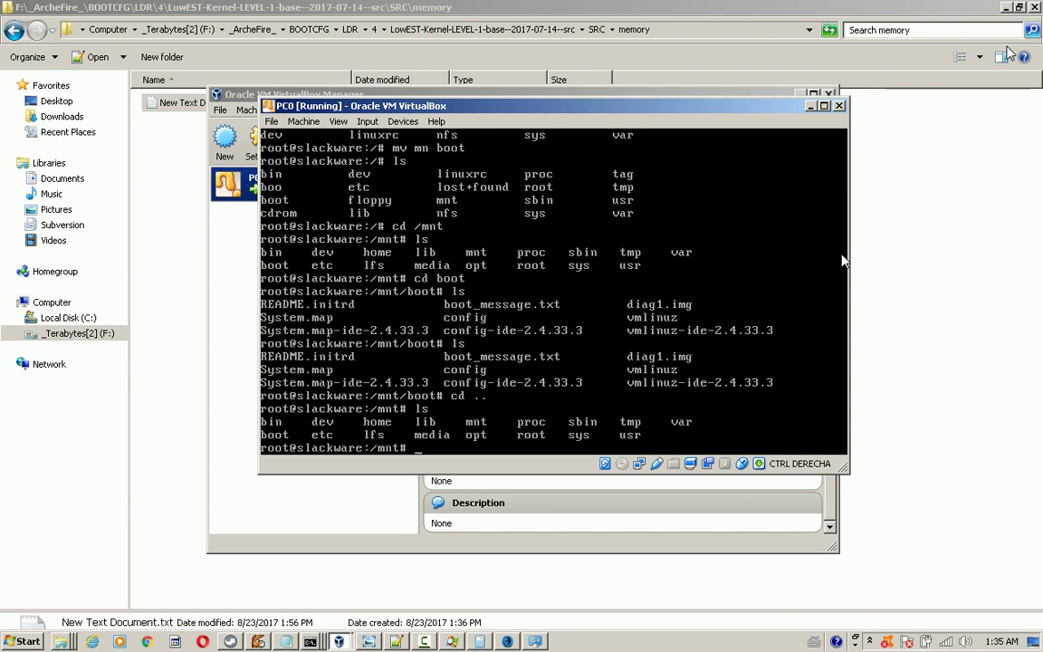
text(r)
Step: Try rmdir * in /mnt, list the result, and show the rmdir --help usage
text(mdir *)
key(Return)
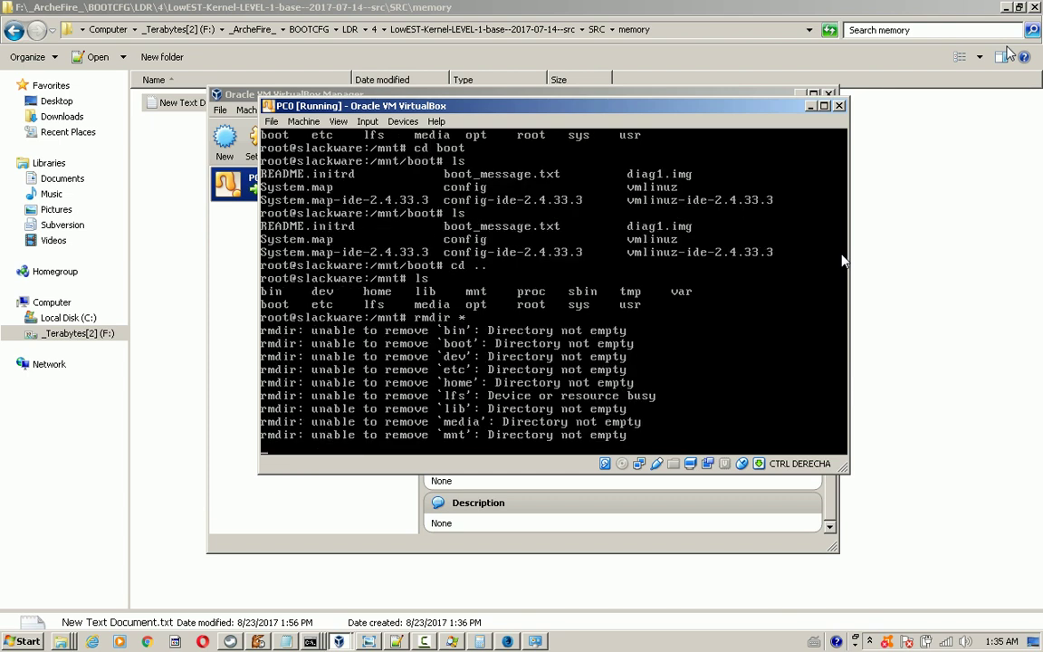
text(ls)
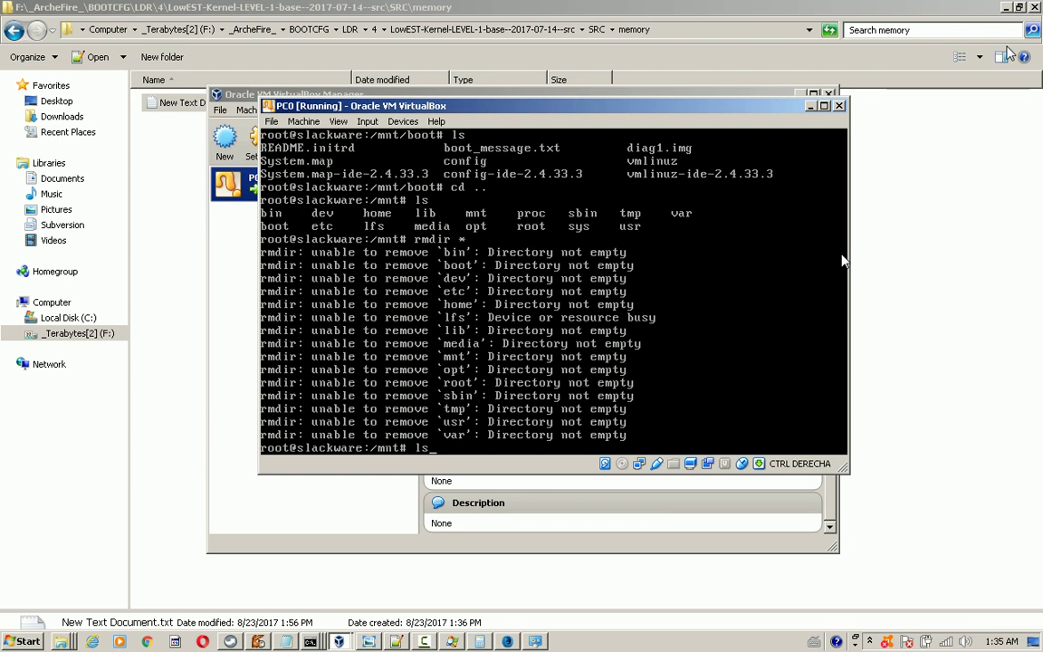
key(Return)
text(ls)
key(BackSpace)
key(BackSpace)
text(rmdir --help)
key(Return)
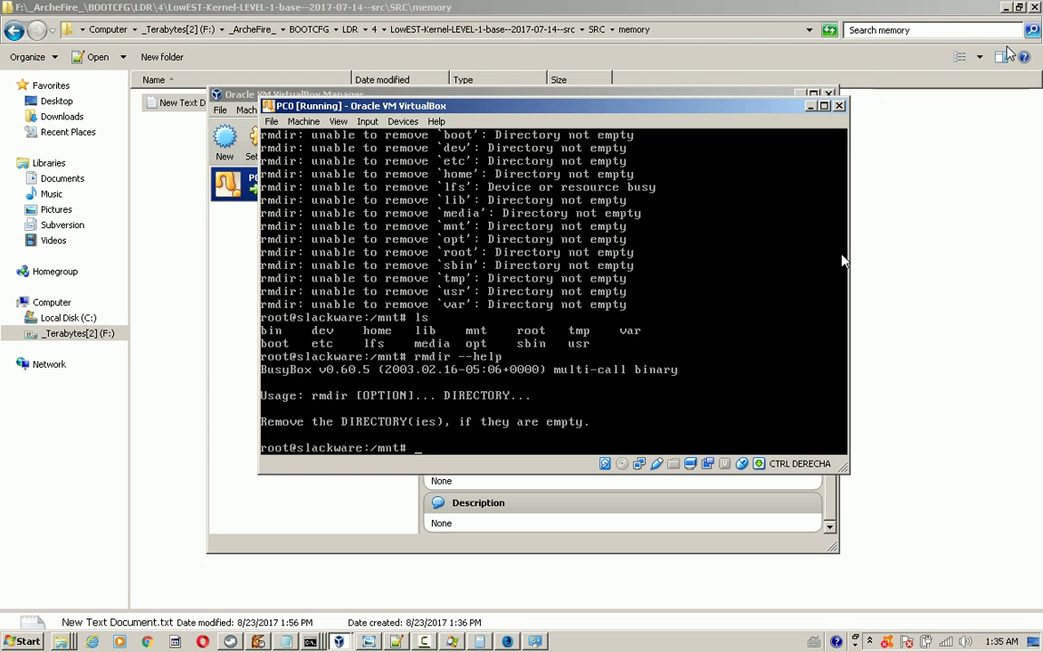
Step: Go up to the root directory, list it, then list the files in /boot
text(cd ..)
key(Return)
text(ls)
key(Return)
text(cd )
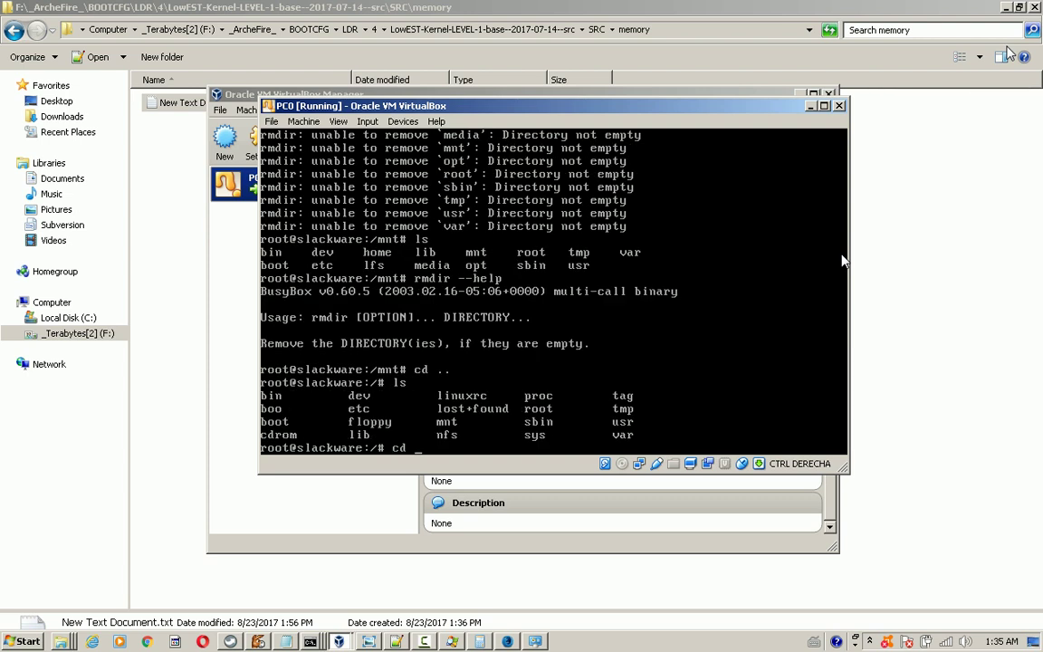
text(boot)
key(Return)
text(ls)
key(Return)
text(cd ..)
key(Return)
Step: Enter boo, list the /mnt/boot files there, then go back up
text(cd boot)
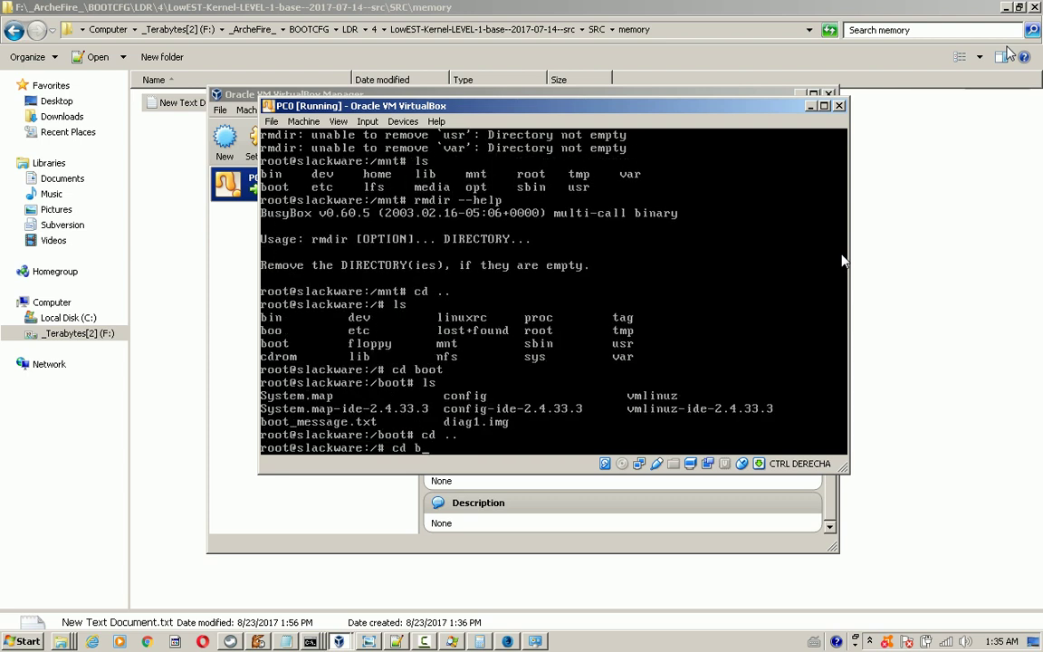
key(Return)
text(ls)
key(Return)
text(cd ..)
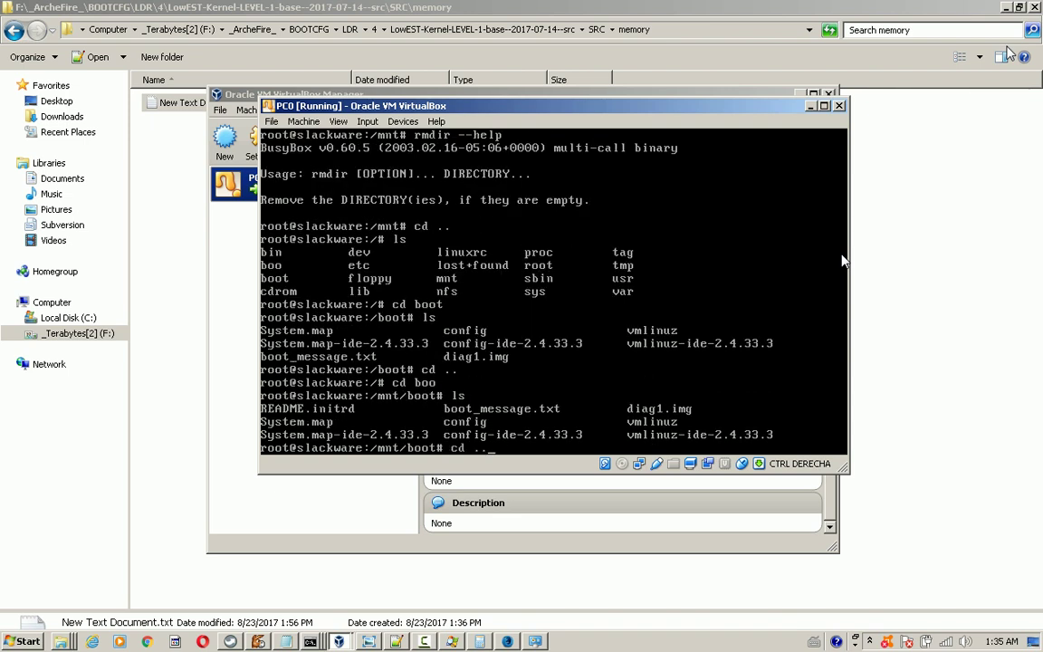
key(Return)
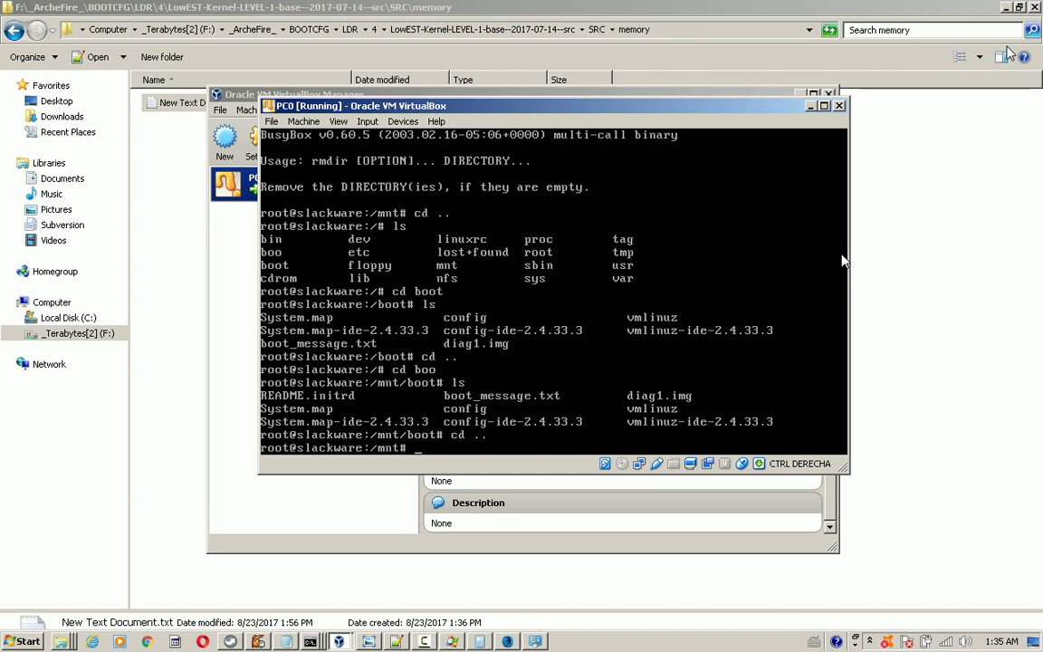
Step: Return to the root directory and list the files in /boot again
text(cd ..)
key(Return)
text(cd boo)
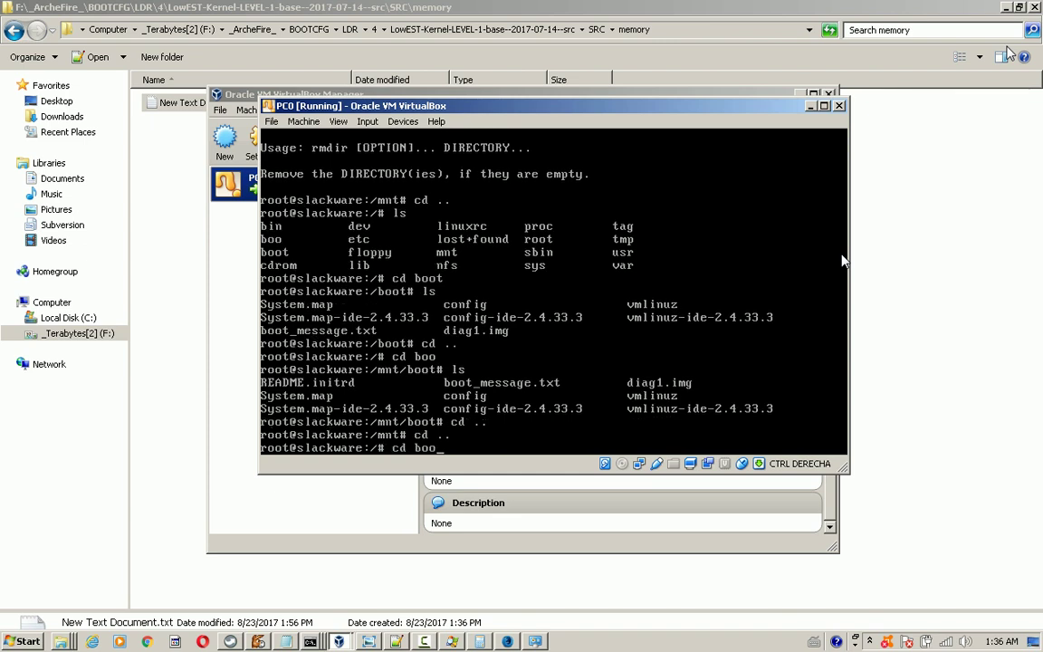
text(t)
key(Return)
text(ls)
key(Return)
Step: Go up to the root directory and launch Slackware Linux Setup with setup
text(cd ..)
key(Return)
text(setup)
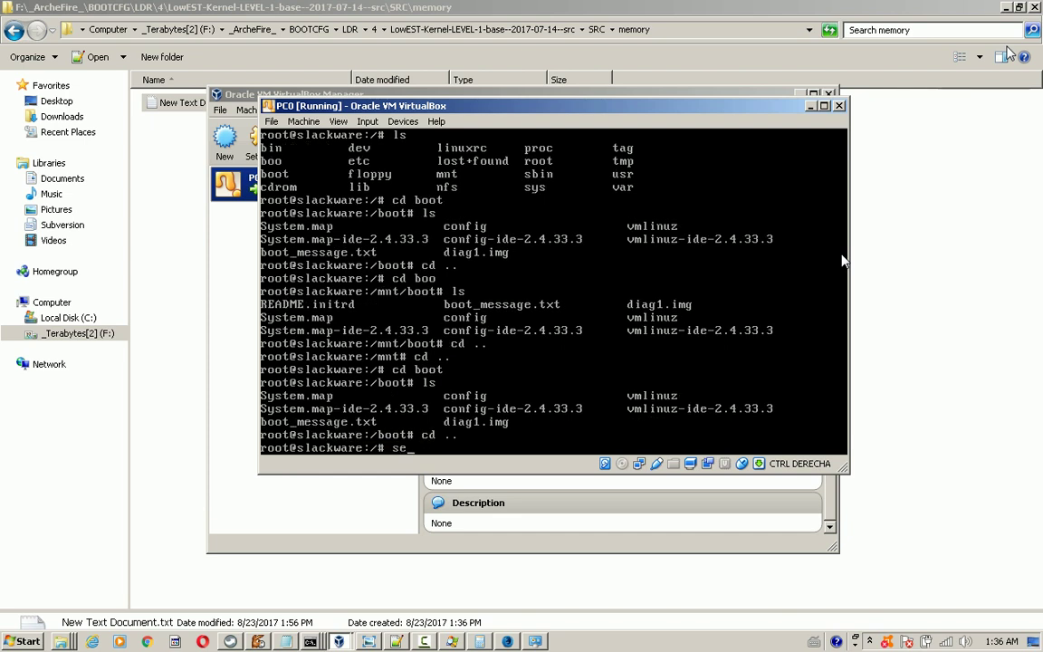
key(Return)
Step: Browse the setup menu entries, return to HELP, then cancel back to the shell
key(Down)
key(Down)
key(Down)
key(Down)
key(Down)
key(Down)
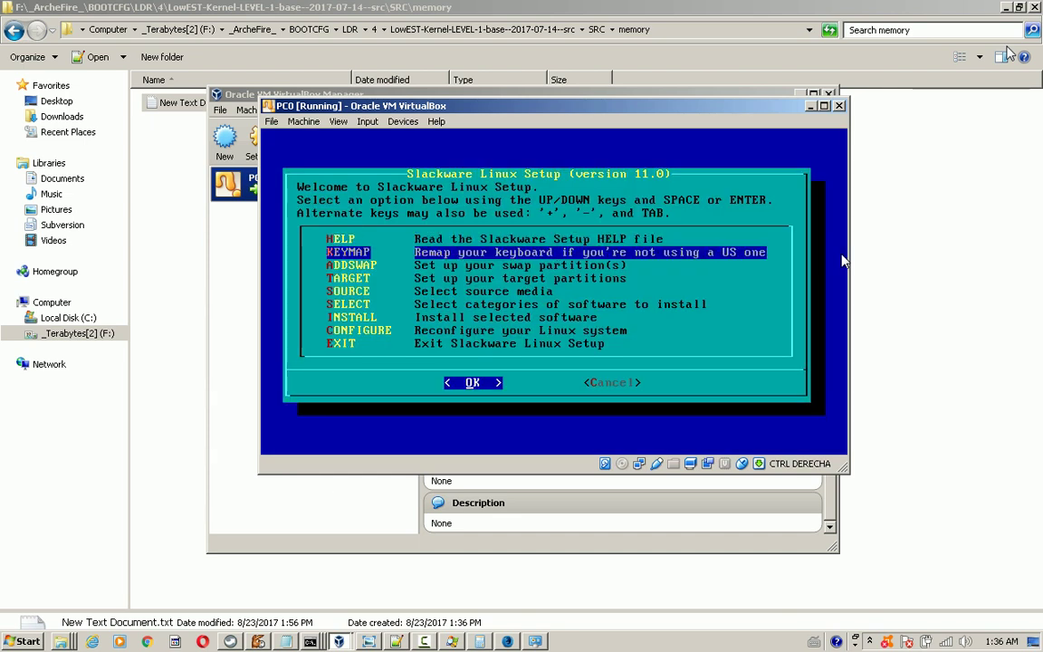
key(Down)
key(Home)
key(Down)
key(Down)
key(Down)
key(Down)
key(Down)
key(Down)
key(Down)
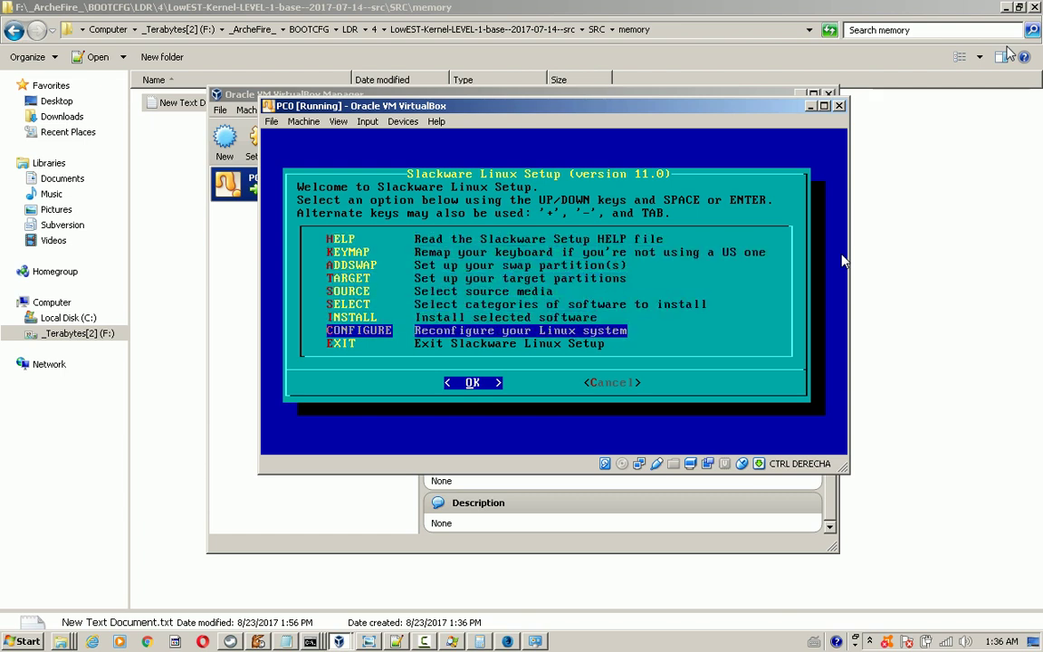
key(Up)
key(Up)
key(Up)
key(Up)
key(Up)
key(Up)
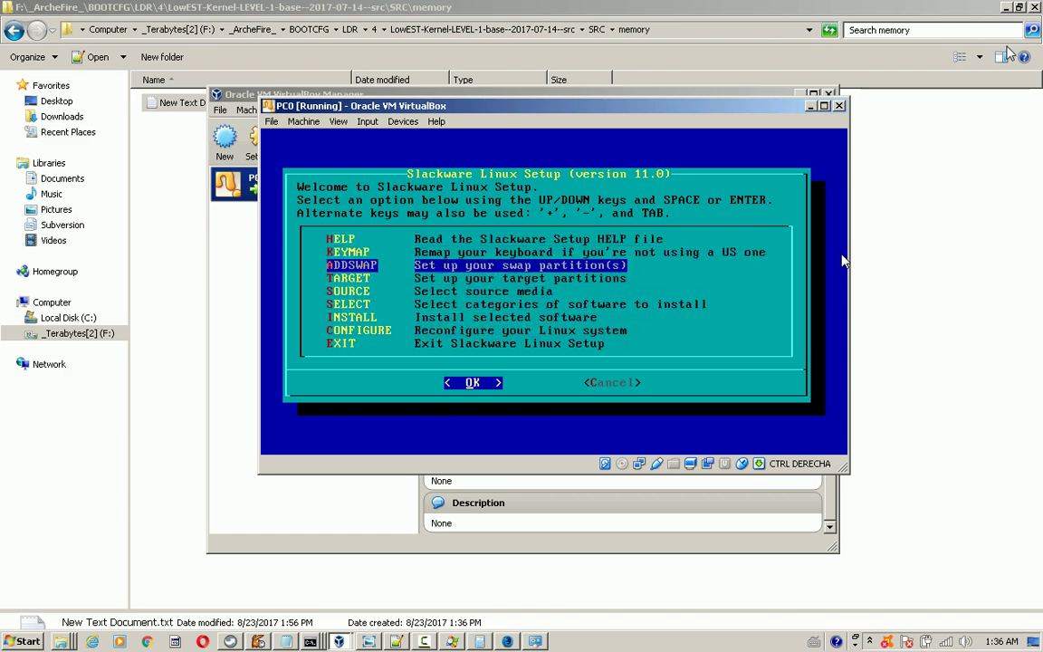
key(Down)
key(Down)
key(Down)
key(Up)
key(Home)
key(Down)
key(Down)
key(Down)
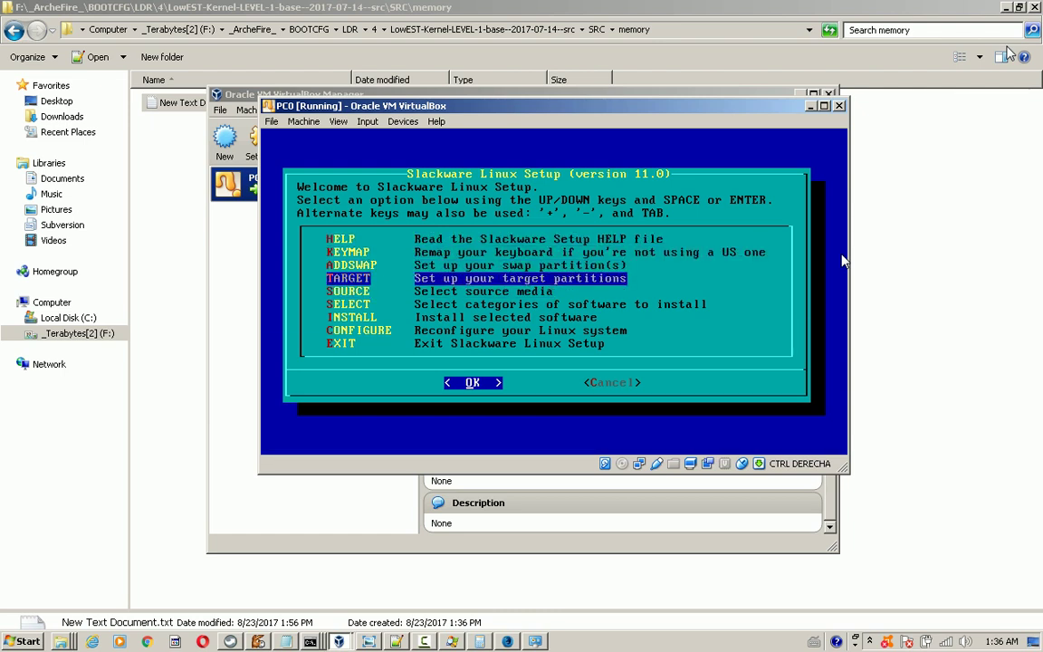
key(Home)
key(Tab)
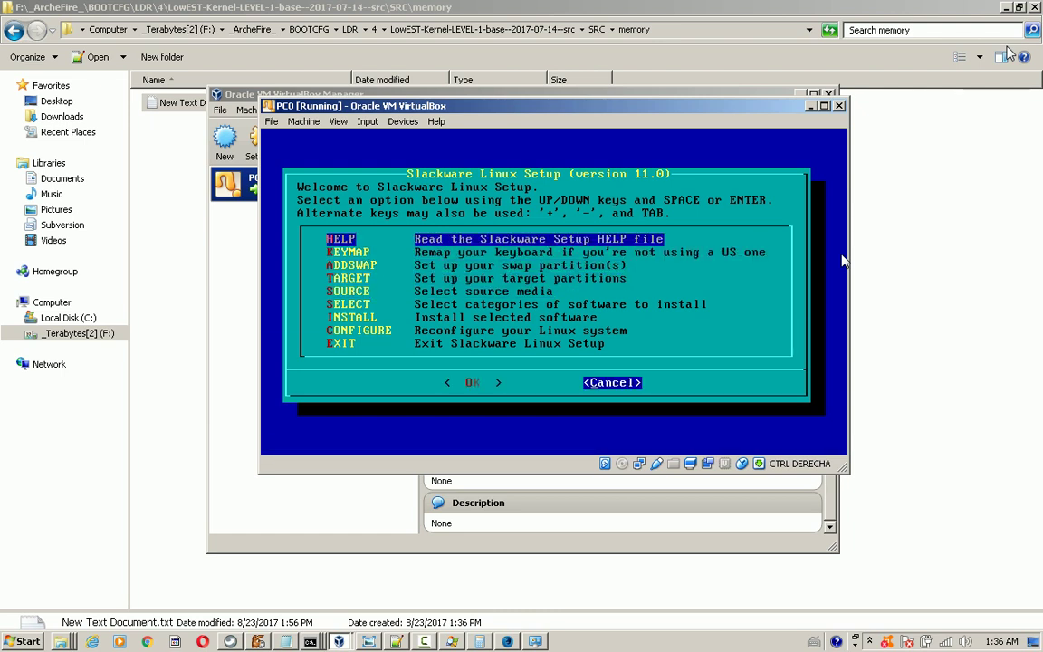
key(Return)
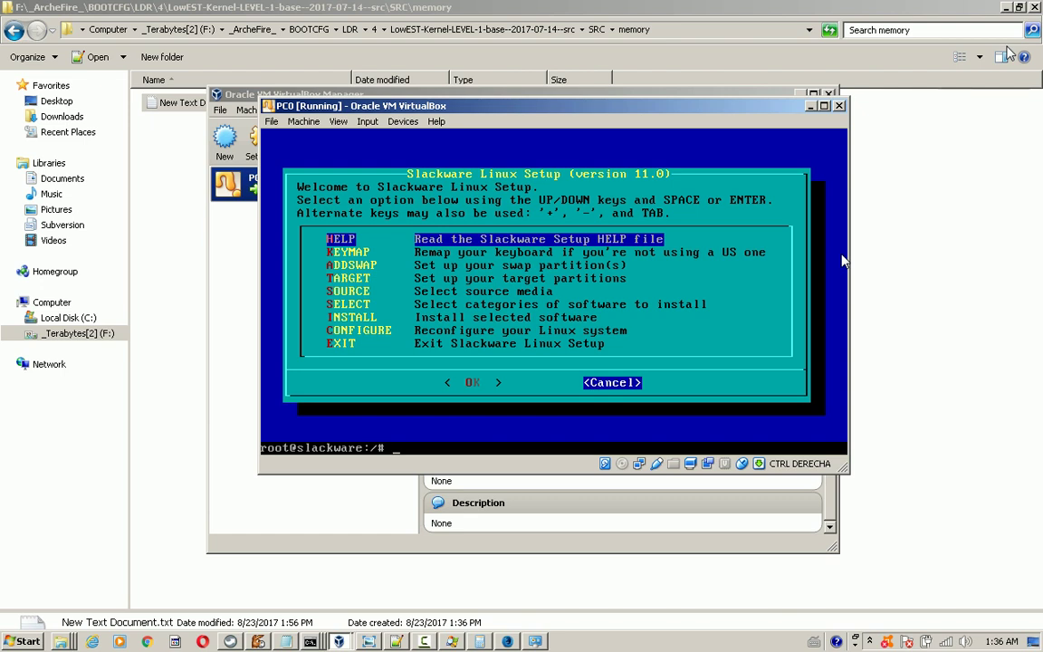
Step: List the root directory, enter boo, go up, and list the files in /mnt/boot
text(ls)
key(Return)
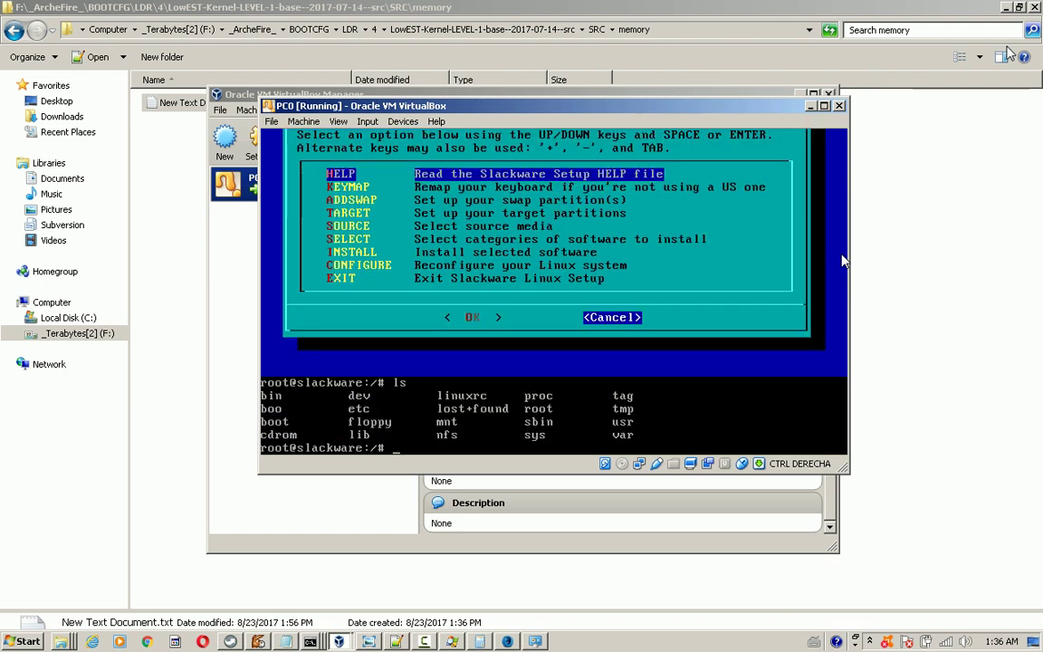
text(d boo)
key(Return)
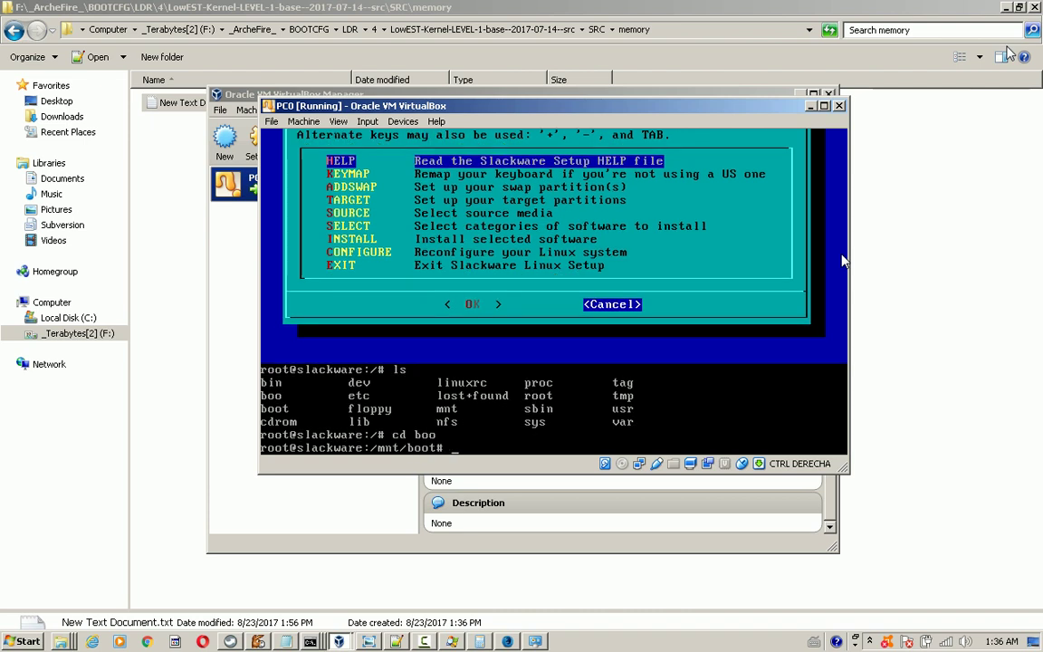
text(cd ..)
key(Return)
text(cd boot)
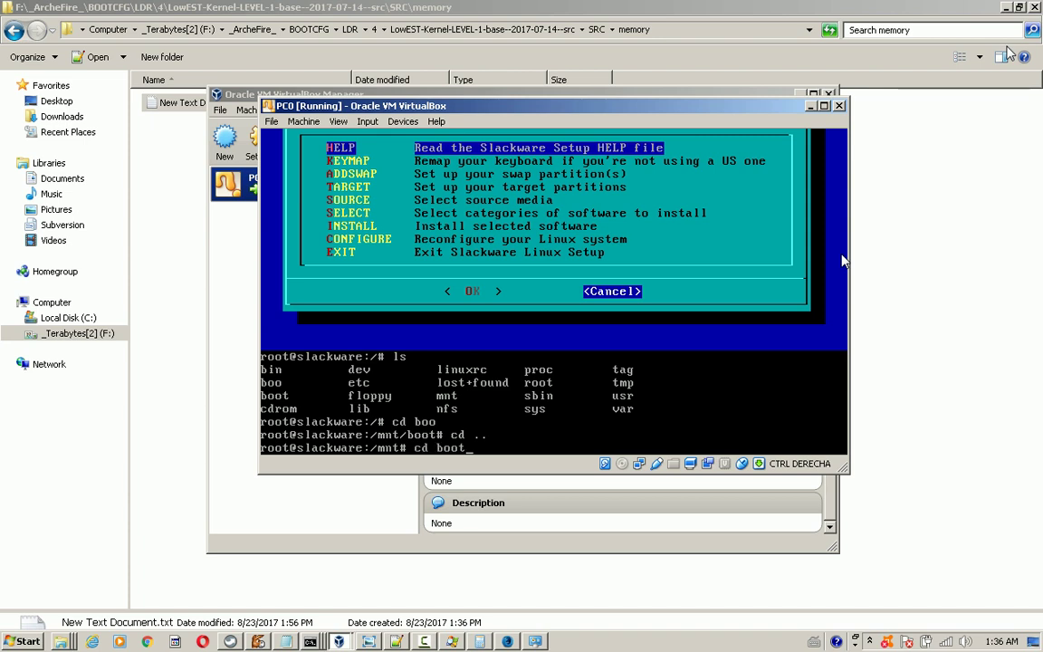
key(Return)
text(lsw)
key(BackSpace)
key(Return)
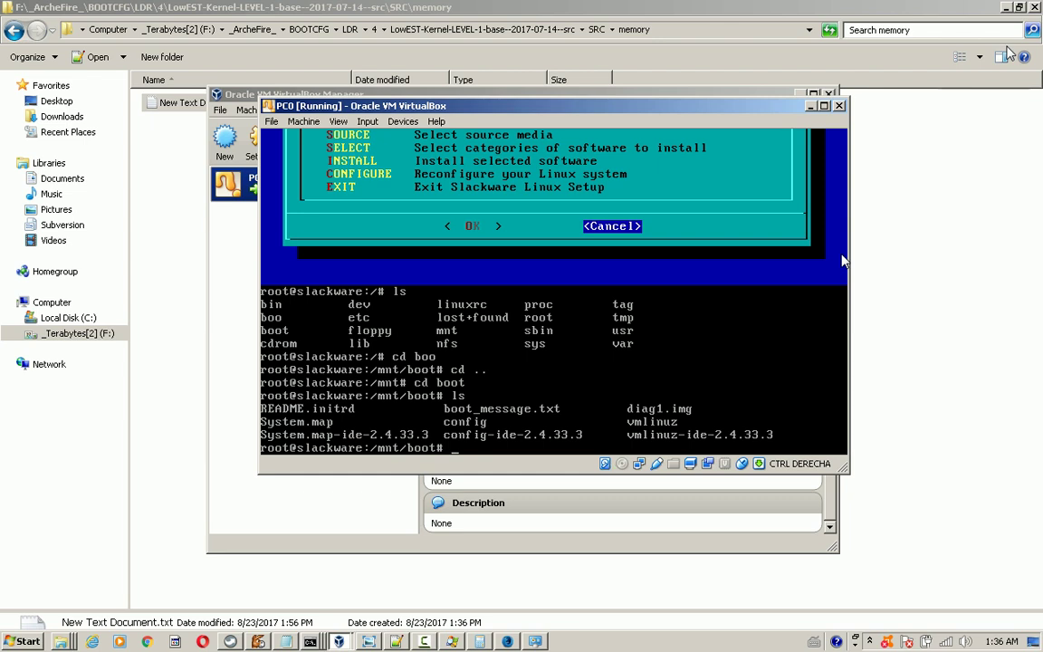
Step: Return to /, list it, then enter /boot and list its files
text(cd /)
key(Return)
text(ls)
key(Return)
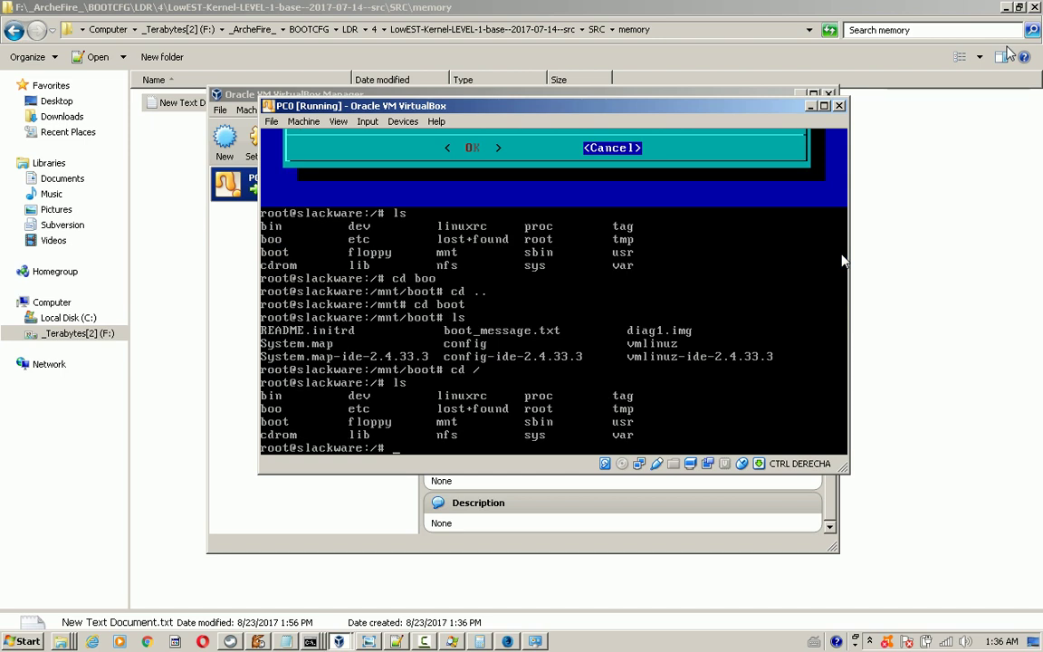
text(cd boot)
key(Return)
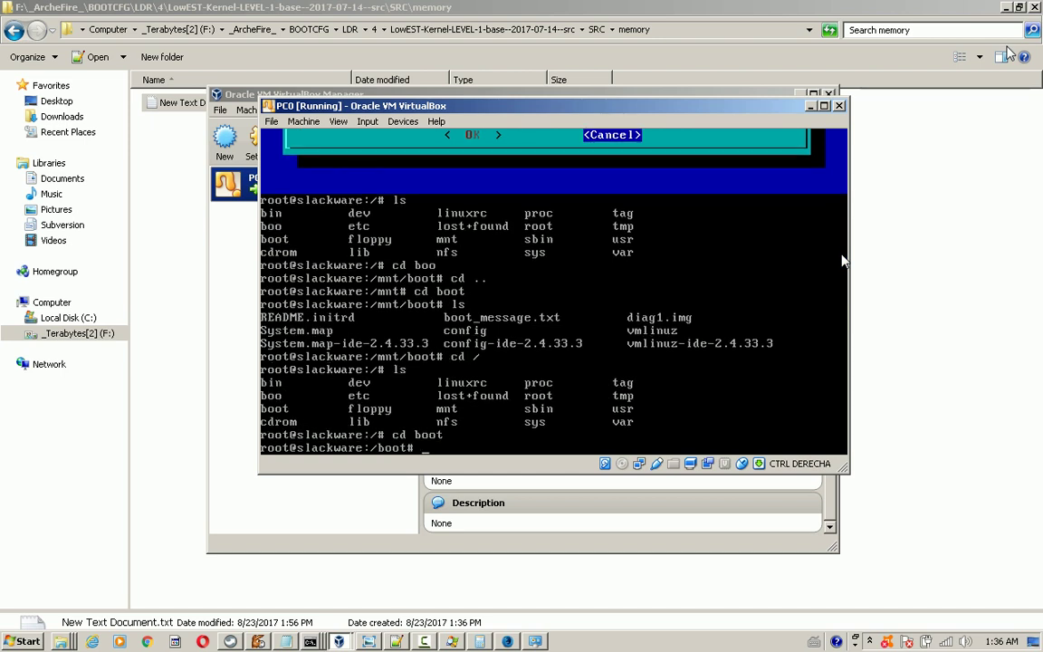
text(cd)
key(BackSpace)
key(BackSpace)
key(BackSpace)
text(ls)
key(Return)
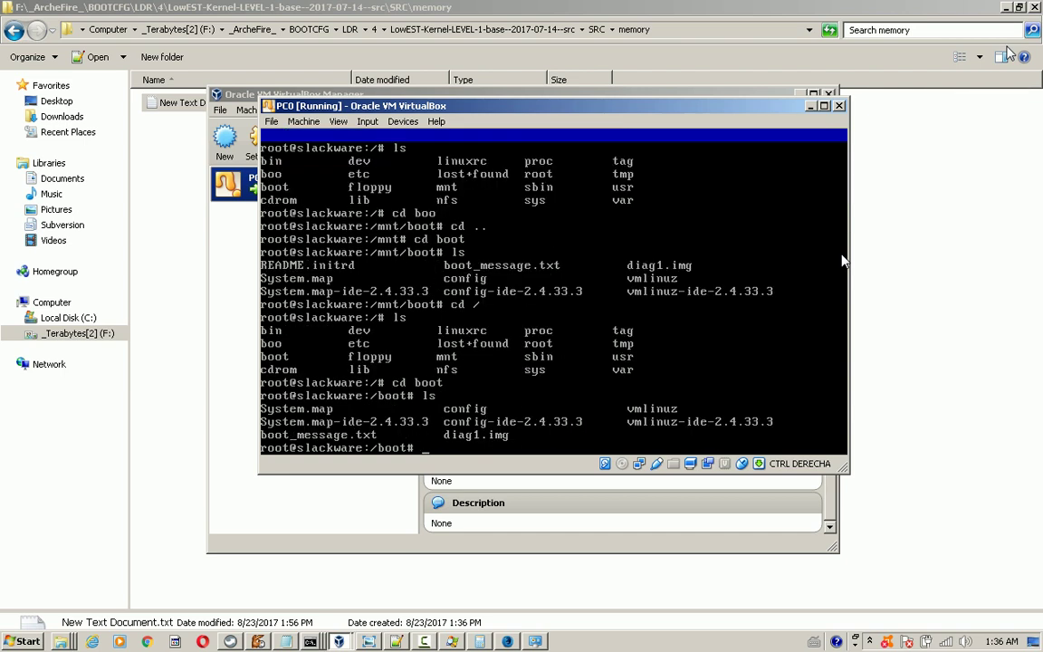
Step: List the root directory, list /mnt, then return to root and list it again
text(cd ..)
key(Return)
text(ls)
key(Return)
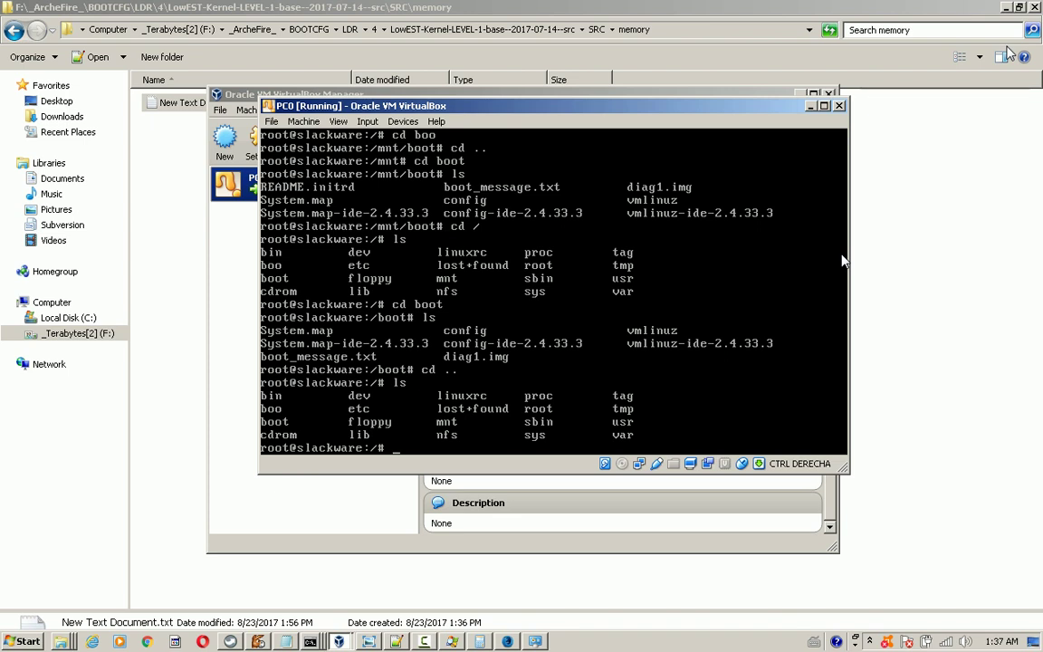
text(cd mnt)
key(Return)
text(ls)
key(Return)
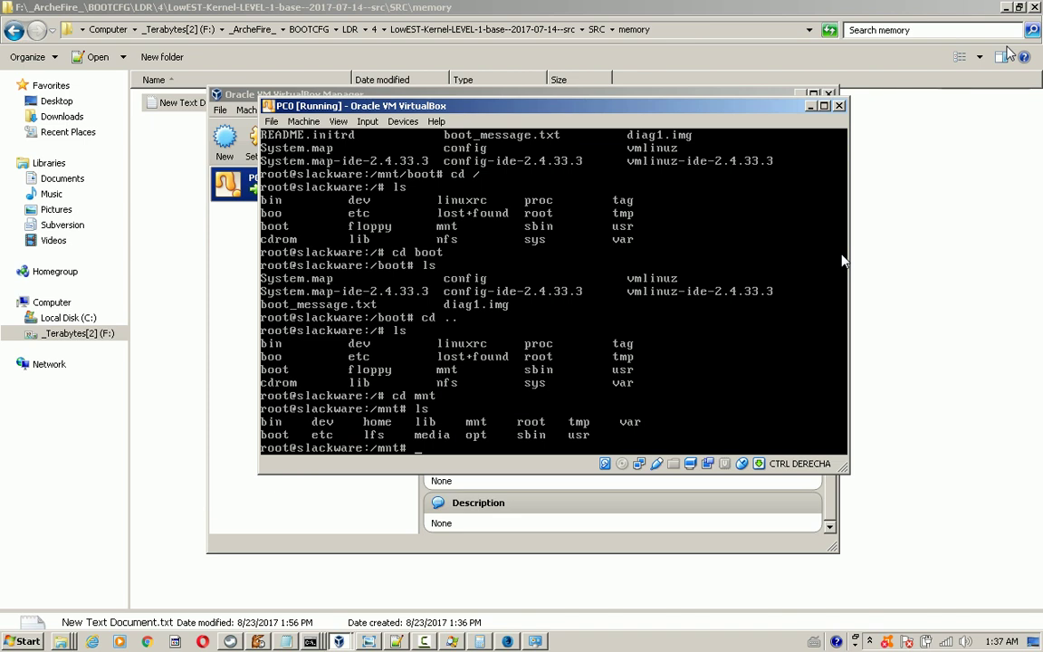
text(cd ..)
key(Return)
text(ls)
key(Return)
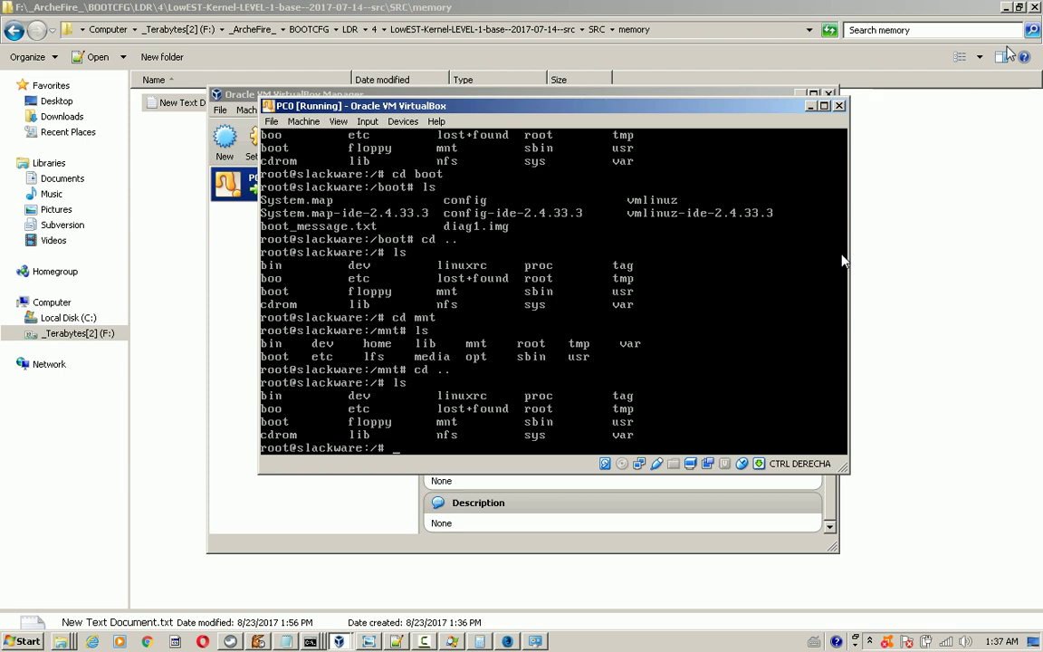
Step: Run setup and move down the menu, then back up to HELP
text(setup)
key(Return)
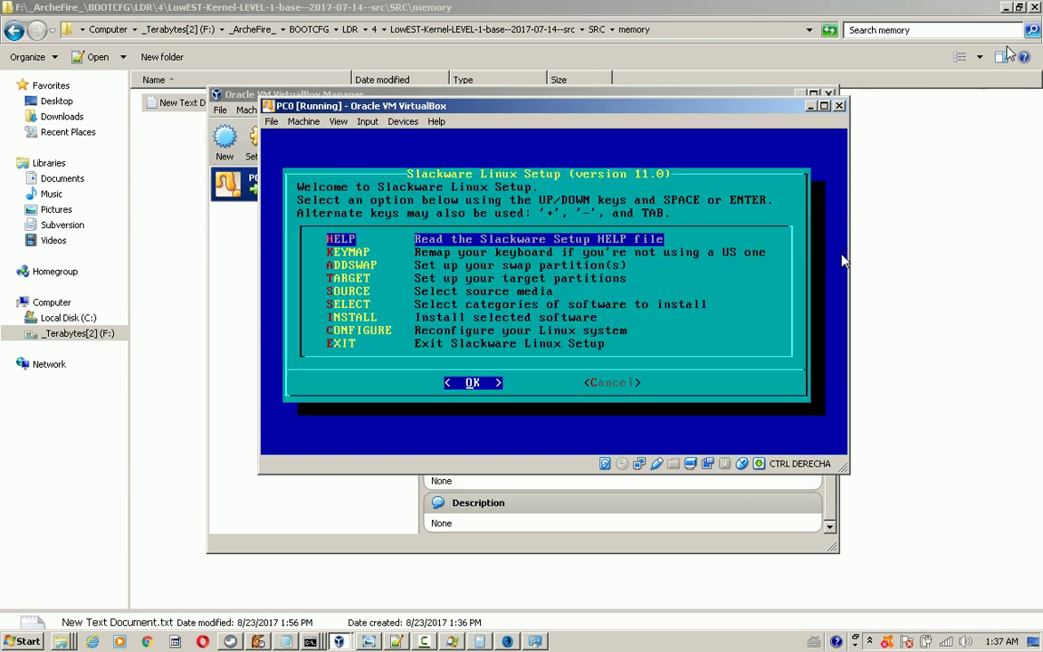
key(Down)
key(Down)
key(Down)
key(Down)
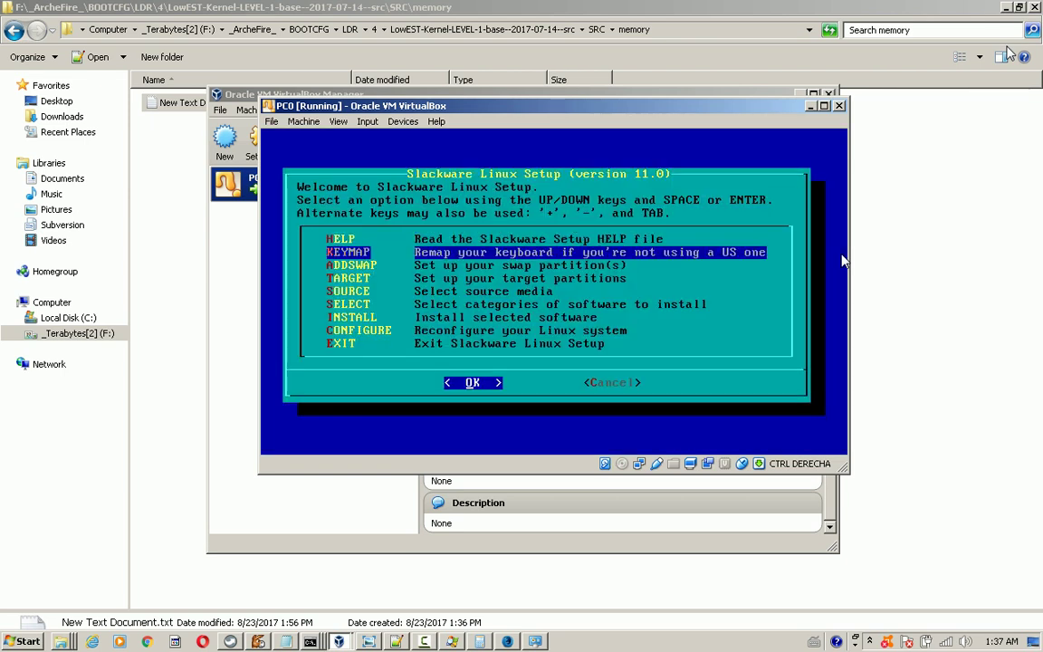
key(Up)
key(Up)
key(Up)
key(Up)
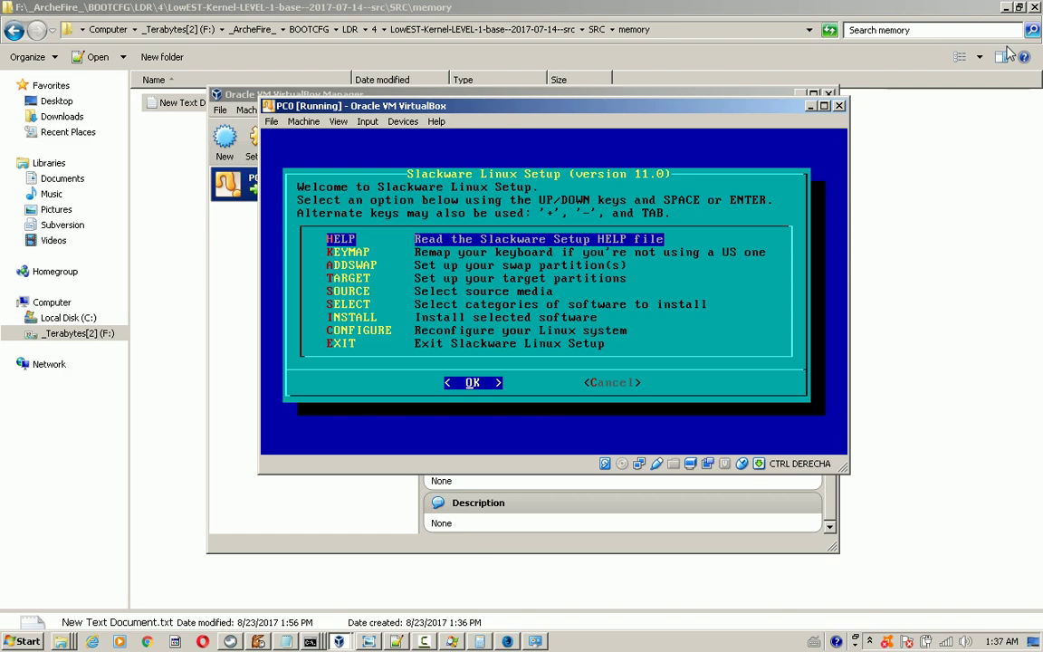
Step: Put slackware-11.0-install-d1.iso in PC0's empty optical drive and save the storage settings
click(215, 222)
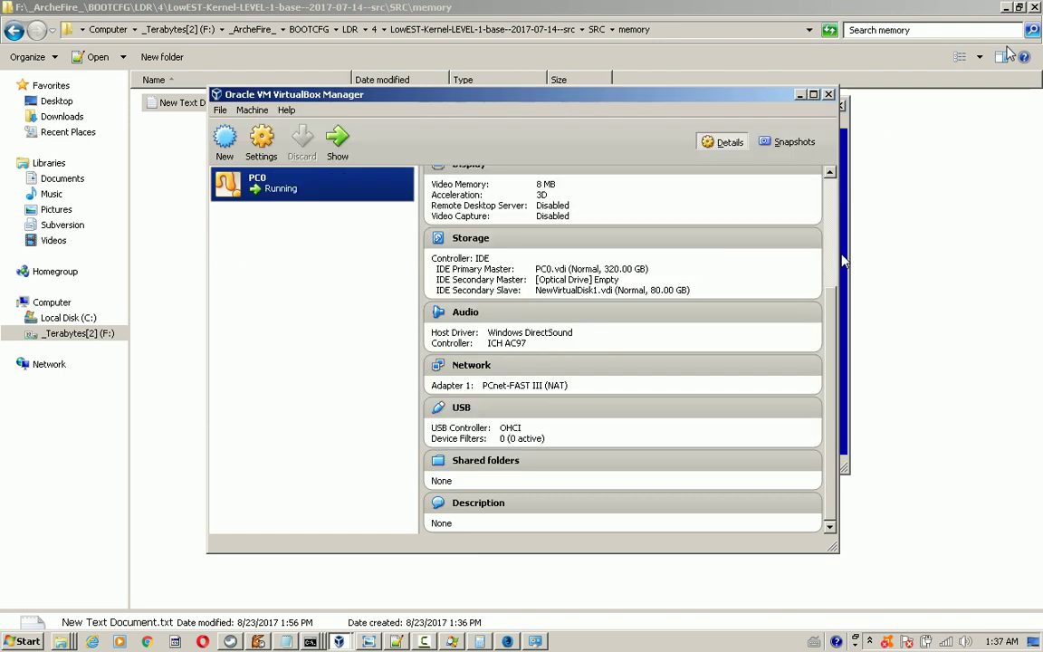
click(711, 75)
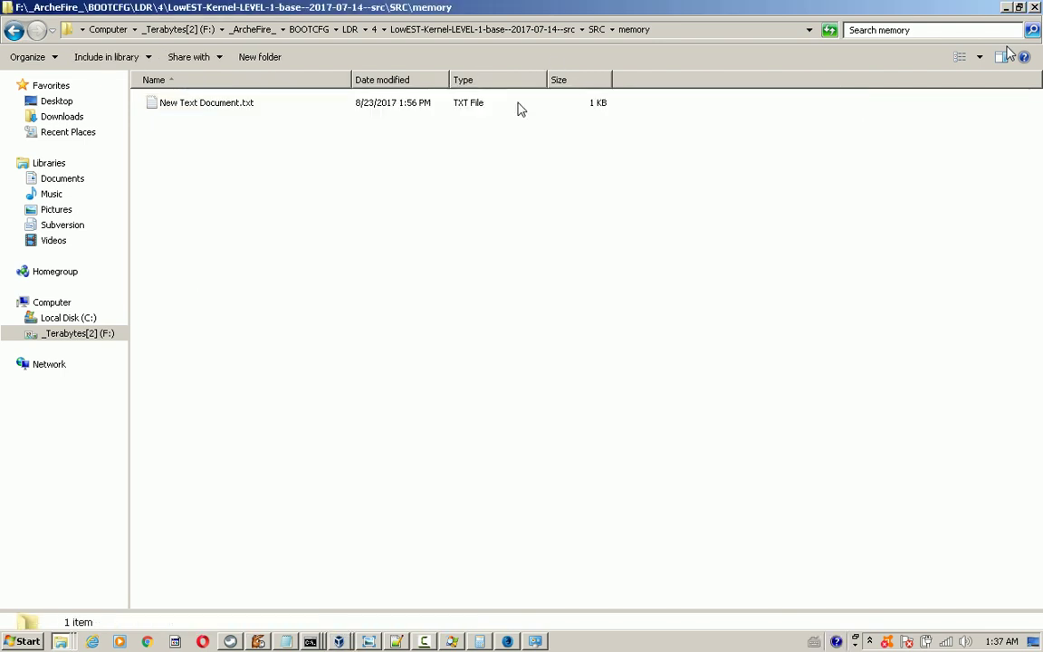
key(alt+Tab)
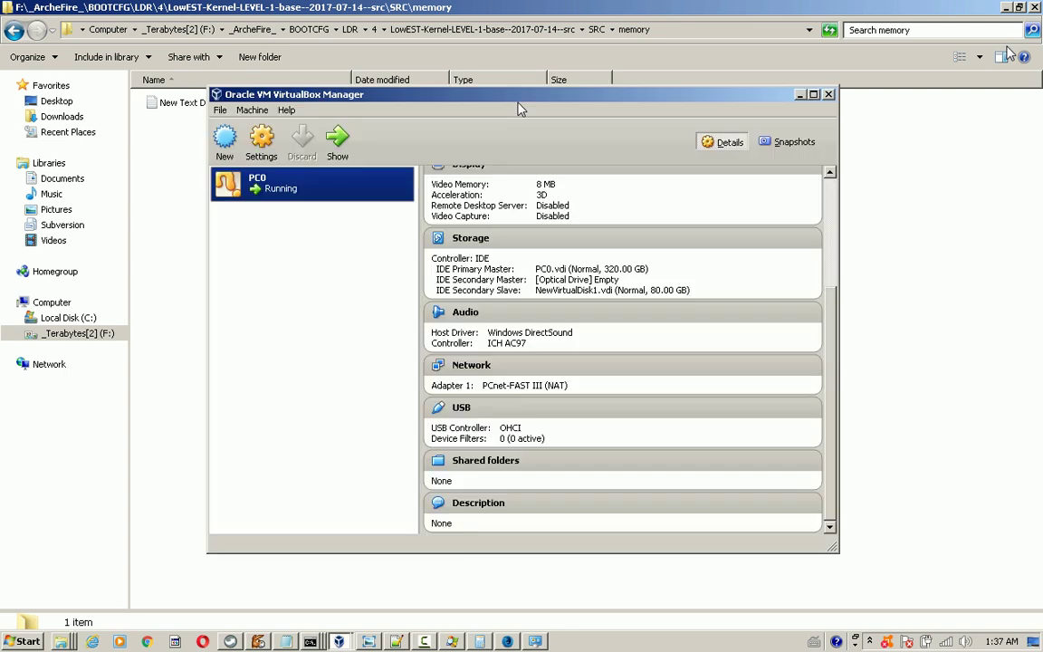
click(261, 137)
click(317, 246)
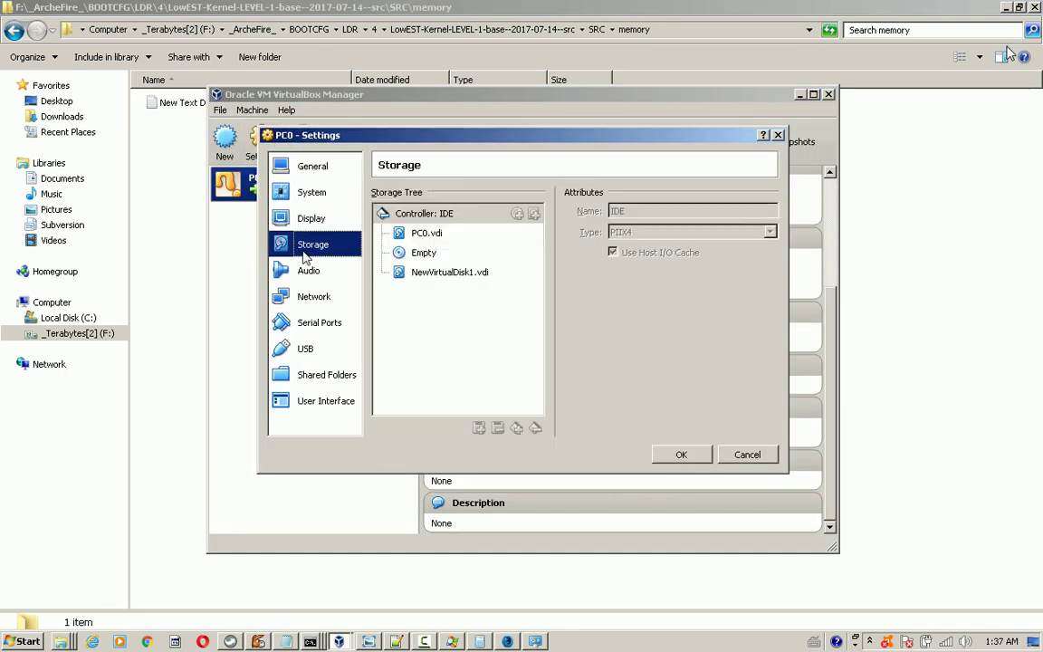
click(422, 254)
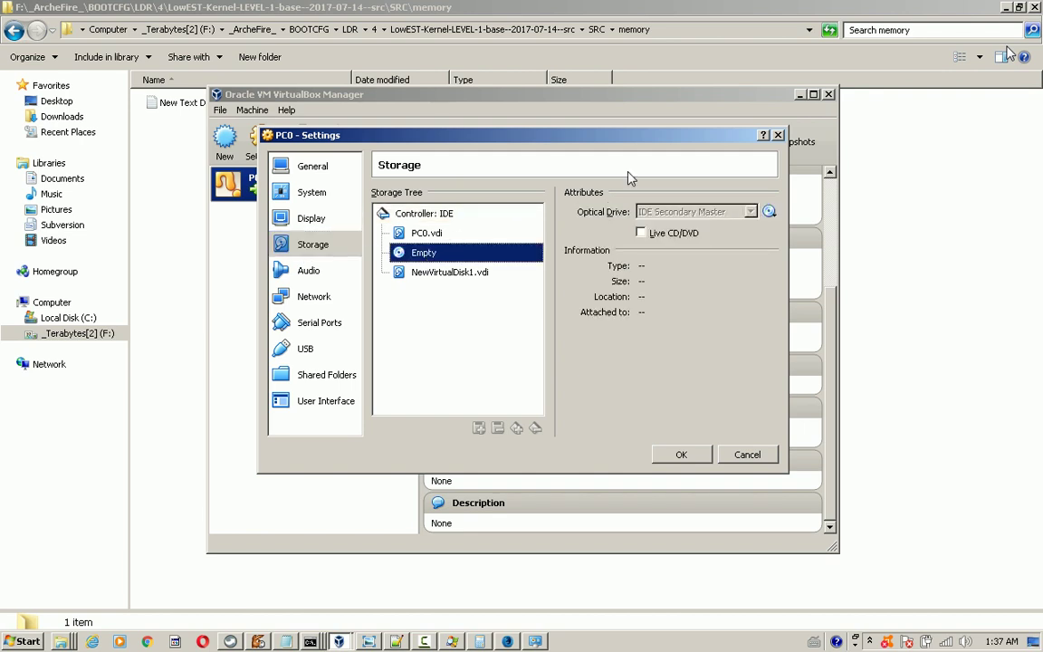
click(767, 214)
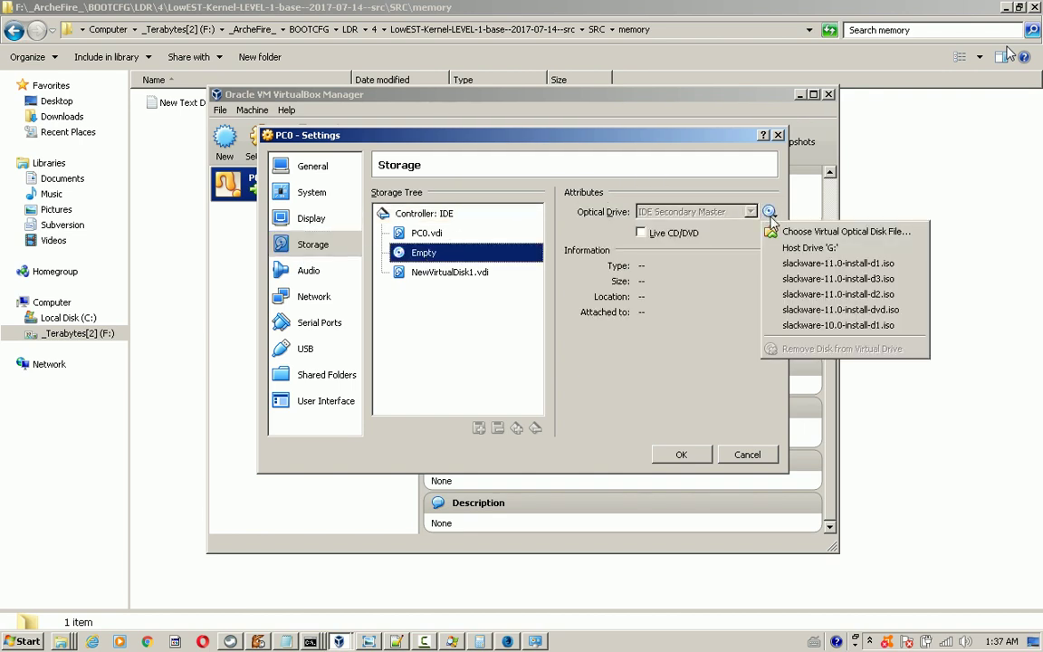
click(801, 263)
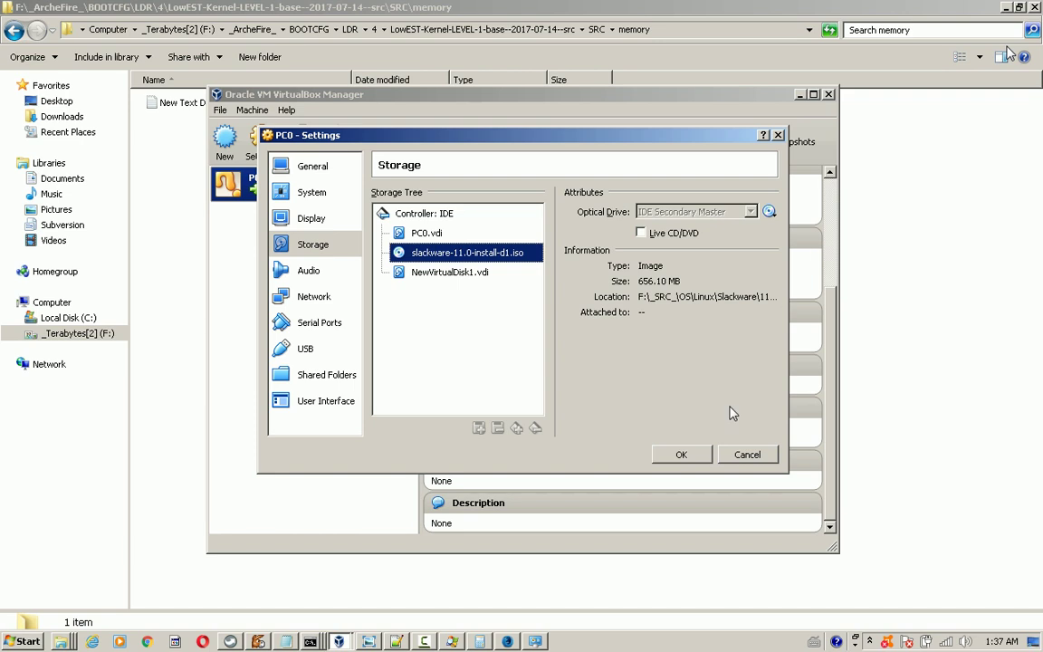
click(697, 457)
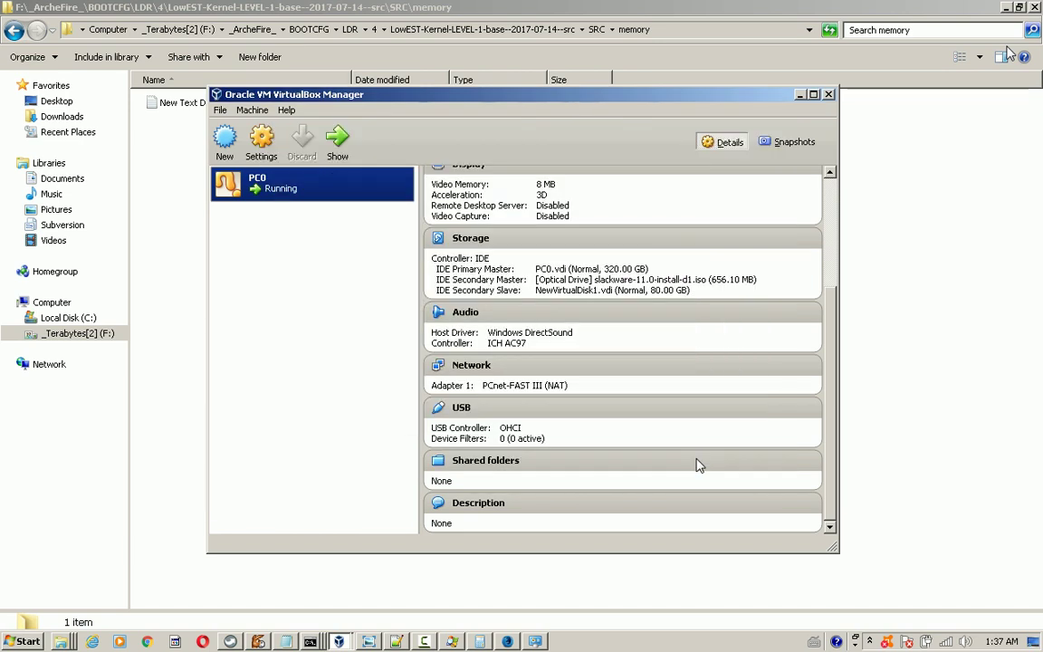
key(alt+Tab)
key(alt+Tab)
key(alt+Tab)
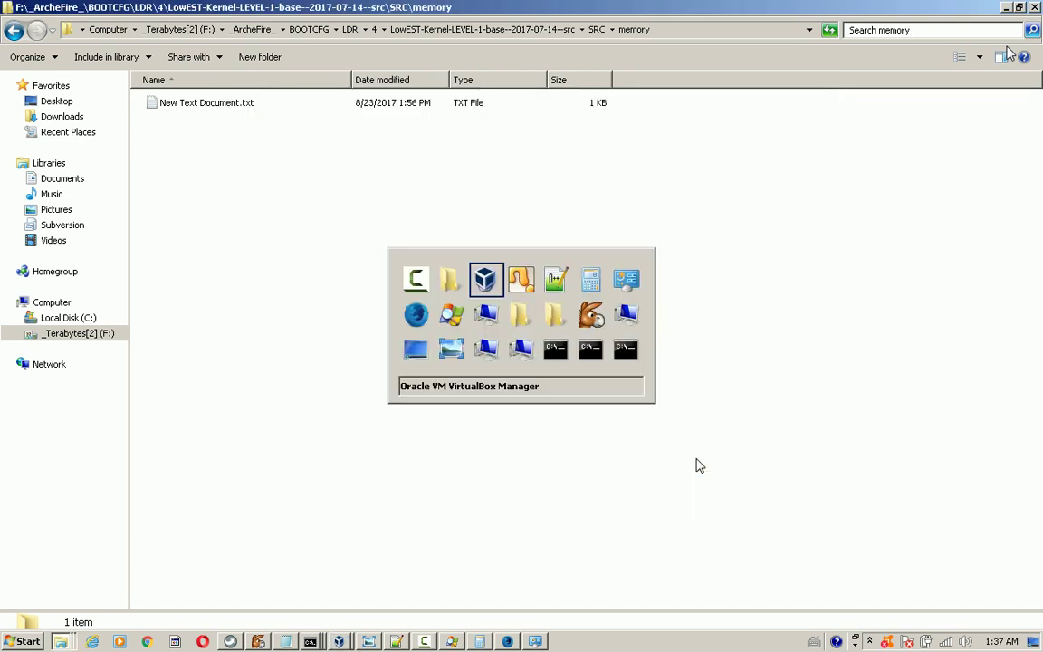
Step: Cancel out of the Slackware setup menu back to the root prompt
key(Down)
key(Down)
key(Down)
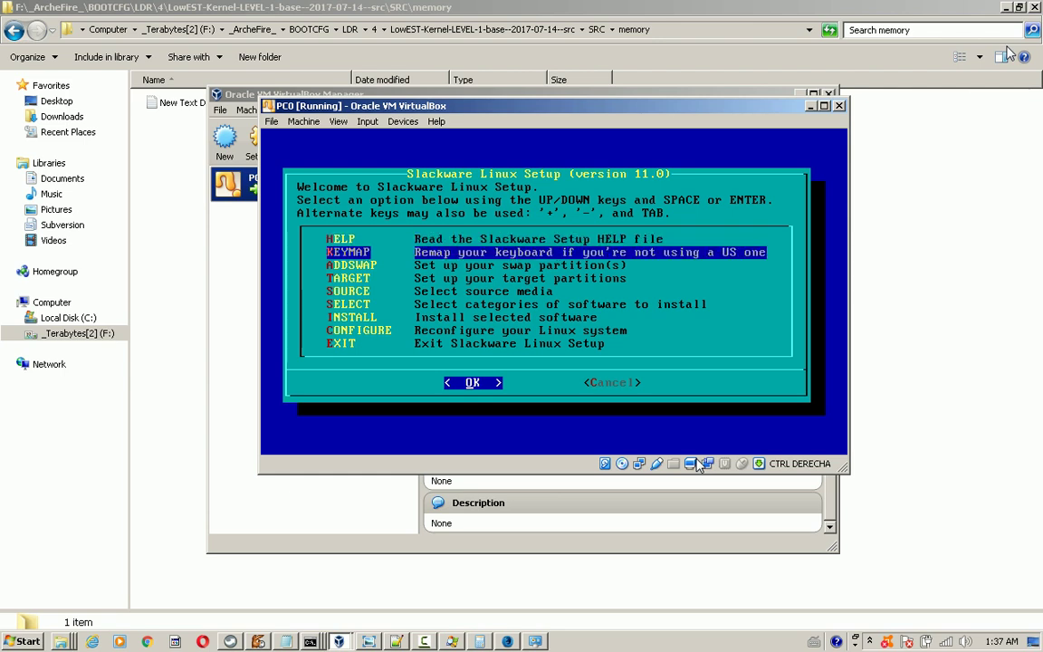
key(Down)
key(Down)
key(Down)
key(Down)
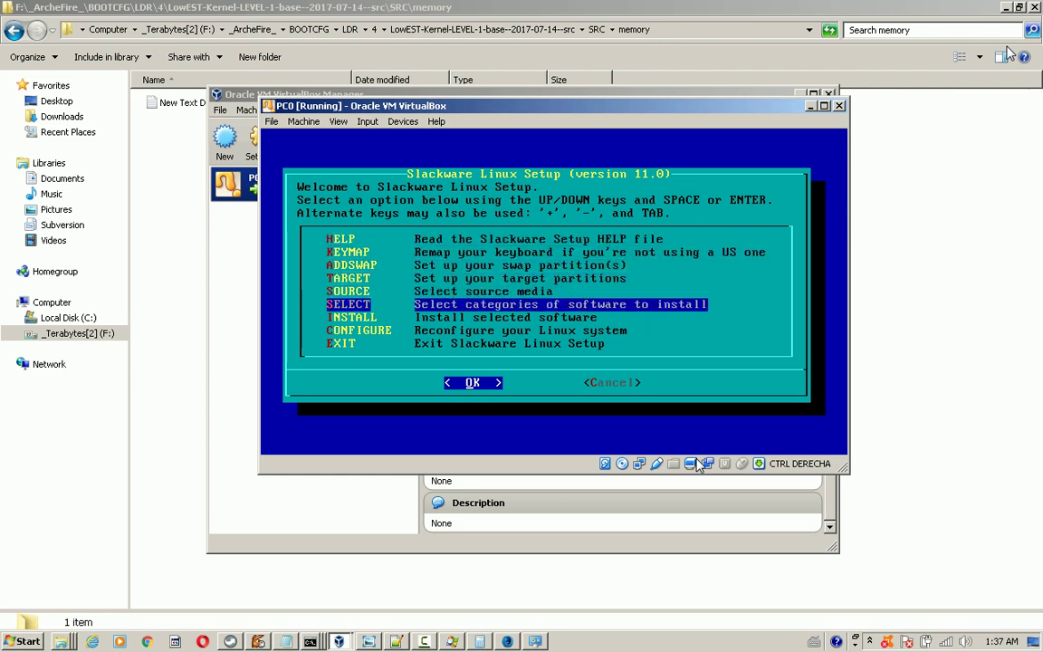
key(Home)
key(Down)
key(Tab)
key(Return)
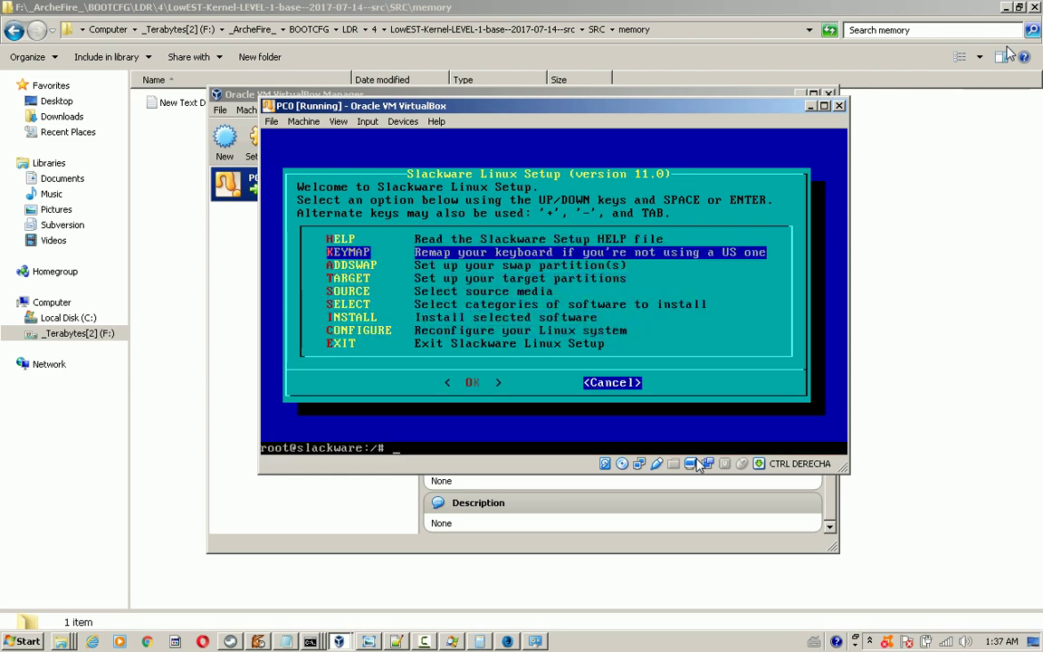
Step: Relaunch setup and browse its menu options from HELP down through TARGET, CONFIGURE and EXIT
text(setup)
key(Return)
key(Down)
key(Down)
key(Down)
key(Down)
key(Down)
key(Down)
key(Down)
key(Home)
key(Down)
key(Down)
key(Down)
key(Home)
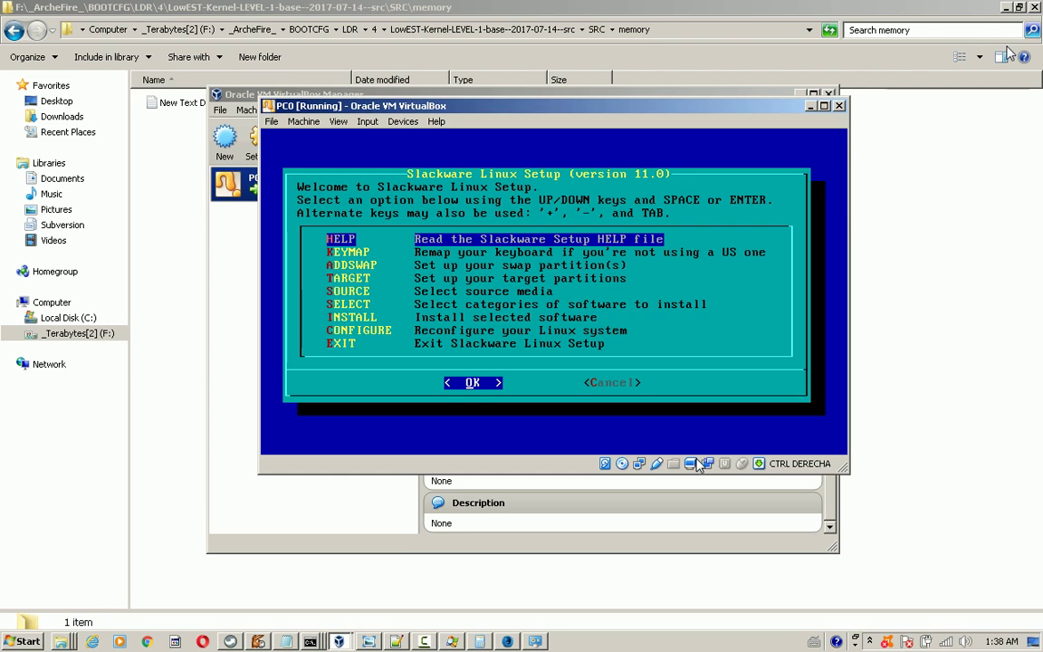
key(Down)
key(Down)
key(Down)
key(Down)
key(Down)
key(Home)
key(Down)
key(Down)
key(Down)
key(Down)
key(Home)
key(Down)
key(Up)
key(Down)
key(Down)
key(Home)
key(Down)
key(Down)
key(Down)
key(Home)
key(Down)
key(Down)
key(Down)
key(Down)
key(Home)
key(Down)
key(Down)
key(Down)
key(Down)
key(Down)
key(Home)
key(Down)
key(Down)
key(Down)
key(Down)
key(Down)
key(Down)
key(Home)
key(Down)
key(Down)
key(Down)
key(Down)
key(Down)
key(Down)
key(Down)
key(Home)
key(Down)
key(Down)
key(Down)
key(Down)
key(Down)
key(Down)
key(Down)
key(Down)
key(Home)
key(Down)
Step: Cancel setup again and list every shell command at the root prompt, ending with zsoelim
key(Tab)
key(Return)
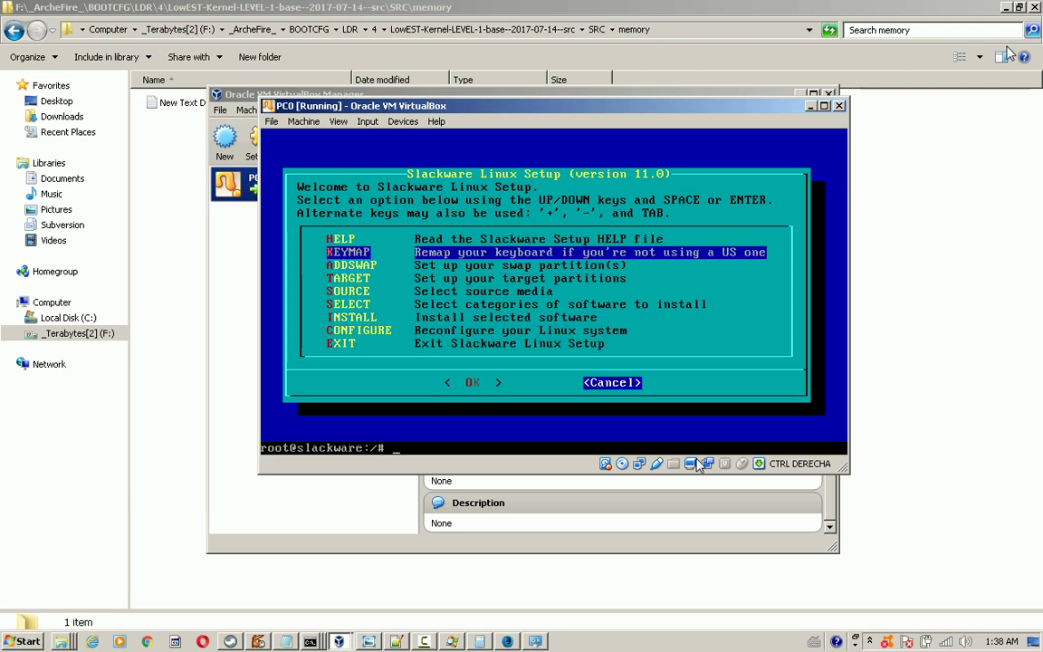
key(Tab)
key(Tab)
key(y)
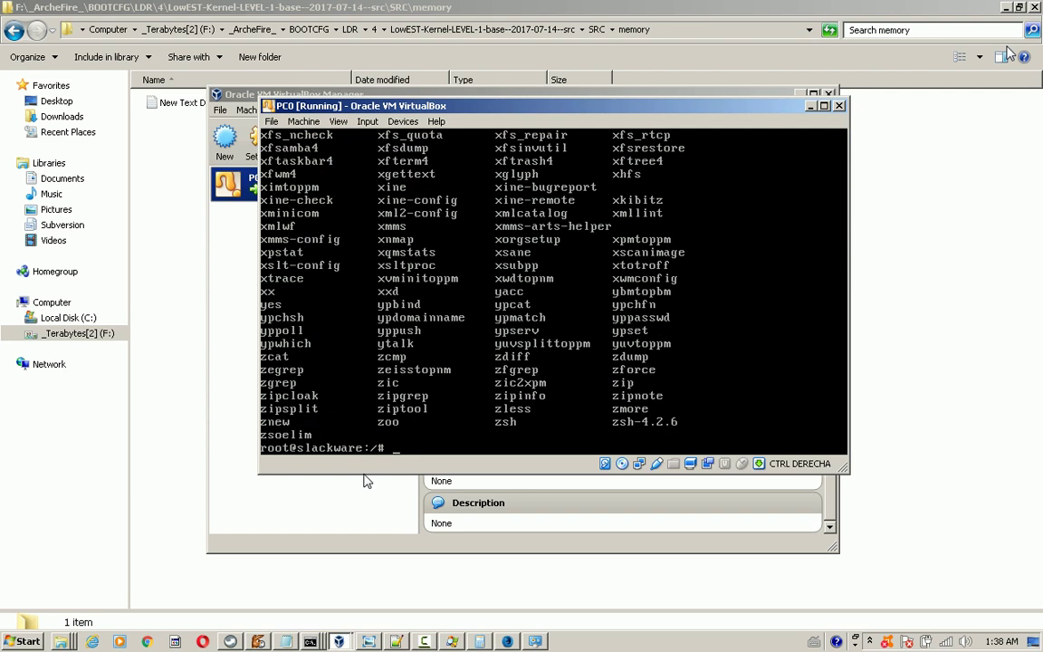
click(215, 298)
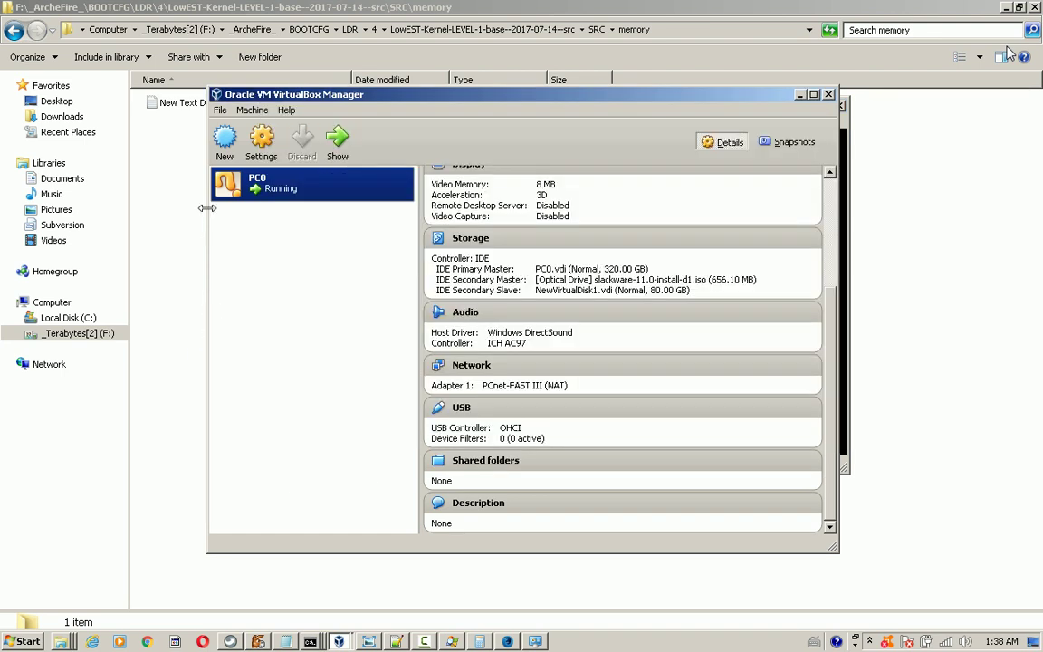
click(258, 137)
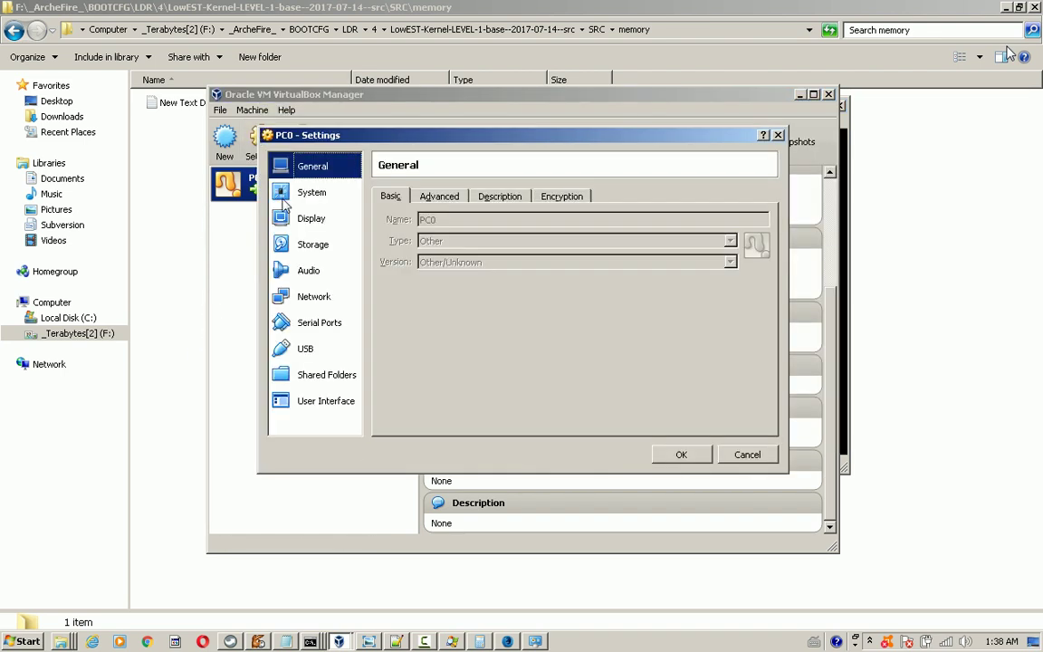
click(309, 245)
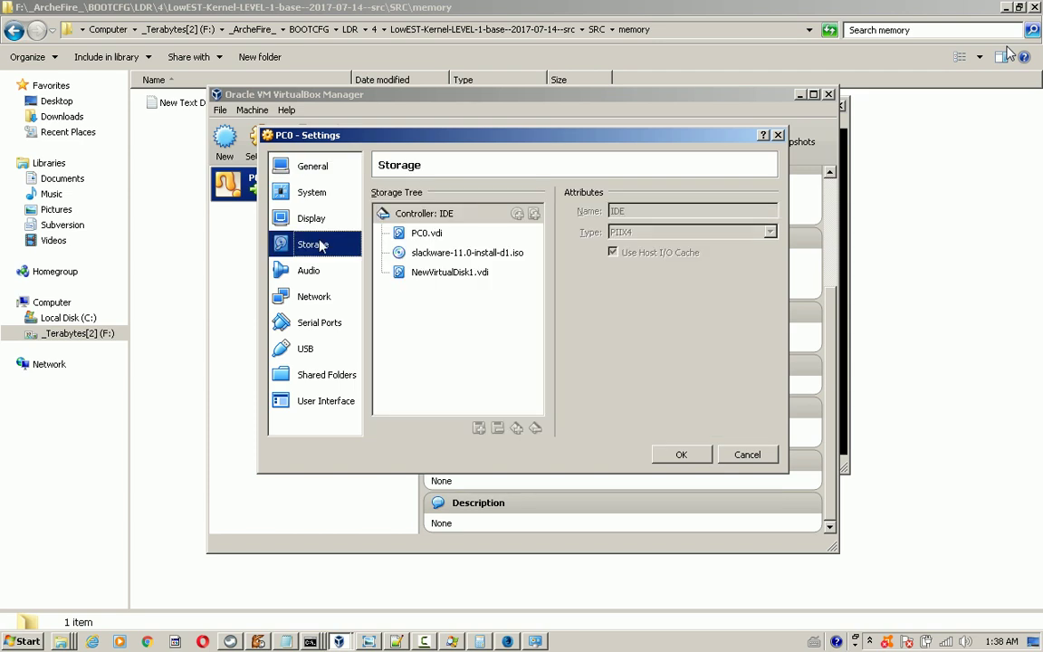
click(412, 258)
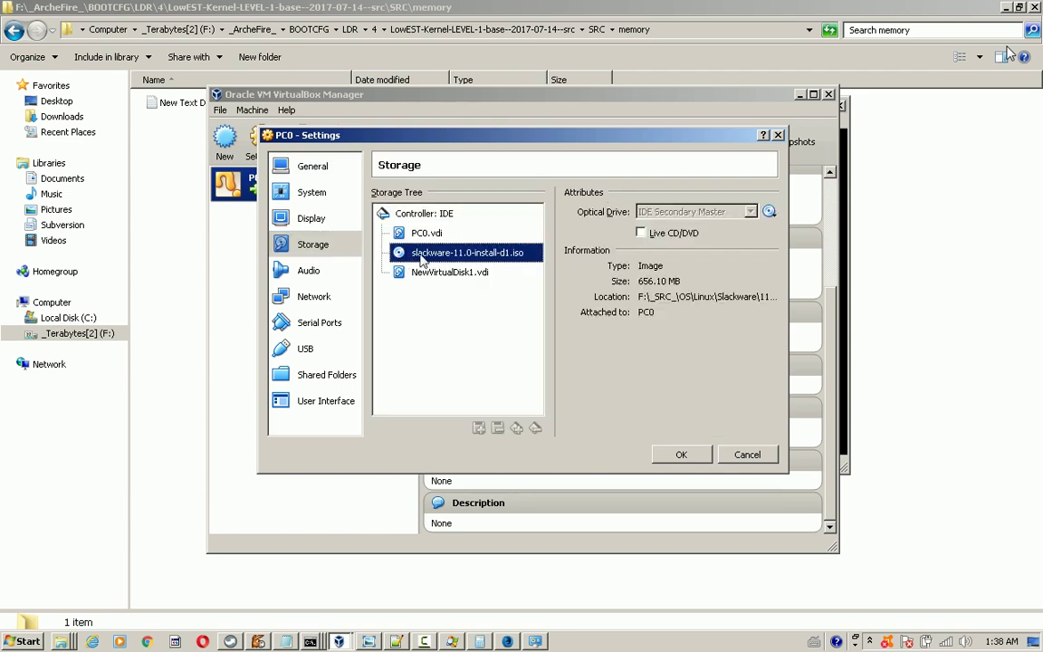
click(680, 454)
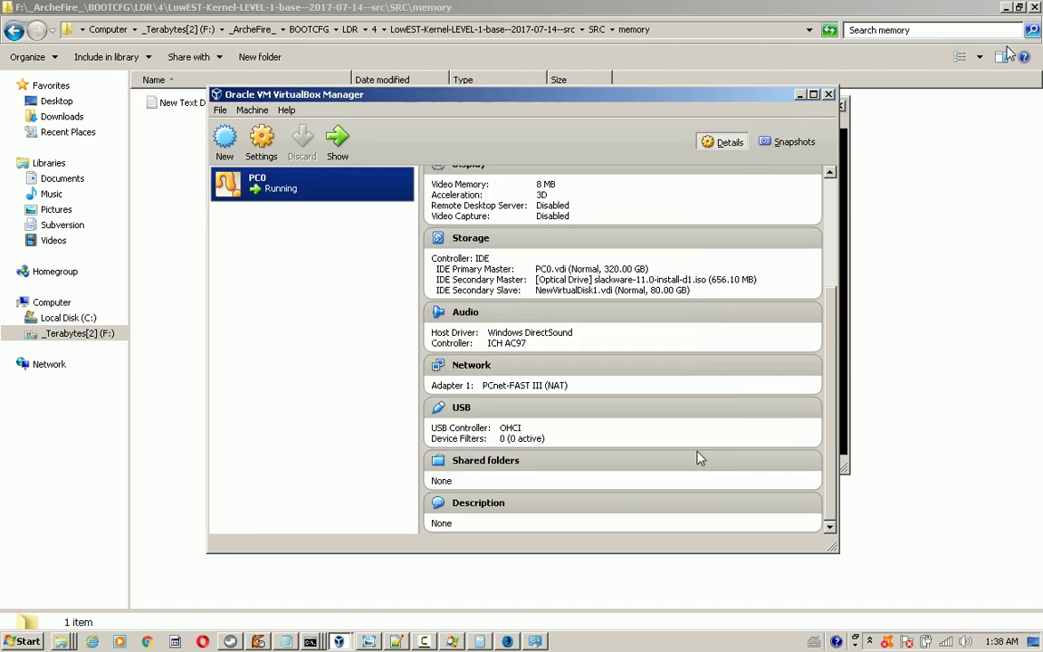
click(842, 344)
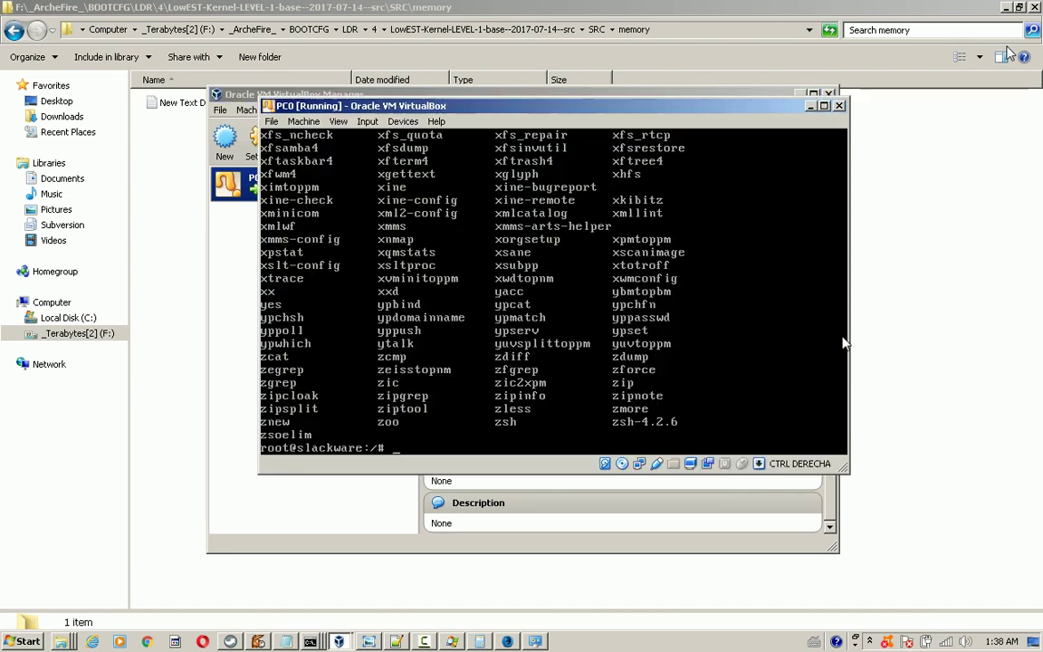
Step: Dismiss the VirtualBox notice and relaunch setup at the root prompt
key(Return)
text(setup)
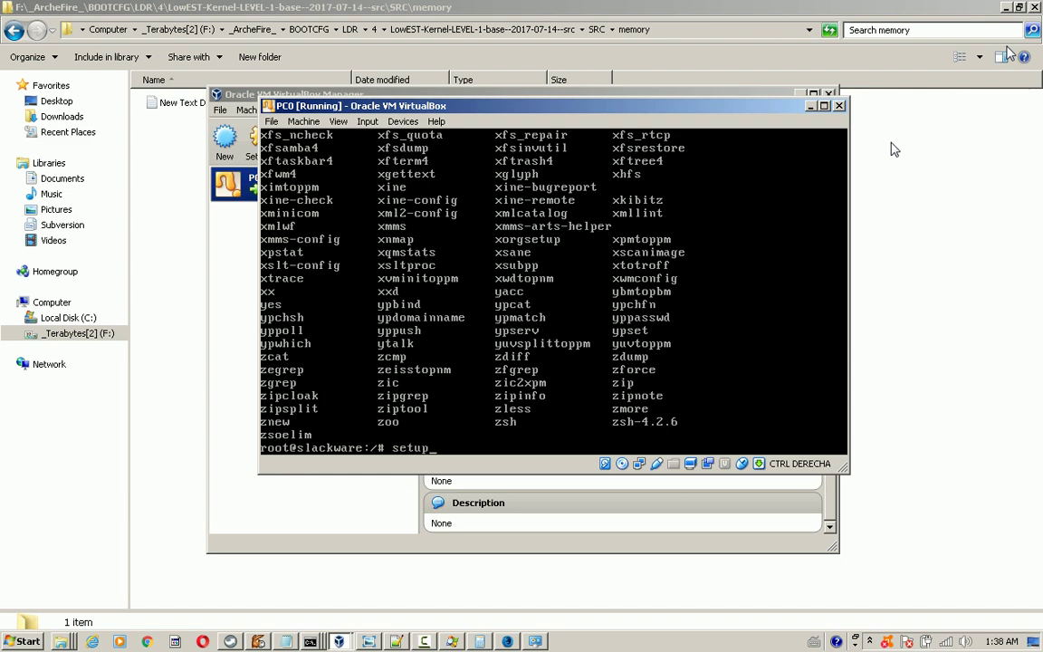
key(Return)
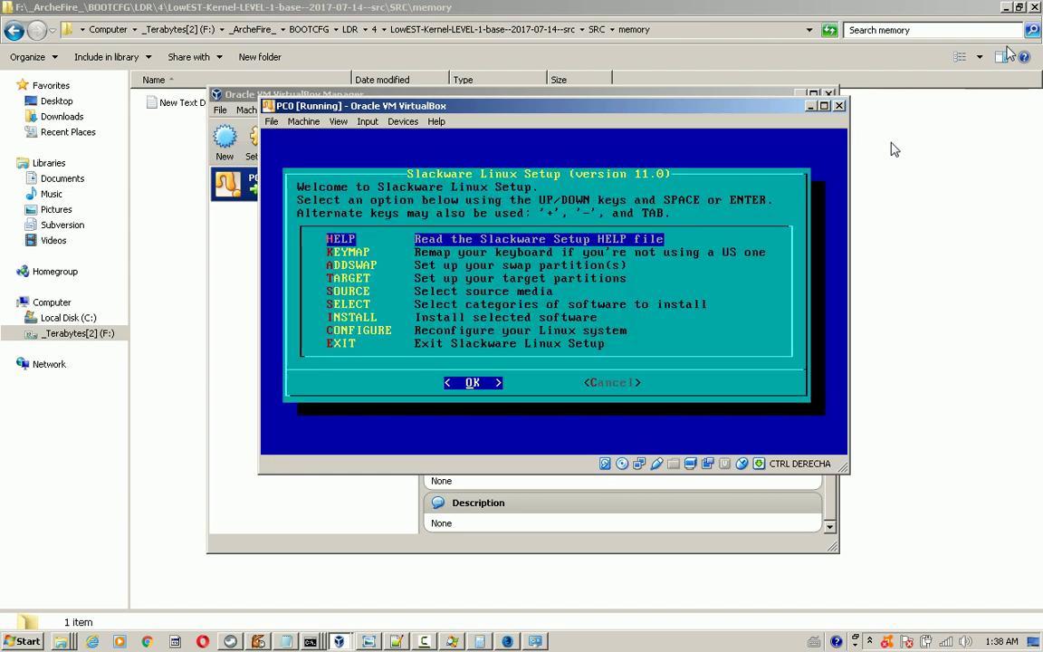
Step: Browse the setup menu between HELP, KEYMAP, ADDSWAP and INSTALL
key(Down)
key(Up)
key(Down)
key(Down)
key(Up)
key(Up)
key(Down)
key(Down)
key(Up)
key(Up)
key(Down)
key(Down)
key(Down)
key(Down)
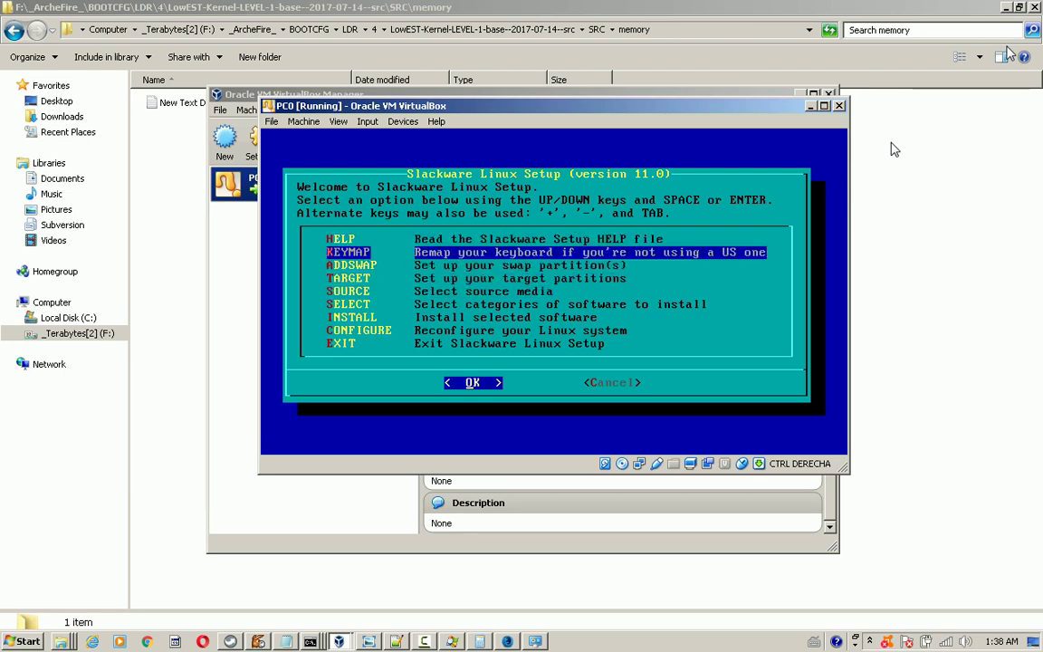
key(Up)
key(Up)
key(Up)
key(Up)
key(Down)
key(Down)
key(Down)
key(Down)
key(Down)
key(Down)
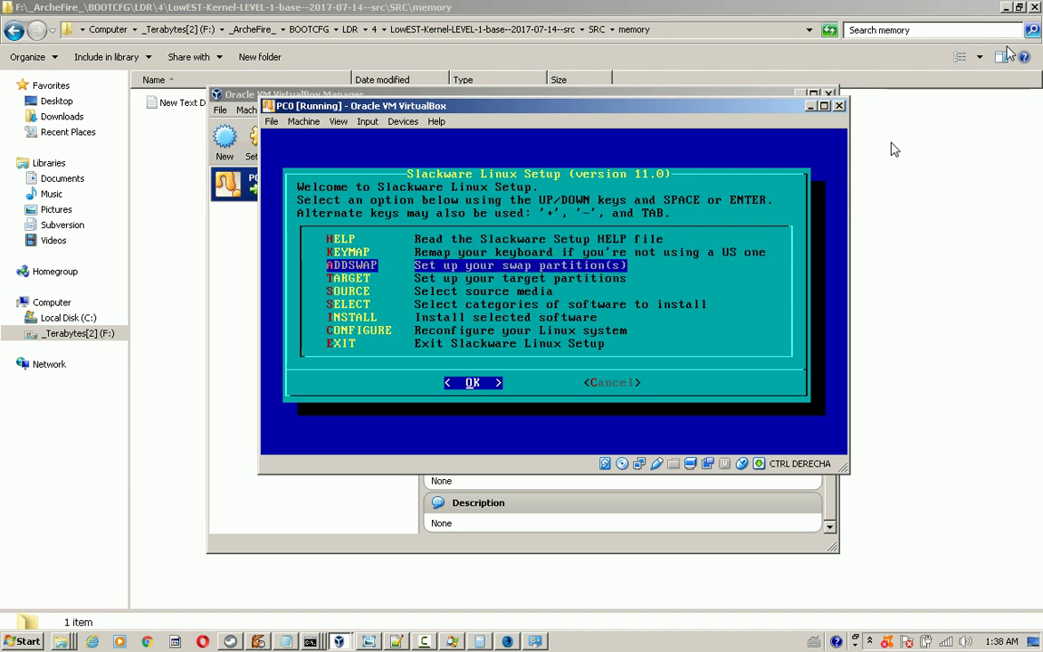
key(Up)
key(Up)
key(Up)
key(Up)
key(Up)
key(Down)
key(Down)
key(Down)
key(Down)
key(Down)
key(Up)
key(Up)
key(Up)
key(Up)
key(Up)
key(Up)
key(Down)
key(Down)
key(Down)
key(Down)
key(Down)
key(Down)
key(Down)
key(Up)
key(Up)
key(Up)
key(Up)
key(Up)
key(Up)
key(Up)
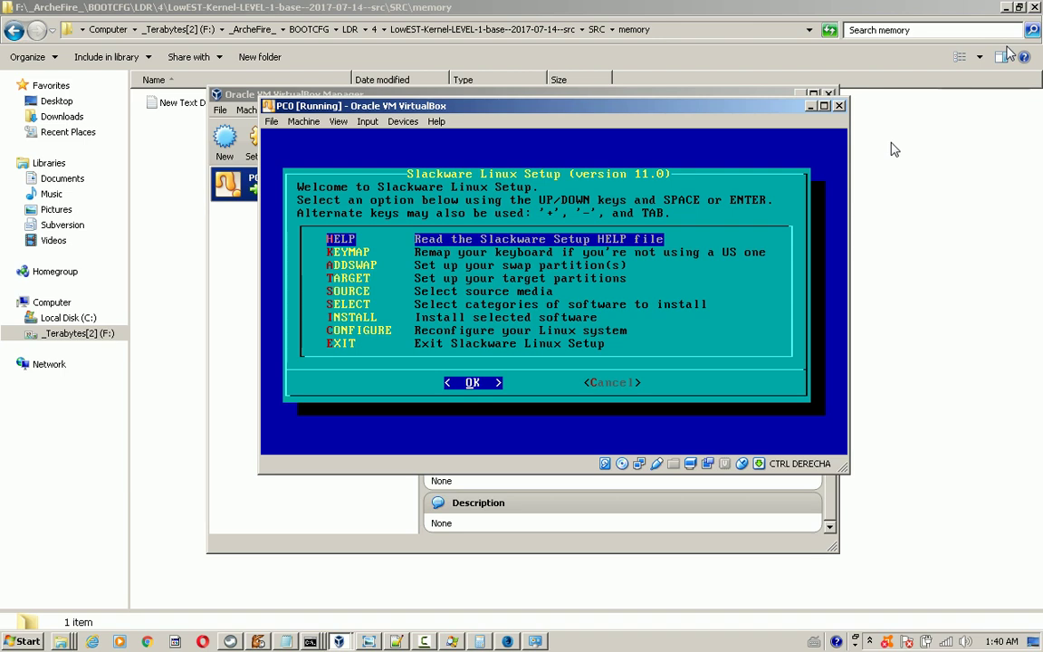
Step: Exit setup, list the root directory, and try renaming boot with ren and mv commands
key(Escape)
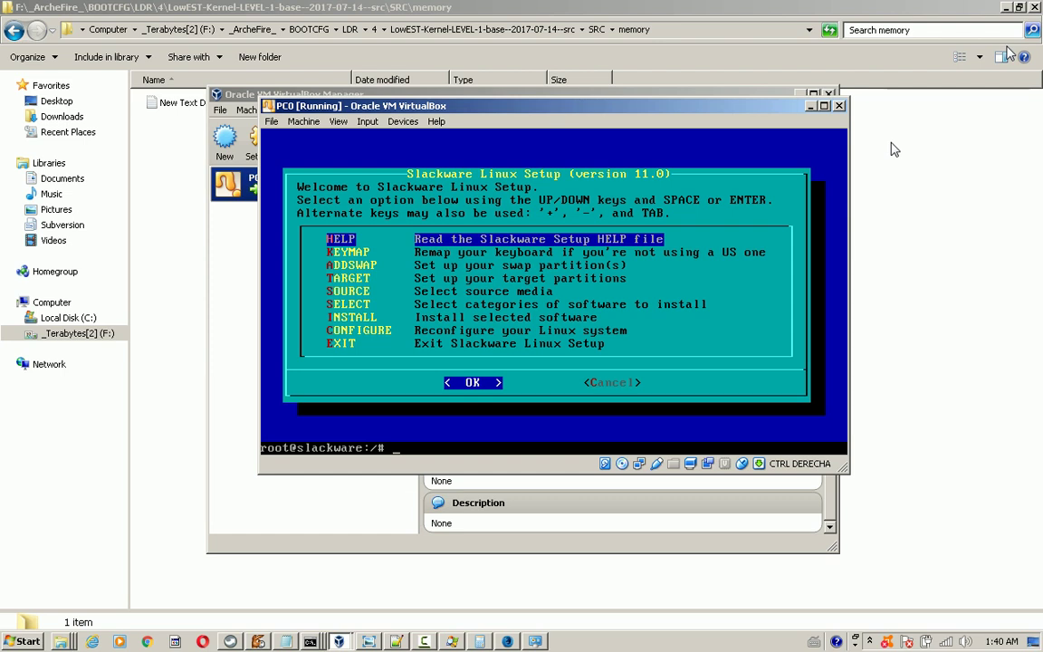
text(ls)
key(Return)
text(ren boot)
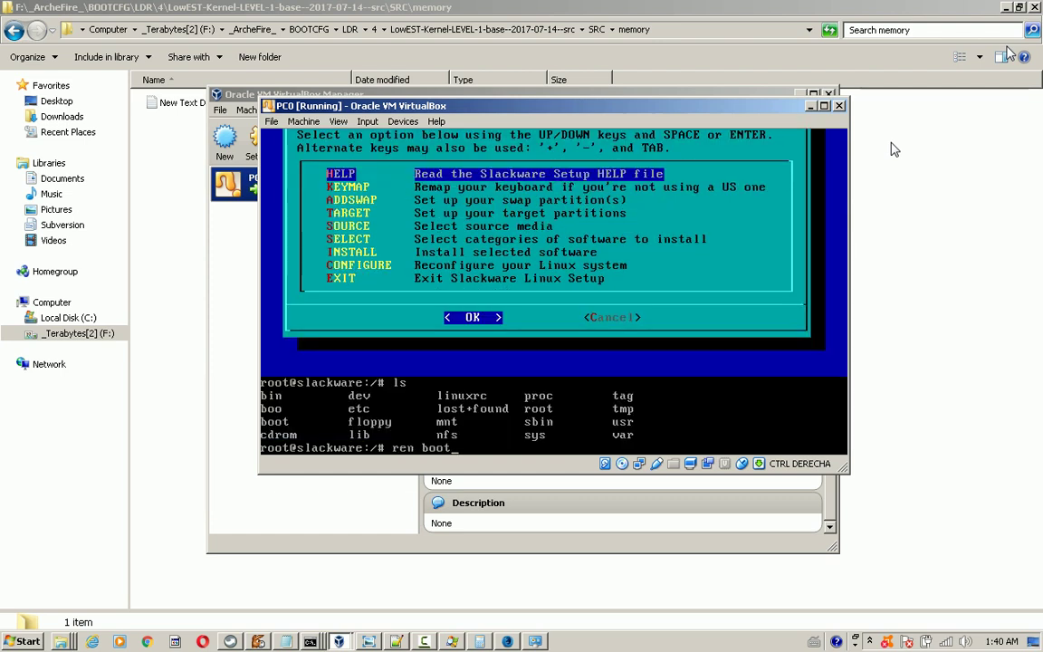
text( bo)
key(BackSpace)
key(BackSpace)
key(BackSpace)
key(BackSpace)
key(BackSpace)
key(BackSpace)
key(BackSpace)
key(BackSpace)
key(BackSpace)
key(BackSpace)
key(BackSpace)
text(n)
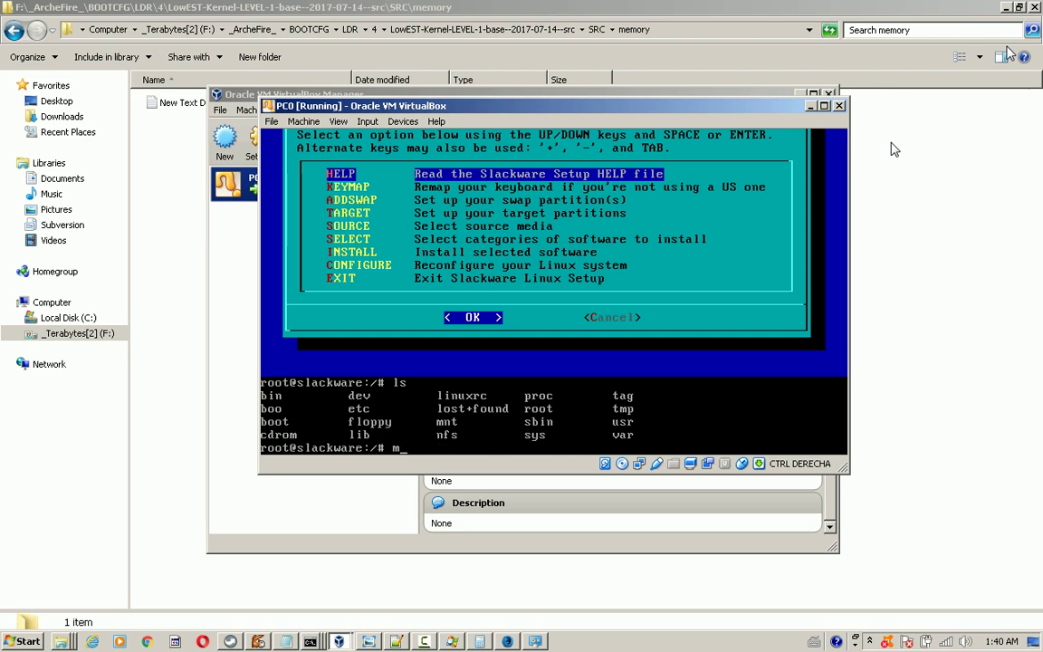
text(v boot bo)
key(Return)
text(ren )
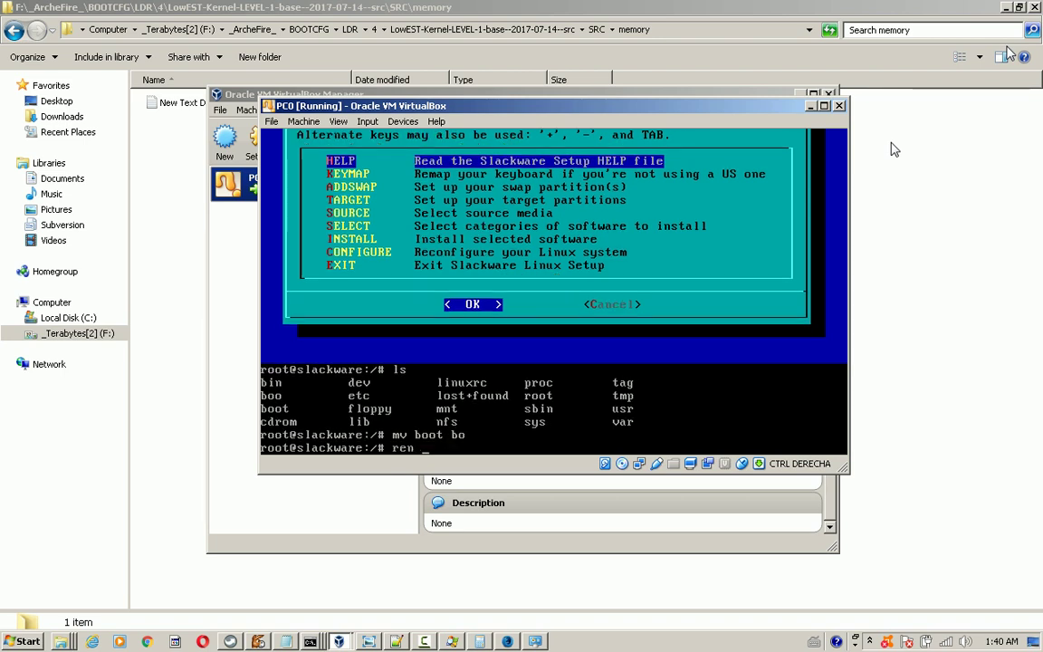
text(boo boot)
key(Return)
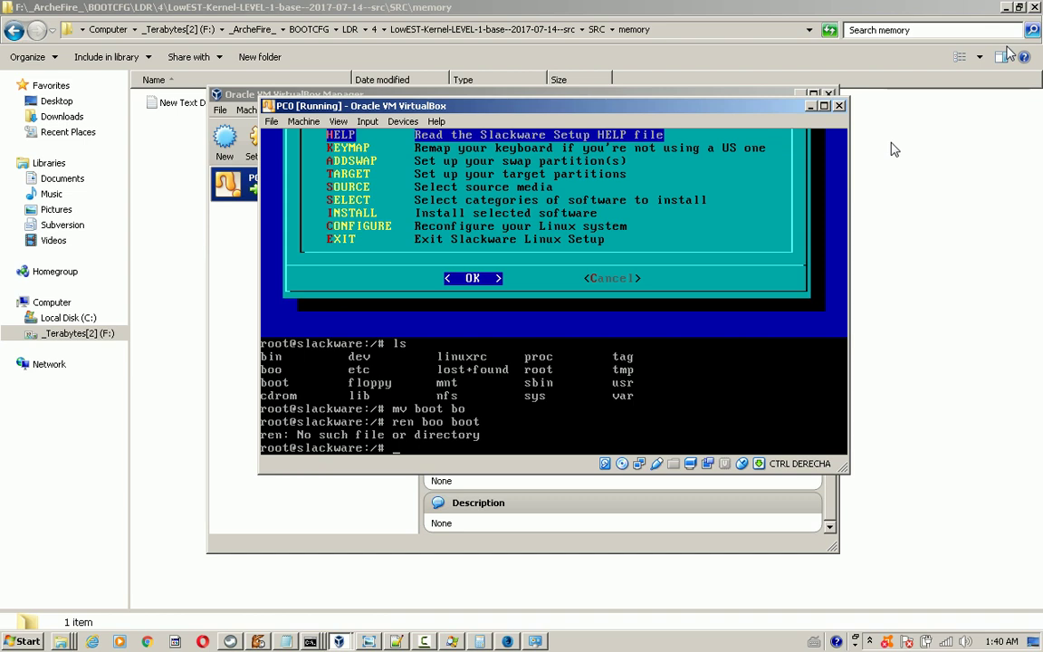
text(mv boo bo)
text(ot)
key(Return)
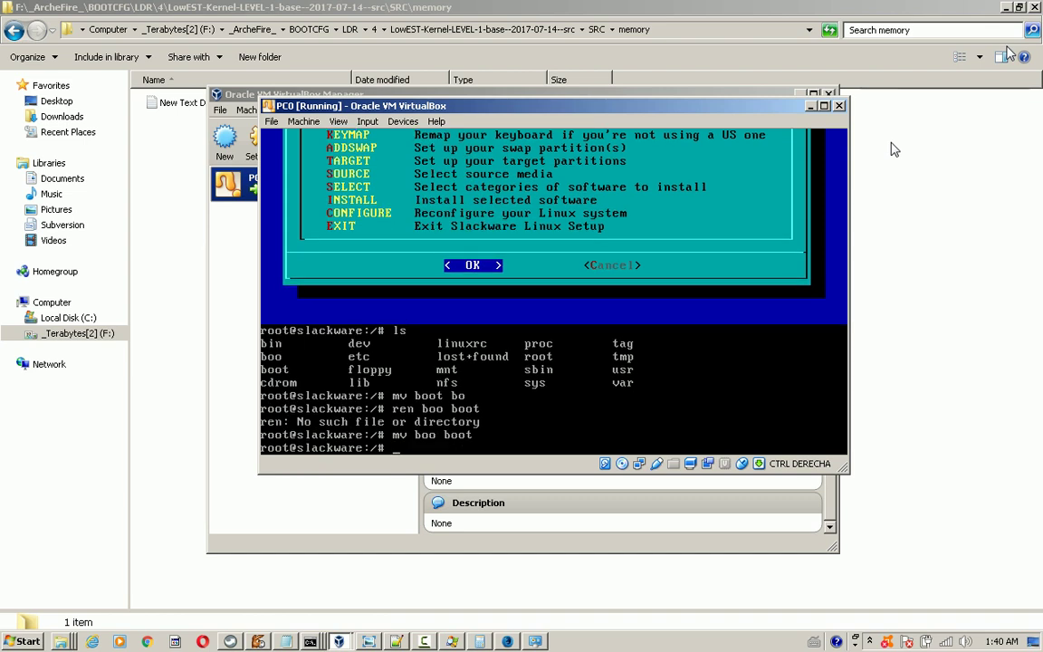
Step: Relaunch setup, jump through its menu by hotkeys to EXIT, and cancel back to the shell
text(etup)
key(Return)
text(setup)
key(Return)
key(a)
key(t)
key(h)
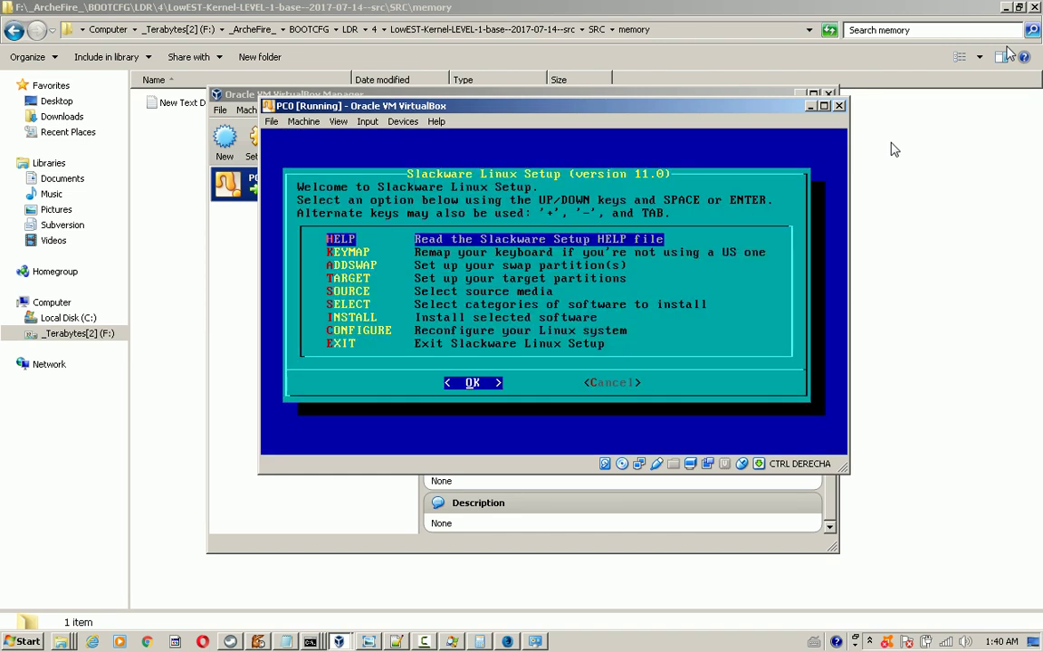
key(t)
key(s)
key(h)
key(k)
key(s)
key(i)
key(e)
key(Tab)
key(Return)
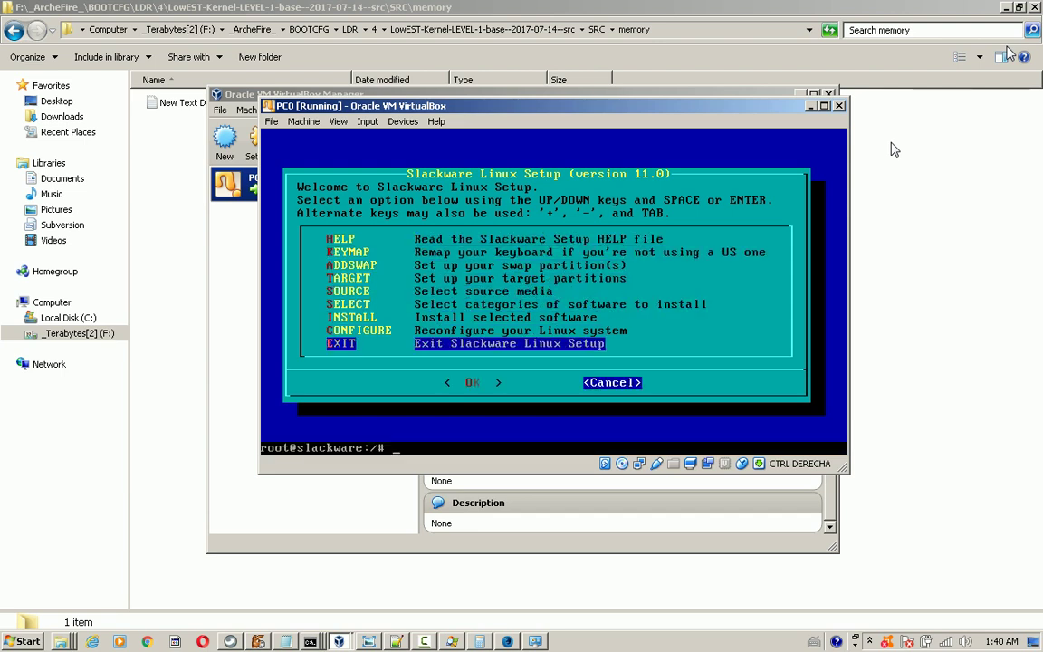
Step: List the root directory, then run mv boot boo and mv bo boot
text(ls)
key(Return)
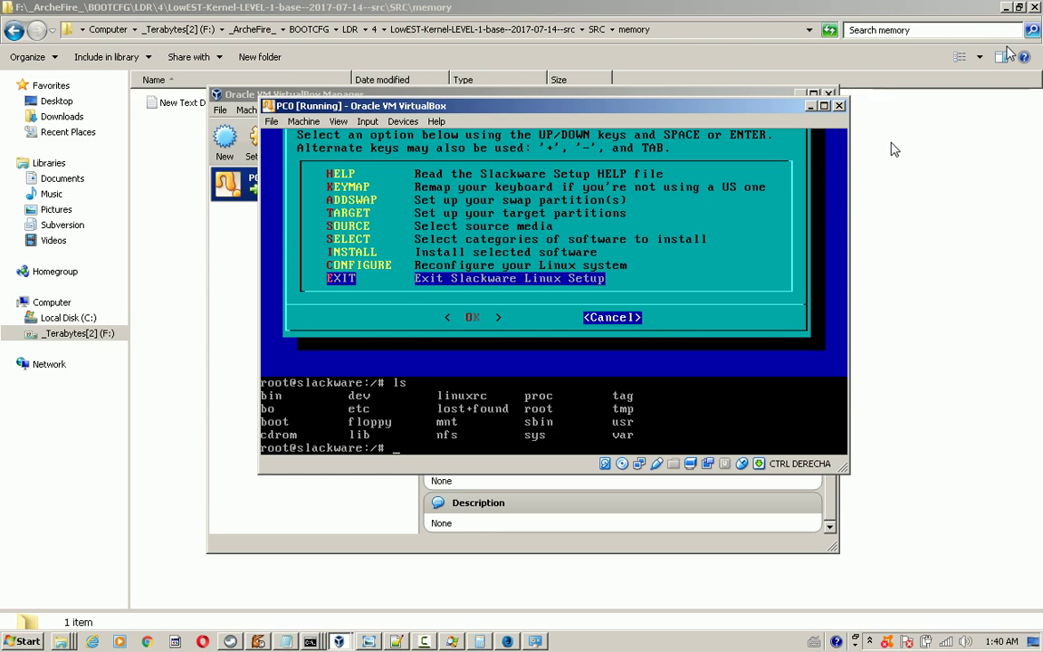
text(mv boot boo)
key(Return)
text(mv bo)
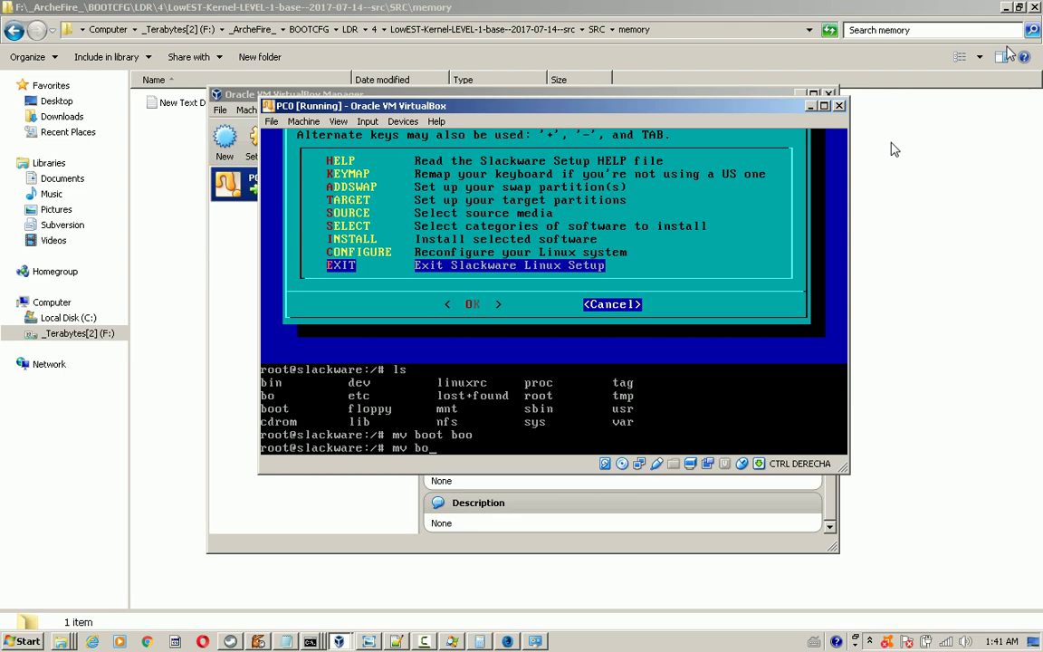
text( boot)
key(Return)
Step: List the root directory and the kernel files in /boot, then reboot the guest
text(ls)
key(Return)
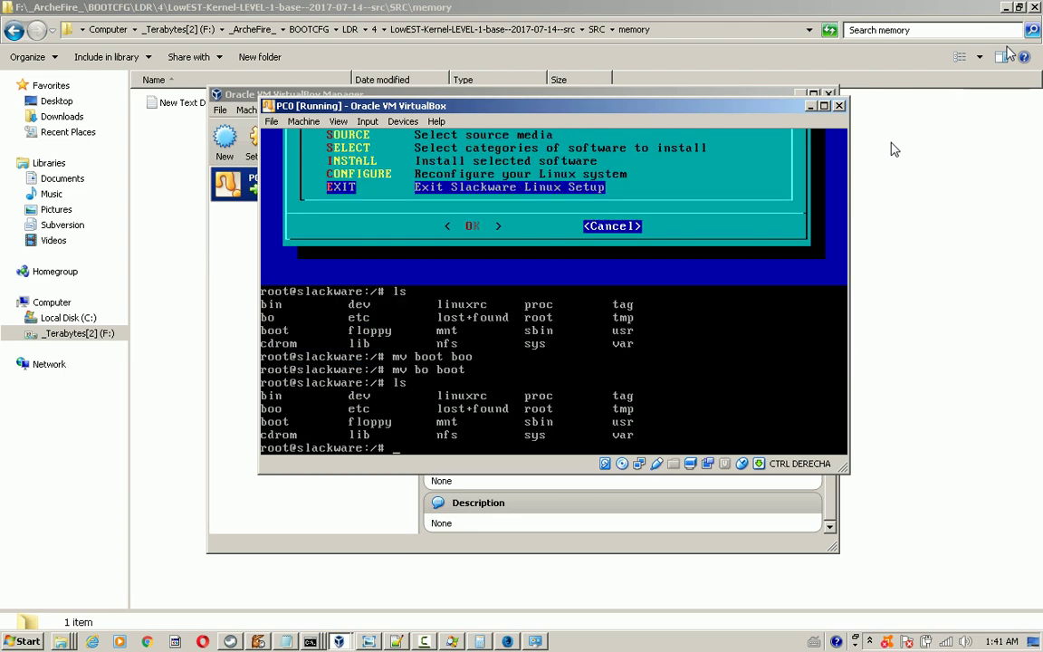
text(cd boot)
key(Return)
text(ls)
key(Return)
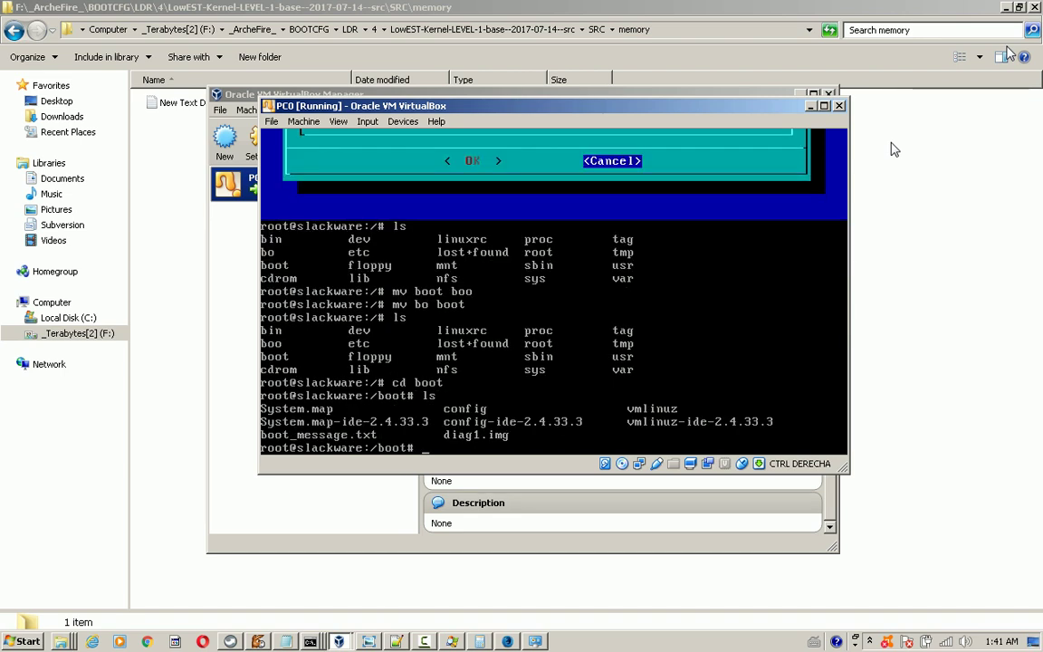
text(reboot)
key(Return)
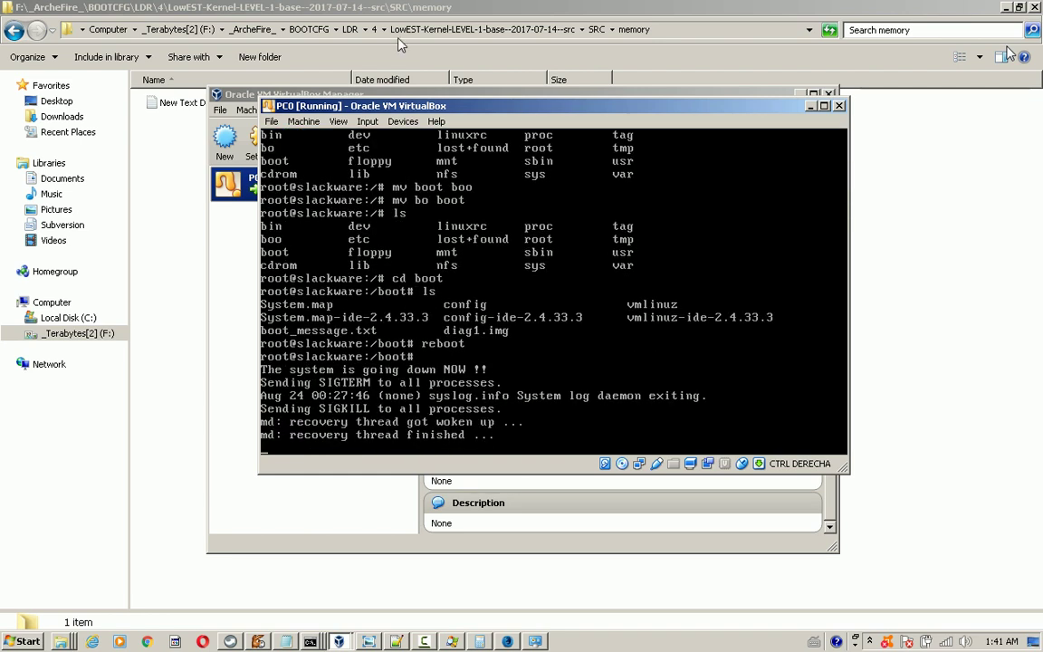
Step: View PC0's Storage settings, close with OK, dismiss the capture notice and return to the Manager
click(210, 201)
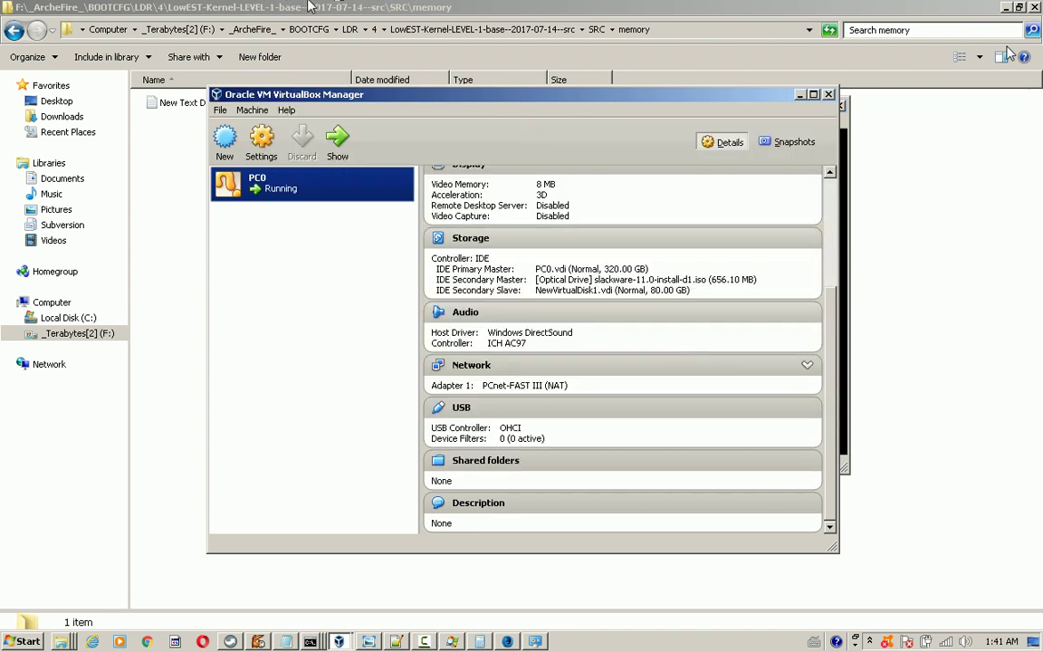
click(261, 145)
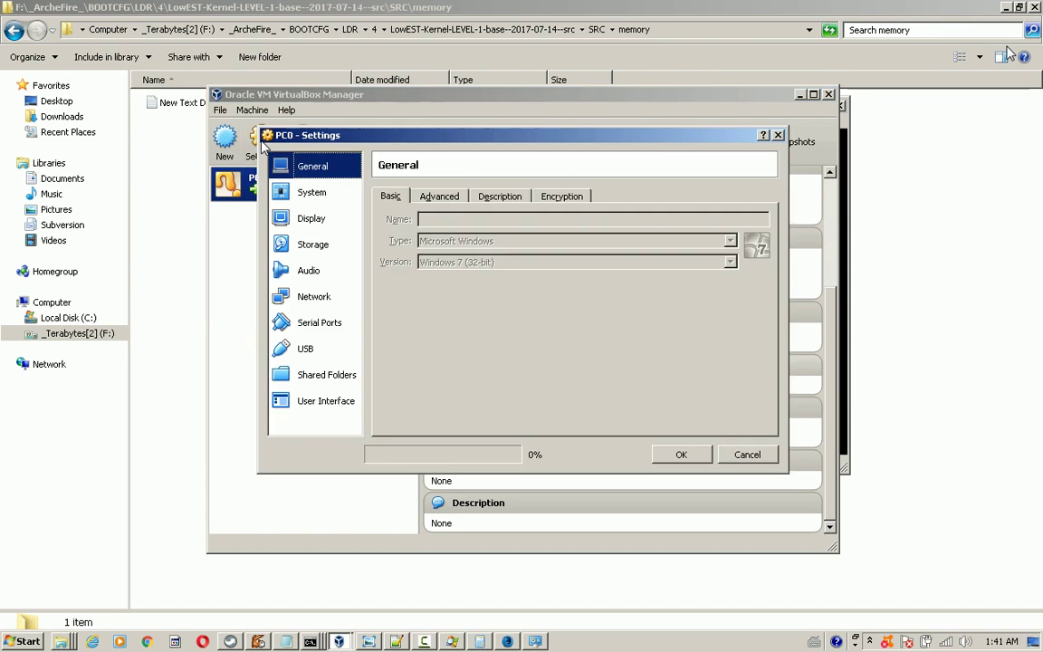
click(305, 248)
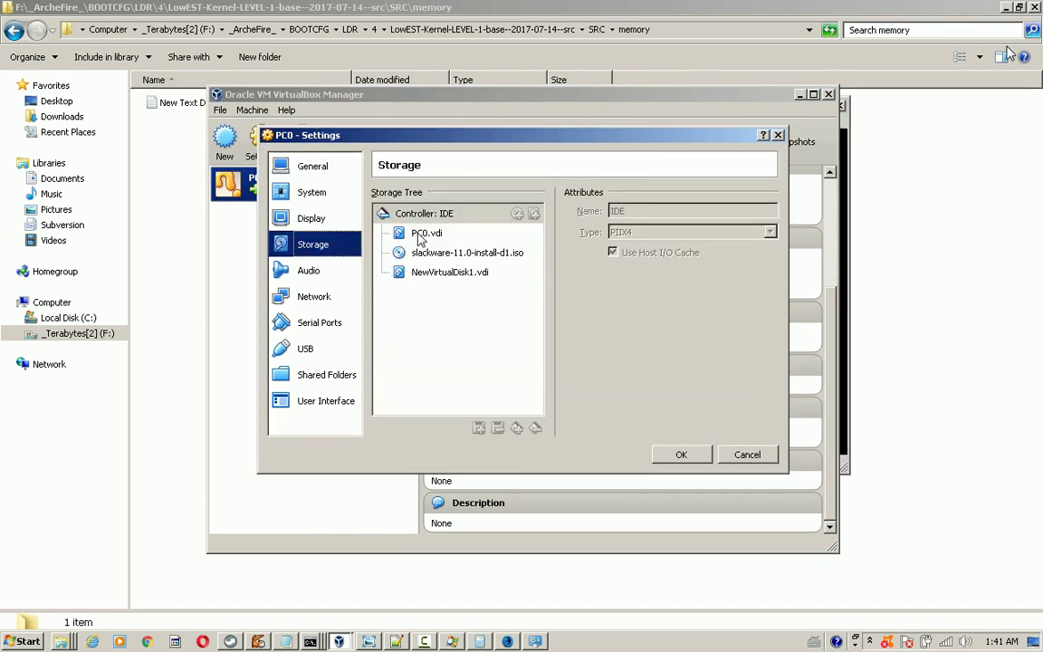
click(678, 454)
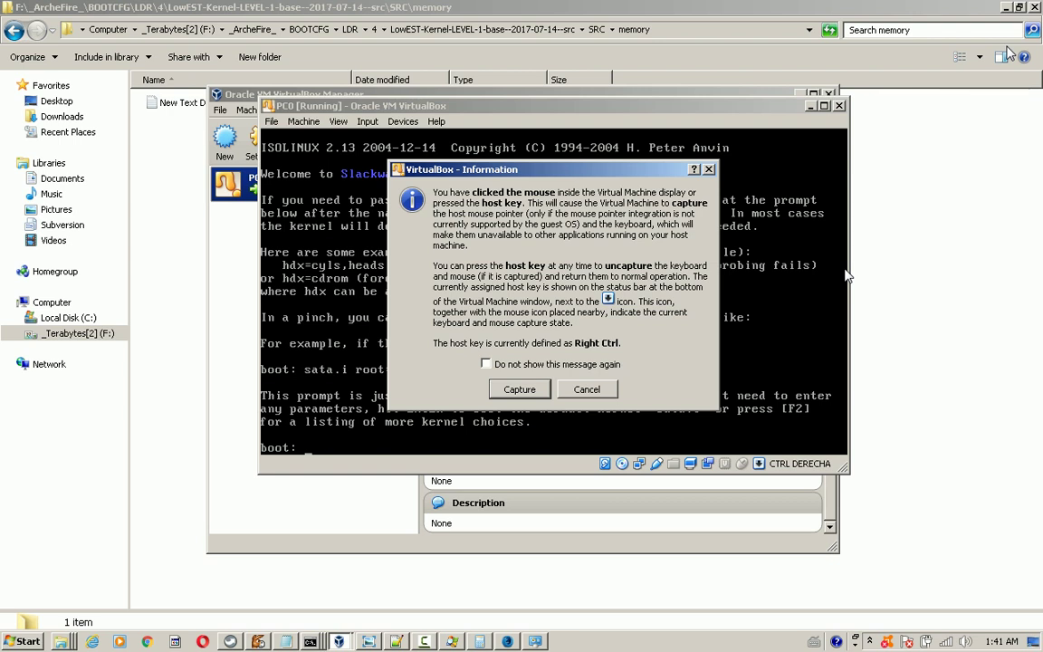
key(Return)
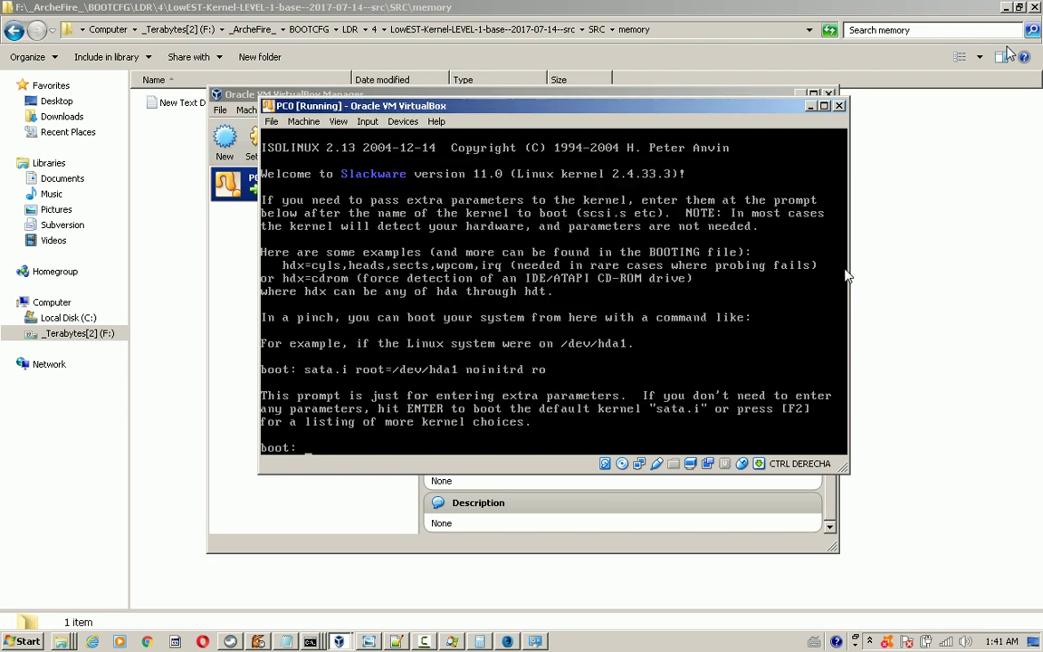
key(alt+Tab)
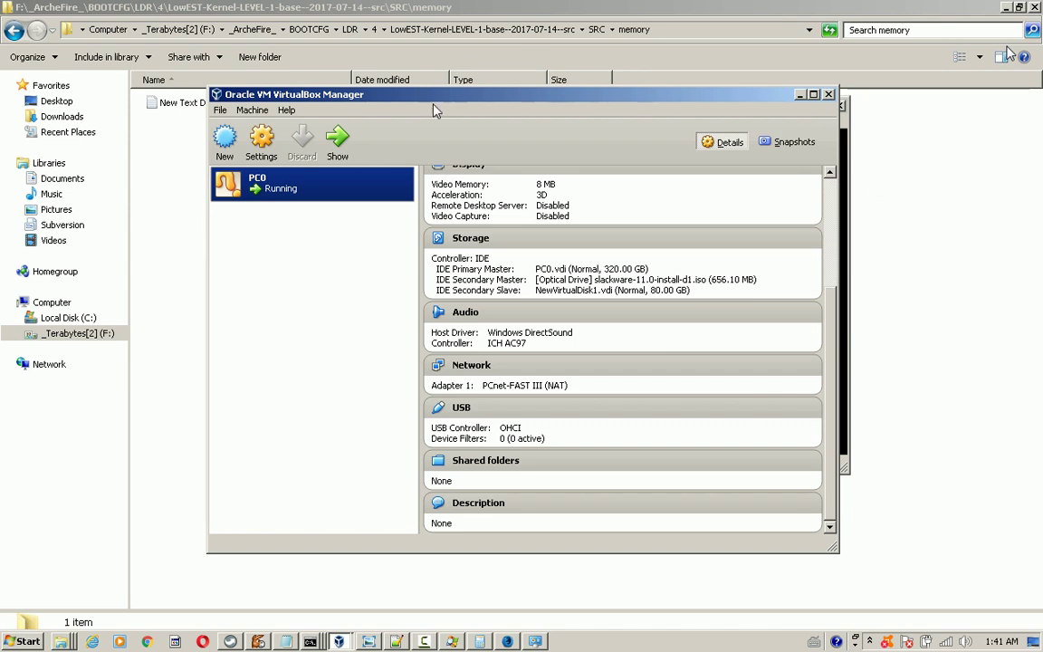
Step: Inspect PC0's storage, checking the slackware-11.0-install-d1.iso disc and the optical image list without changes
click(262, 138)
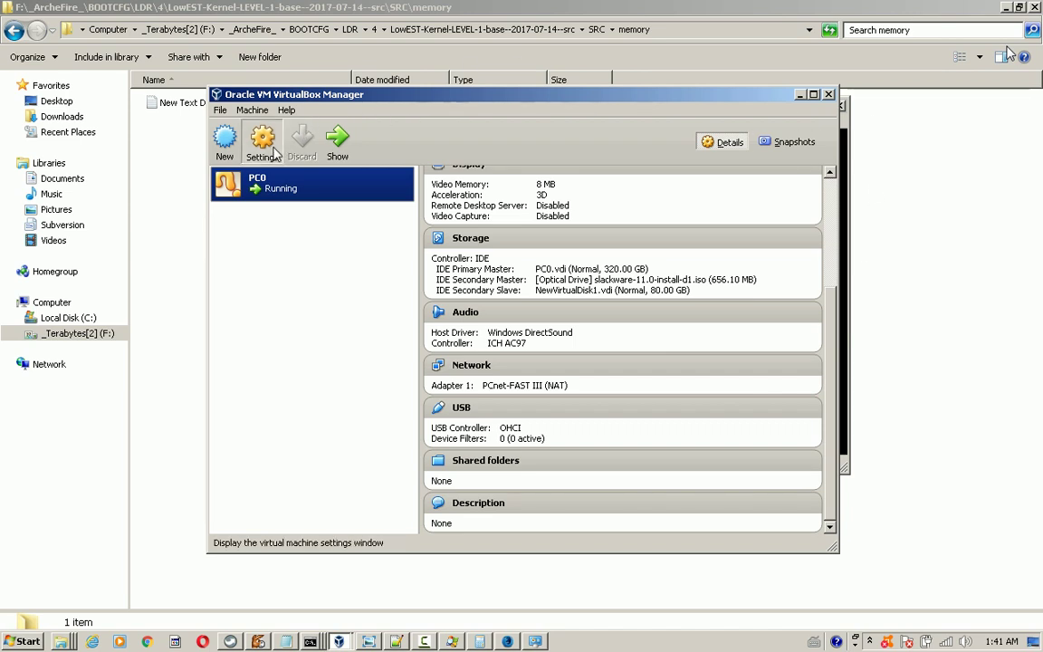
click(322, 242)
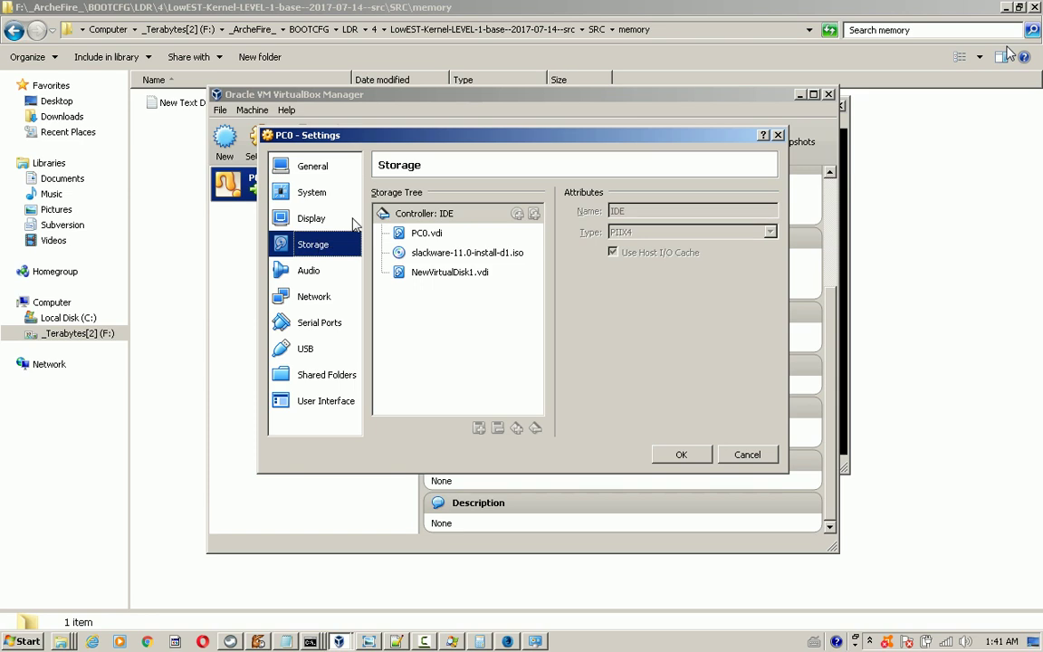
click(439, 252)
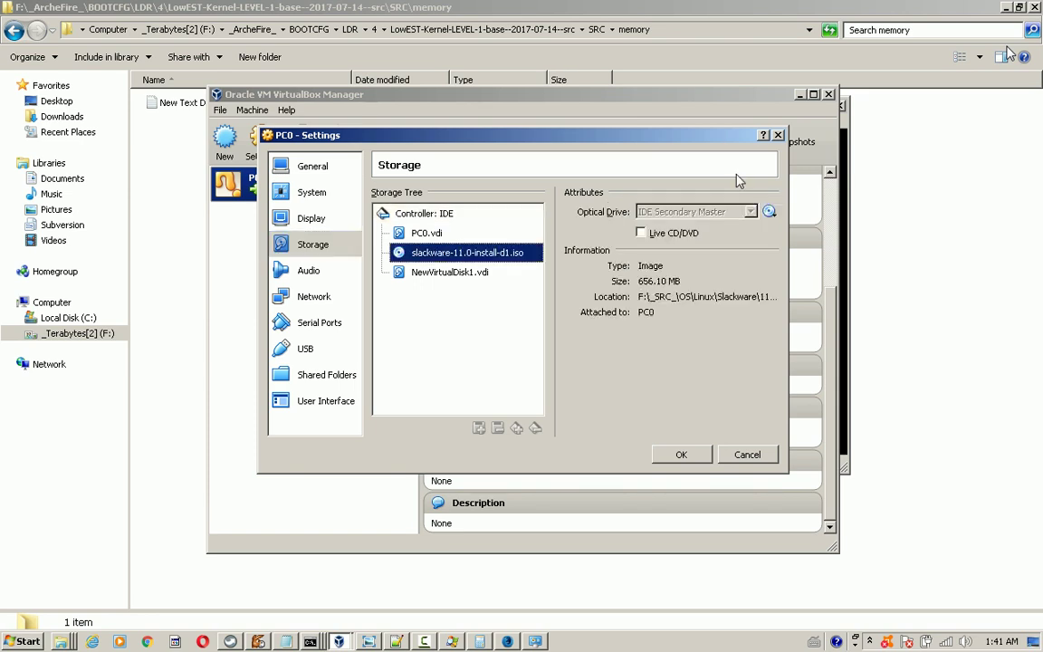
click(769, 211)
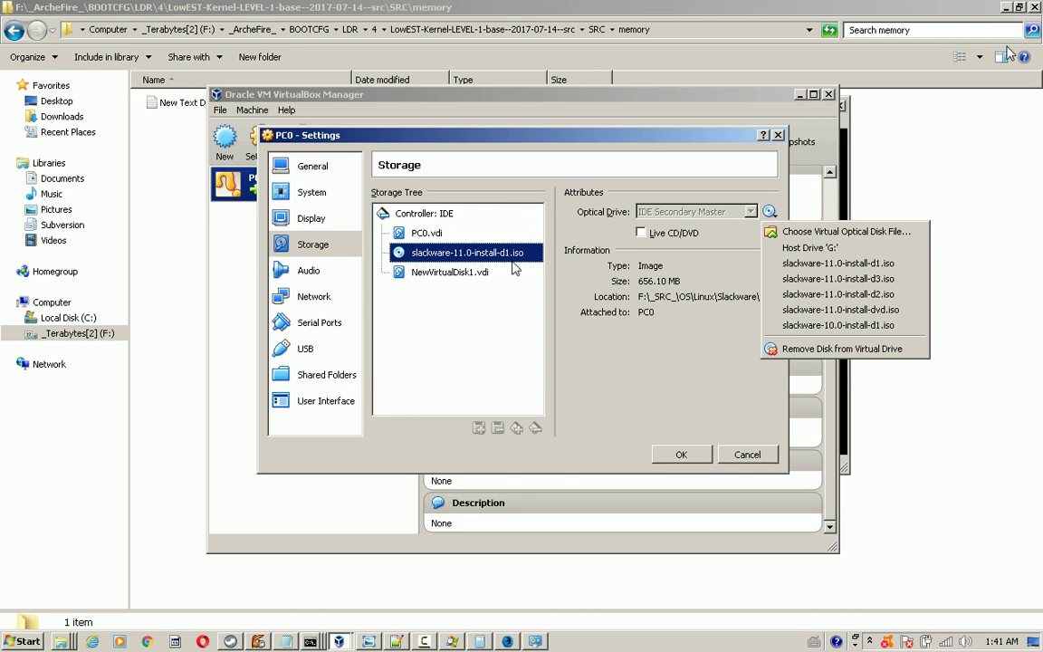
right_click(512, 265)
click(512, 257)
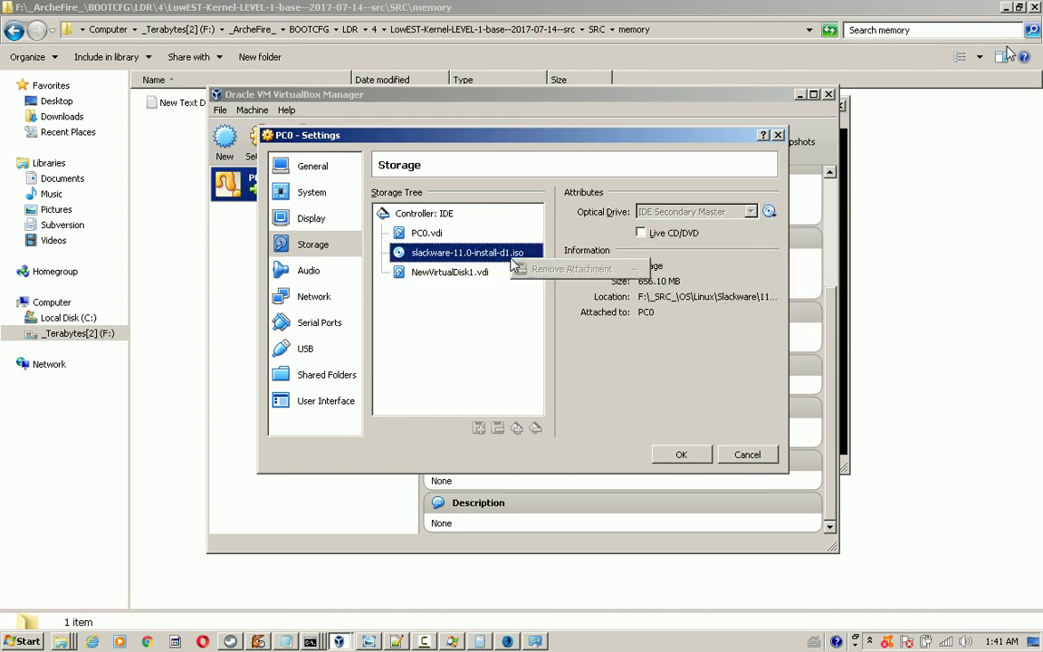
click(769, 212)
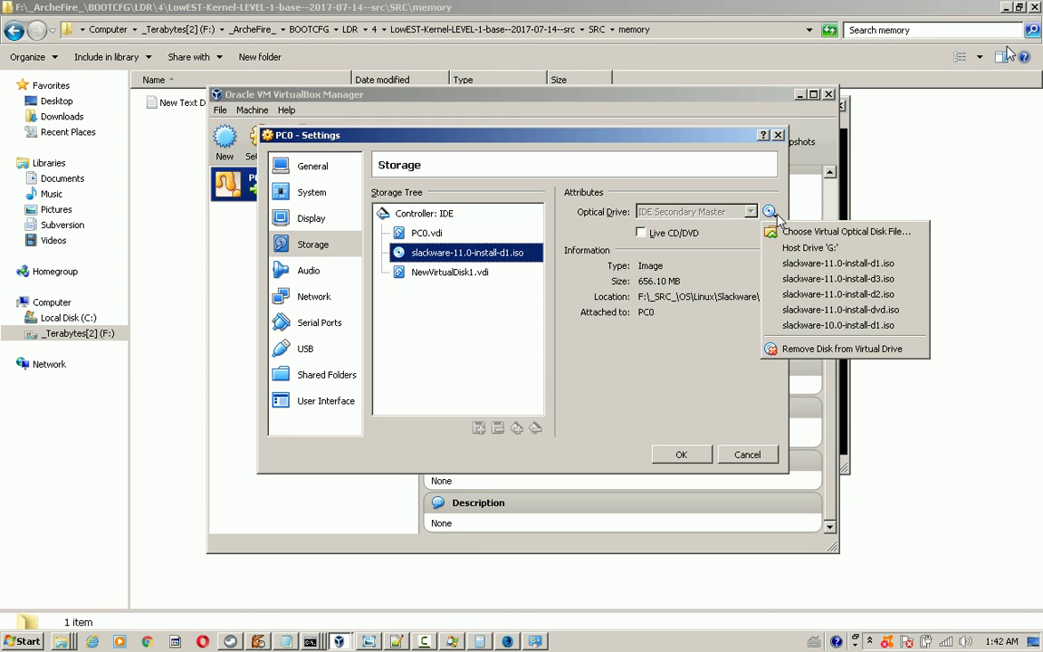
click(441, 262)
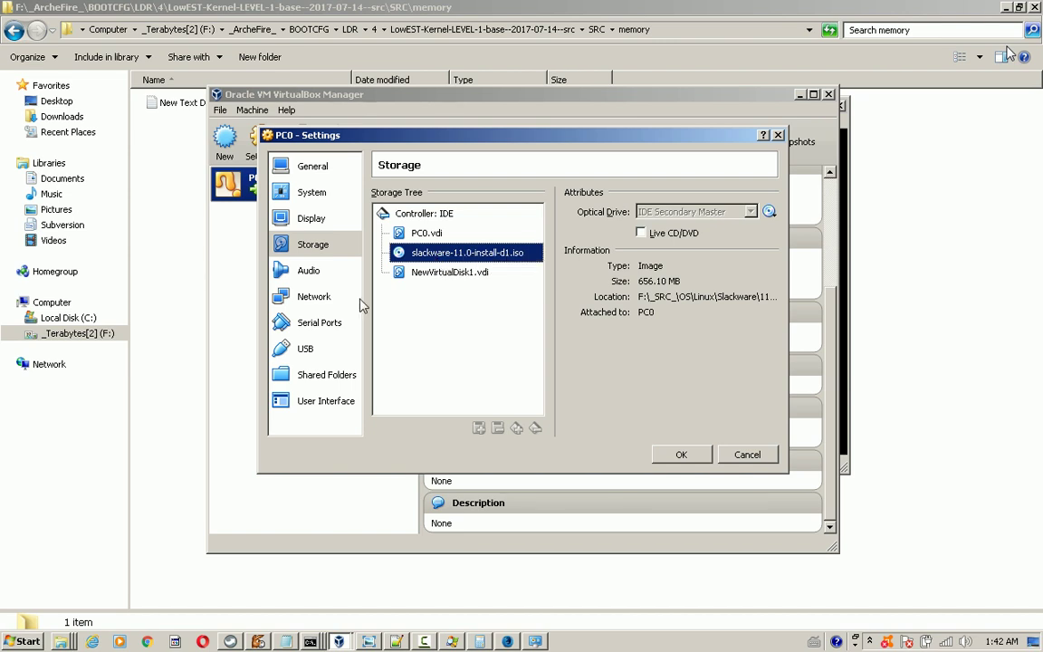
Step: Review the Network, Display, System and General pages, then close Settings without saving
click(317, 297)
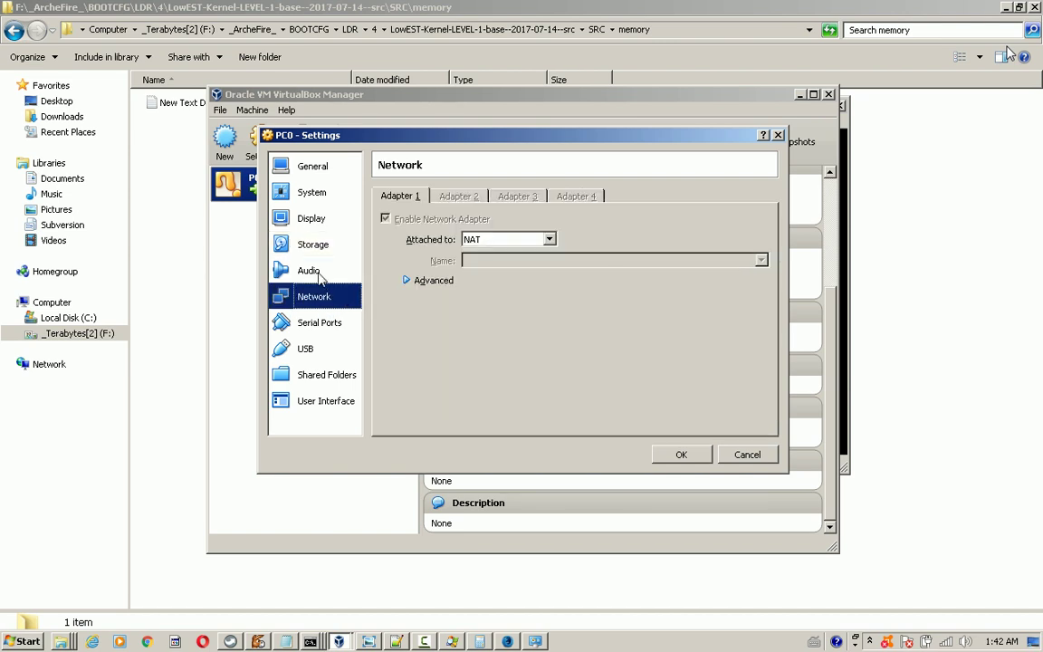
click(311, 217)
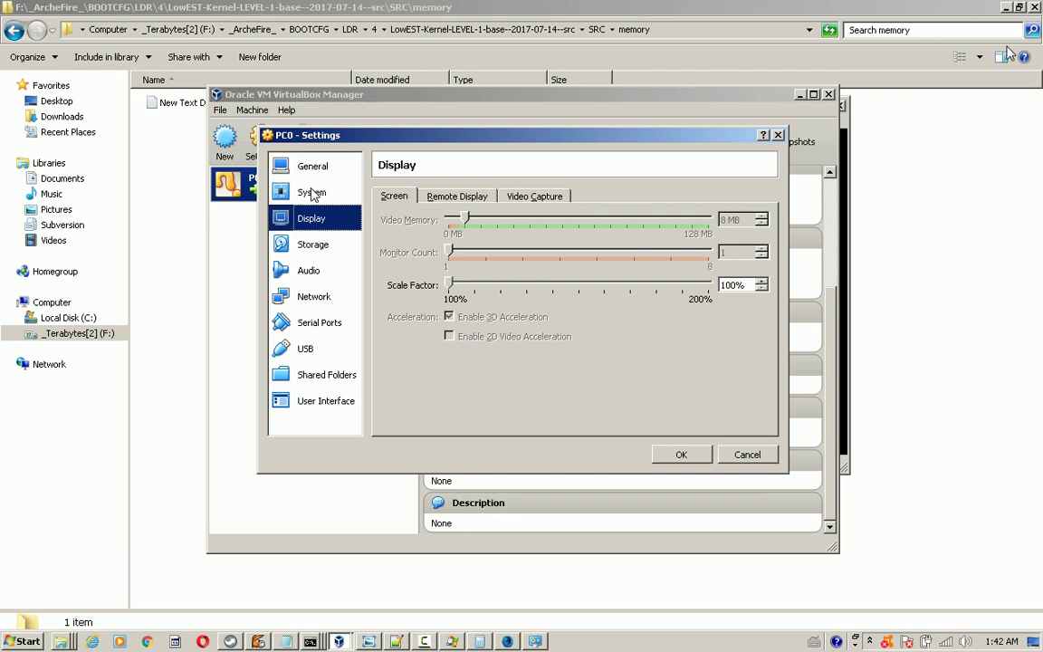
click(311, 193)
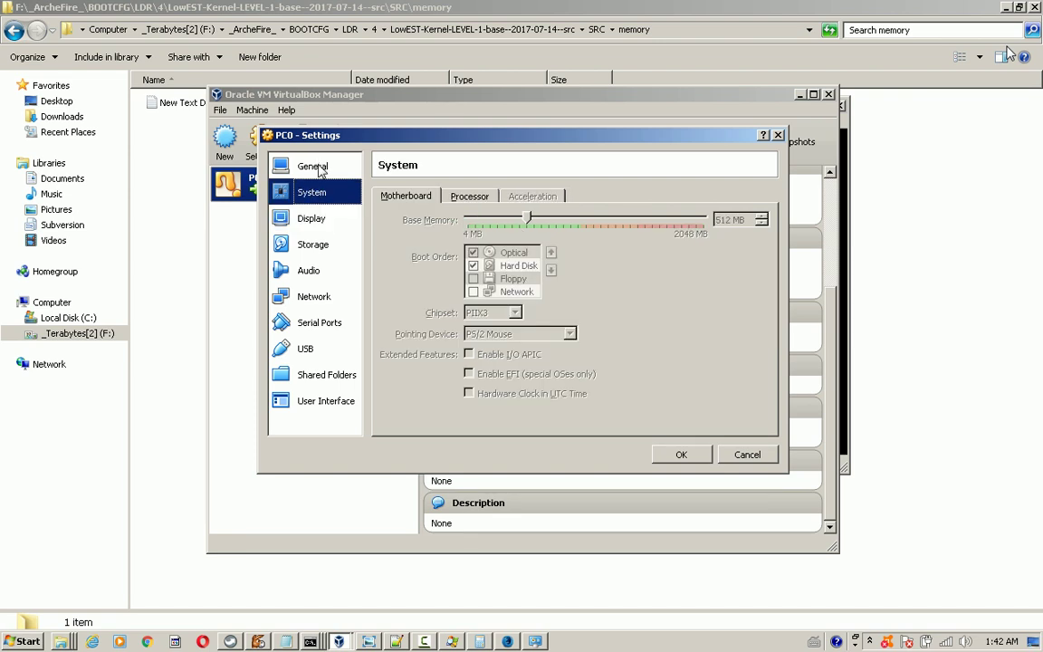
click(317, 168)
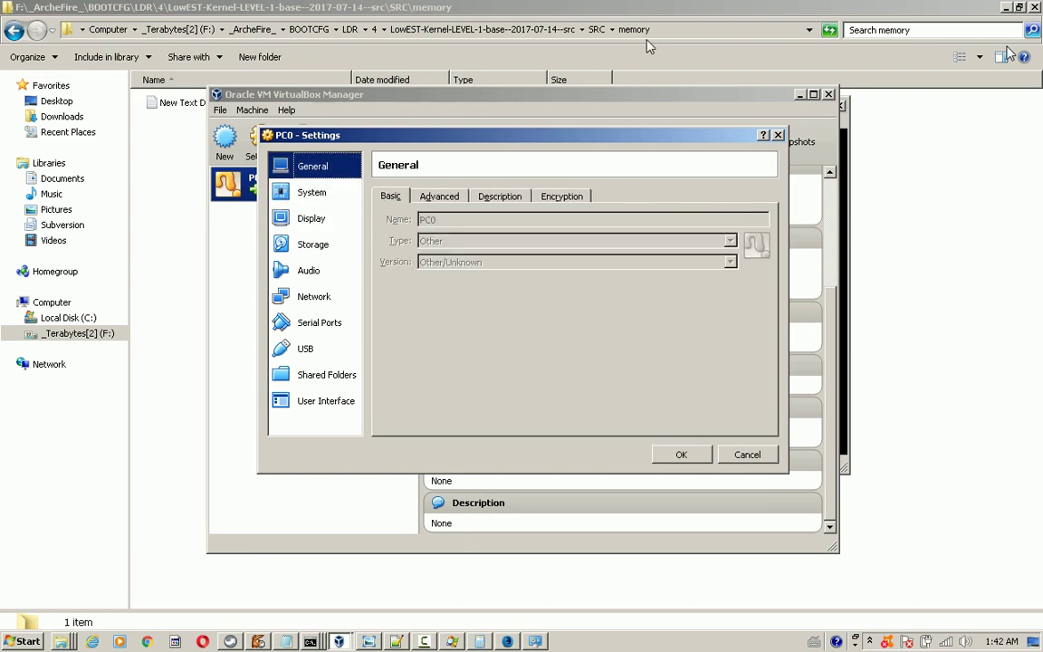
click(777, 135)
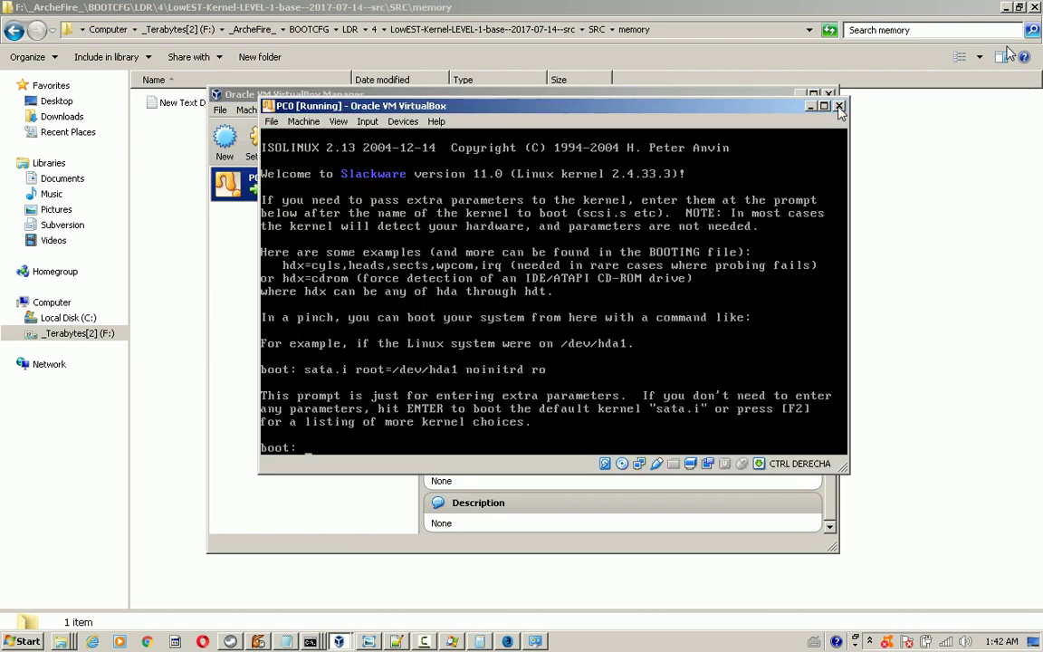
Step: Close the PC0 window and choose to power off the machine
click(840, 107)
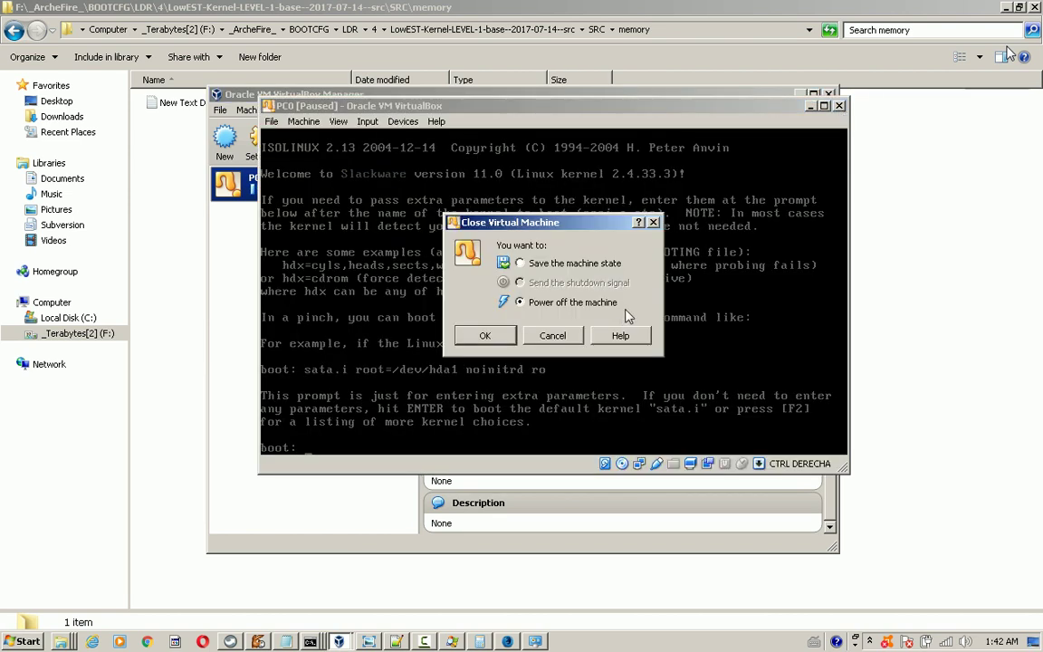
click(482, 336)
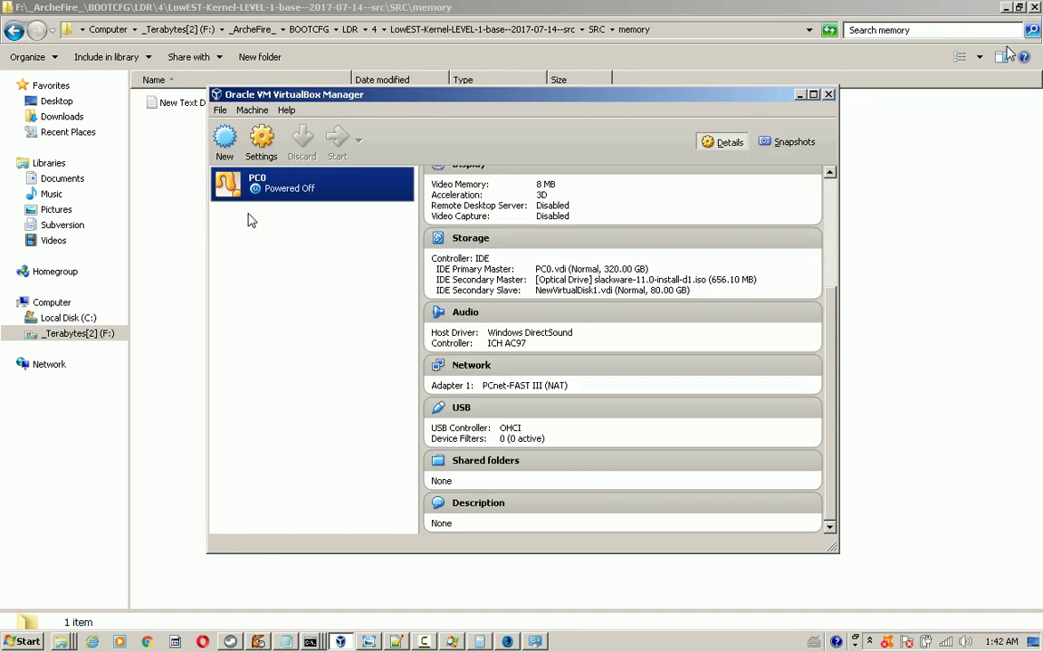
Step: In System settings, move Optical below Hard Disk in the boot order and save with OK
click(257, 138)
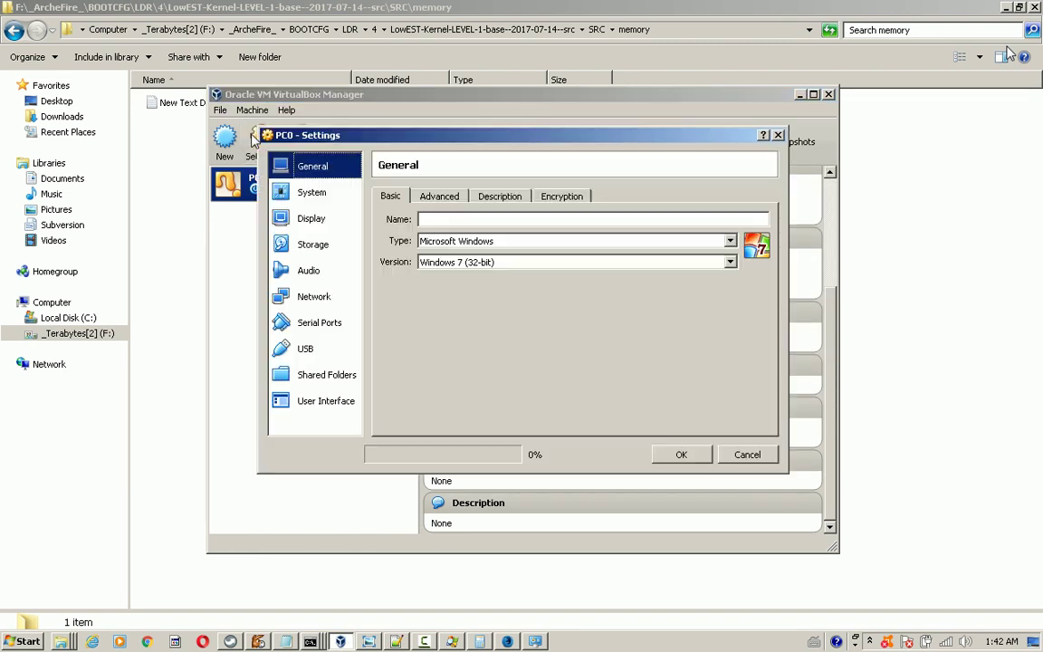
click(309, 217)
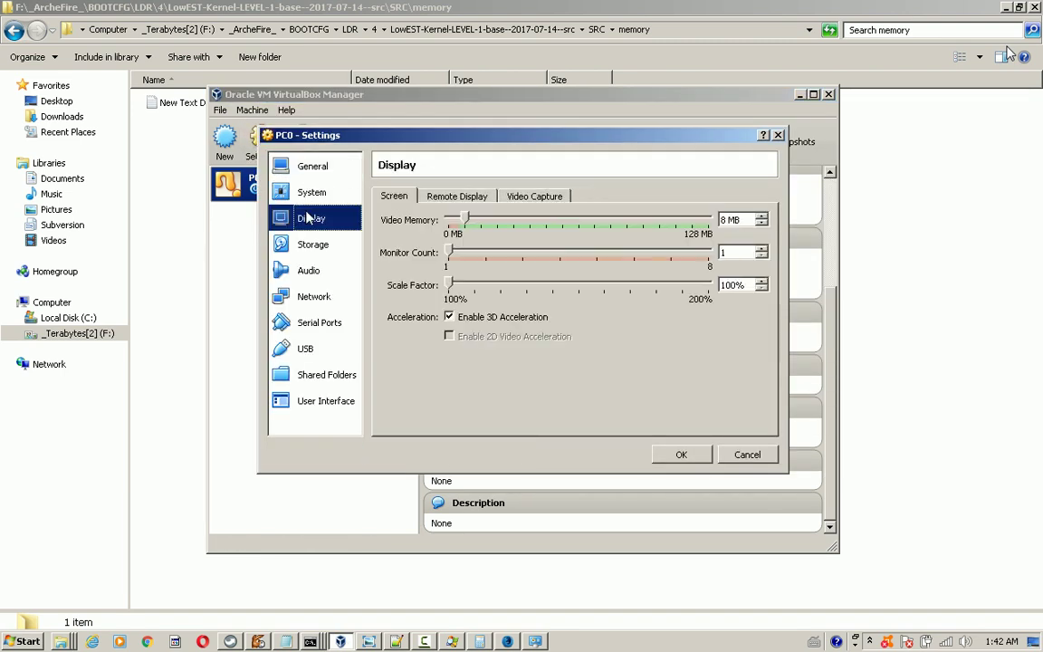
click(308, 242)
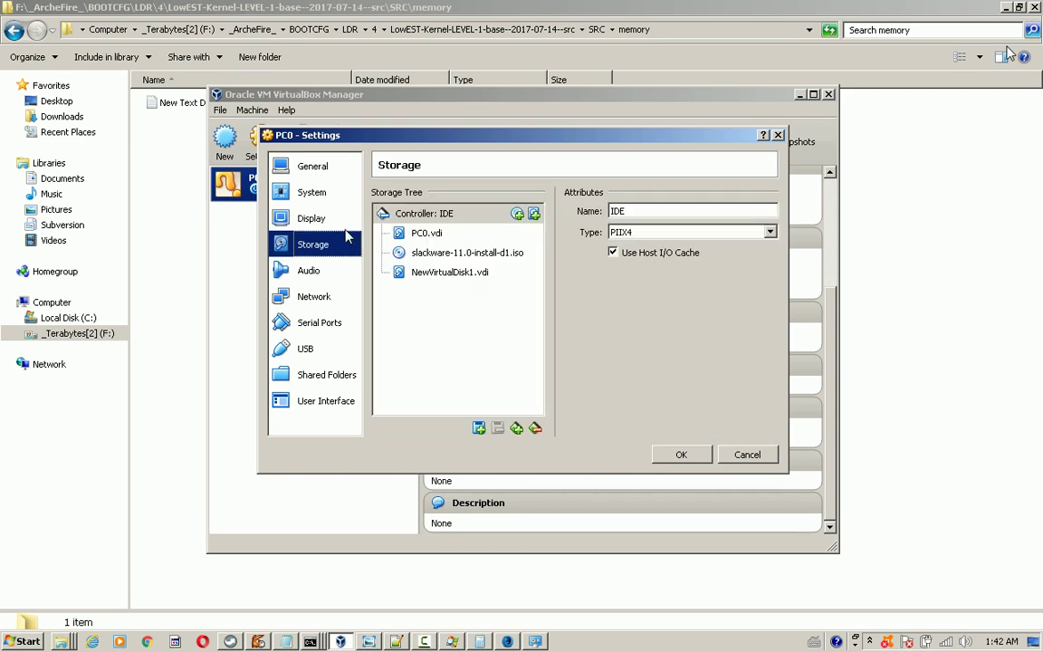
click(292, 186)
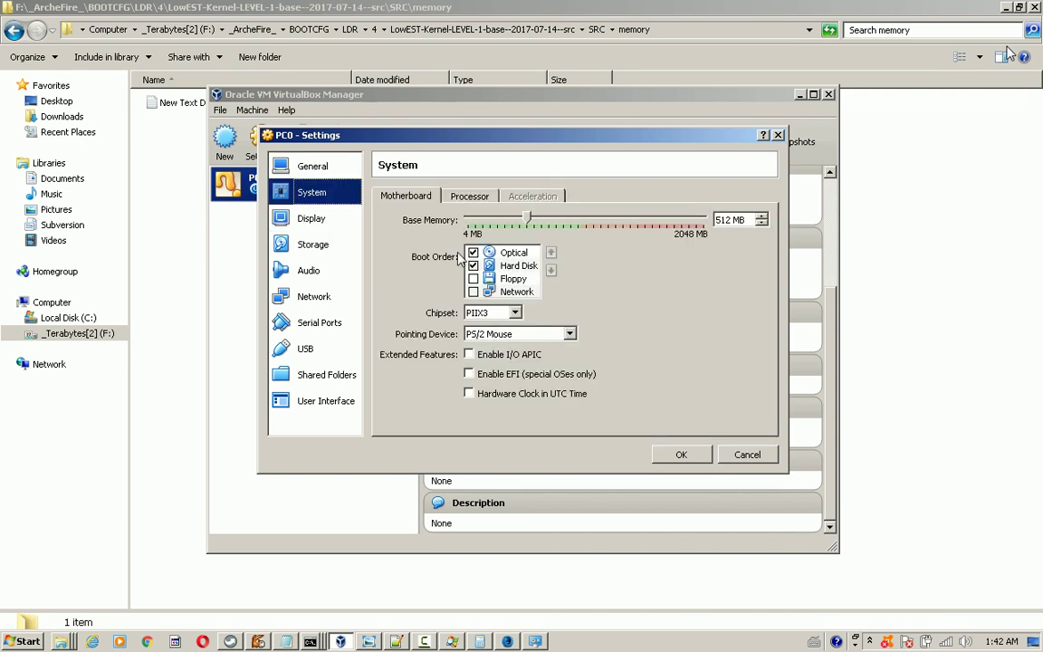
click(502, 267)
click(531, 257)
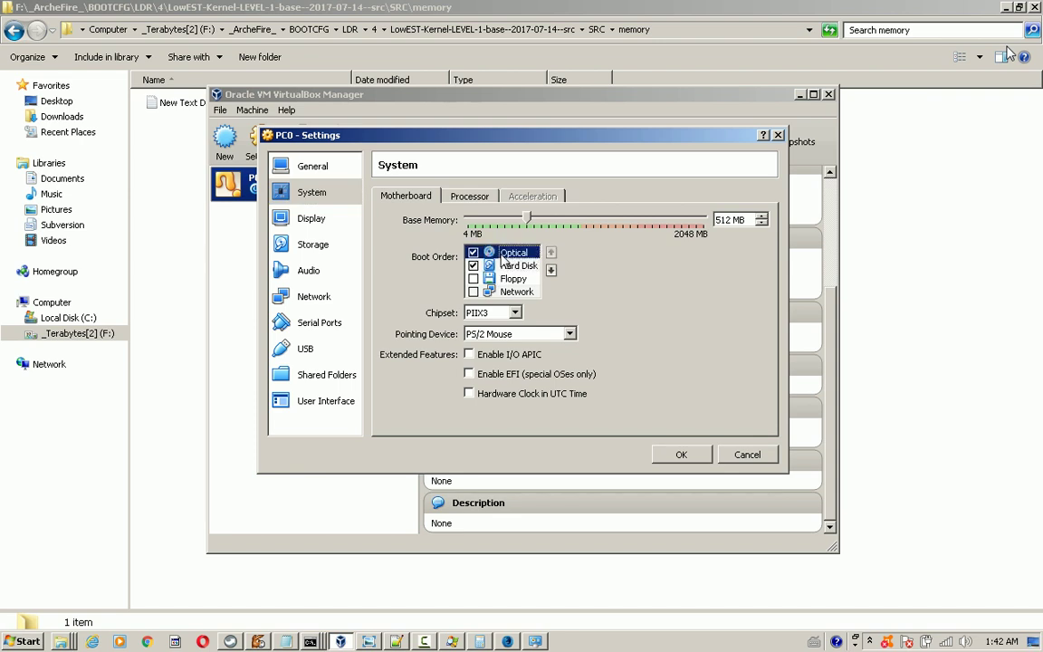
click(550, 270)
click(680, 454)
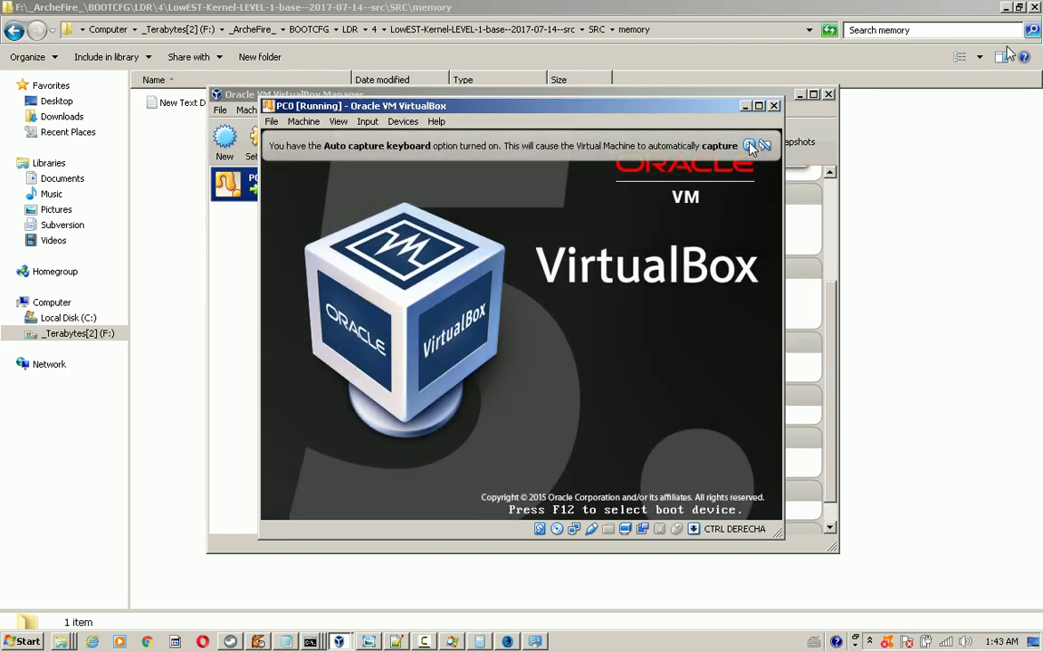
Step: Dismiss the auto-capture notice and boot the default sata.i kernel at the boot: prompt
click(749, 147)
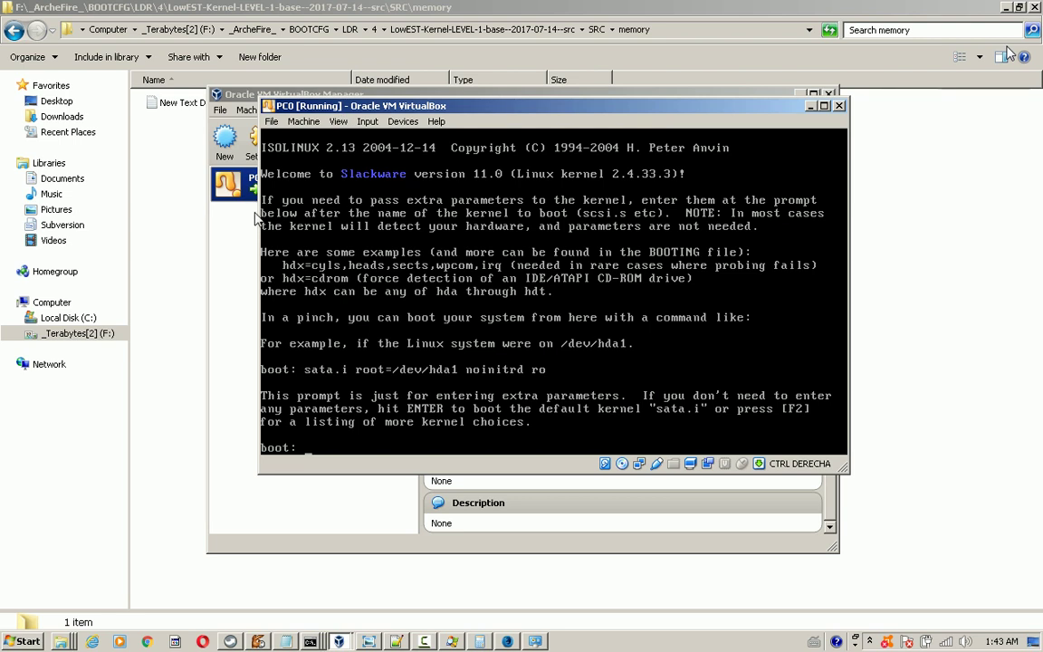
key(Return)
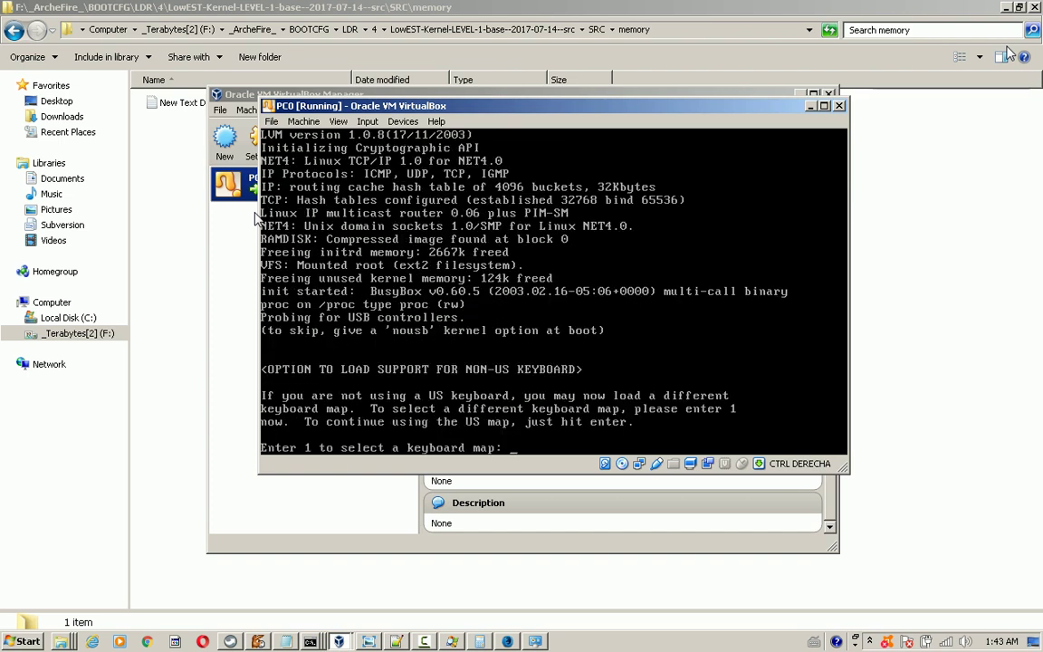
Step: Keep the US keyboard map and try to display /etc/lilo.conf, which doesn't exist
key(Return)
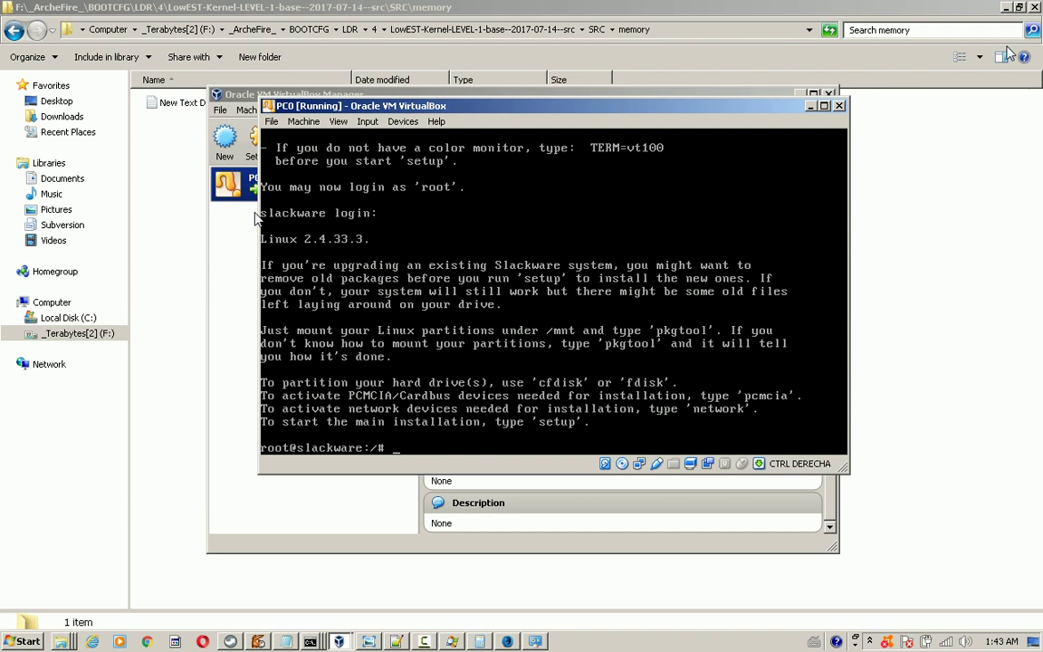
text(s)
key(BackSpace)
text(ca)
text(t w)
key(BackSpace)
text(/etc/lilo.conf)
key(Return)
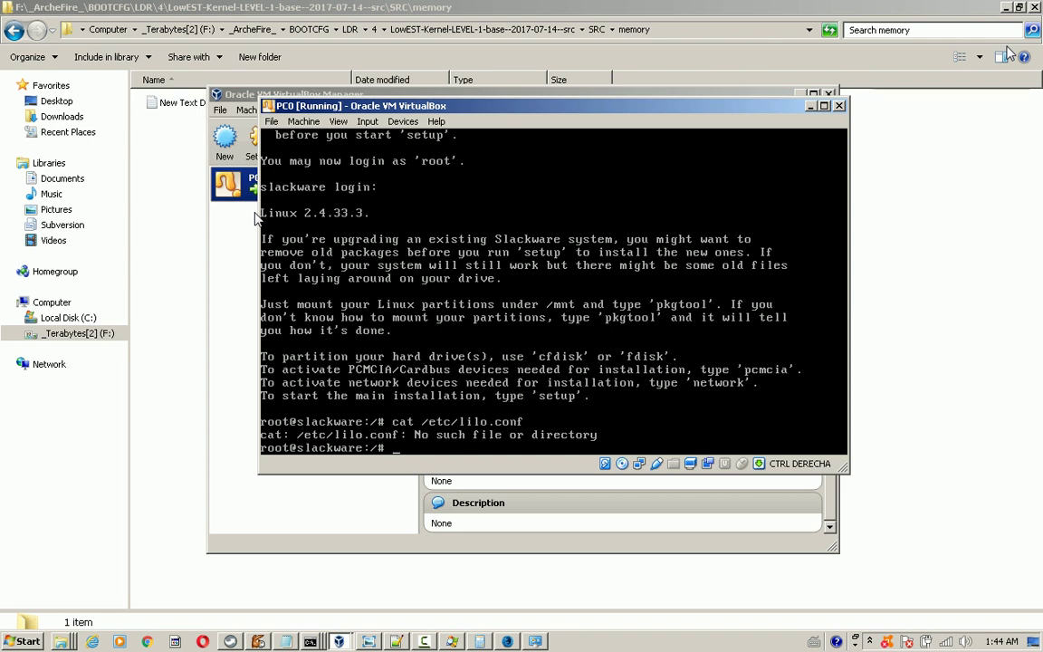
Step: Display the contents of /etc/fstab with cat
key(Up)
key(BackSpace)
key(BackSpace)
key(BackSpace)
key(BackSpace)
key(BackSpace)
key(BackSpace)
key(BackSpace)
key(BackSpace)
key(BackSpace)
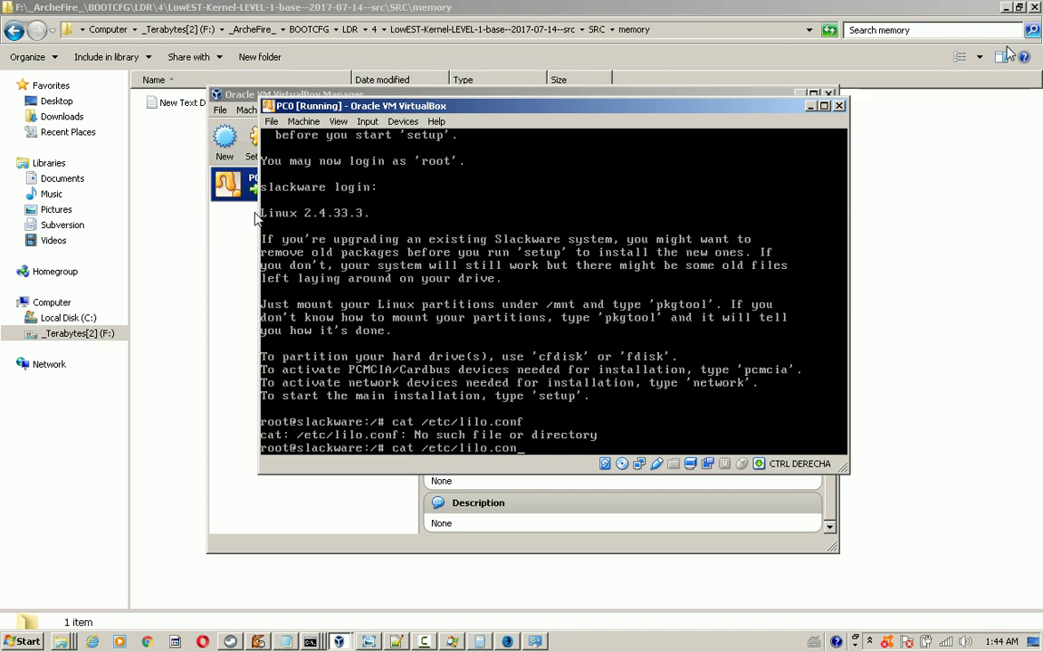
text(fstab)
key(Return)
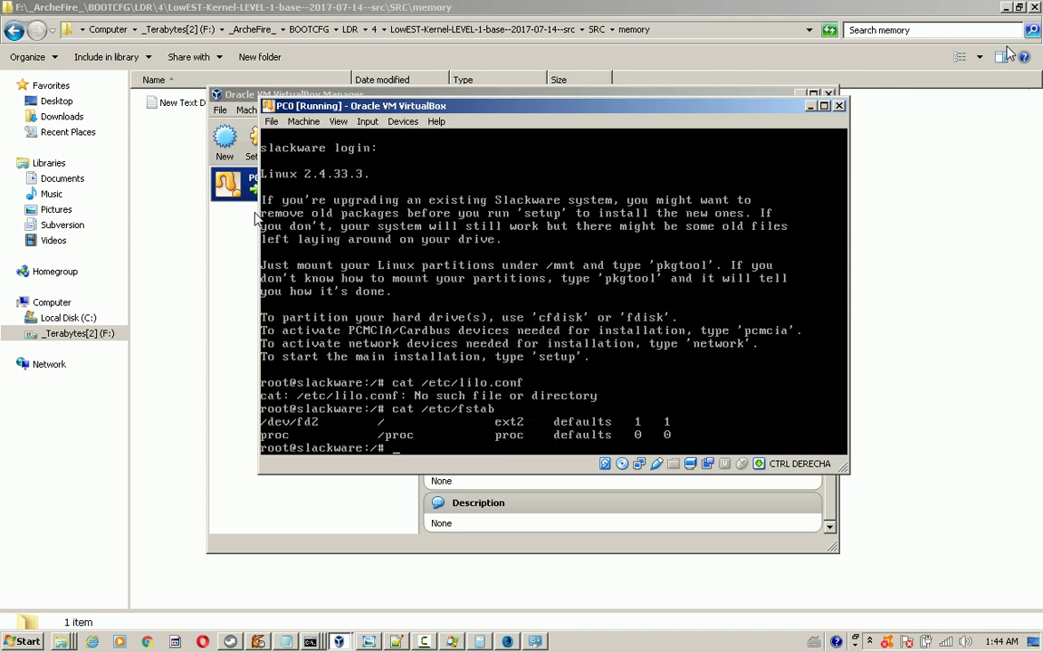
Step: Try entering the boot directory and list the root directory's contents
text(setup)
key(BackSpace)
key(BackSpace)
key(BackSpace)
key(BackSpace)
key(BackSpace)
text(cd boot)
key(Return)
text(ls)
key(Return)
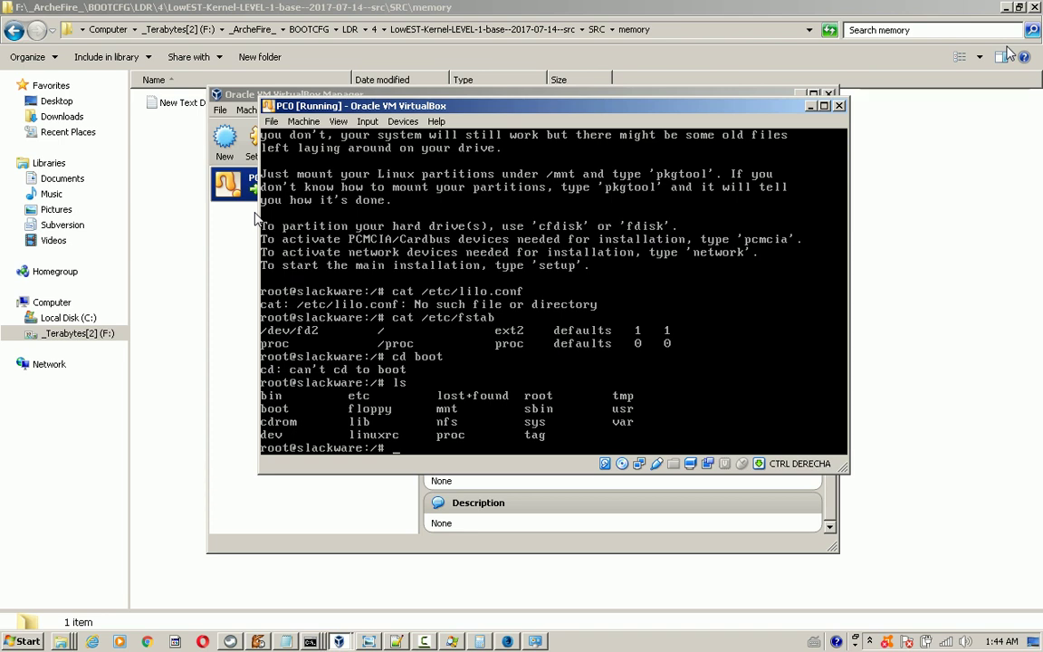
text(ls)
key(Return)
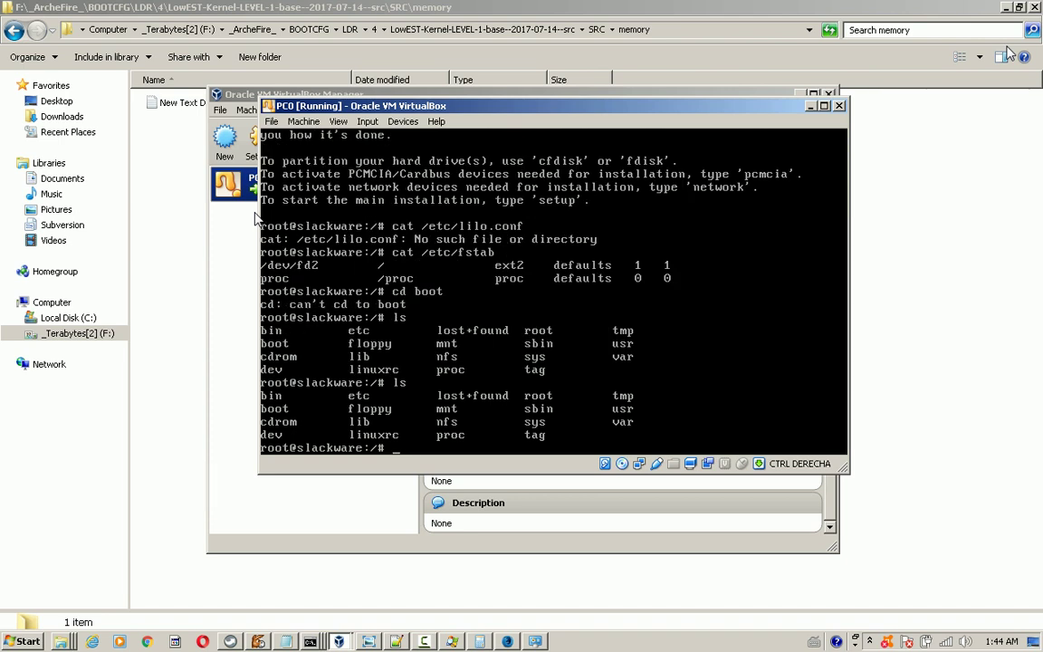
text(cd boot)
key(Return)
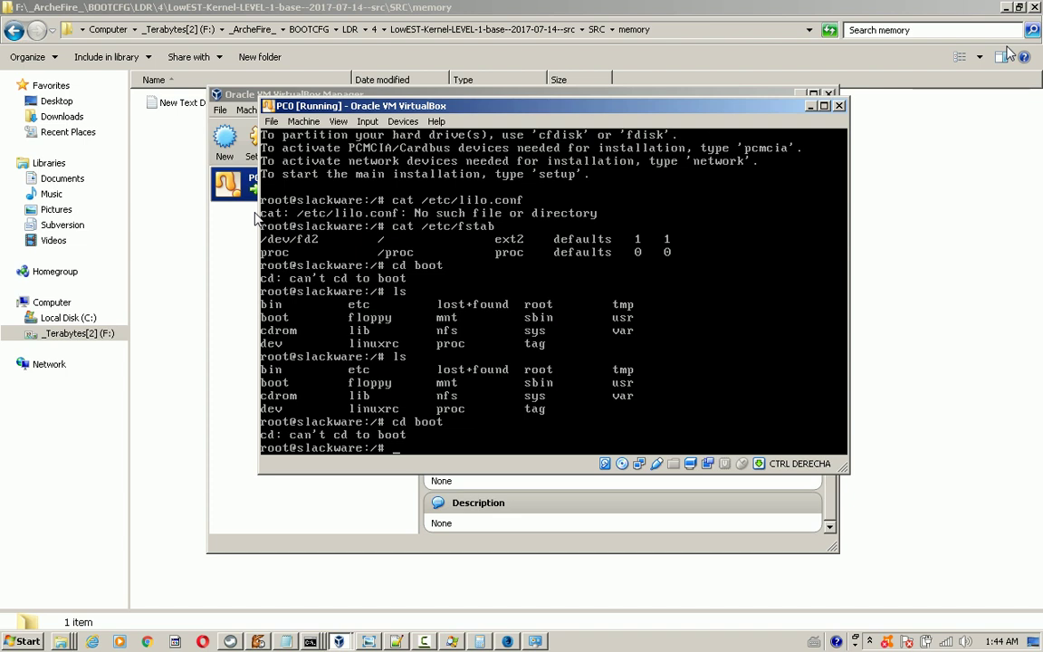
Step: List /mnt, which holds only a README, then return to the root directory
text(cd mnt)
key(Return)
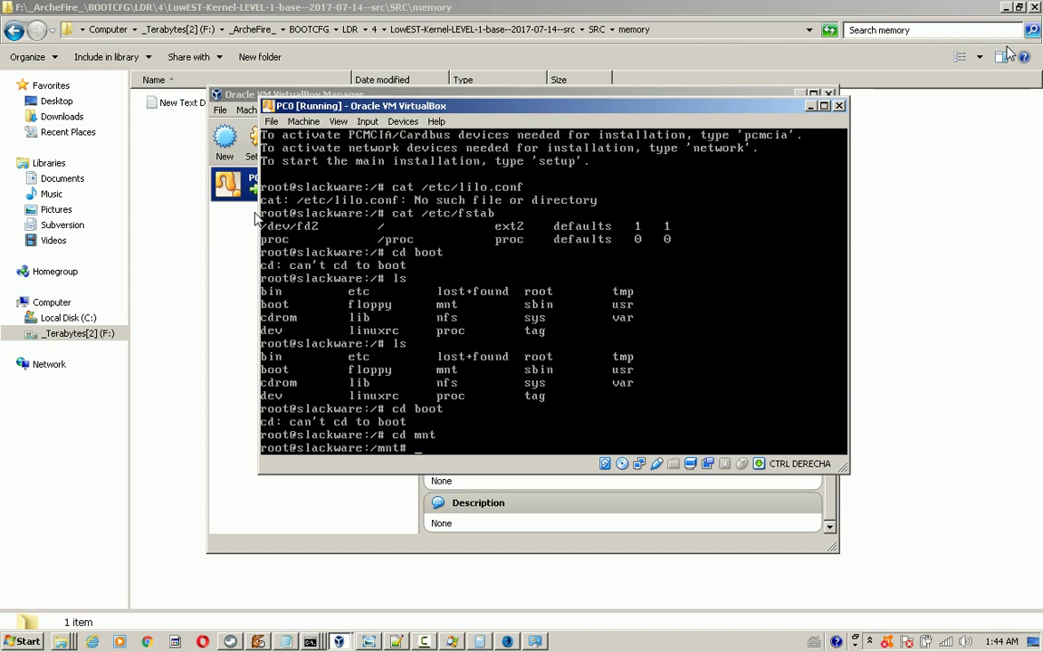
text(ls)
key(Return)
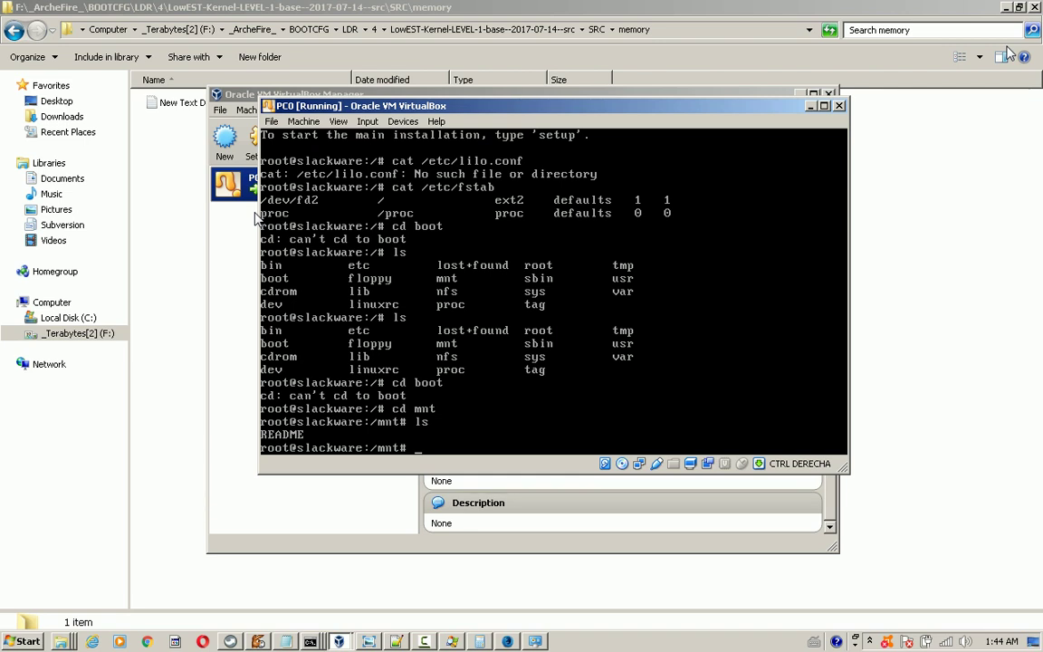
text(cd ..)
key(Return)
Step: Run setup and use ADDSWAP to activate /dev/hda3 as swap, skipping the bad-block check
text(setup)
key(Return)
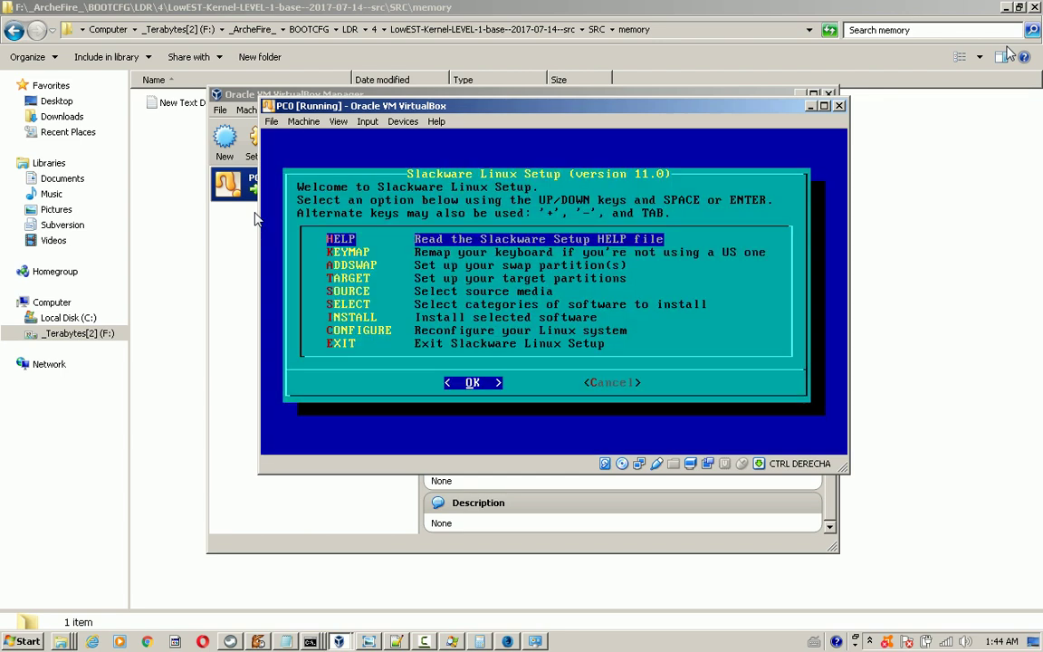
key(Down)
key(Down)
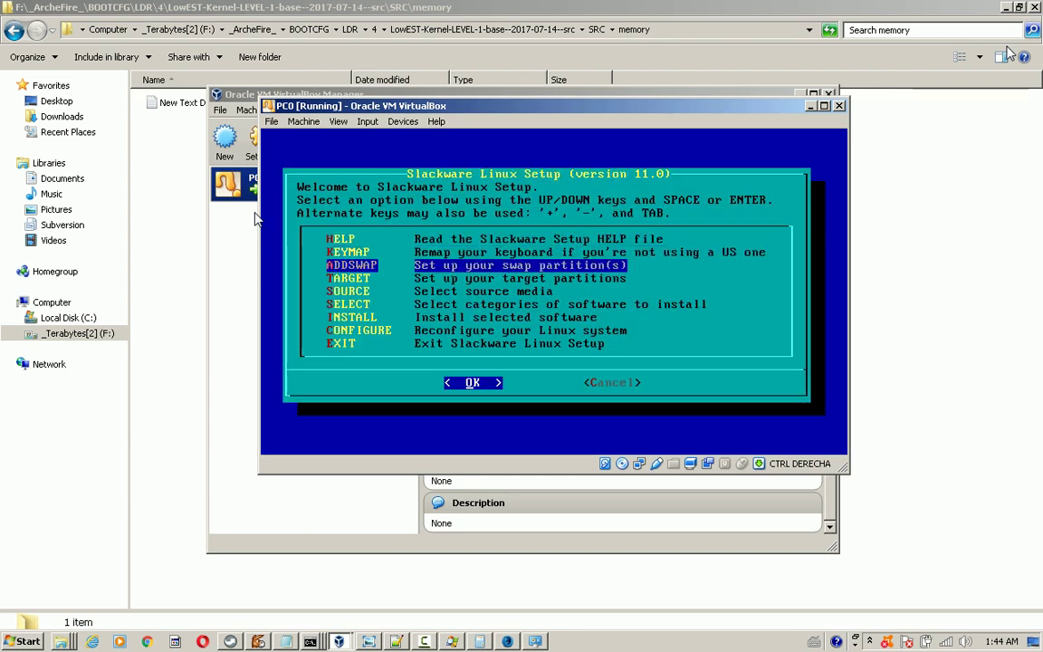
key(Return)
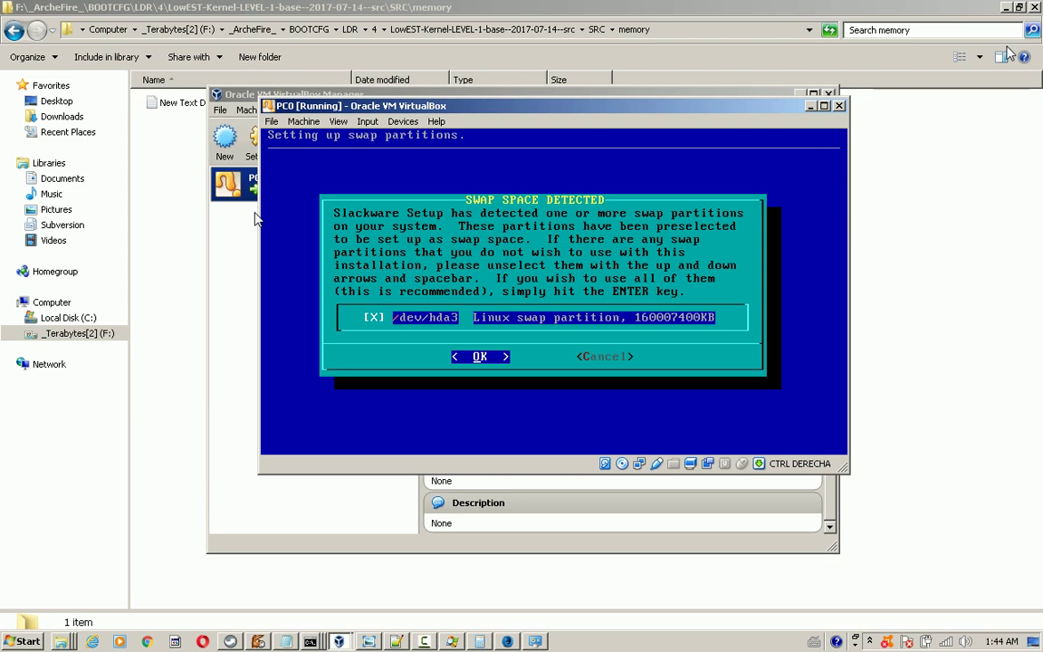
key(Return)
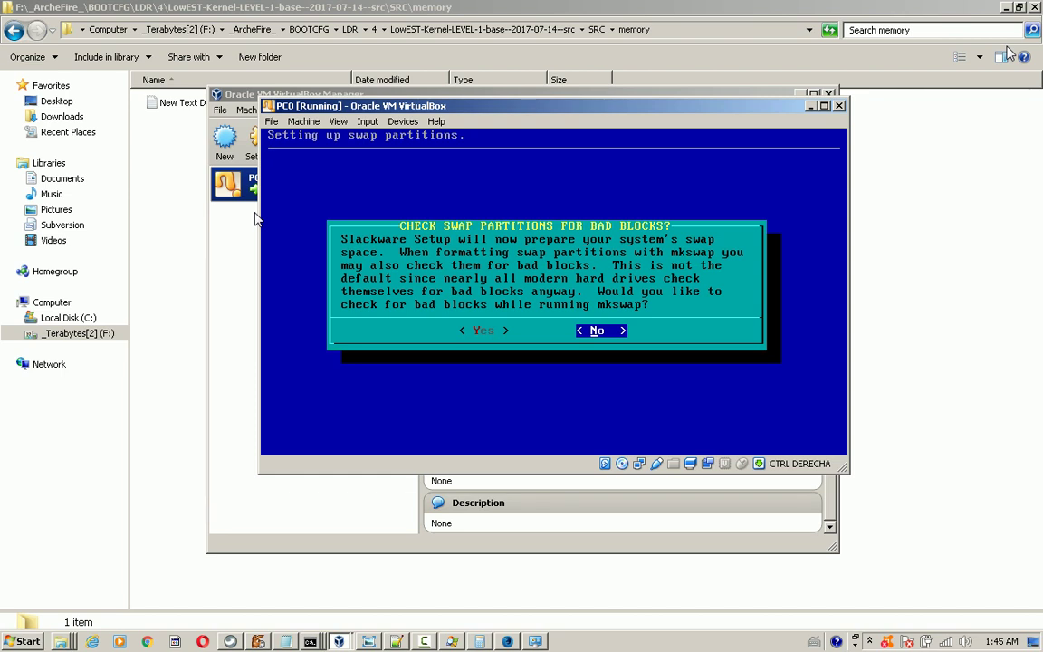
key(Return)
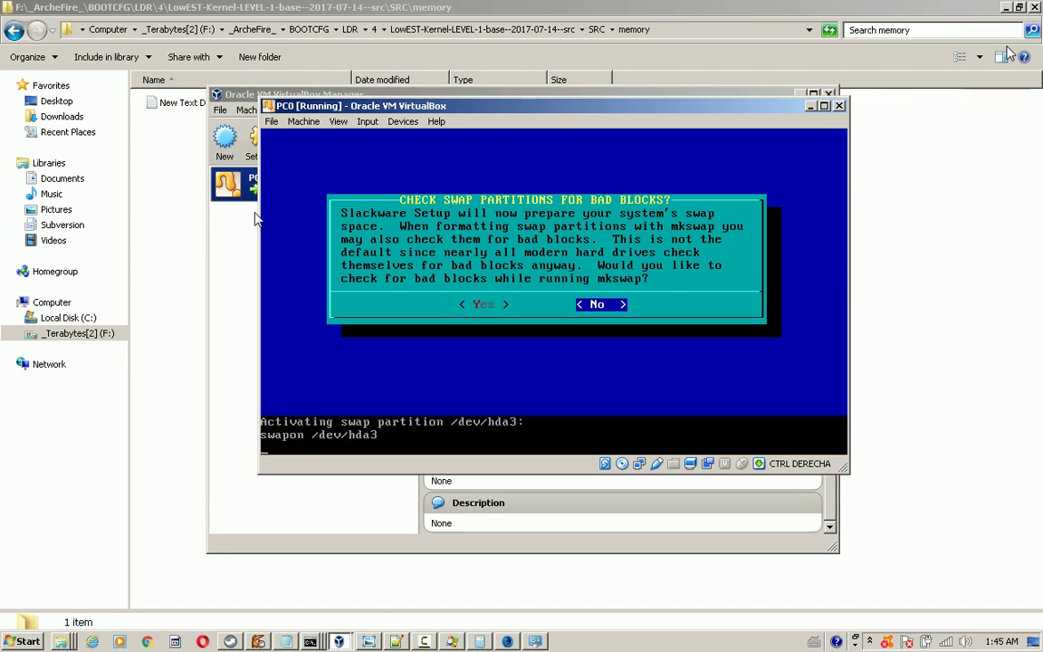
key(Return)
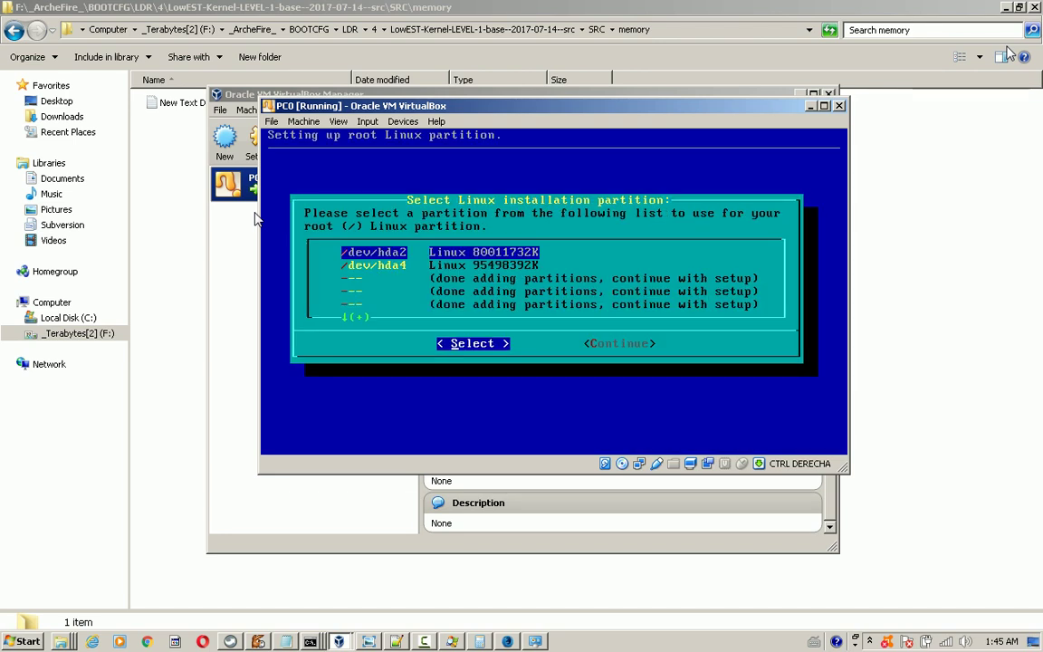
Step: Select /dev/hda2 as the root partition and leave it unformatted
key(Return)
key(Down)
key(Down)
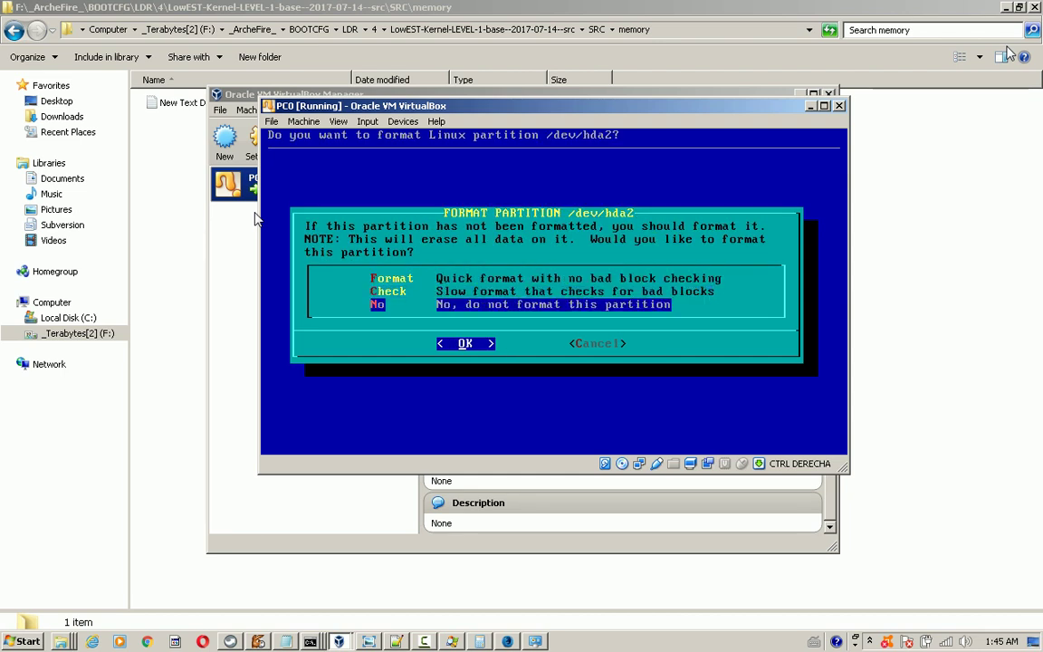
key(Up)
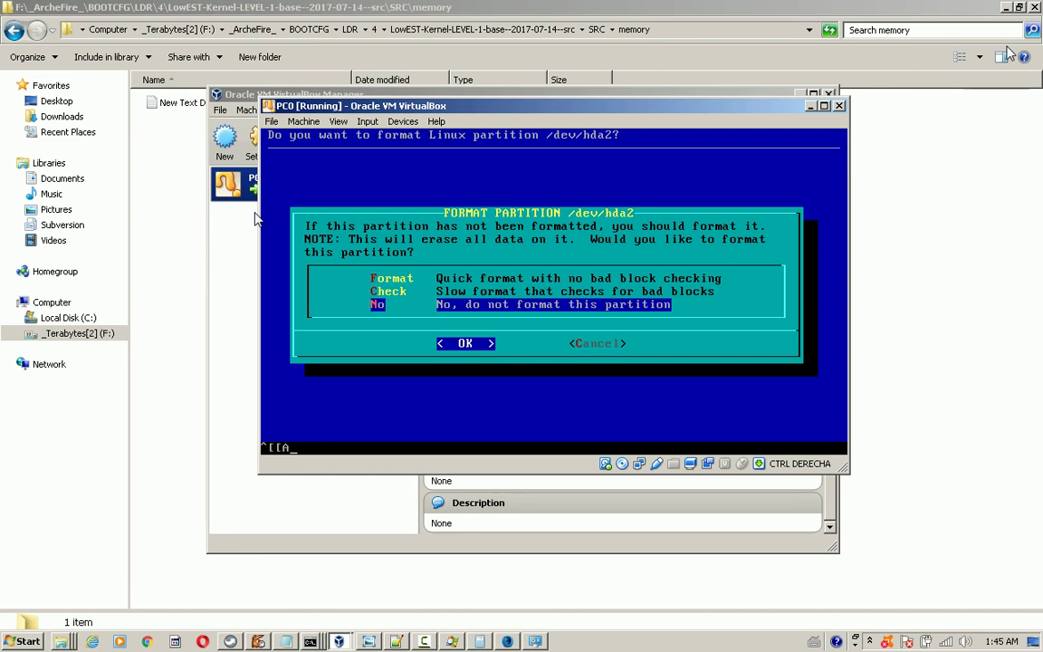
key(Right)
key(Return)
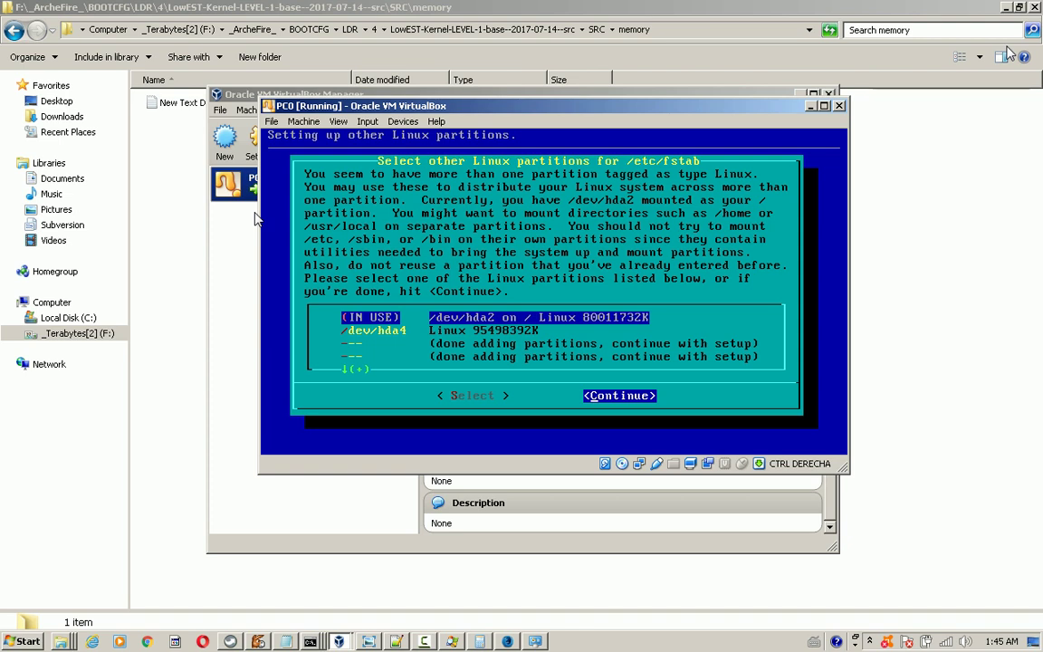
Step: Finish adding Linux partitions, accept the fstab summary, and decline adding FAT/NTFS partitions
key(Down)
key(Down)
key(Return)
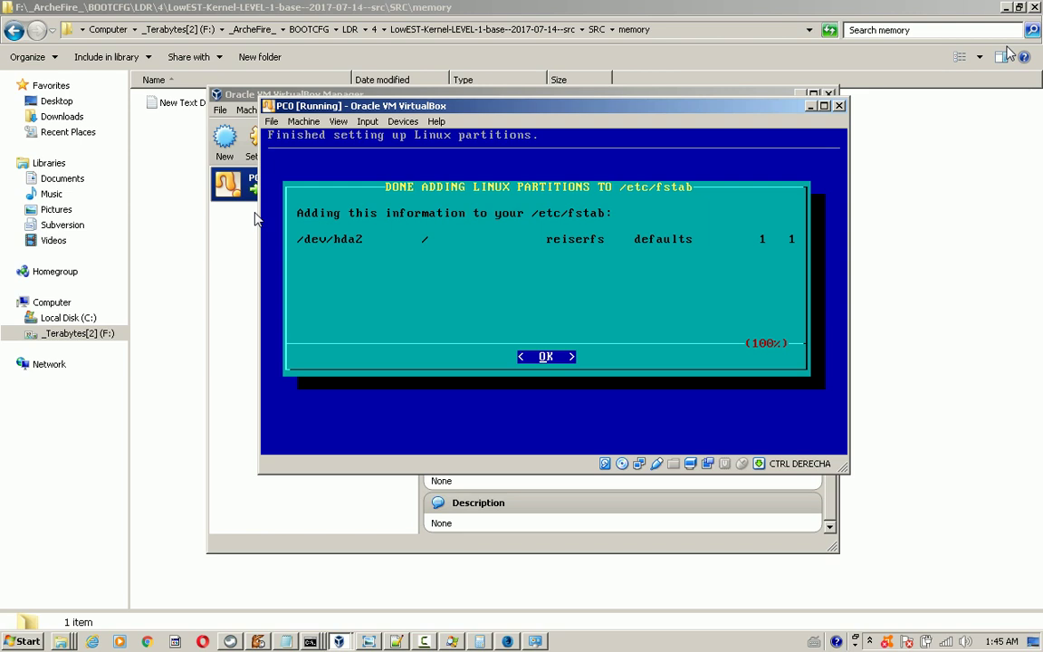
key(Return)
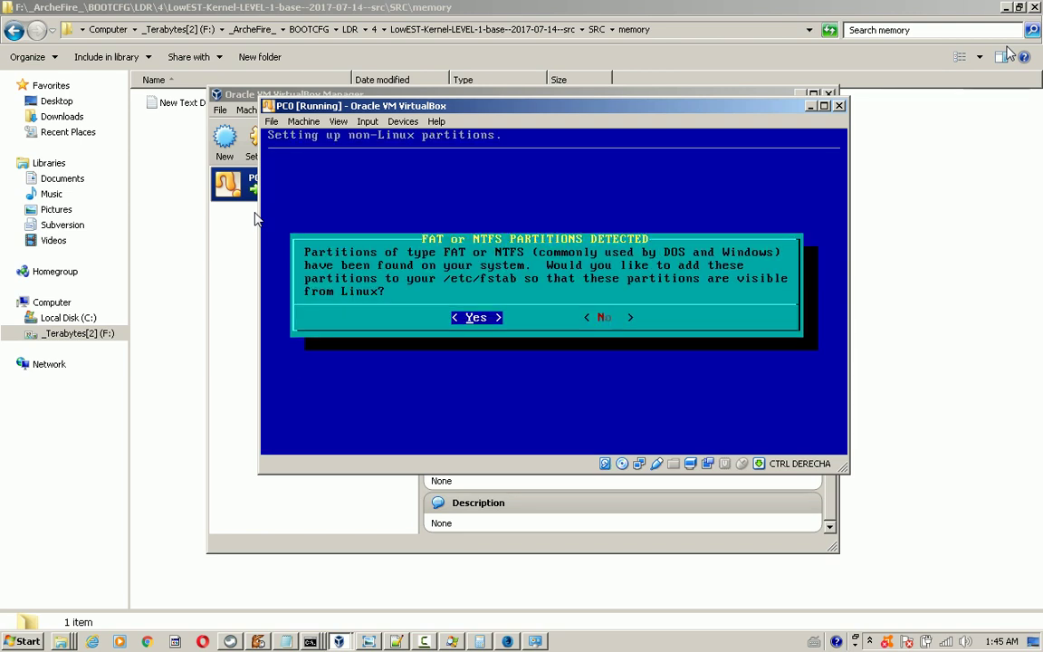
key(Right)
key(Return)
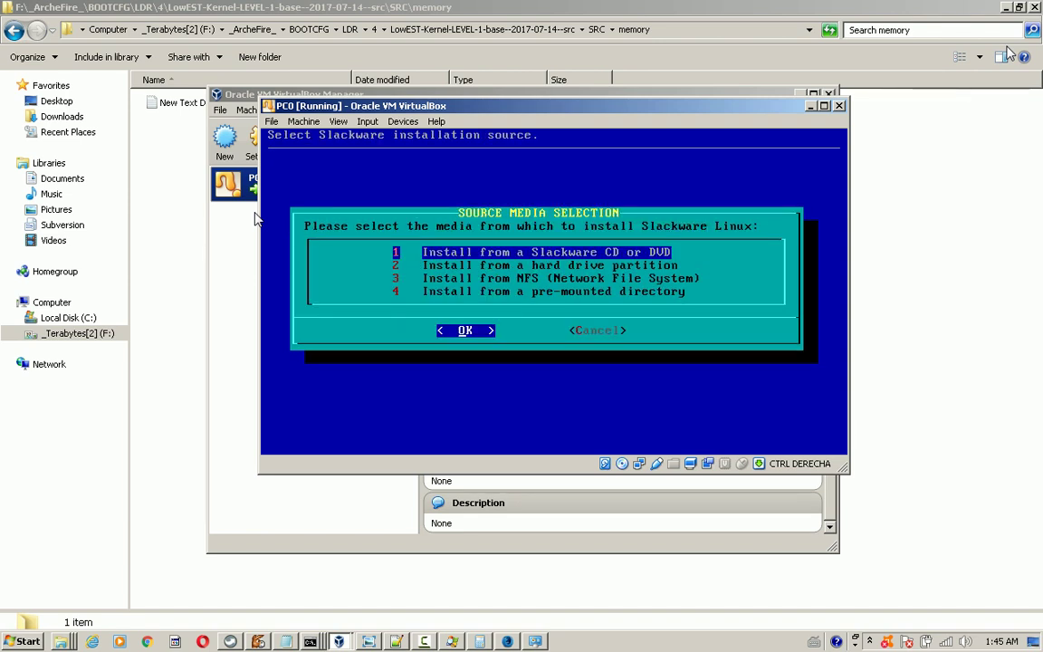
Step: Choose CD or DVD as the install source and cancel the package series selection
key(Return)
key(Return)
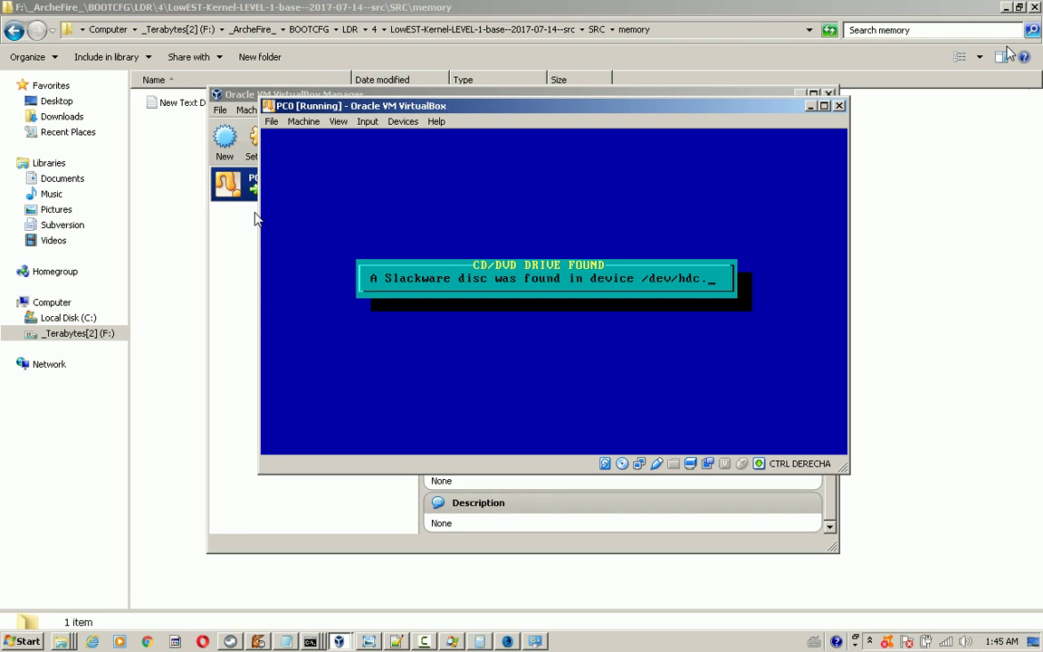
key(Tab)
key(Return)
Step: Select CONFIGURE from the setup menu and confirm configuring the system
key(Down)
key(Down)
key(Down)
key(Down)
key(Down)
key(Down)
key(Down)
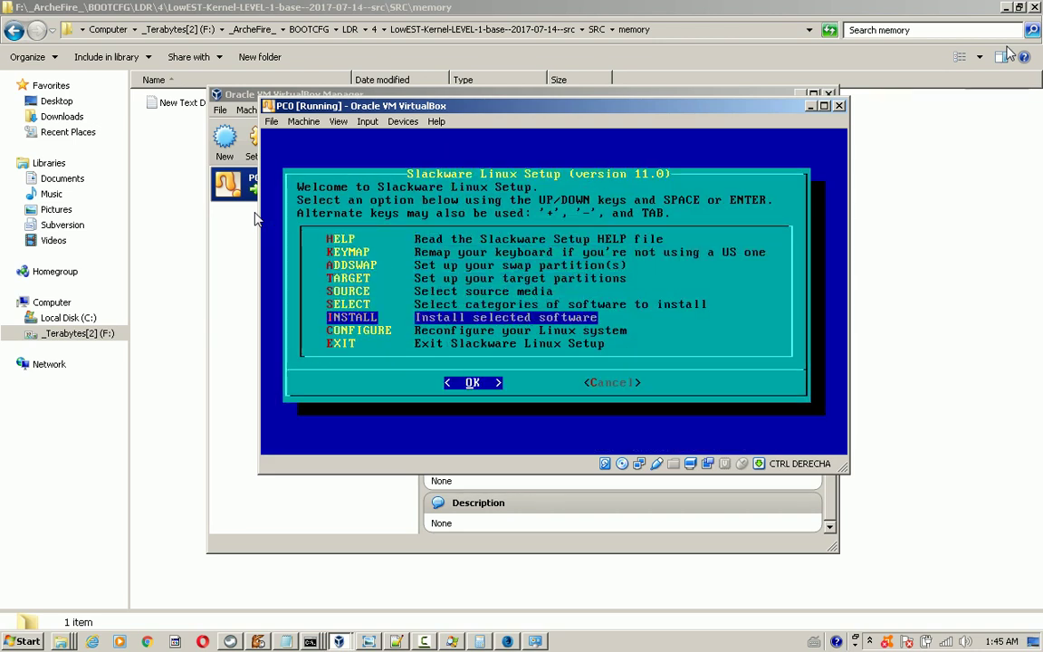
key(Return)
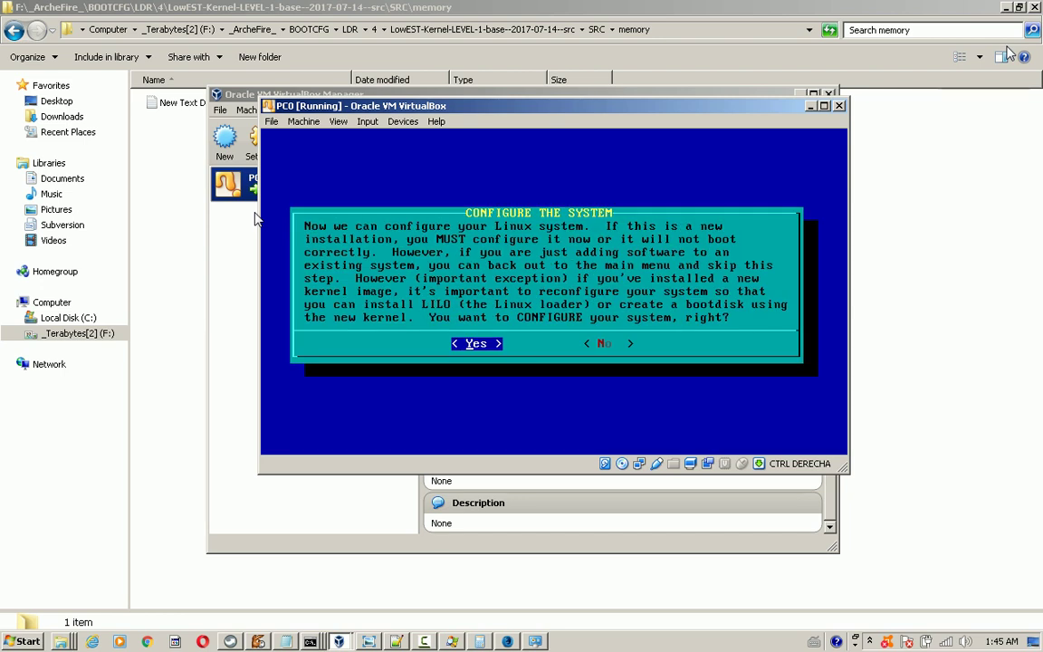
key(Return)
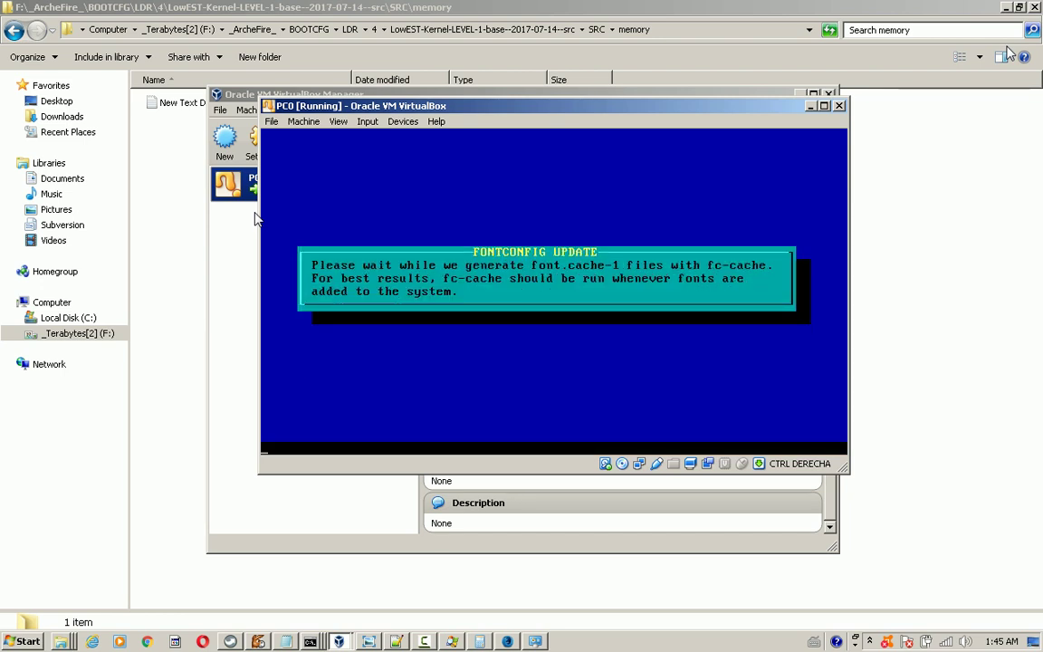
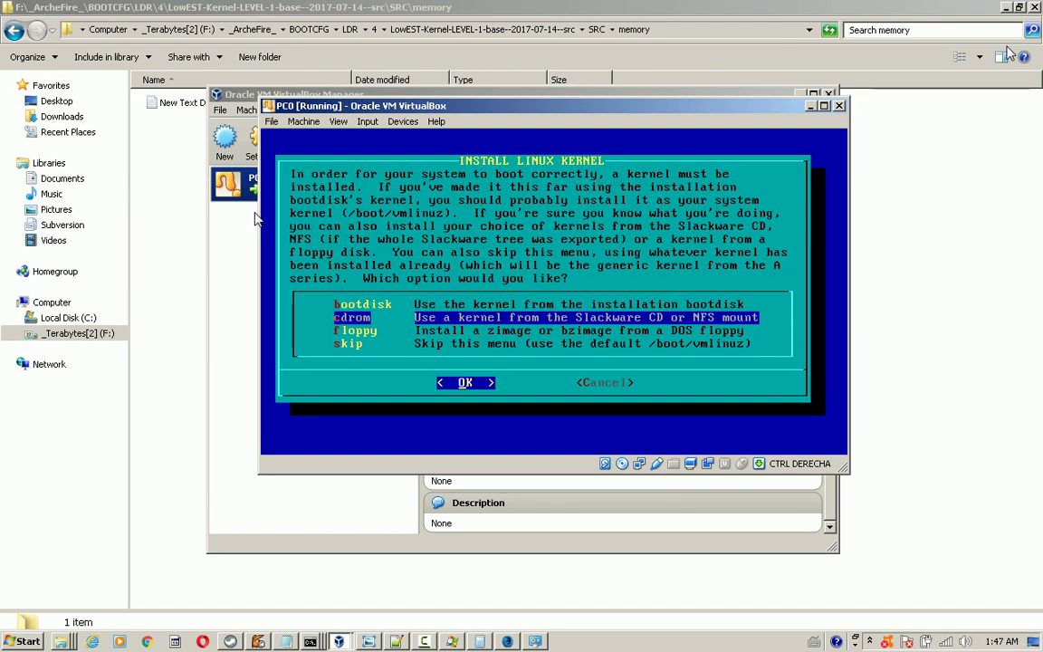
Step: Install the sata.i kernel from the CD, skip the bootdisk, and enable hotplug
key(Return)
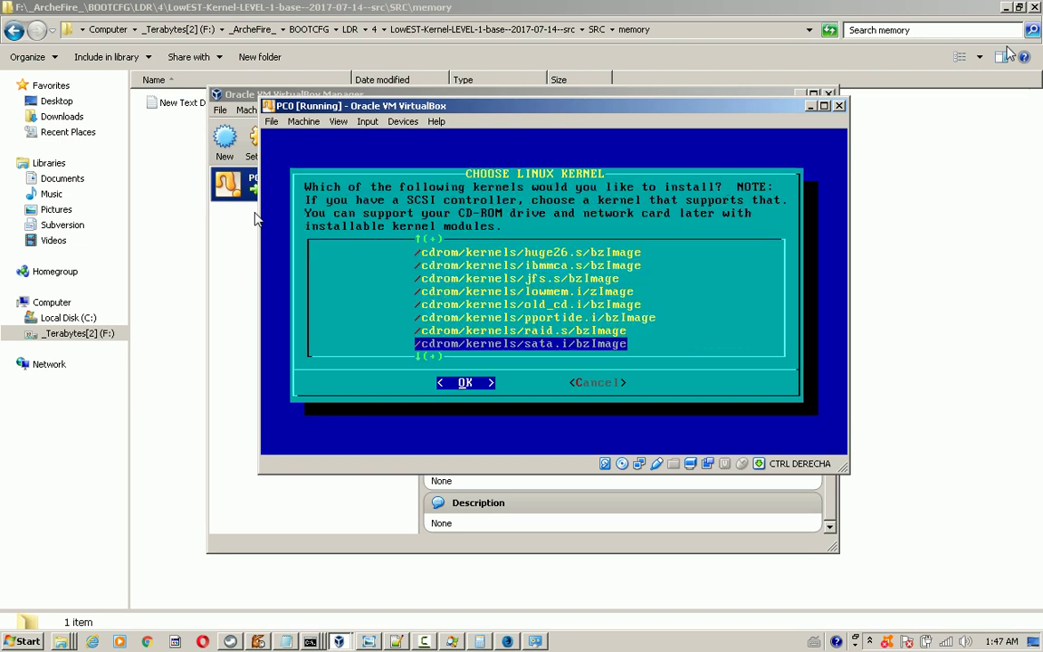
key(Return)
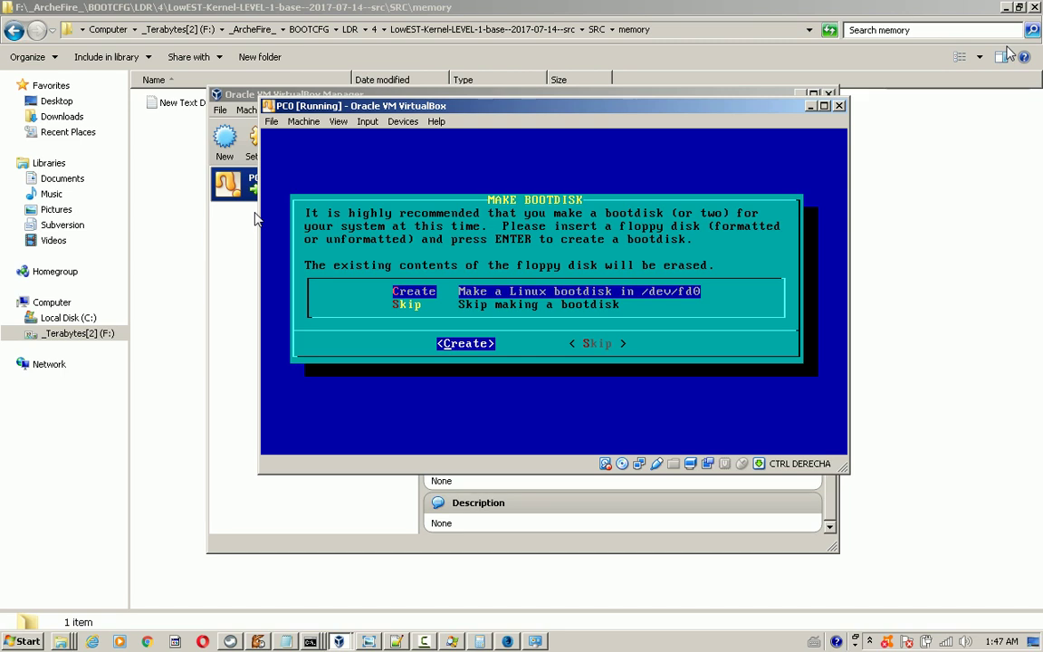
key(Down)
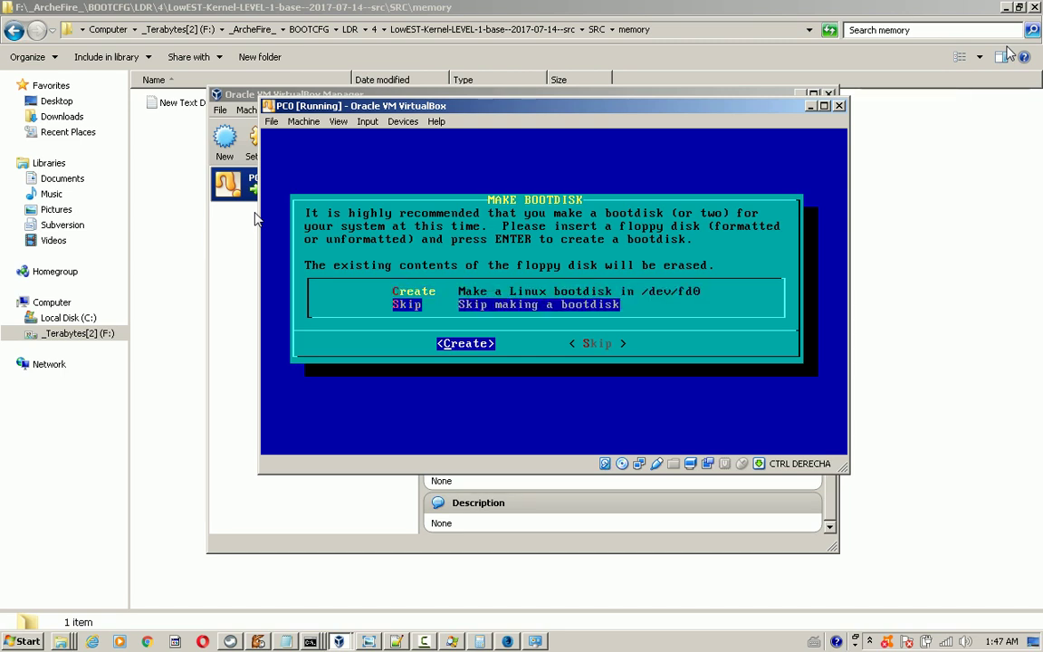
key(Return)
key(Return)
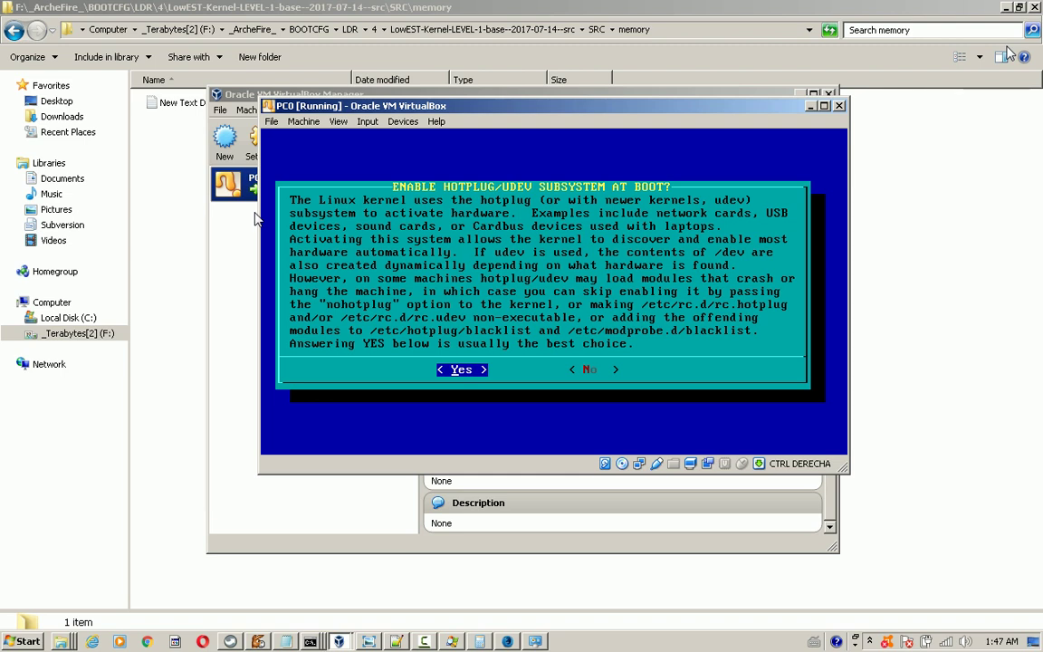
key(Return)
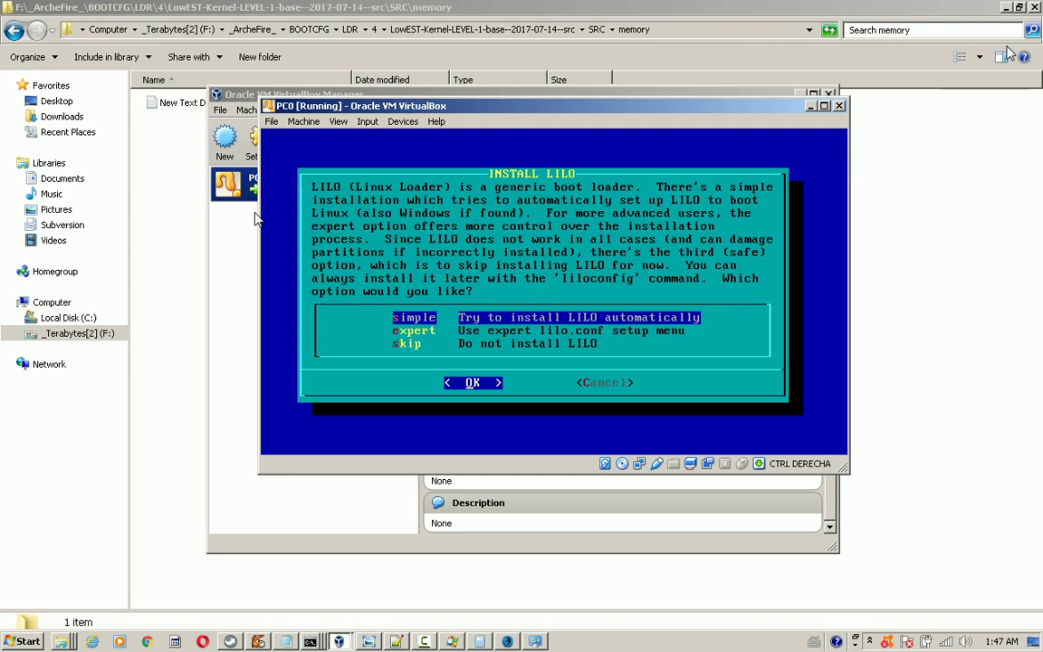
Step: Run simple LILO setup with standard console, no extra parameters, installing to the MBR
key(Return)
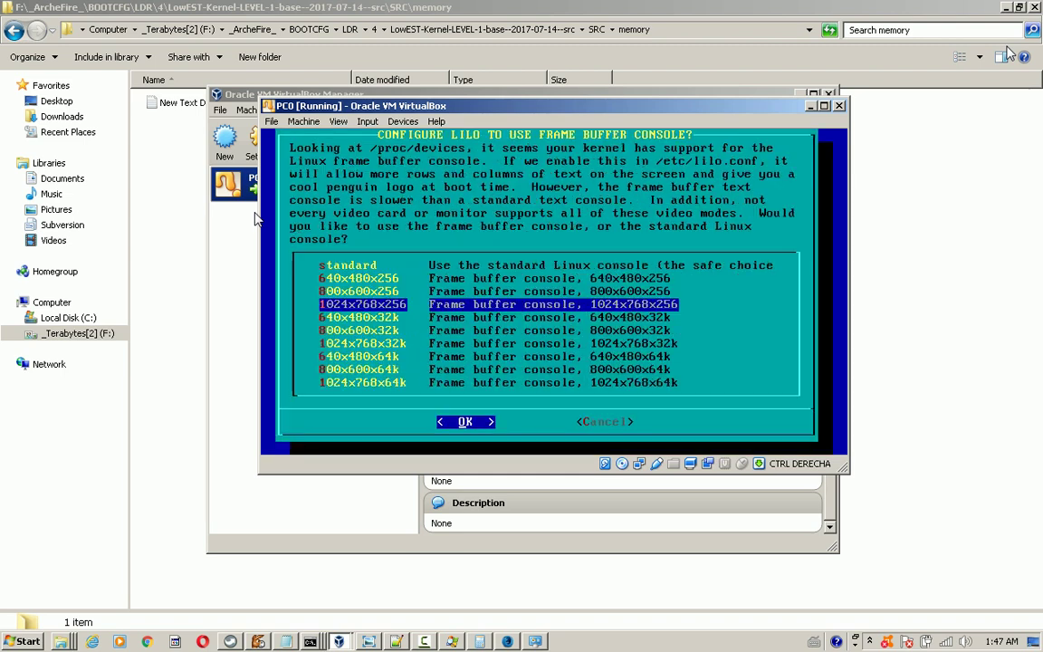
key(Up)
key(Up)
key(Up)
key(Return)
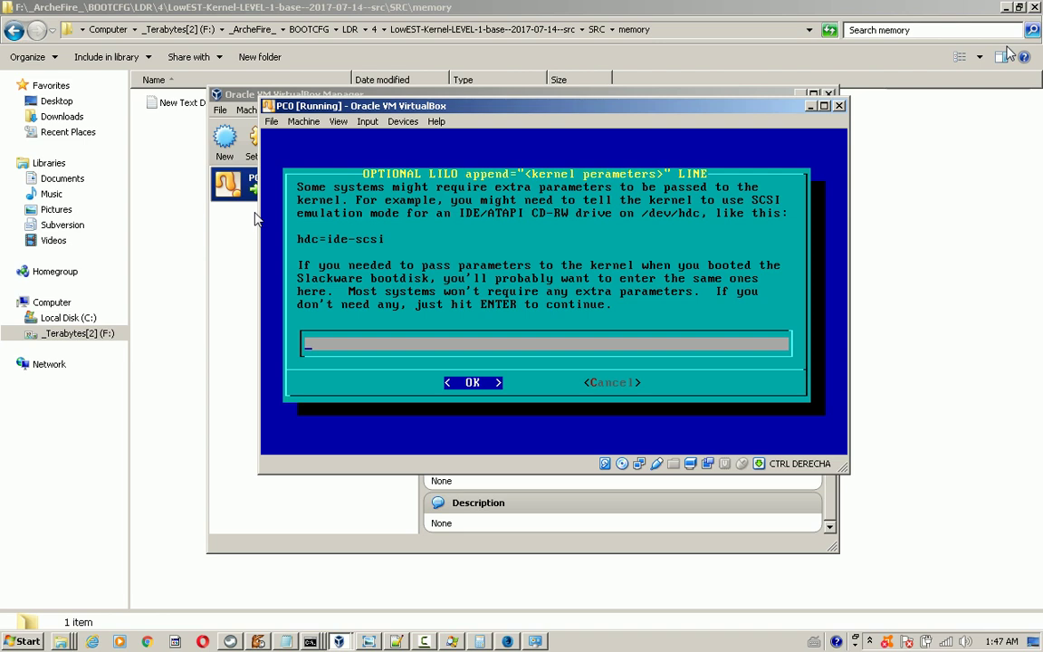
key(Return)
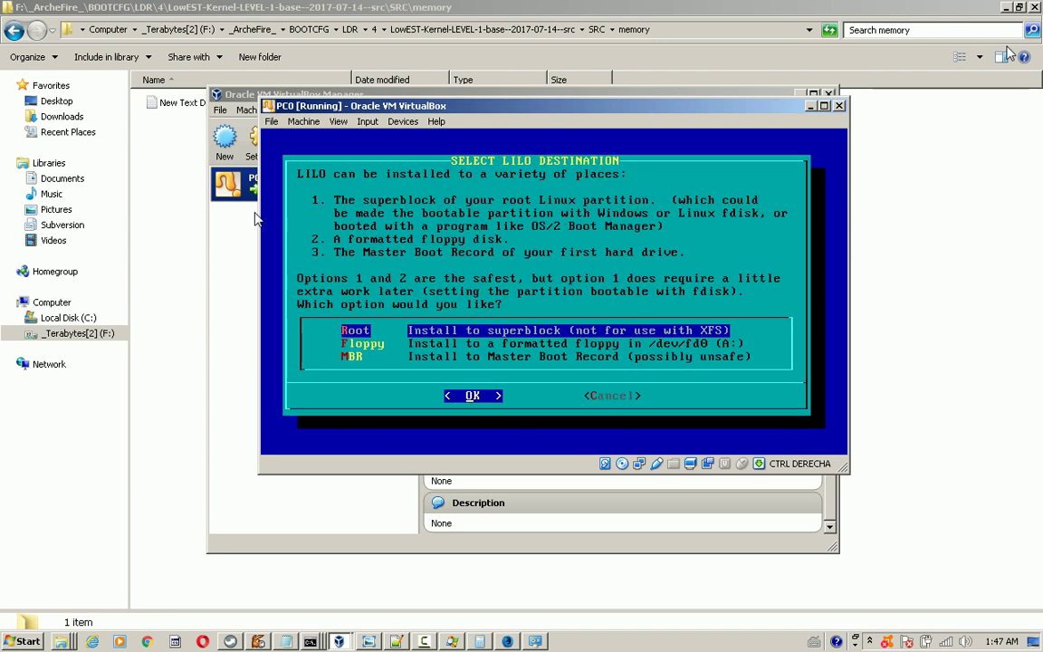
key(Down)
key(Down)
key(Return)
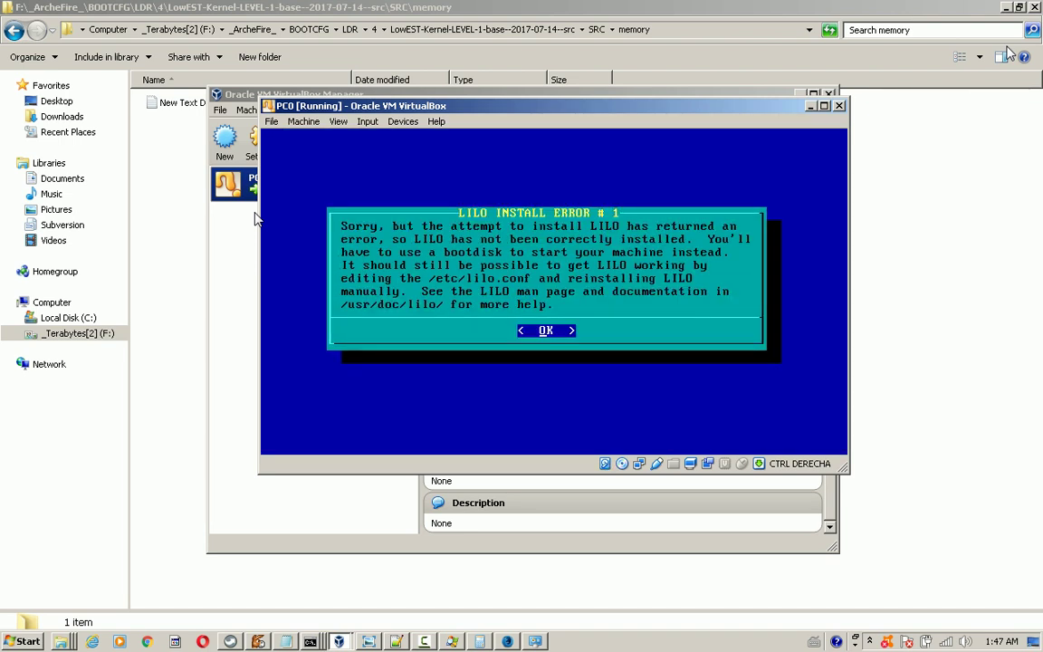
Step: Dismiss the LILO error, choose a ps2 mouse with gpm, and decline network setup
key(Return)
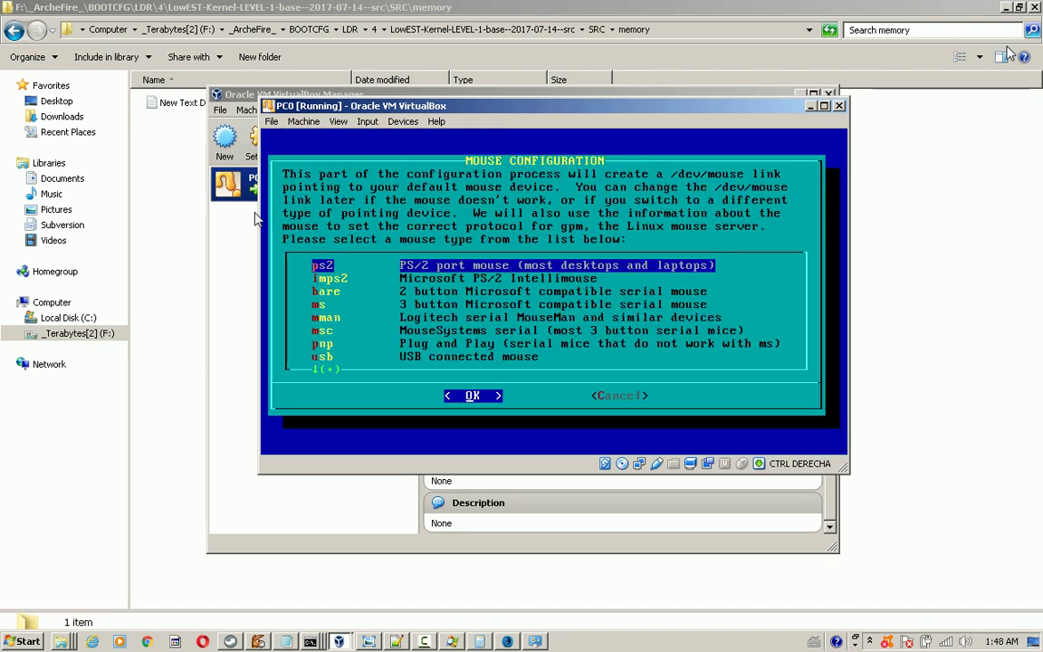
key(Return)
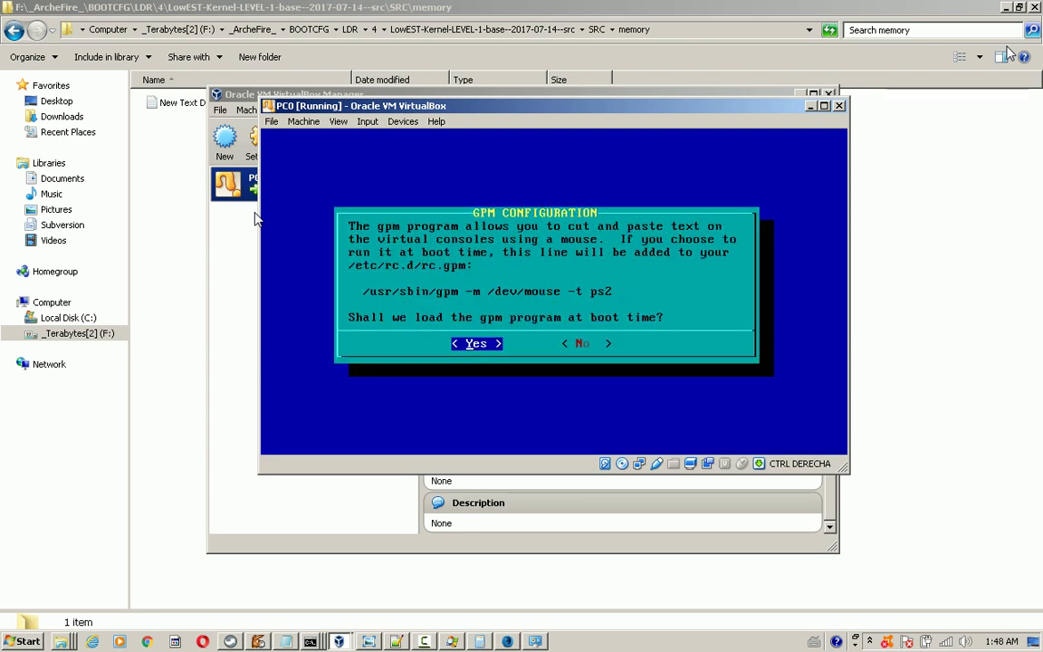
key(Return)
key(Right)
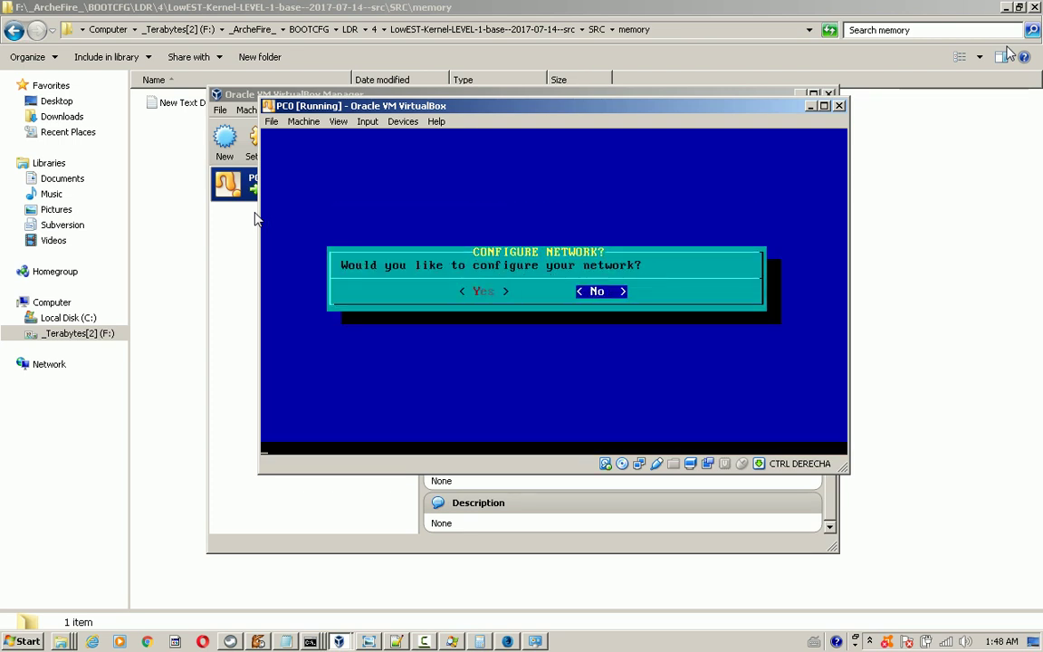
key(Return)
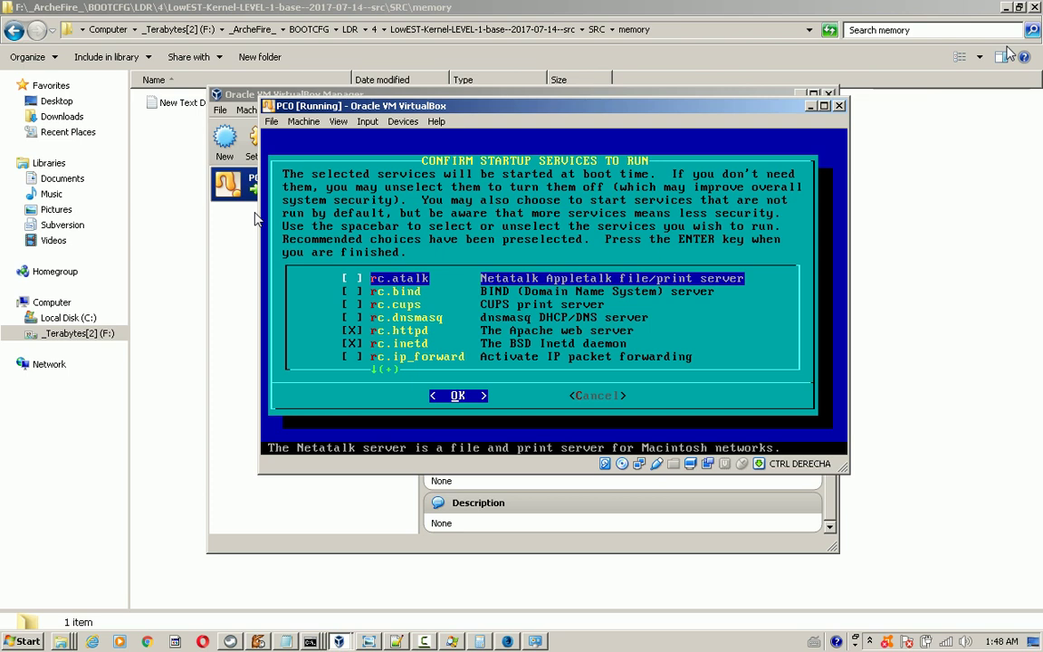
Step: Skip the startup services, fonts, timezone and window manager steps
key(Right)
key(Return)
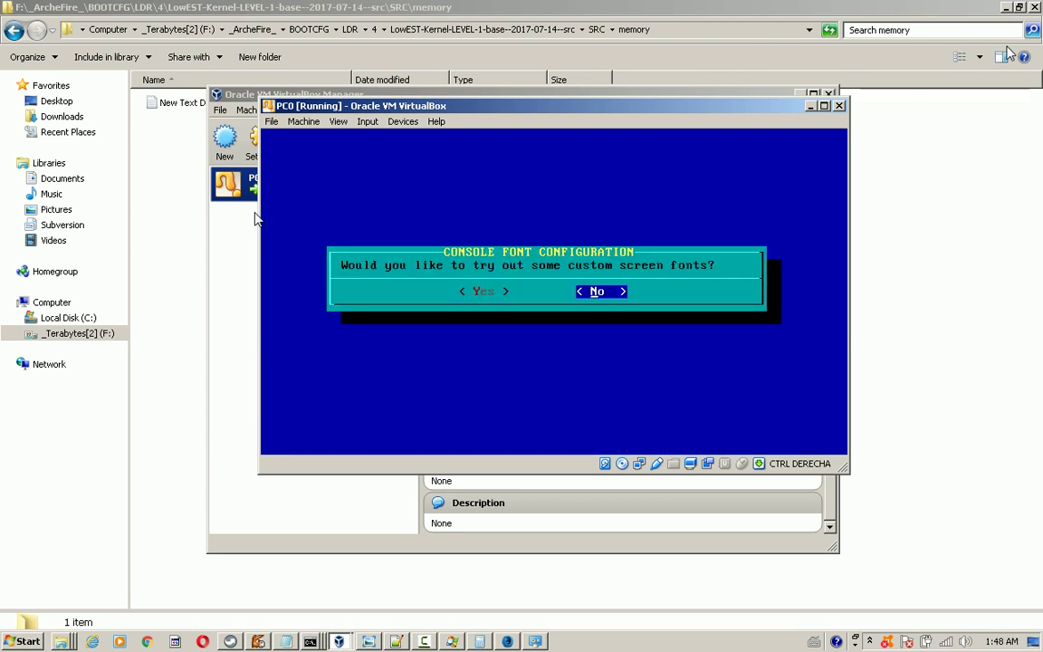
key(Return)
key(Return)
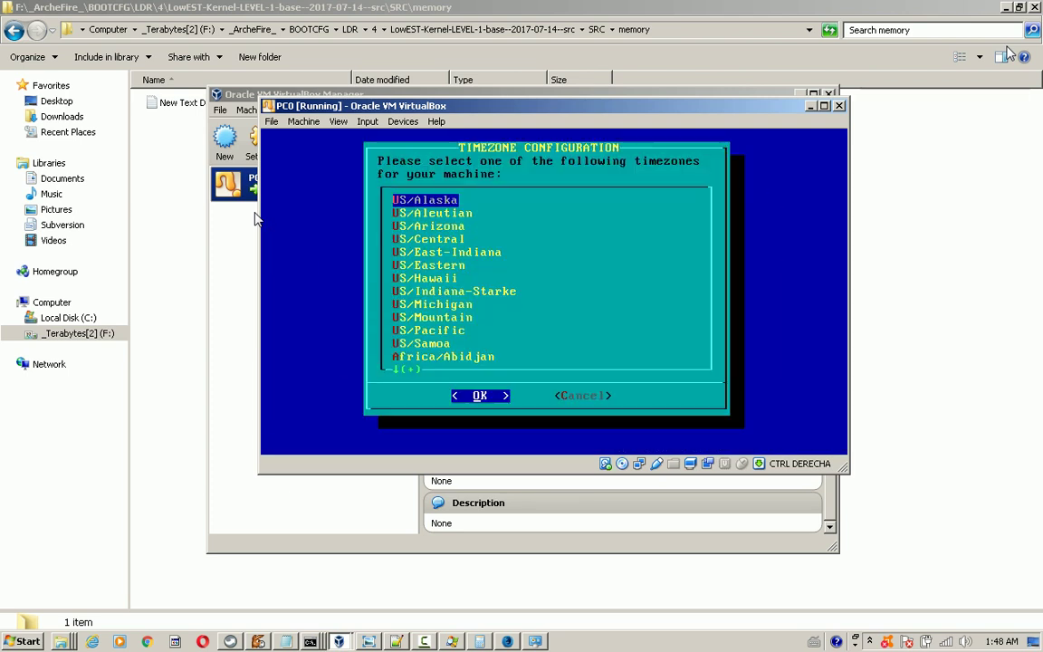
key(Right)
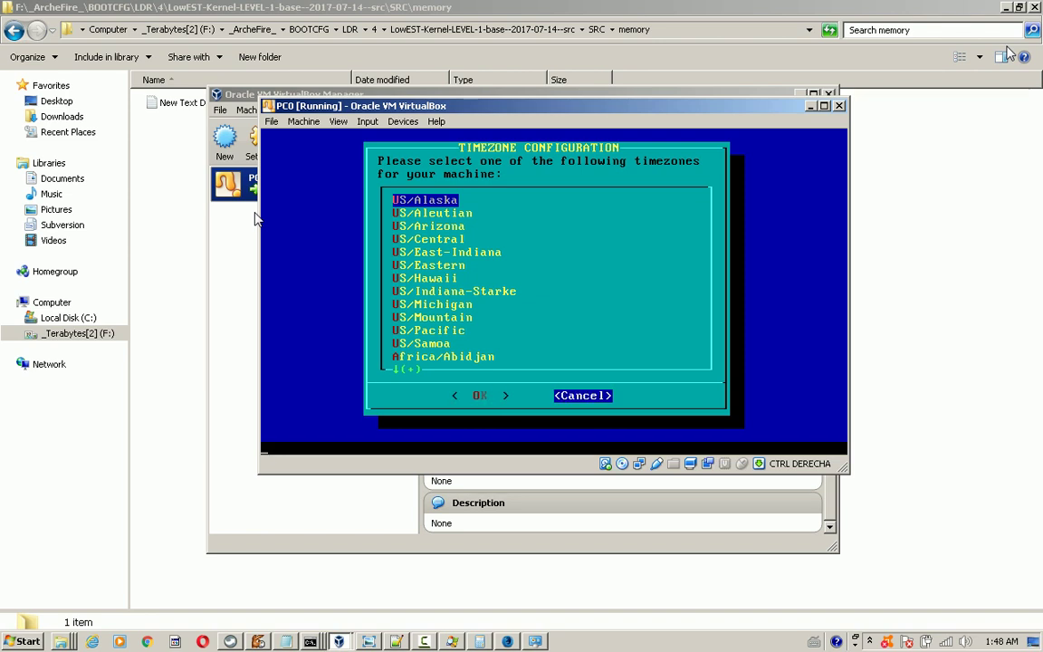
key(Return)
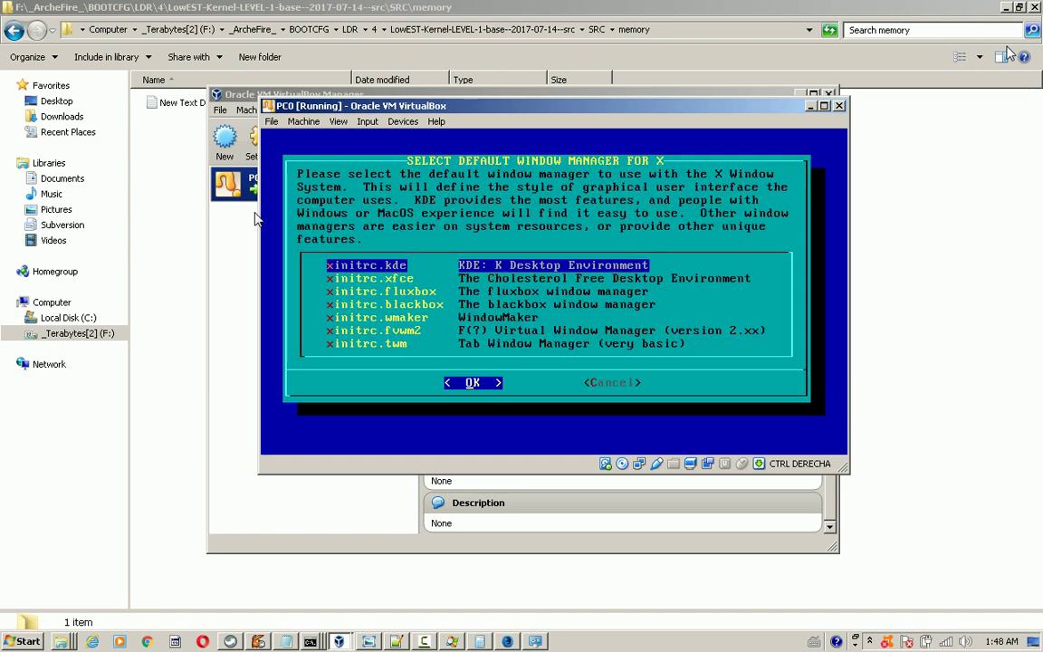
key(Right)
key(Return)
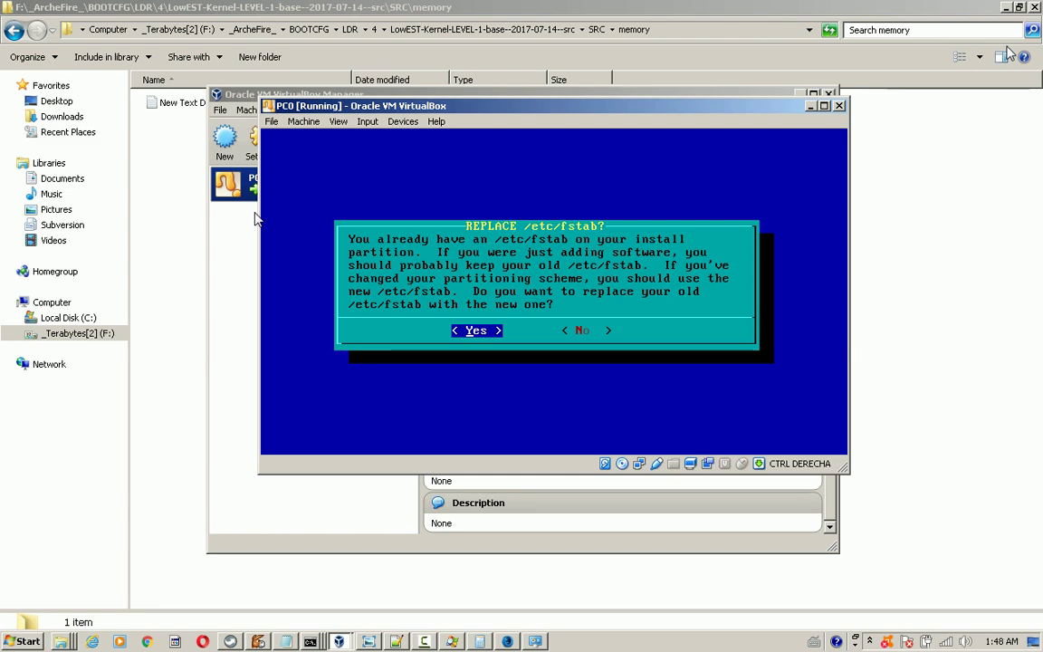
Step: Replace /etc/fstab with the new one and acknowledge Setup Complete
key(Right)
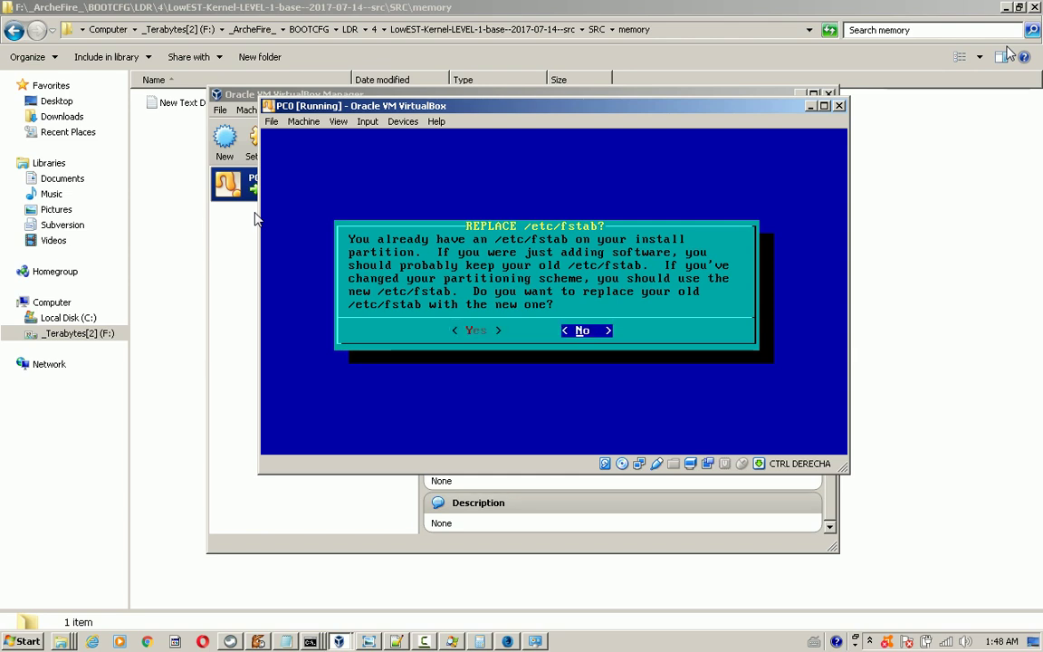
key(Left)
key(Return)
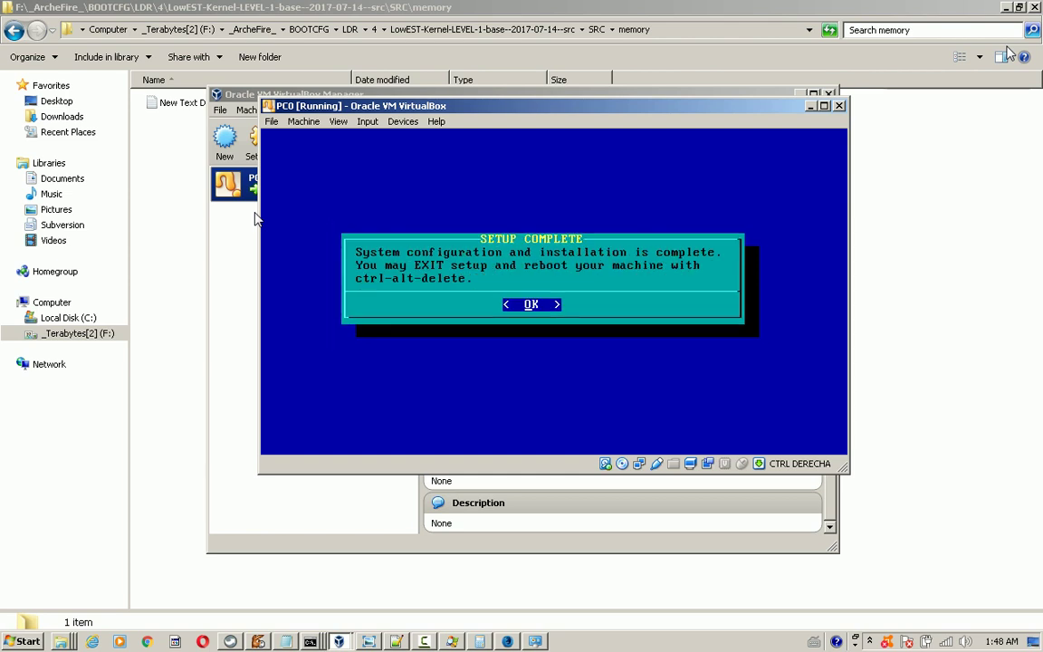
key(Return)
key(Down)
key(Down)
key(Down)
key(Down)
key(Down)
key(Down)
key(Down)
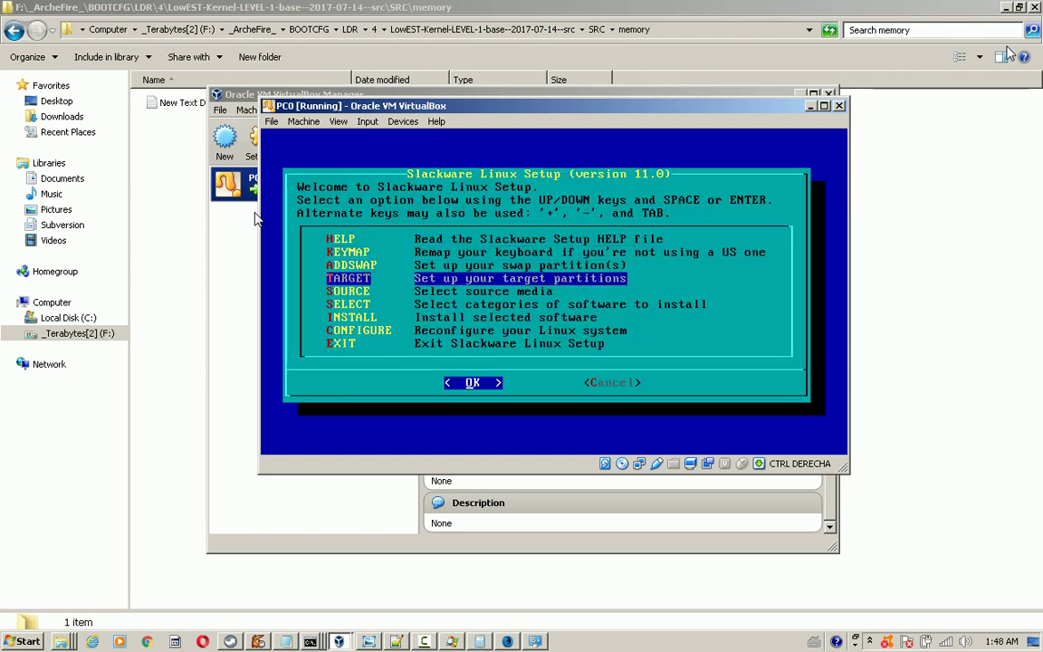
Step: Restart system configuration, reinstall the CD kernel and skip the bootdisk again
key(Return)
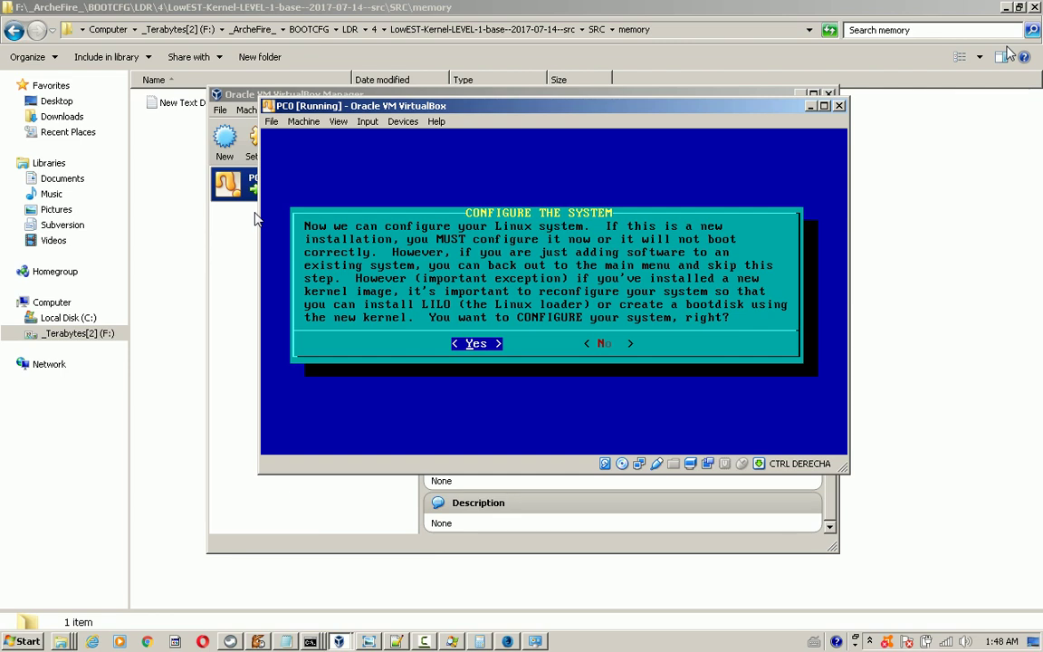
key(Return)
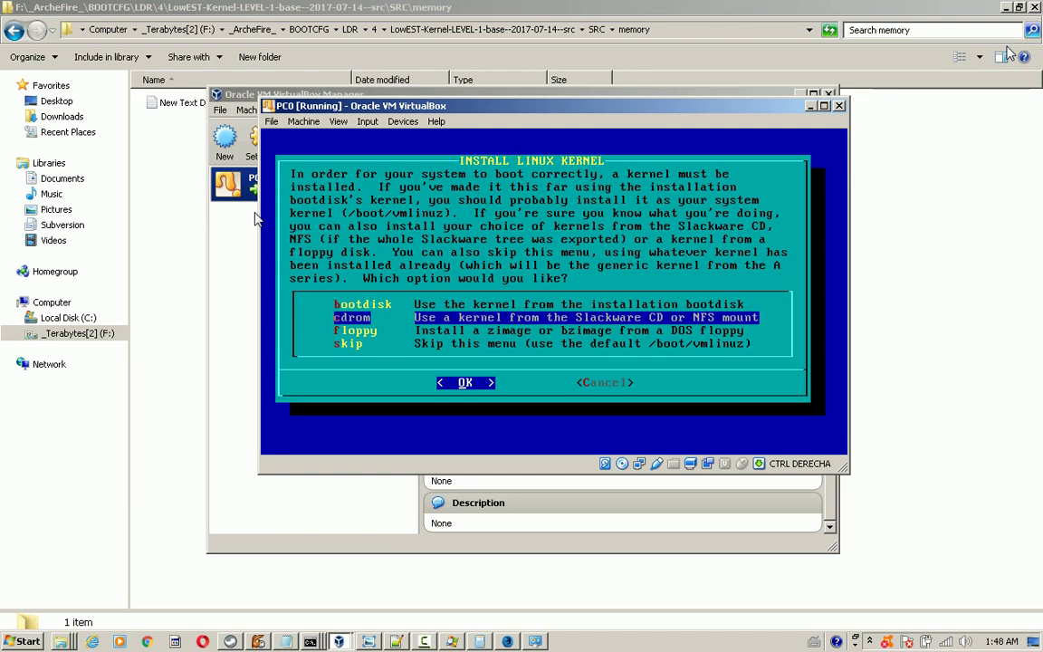
key(Return)
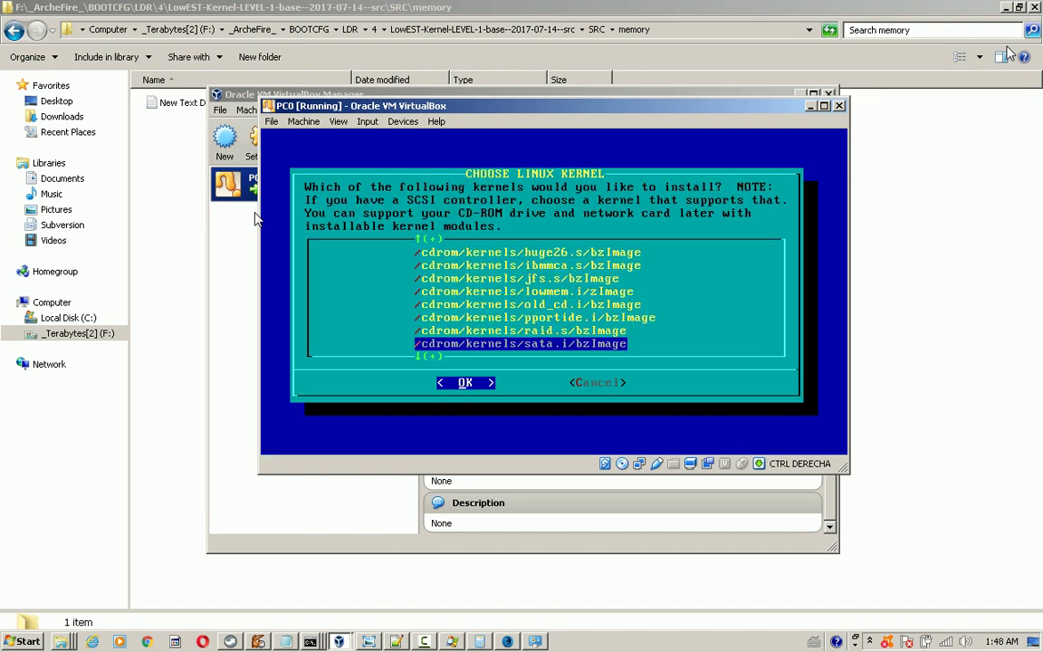
key(Return)
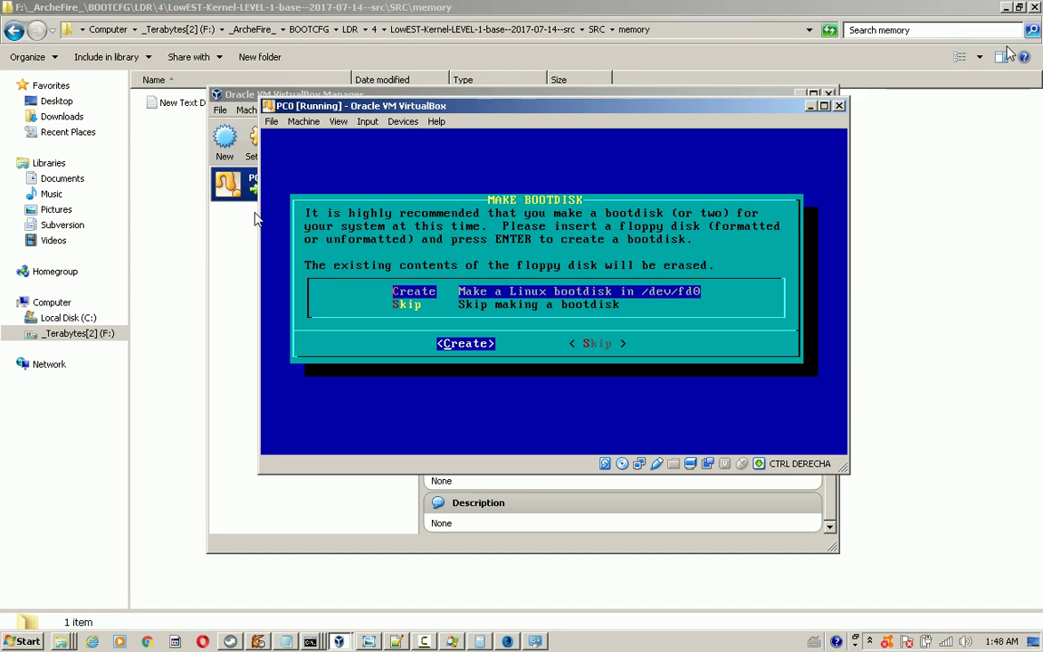
key(Down)
key(Return)
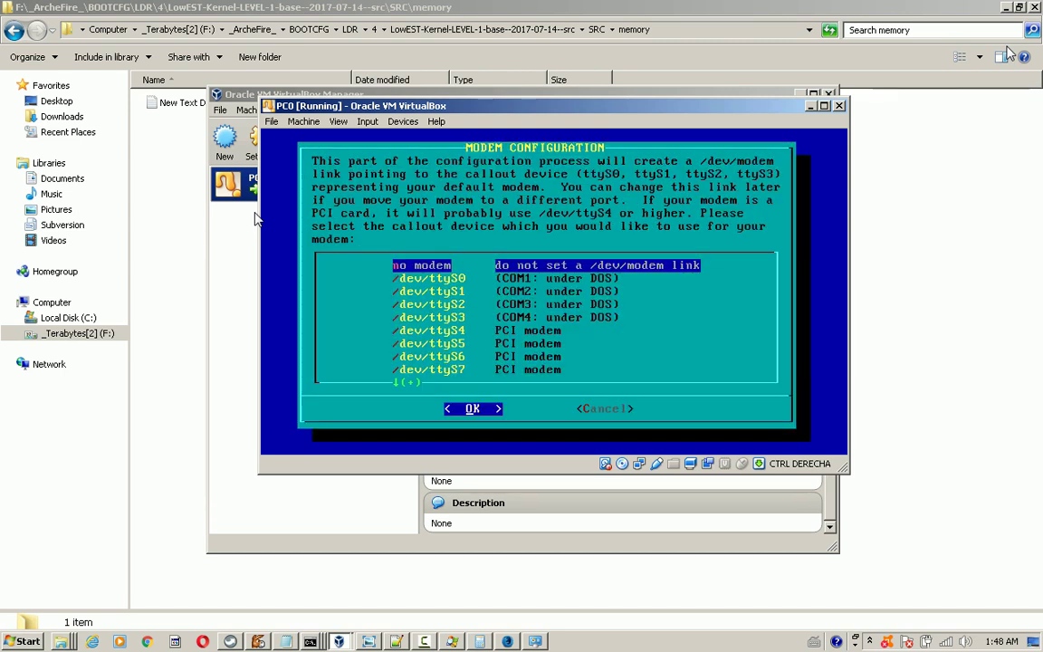
Step: Inspect PC0's IDE controller in Storage settings and cancel without changes
click(258, 187)
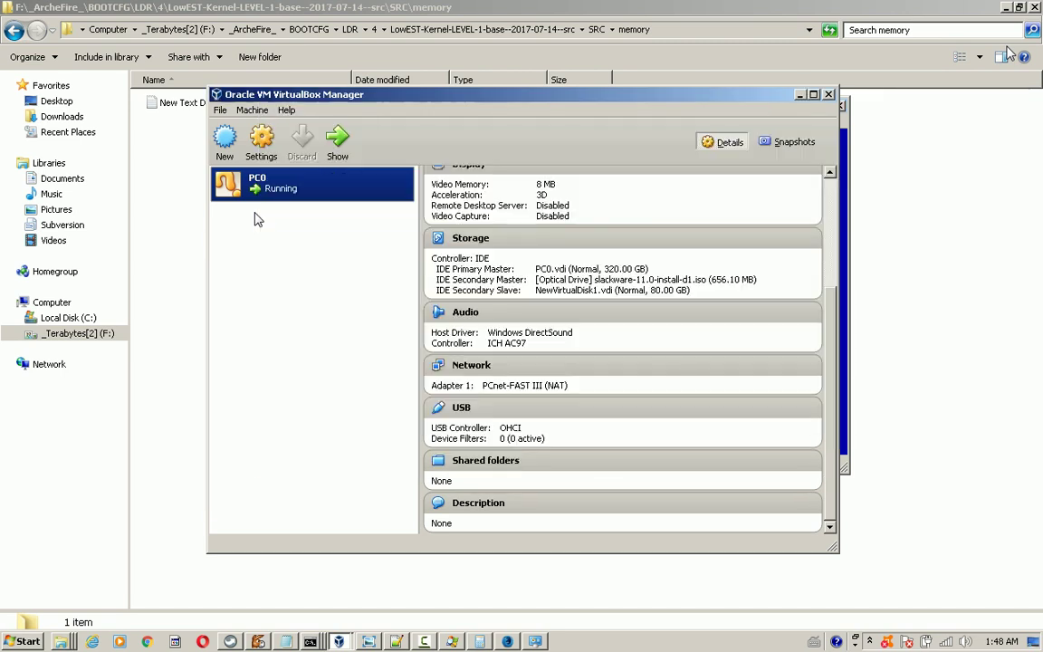
click(261, 138)
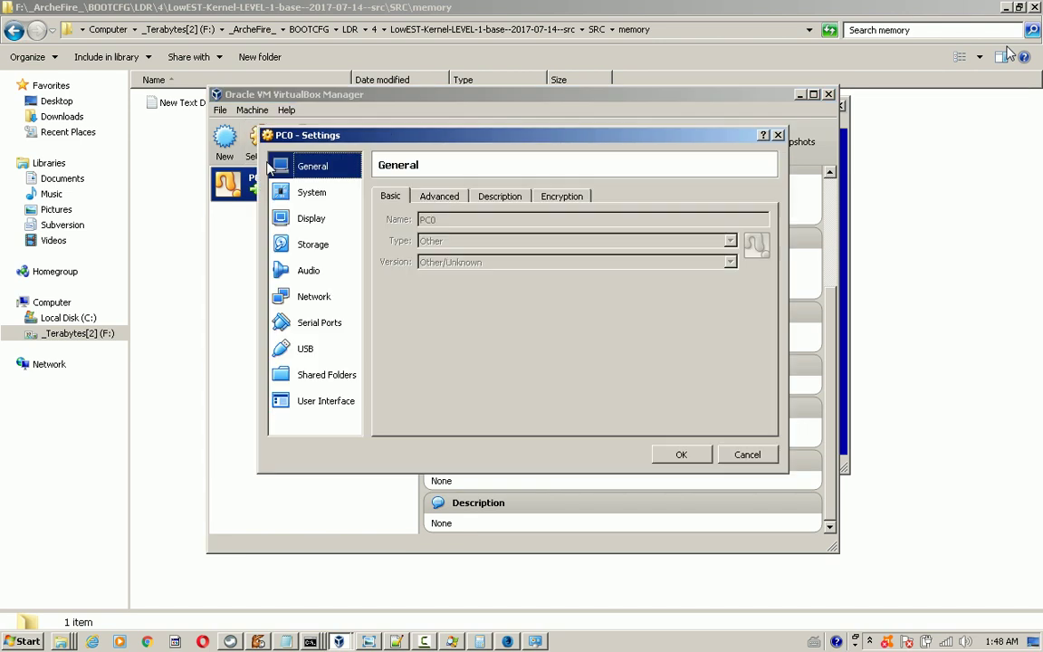
click(310, 244)
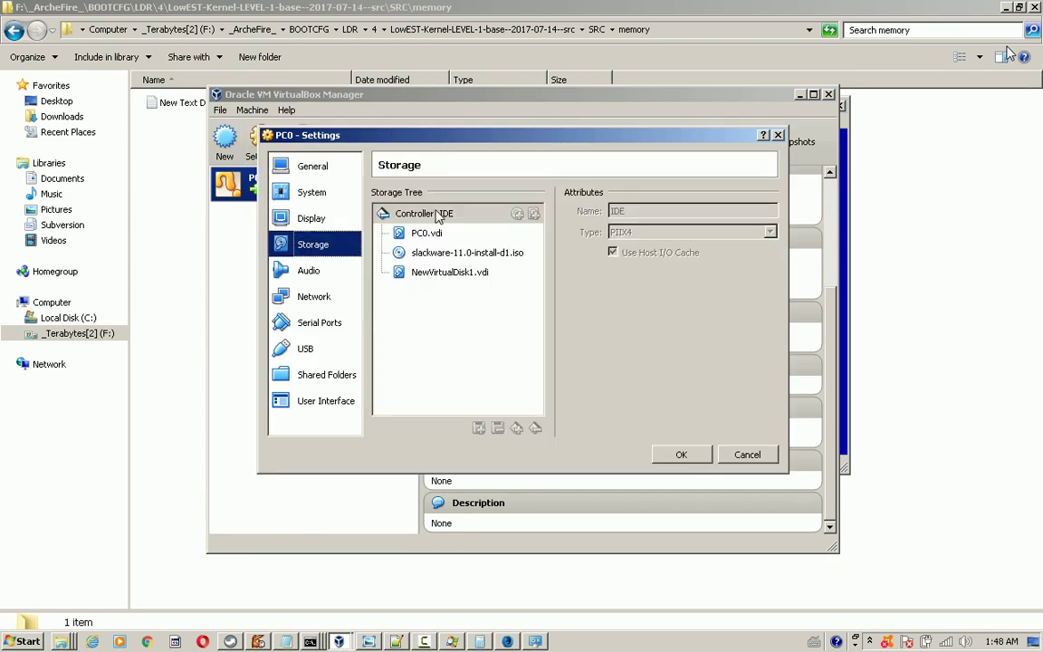
click(477, 214)
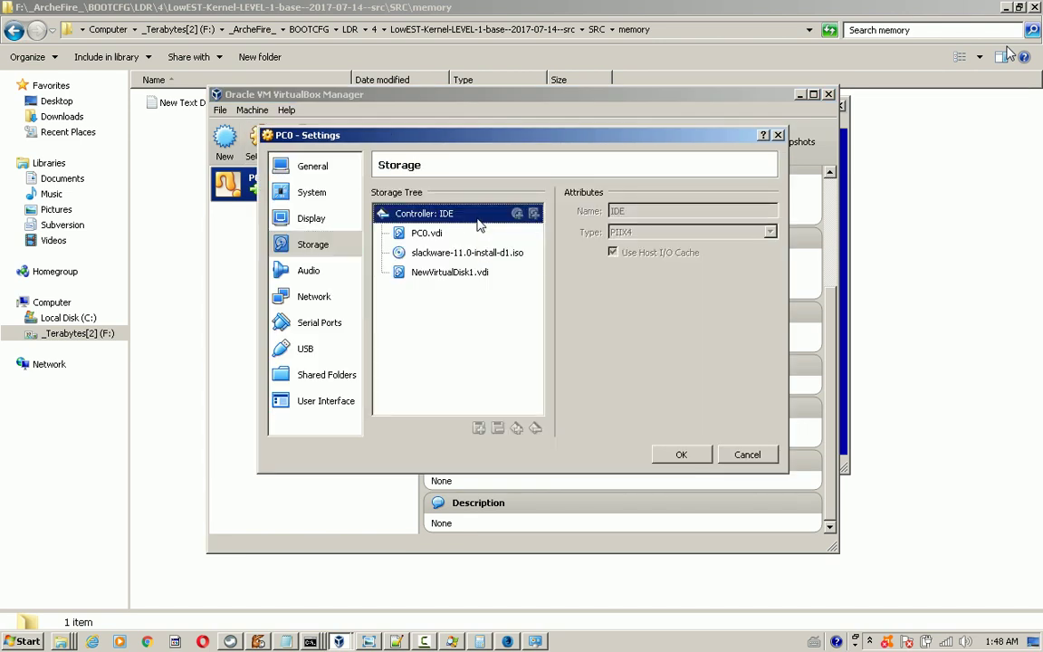
right_click(477, 213)
click(458, 320)
click(730, 458)
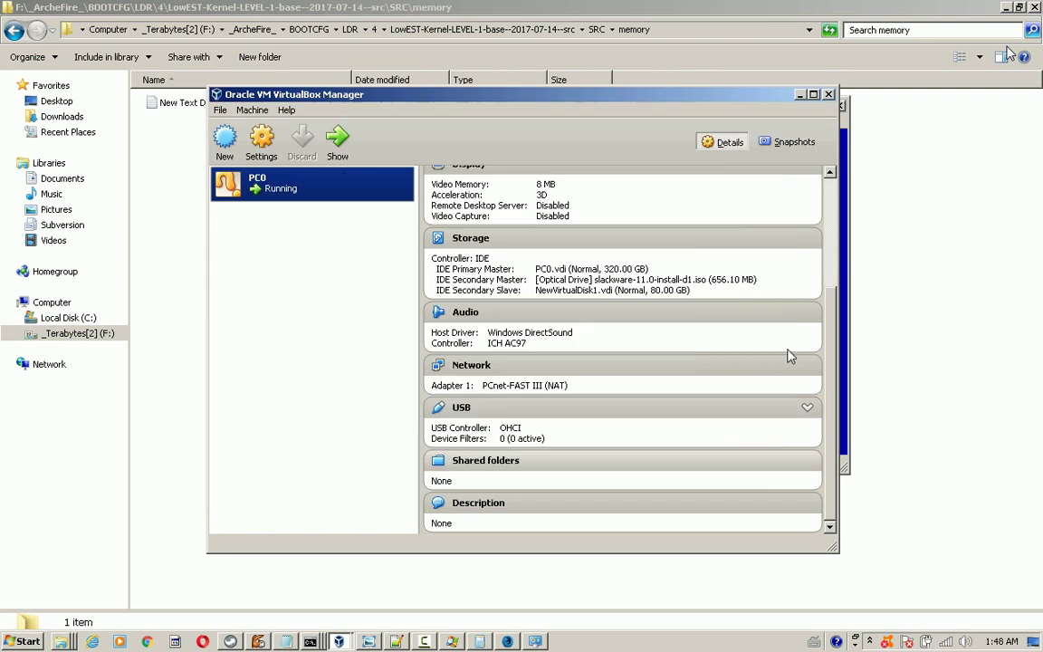
Step: Return to the VM installer and choose no modem
click(844, 312)
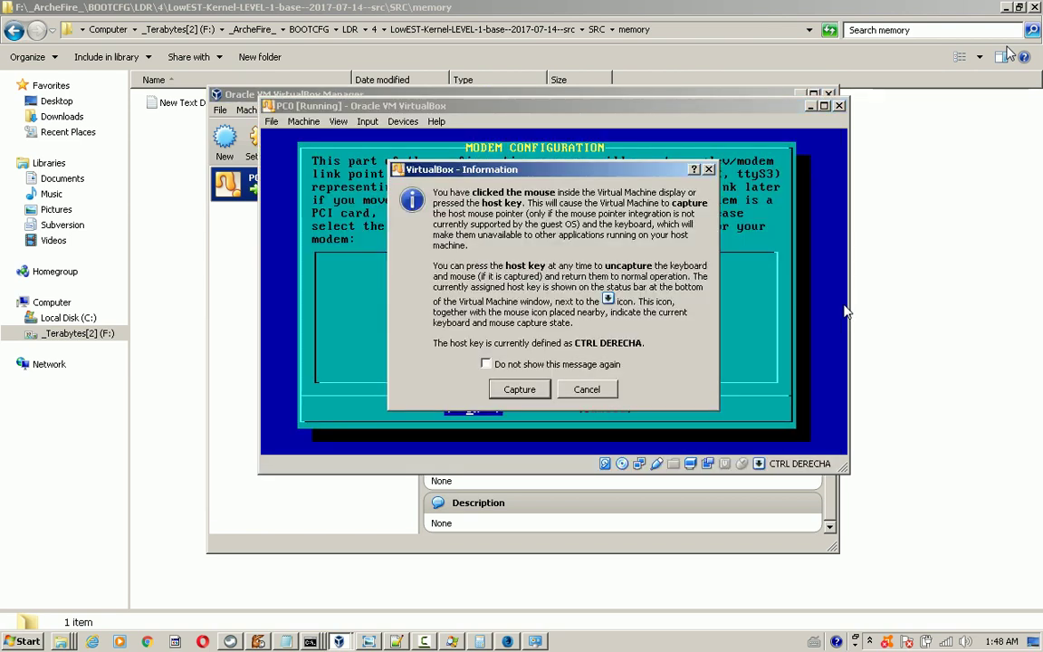
key(Return)
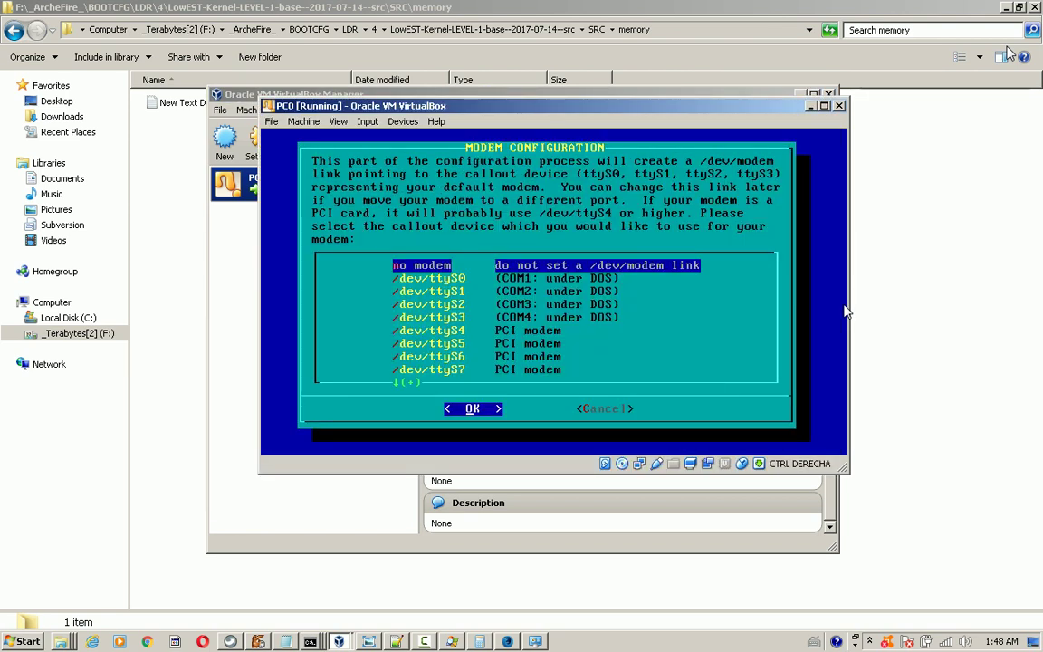
key(Return)
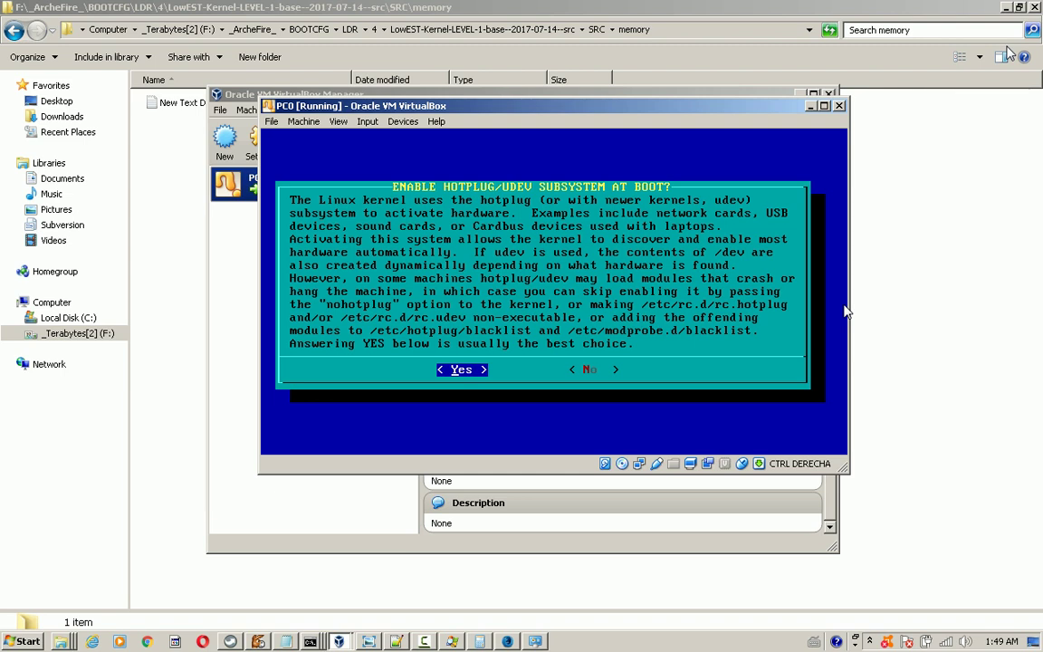
Step: Enable hotplug and begin an expert LILO configuration
key(Return)
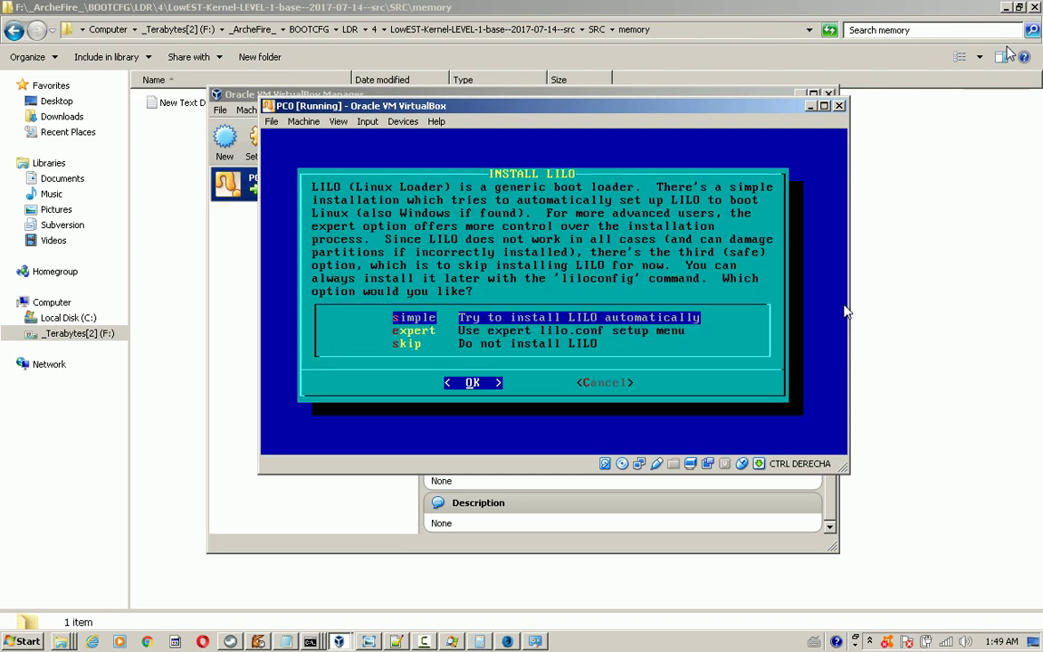
key(Down)
key(Down)
key(Up)
key(Return)
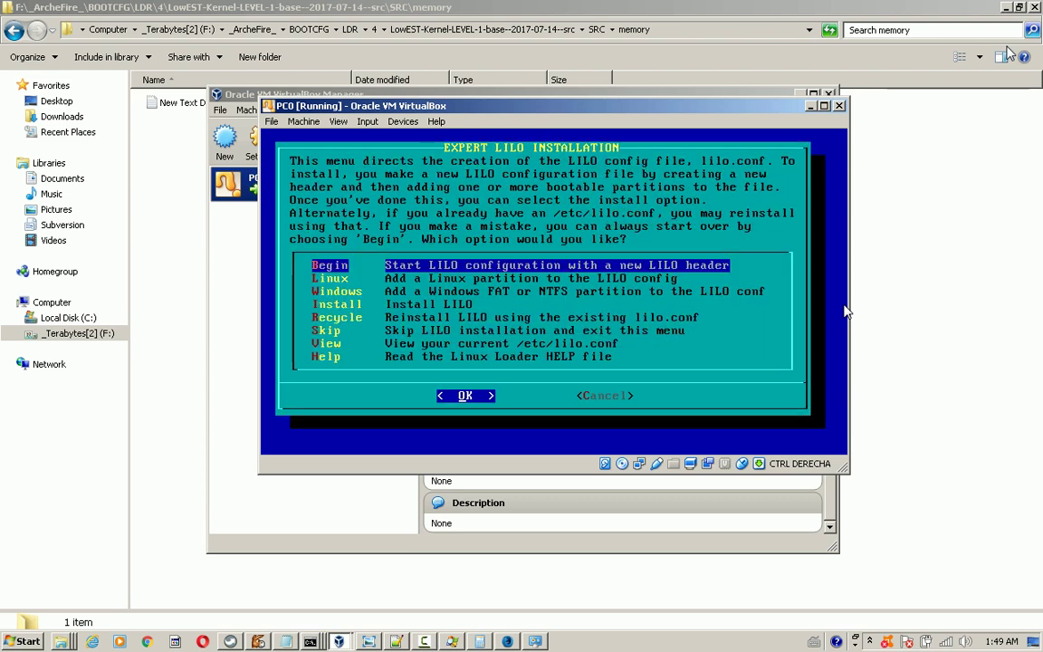
key(Return)
Step: Set the console mode, target the MBR on /dev/hda, and use a 5-second timeout
key(Return)
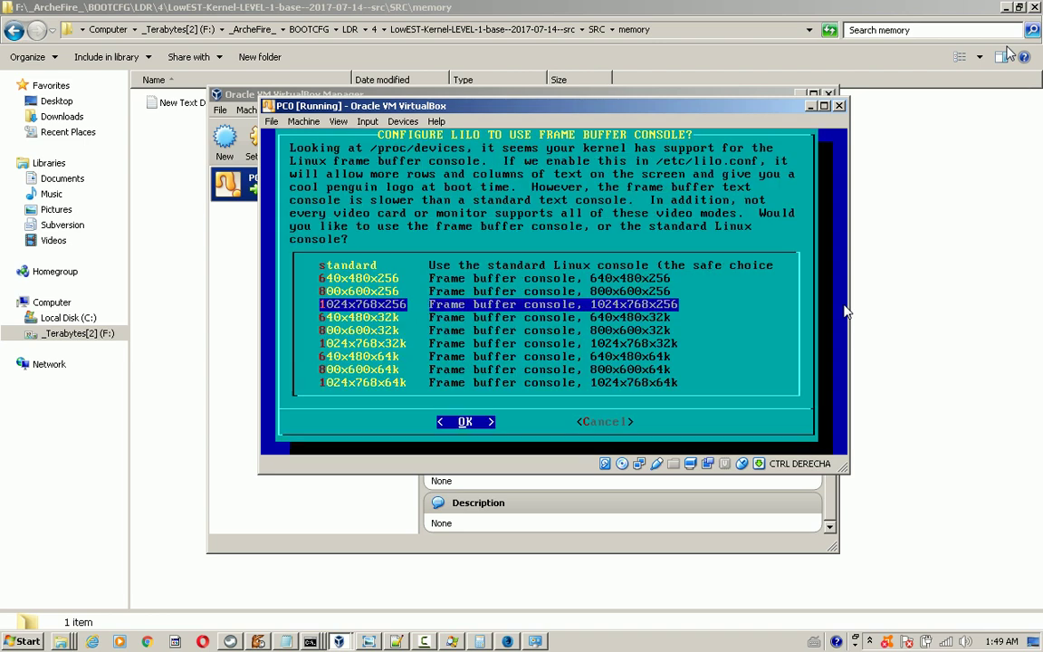
key(Up)
key(Up)
key(Up)
key(Return)
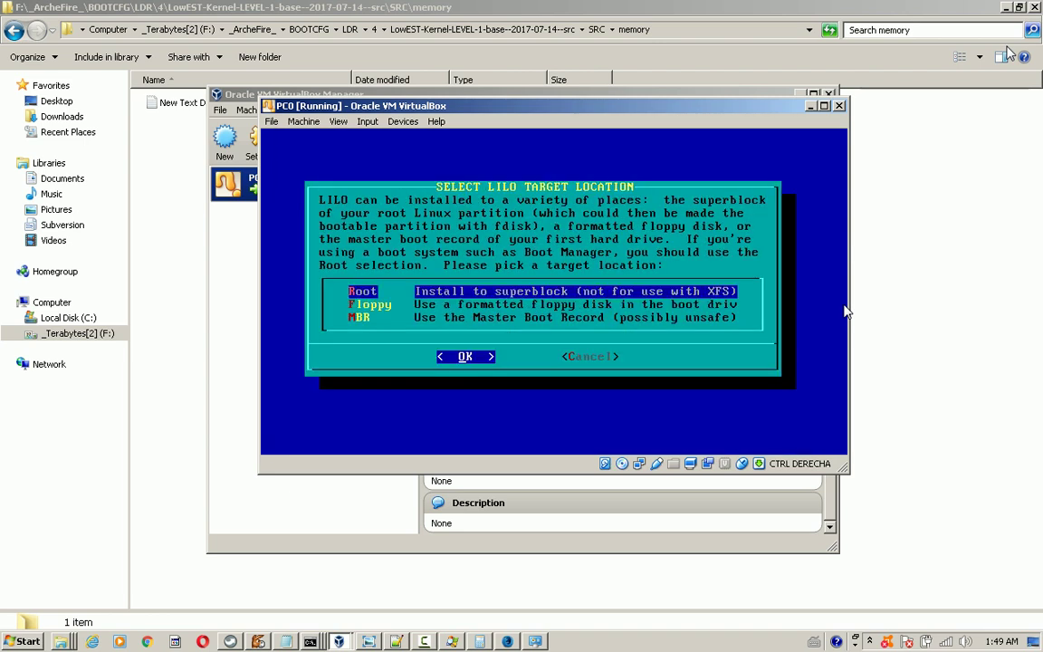
key(Down)
key(Down)
key(Return)
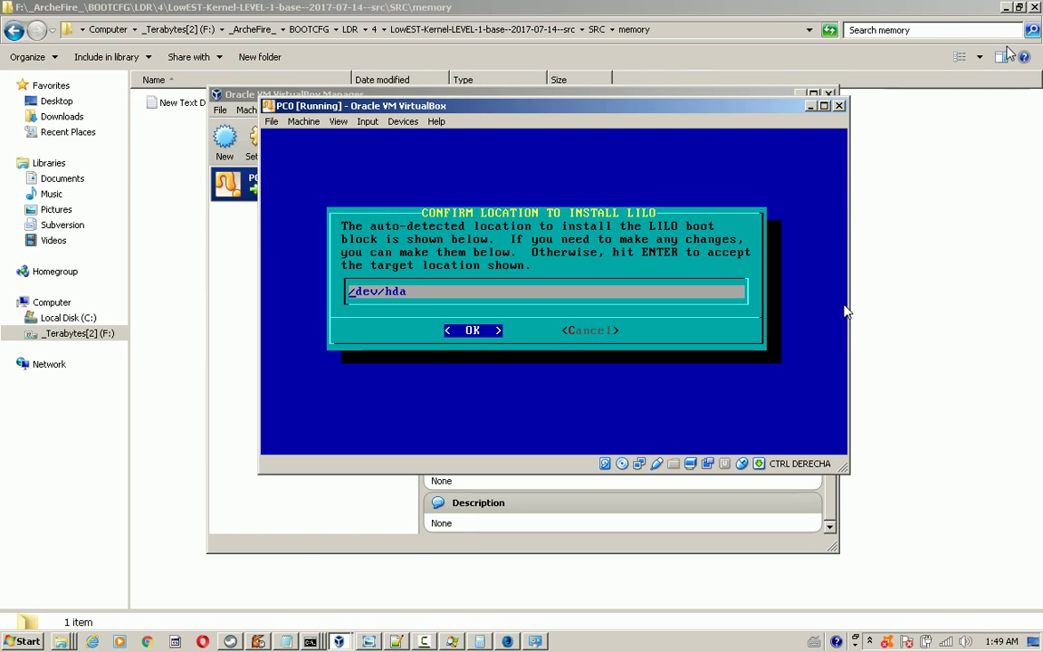
key(Return)
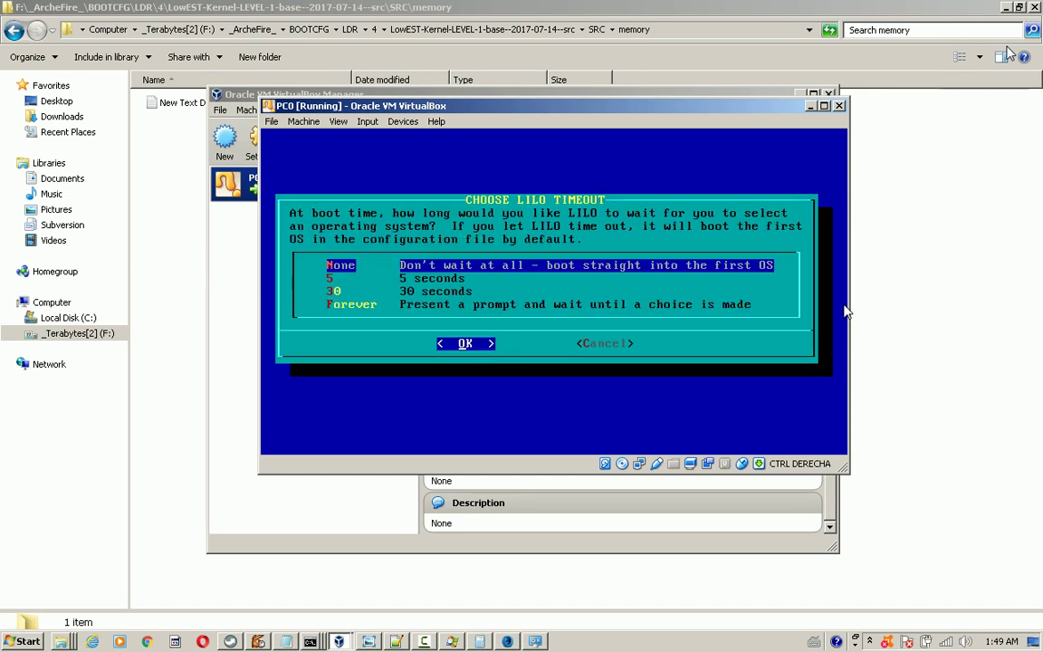
key(Down)
key(Return)
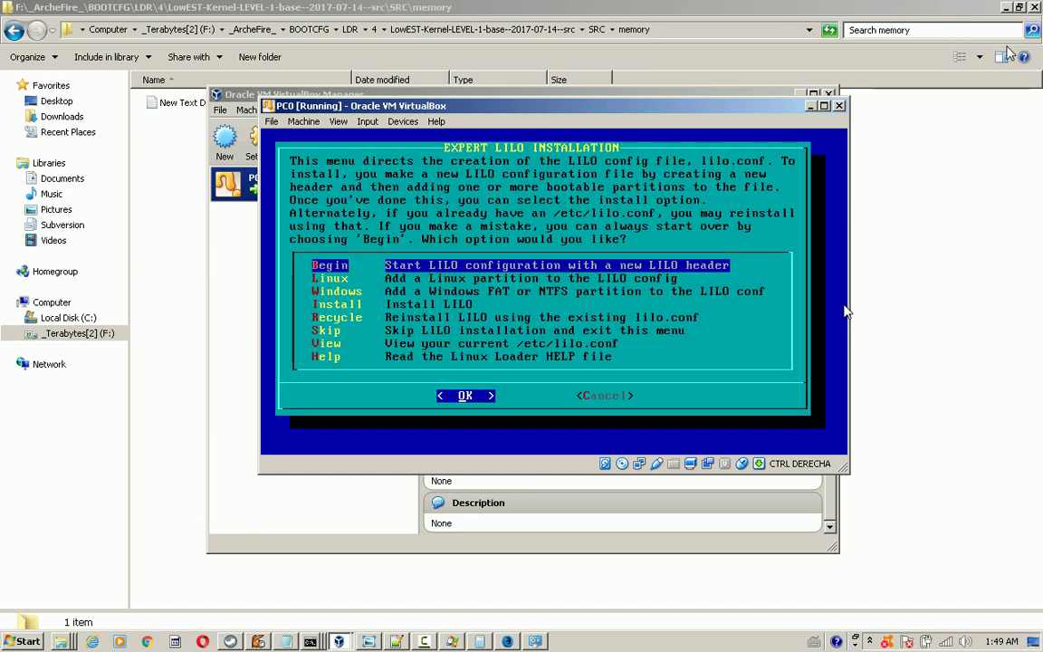
Step: Add /dev/hda2 as a Linux boot entry named Slackware and install LILO
key(Down)
key(Down)
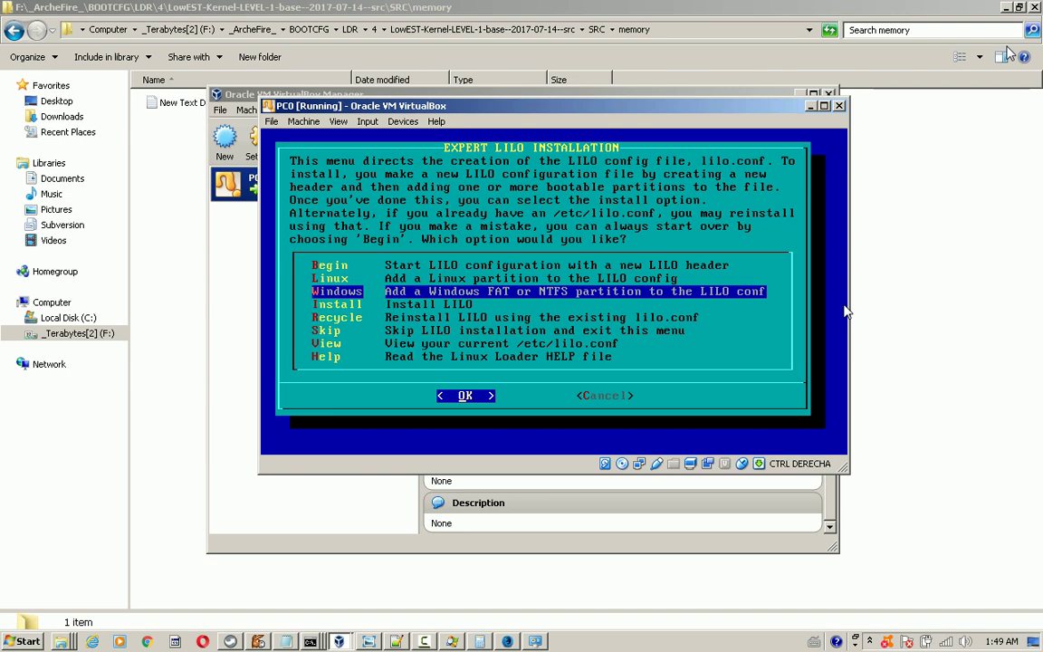
key(Up)
key(Return)
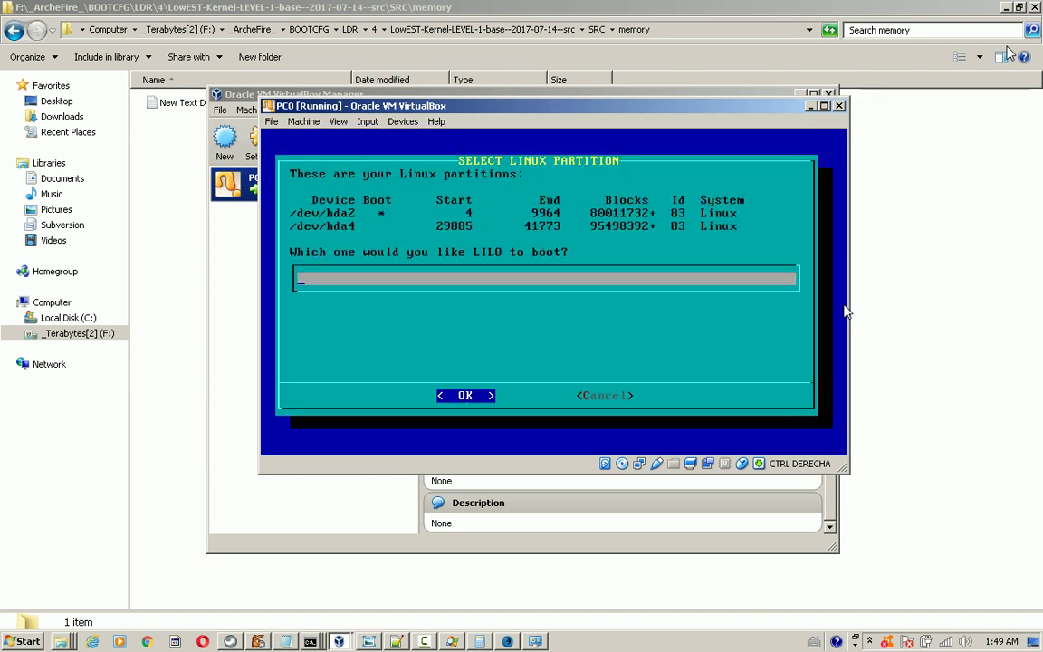
text(/dev/)
text(hda2)
key(Return)
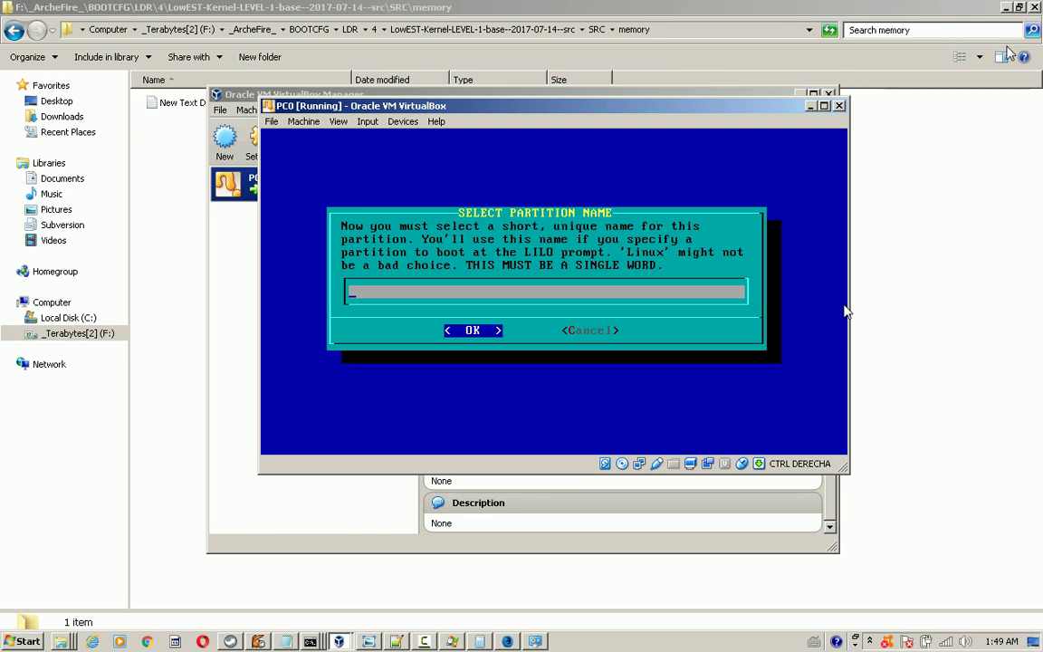
text(Slackware)
key(Return)
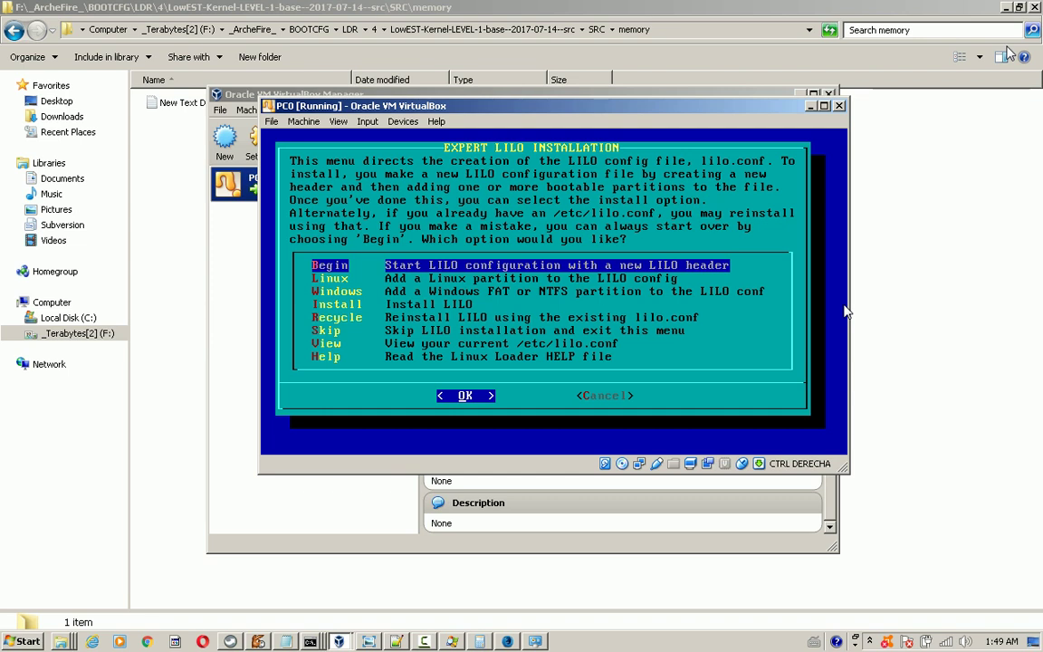
key(Down)
key(Down)
key(Down)
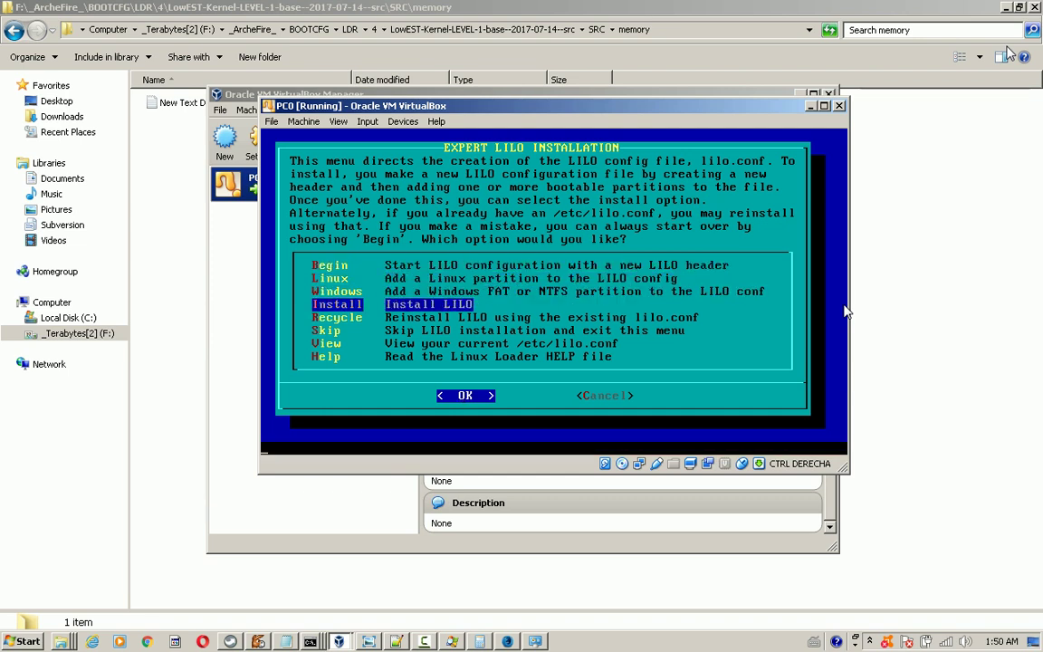
key(Return)
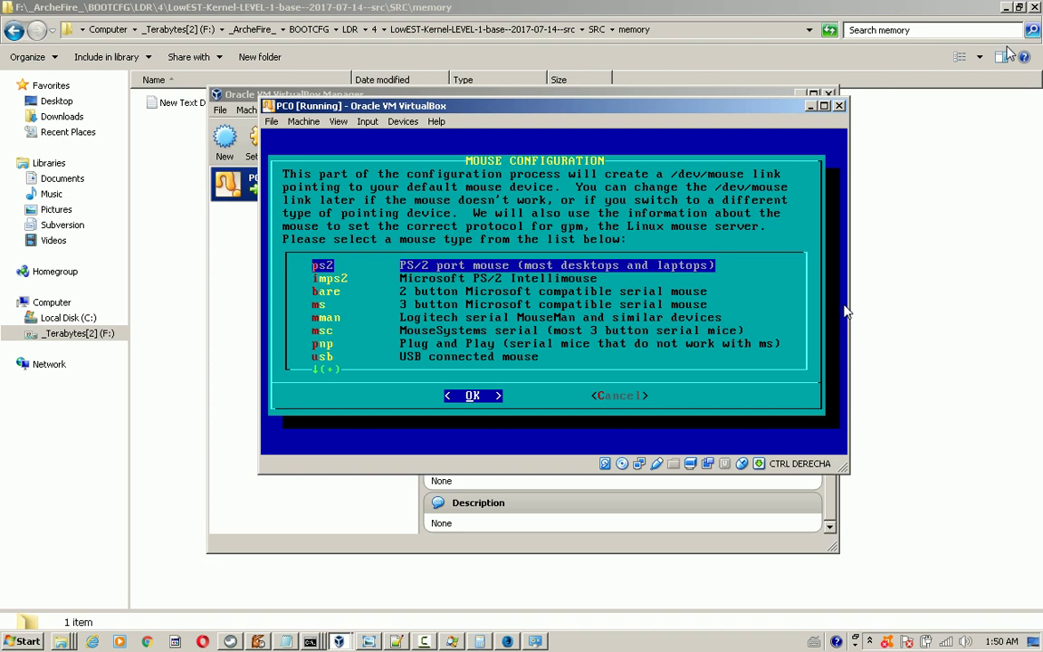
Step: Accept the ps2 mouse with gpm and set the hostname to linux0
key(Return)
key(Return)
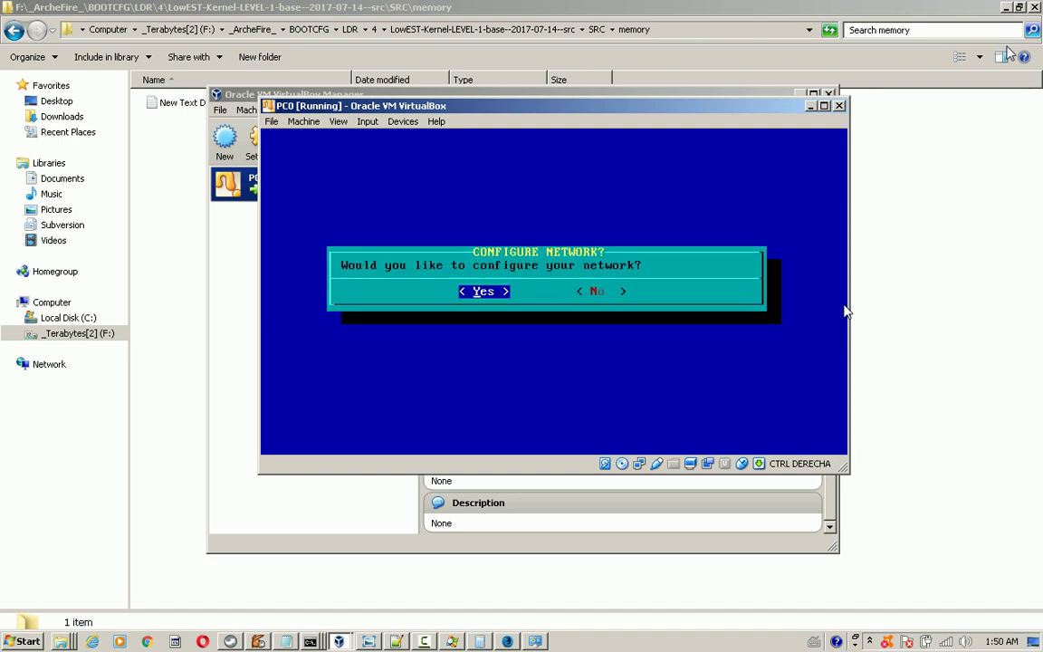
key(Return)
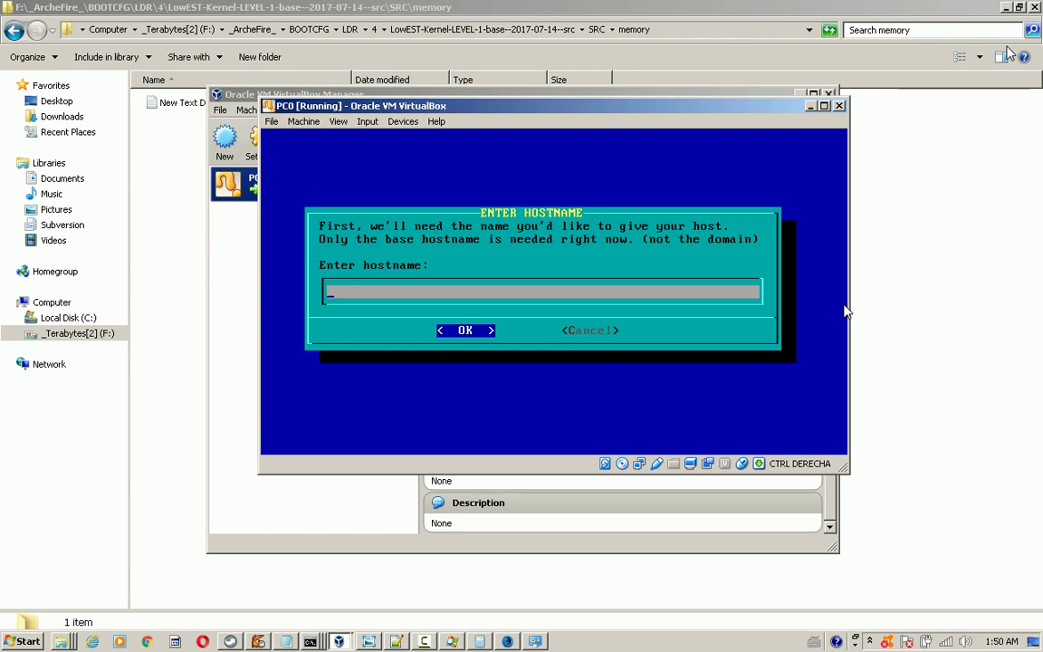
text(kv)
key(BackSpace)
key(BackSpace)
text(linux0)
key(Return)
Step: Set domain house.com, choose DHCP with an empty DHCP hostname, and confirm
text(house.com)
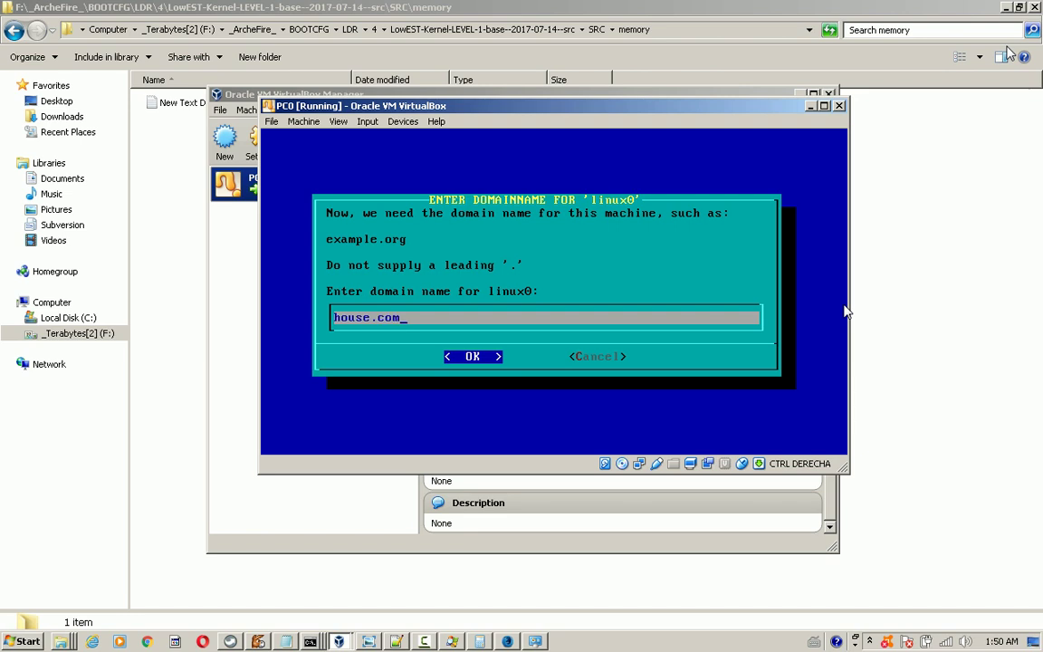
key(Return)
key(Return)
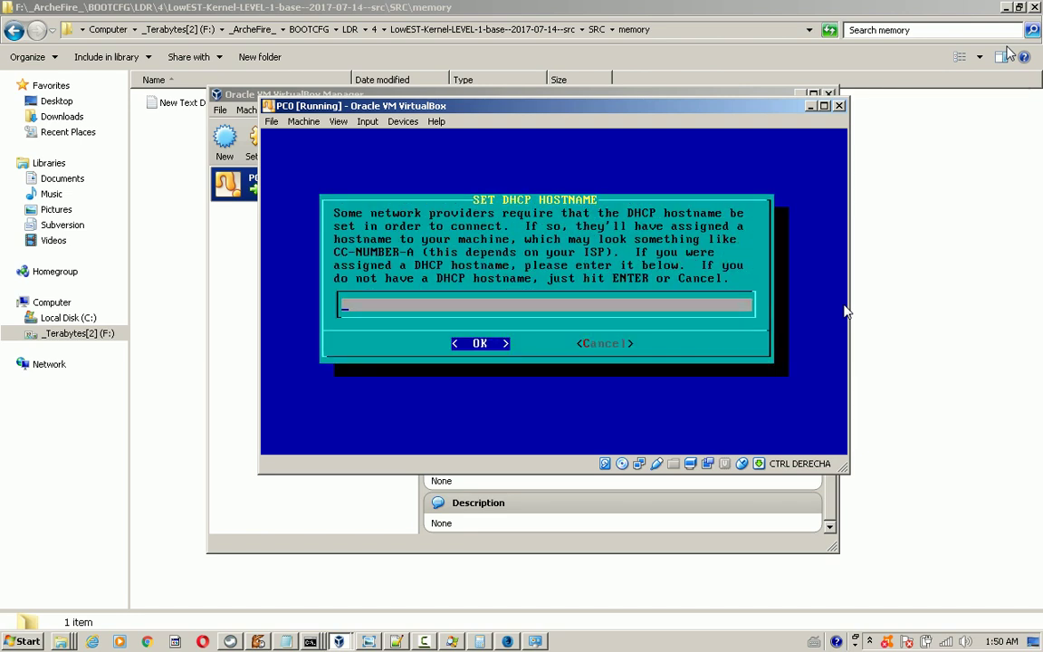
key(Return)
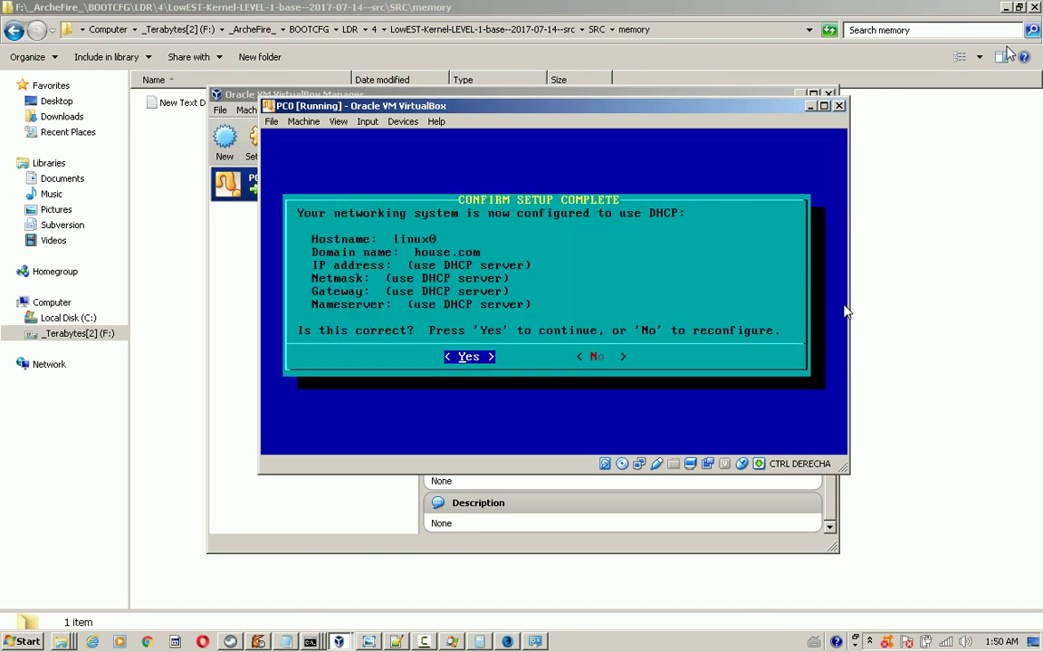
key(Return)
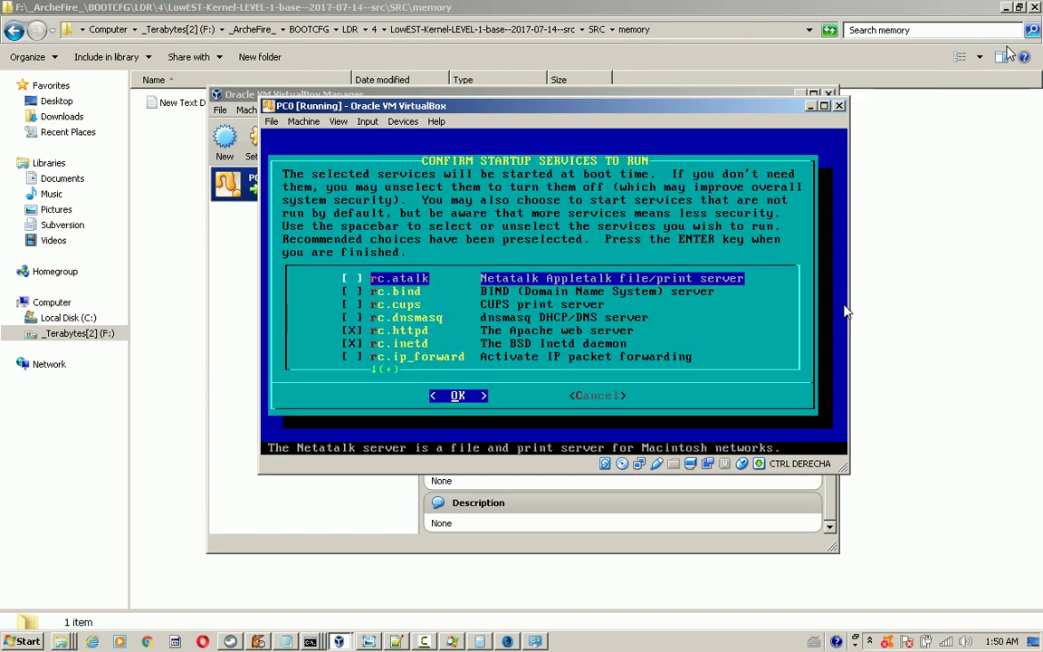
key(Return)
Step: Accept default services, local-time clock, US/Central zone, KDE, and the new fstab
key(Return)
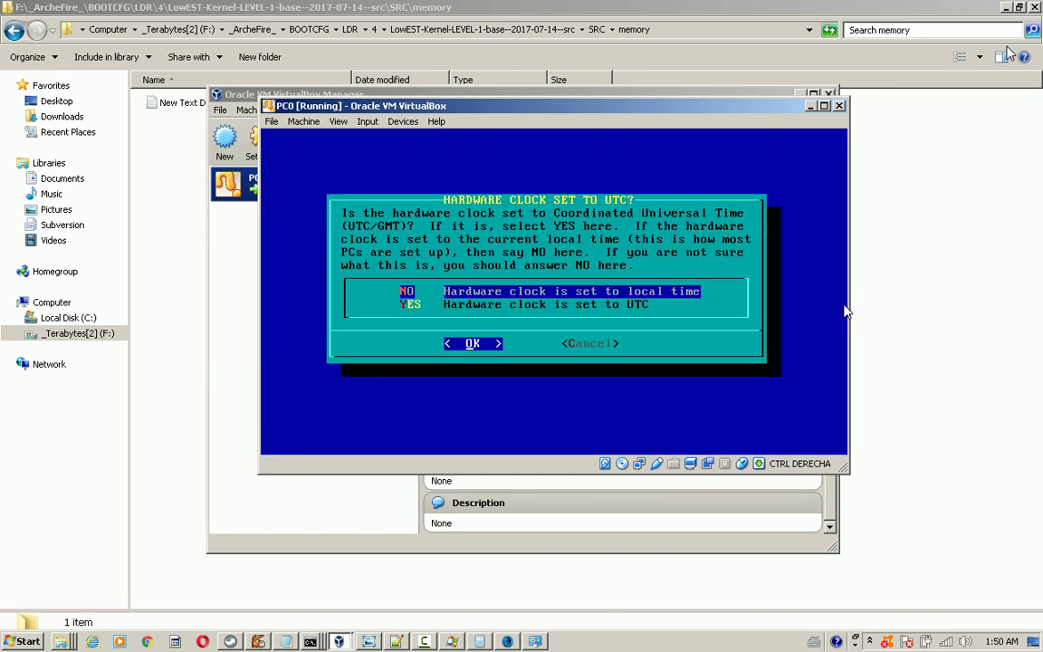
key(Return)
key(Down)
key(Down)
key(Down)
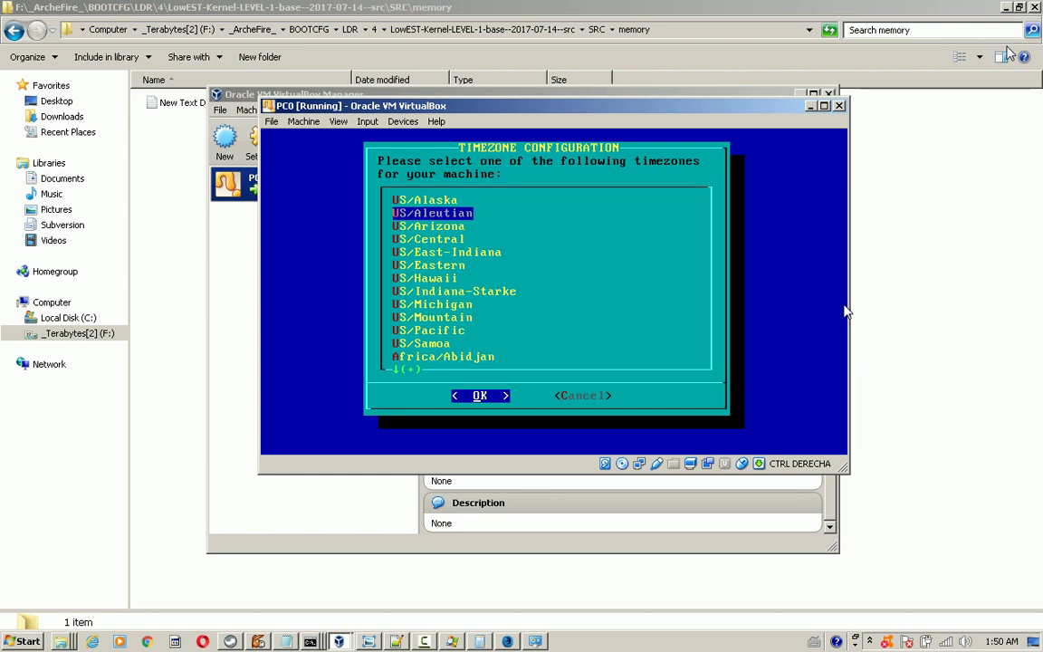
key(Return)
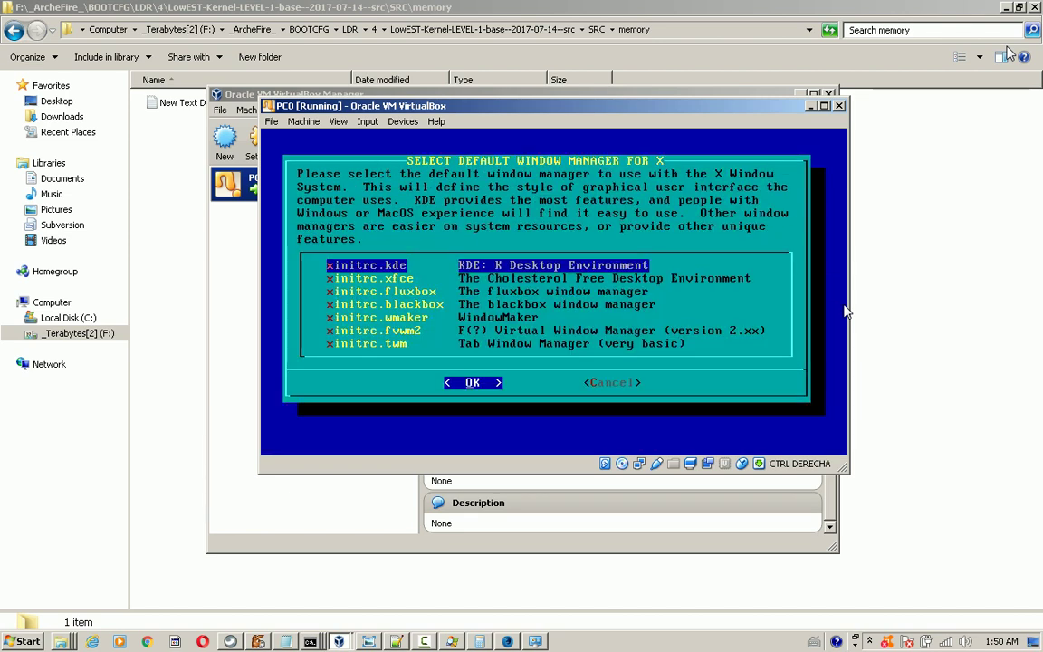
key(Return)
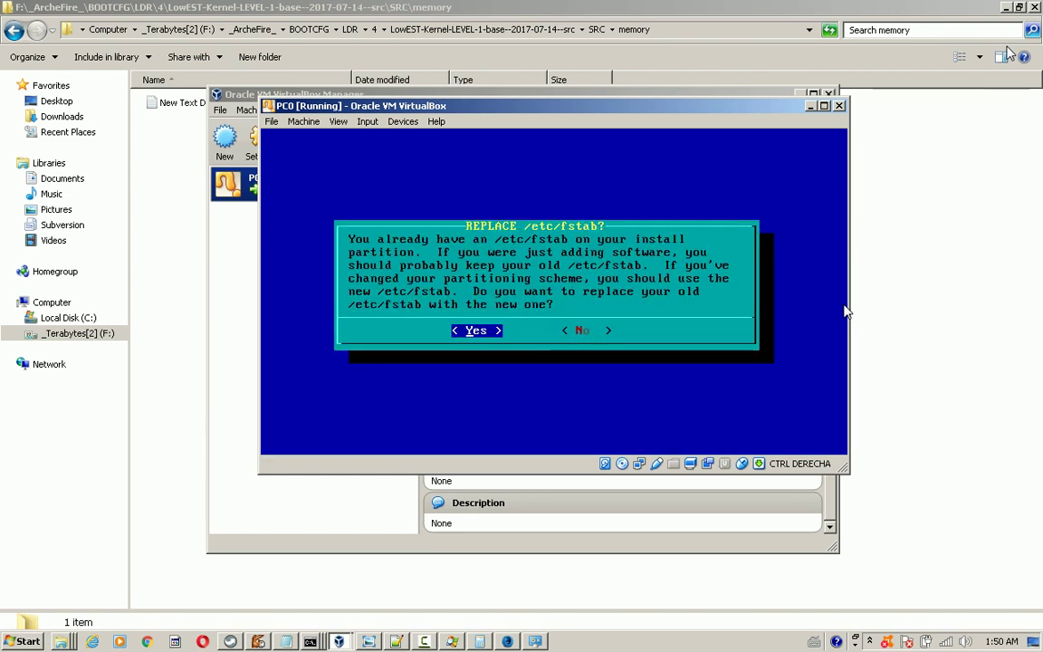
key(Return)
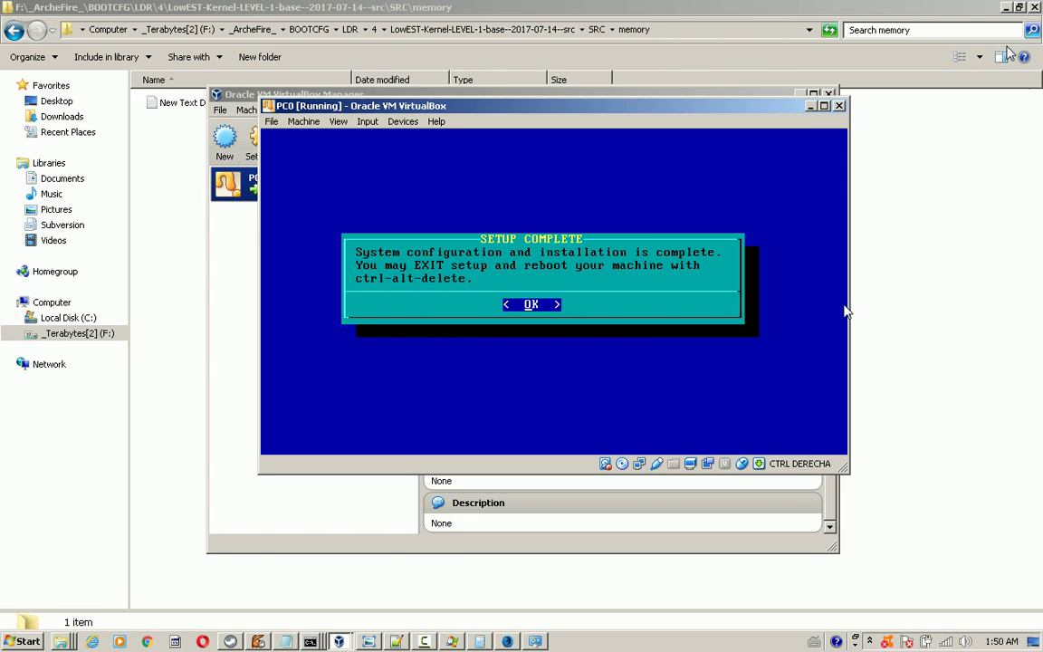
key(Return)
Step: Exit the setup program to the root shell and enter reboot
key(Down)
key(Down)
key(Down)
key(Down)
key(Down)
key(Down)
key(Down)
key(Down)
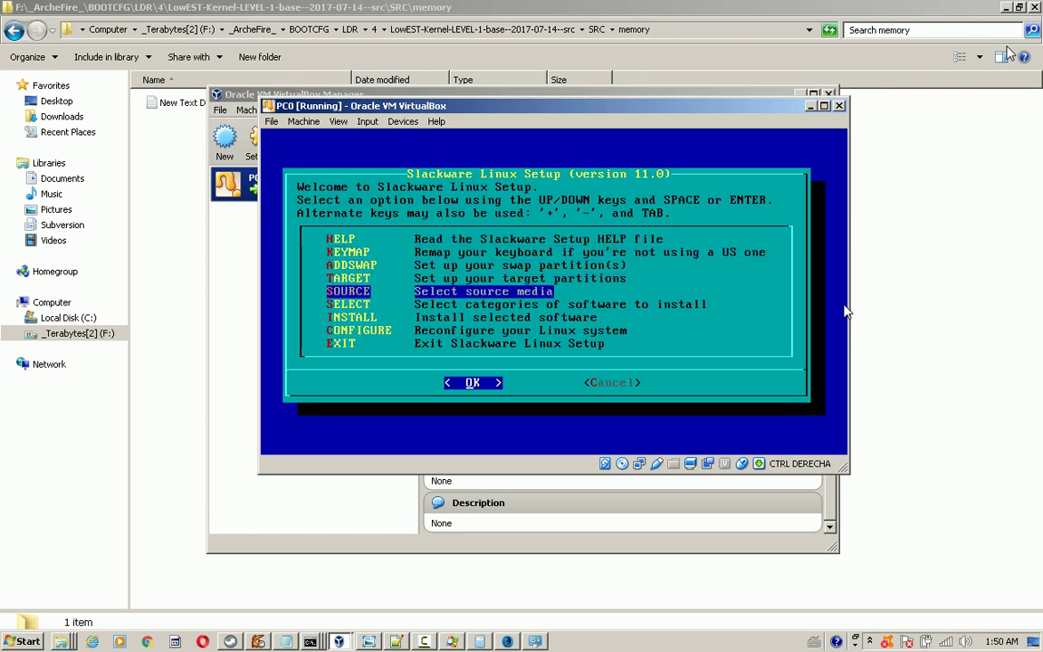
key(Return)
text(reb)
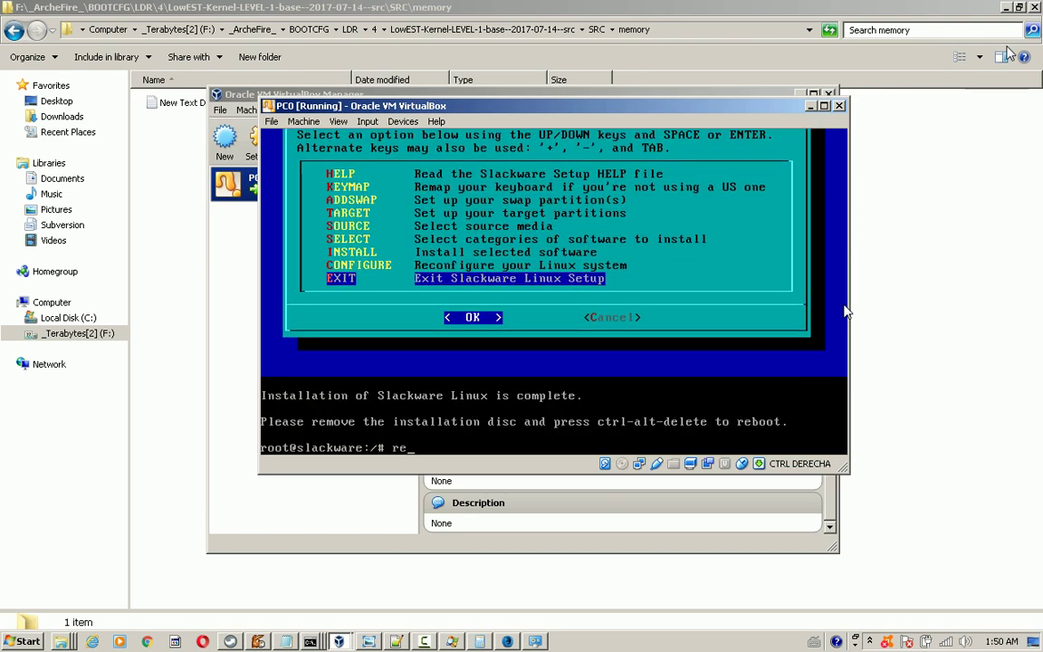
text(oot)
Step: Reboot the guest, stop the LILO countdown, and boot the Slackware entry
key(Return)
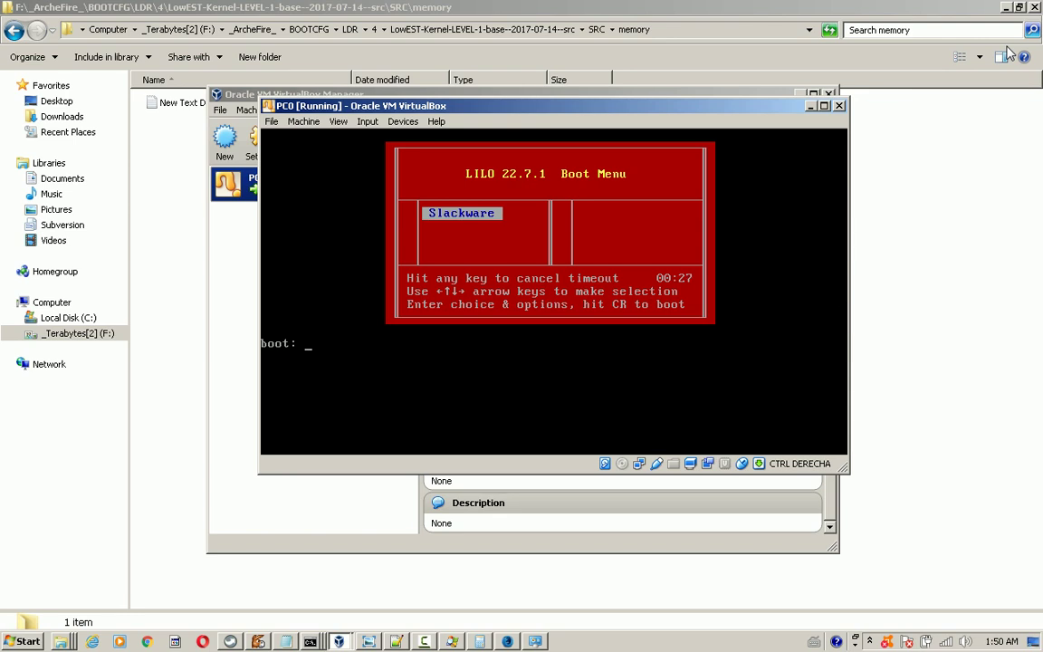
key(Down)
key(Return)
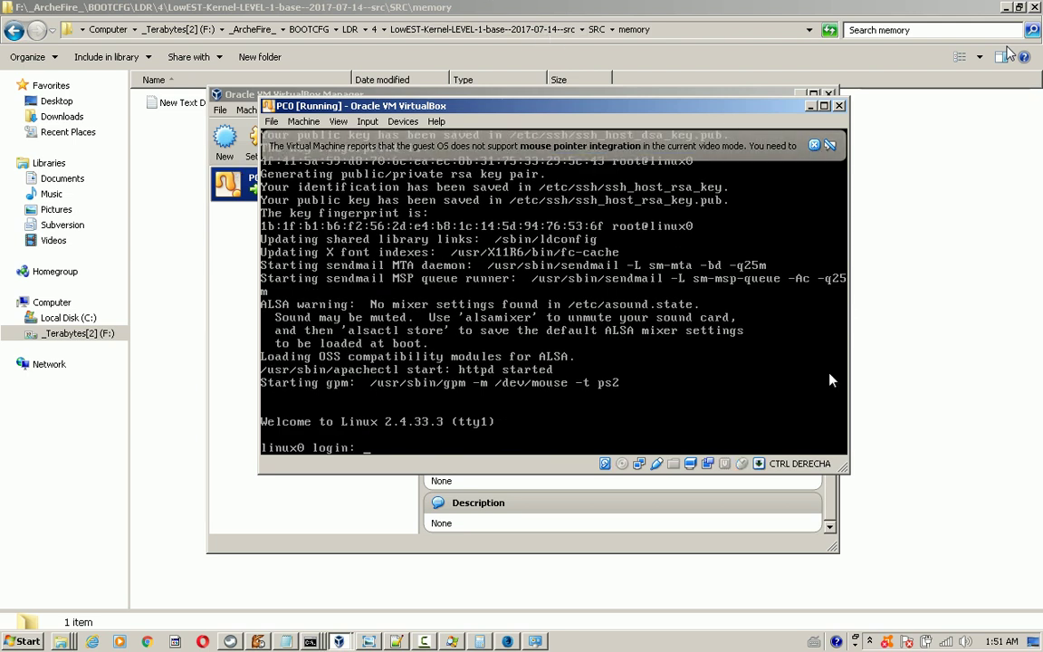
Step: Capture the VM, log in as root with the root password, and run init 4
click(829, 145)
click(802, 177)
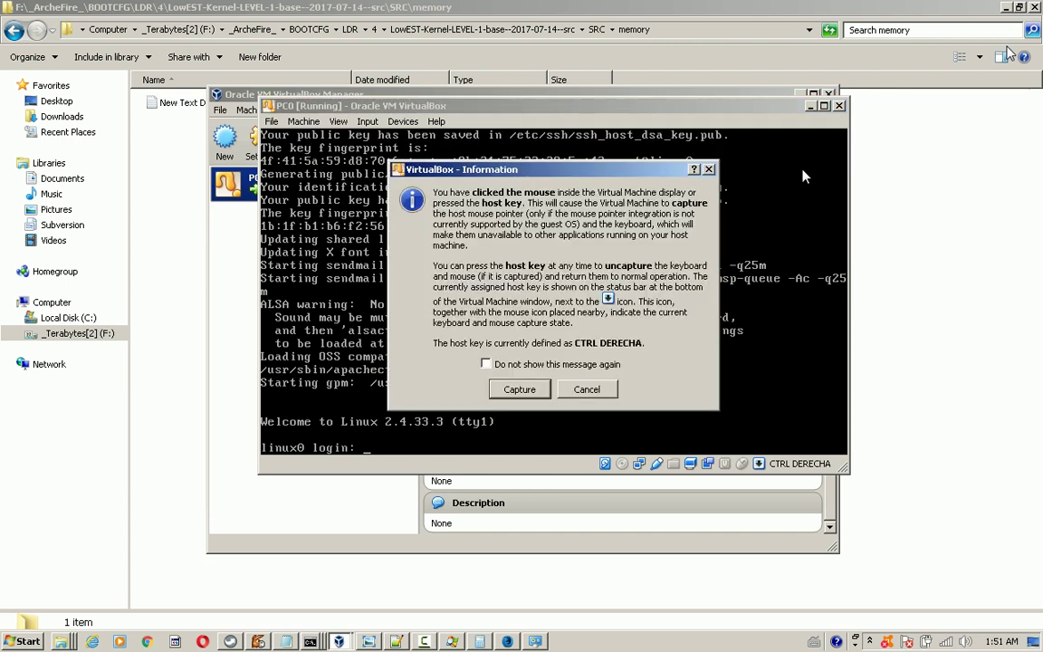
key(Return)
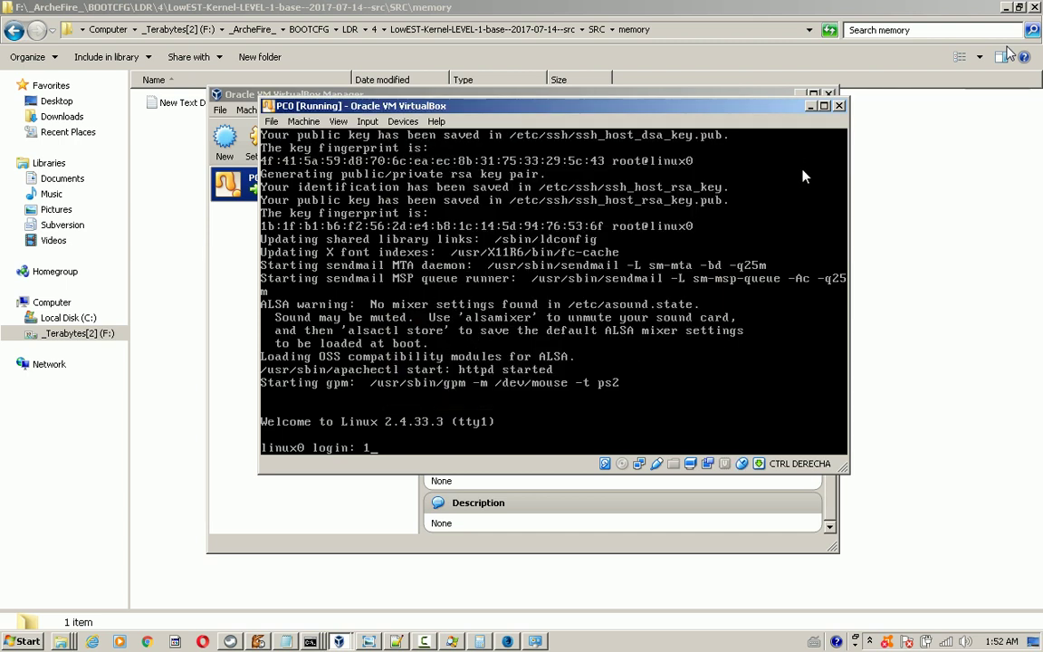
key(BackSpace)
key(BackSpace)
key(Return)
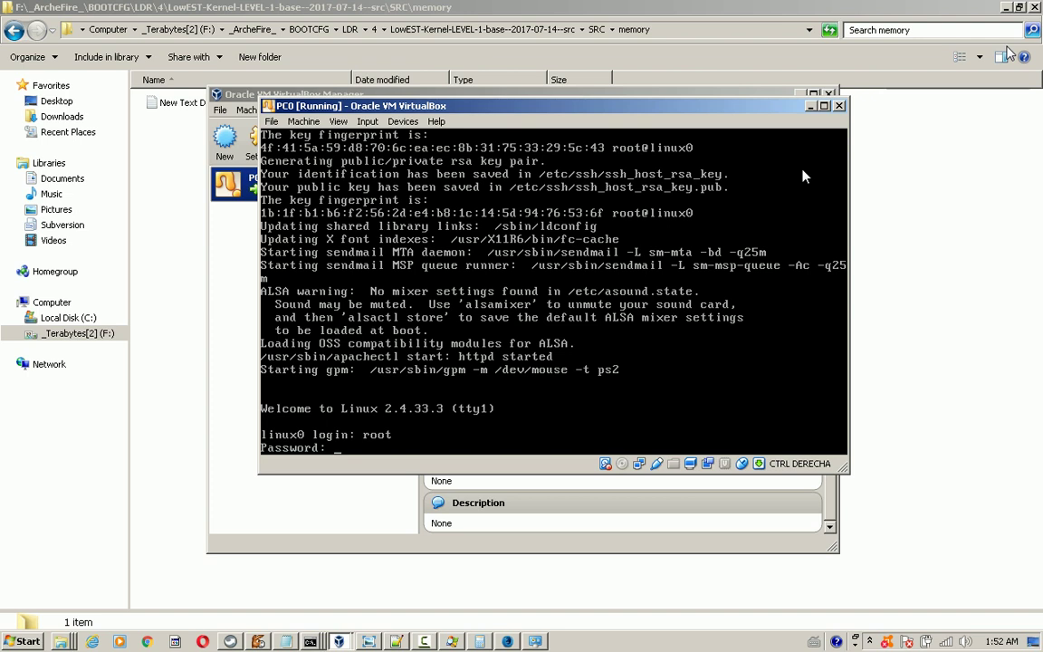
key(Return)
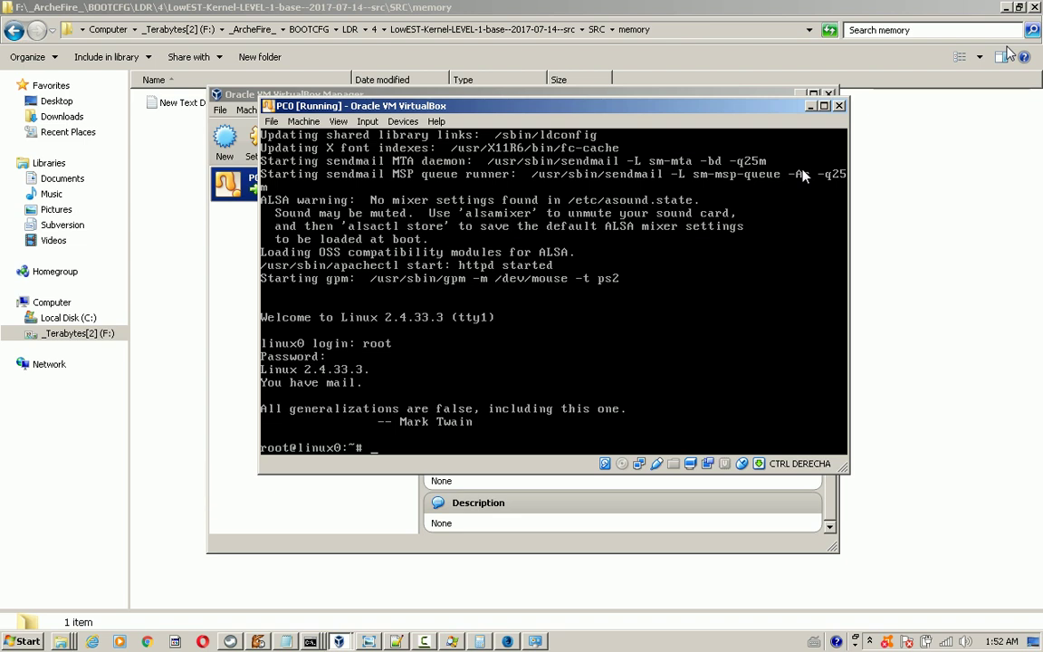
Step: Run init 4 to switch the guest to graphical runlevel 4, then focus the VM display
key(Return)
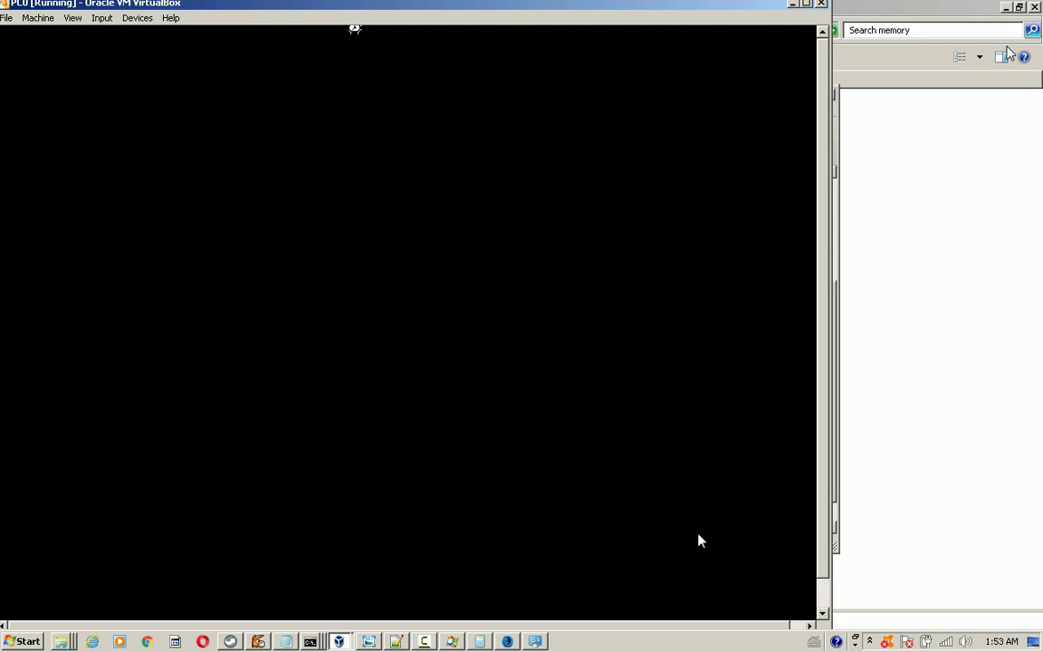
click(668, 480)
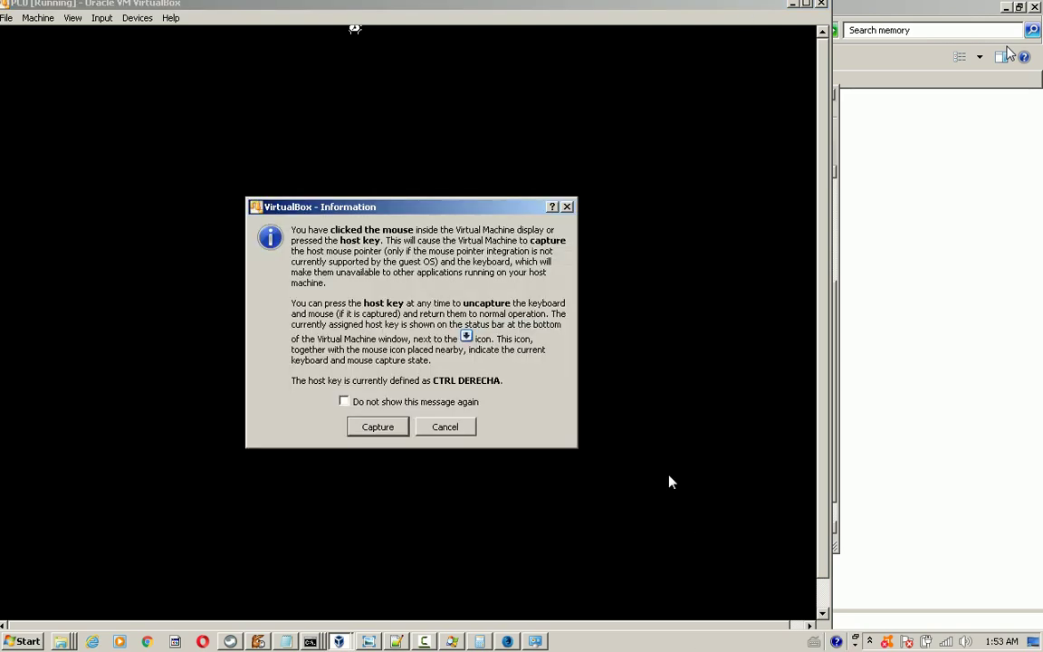
Step: Accept the VirtualBox Capture notice so the guest takes the mouse and keyboard
click(377, 426)
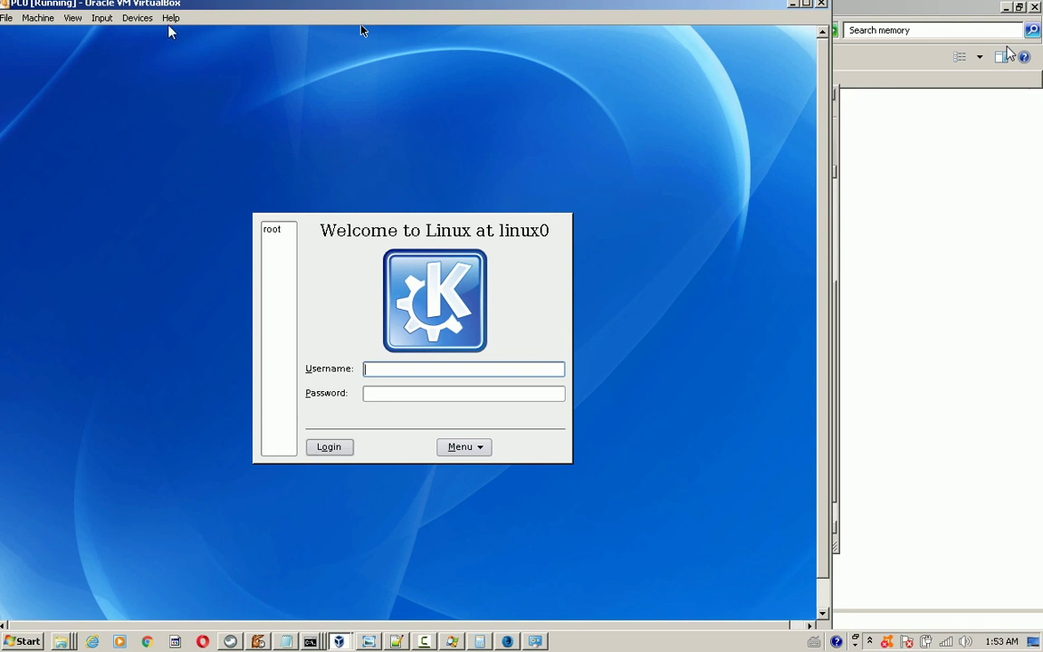
Step: Request View > Full-screen Mode, dismiss its notice, and toggle full screen with Host+F
click(78, 20)
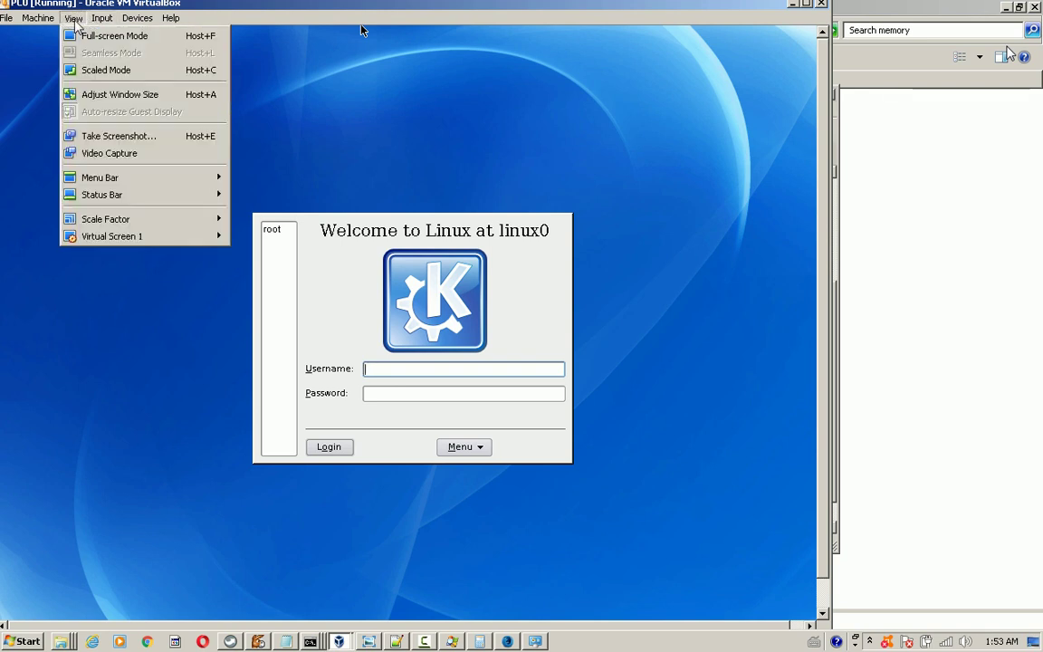
click(76, 36)
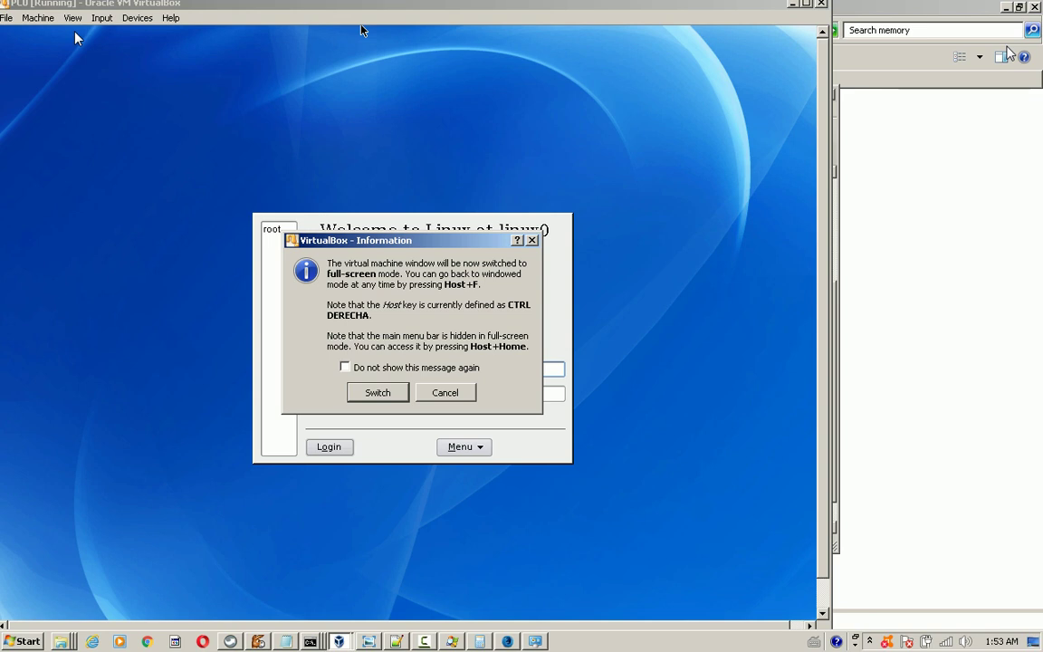
key(Escape)
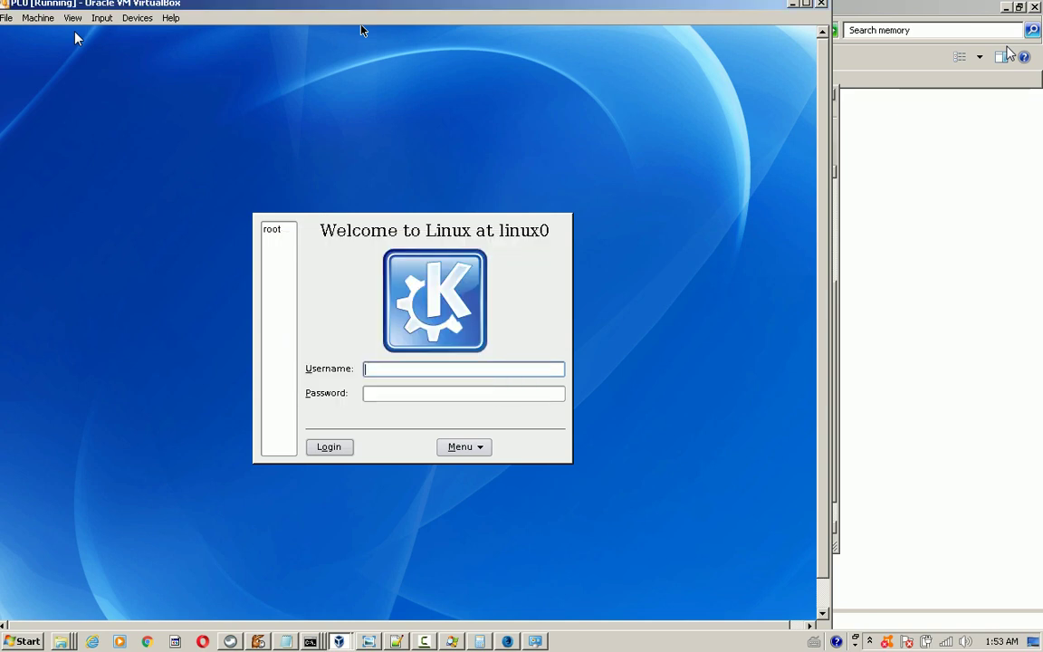
key(ctrl+f)
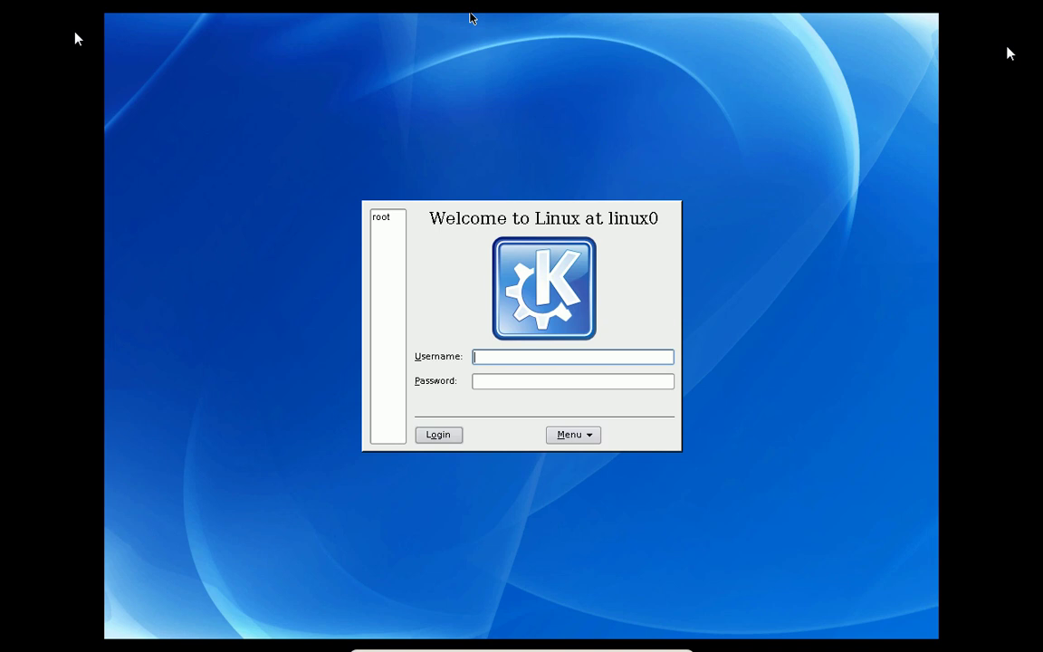
Step: Log in to KDE as root with the root account password
click(176, 68)
key(Return)
key(Return)
key(Return)
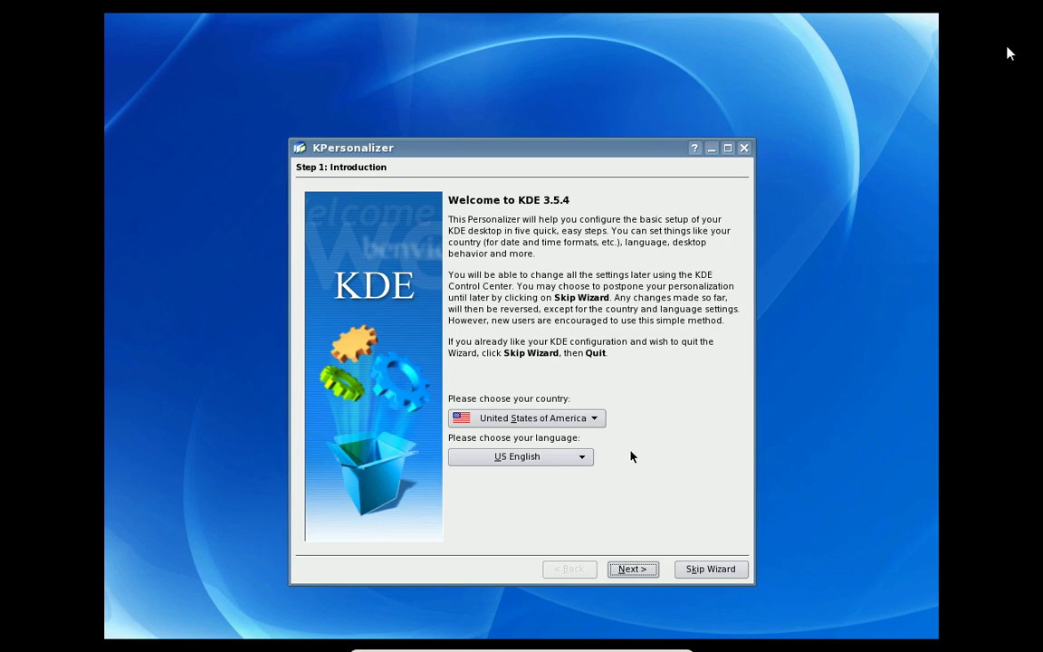
Step: Advance through KPersonalizer's opening steps, keeping Eyecandy-O-Meter at maximum effects
click(653, 568)
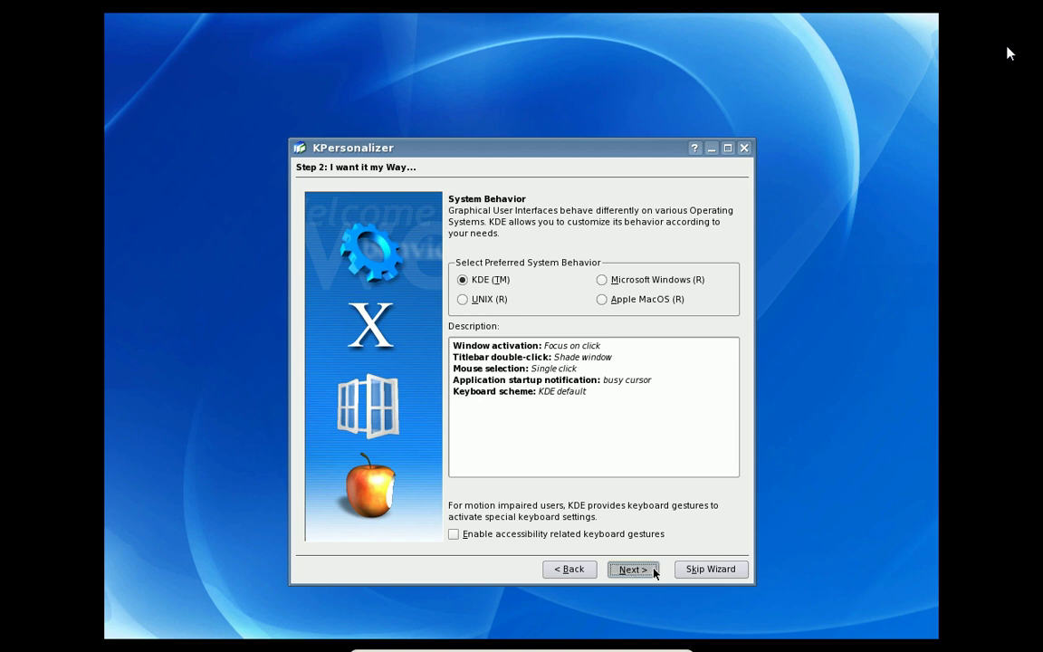
click(653, 568)
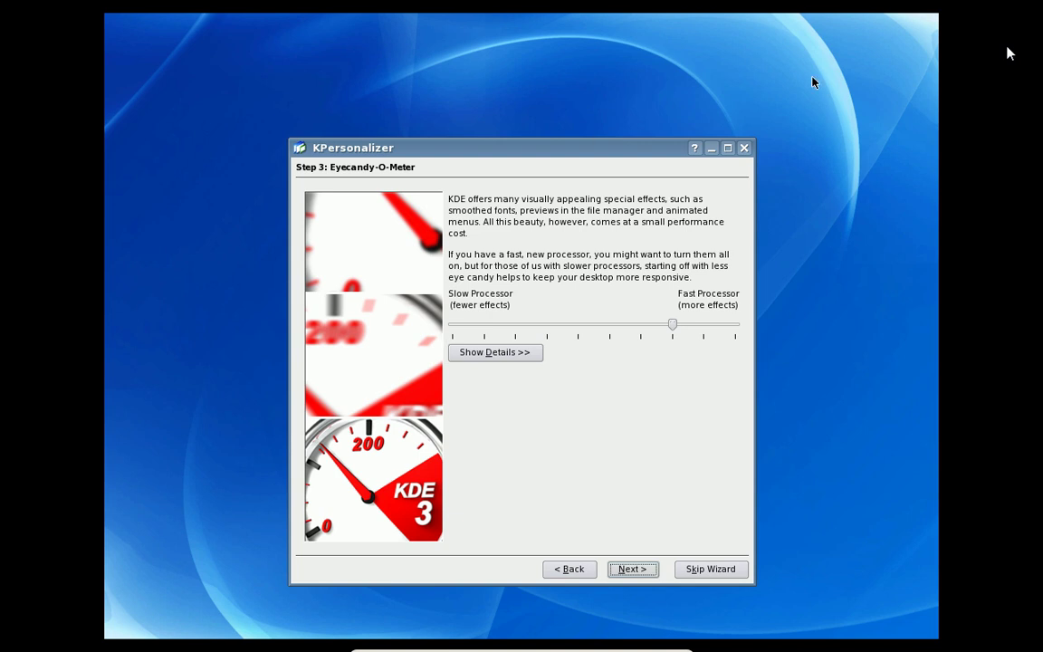
click(523, 354)
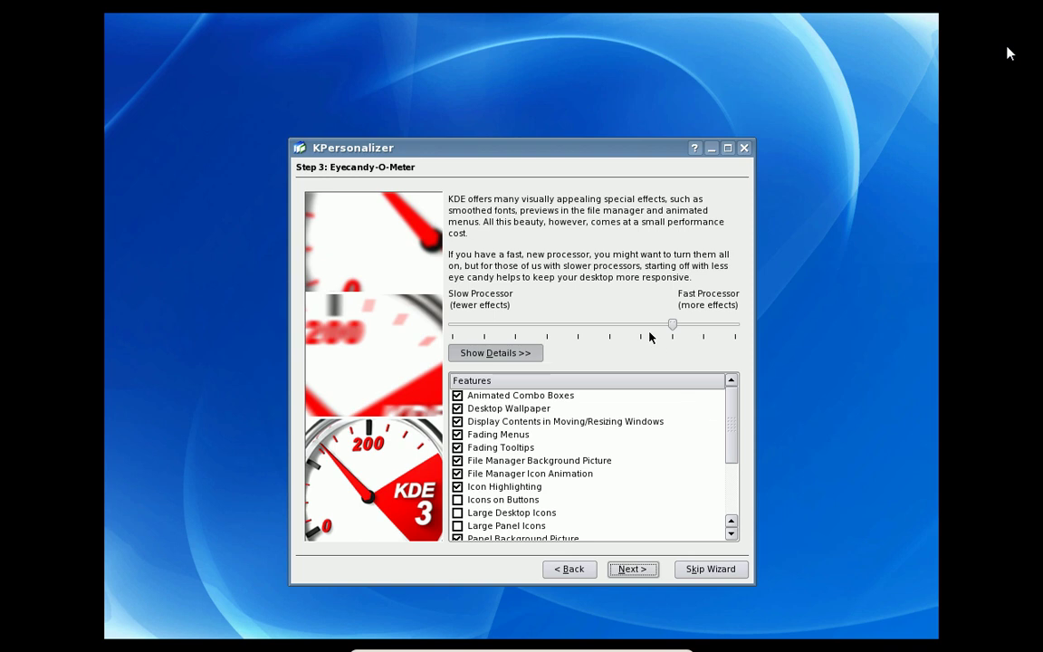
drag(673, 326, 735, 333)
drag(730, 444, 724, 540)
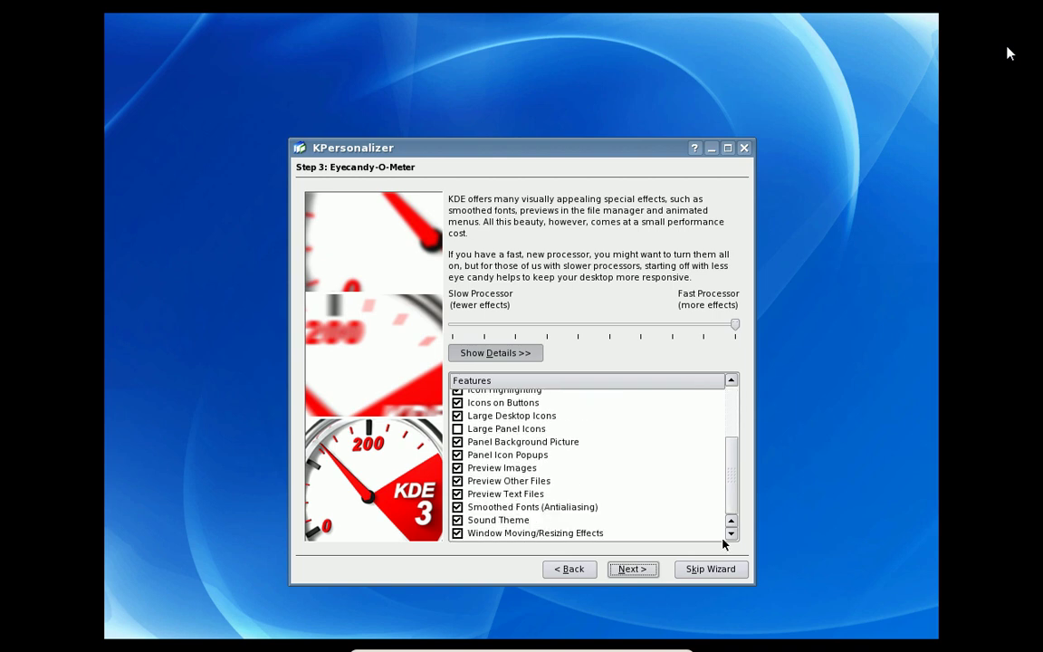
click(630, 567)
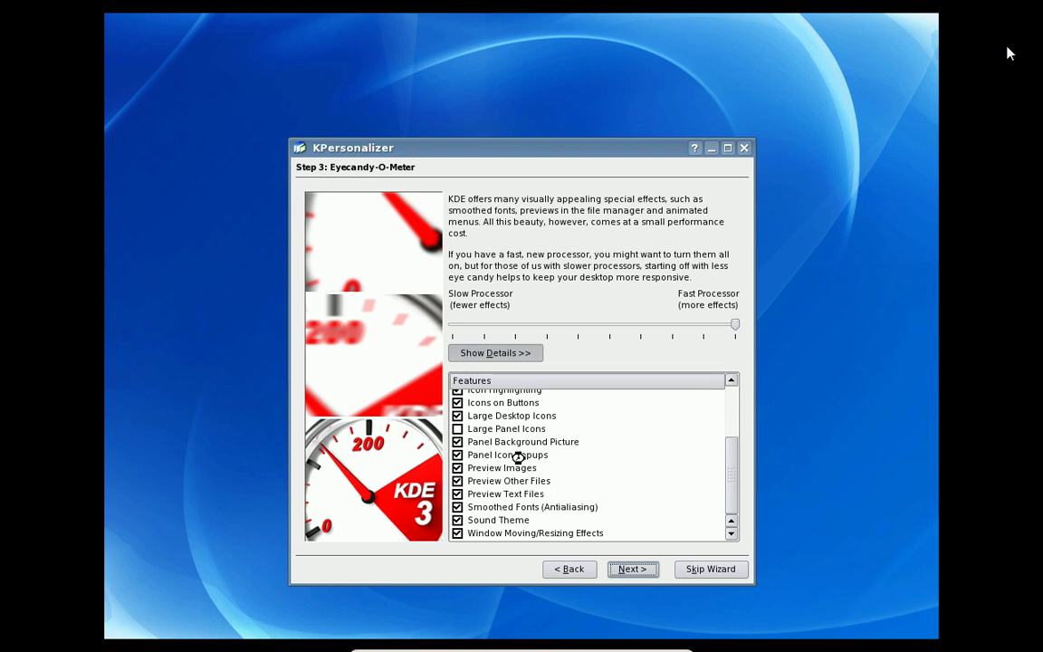
Step: Accept the mouse-capture notice and advance to Step 4: Everybody loves Themes
click(1010, 53)
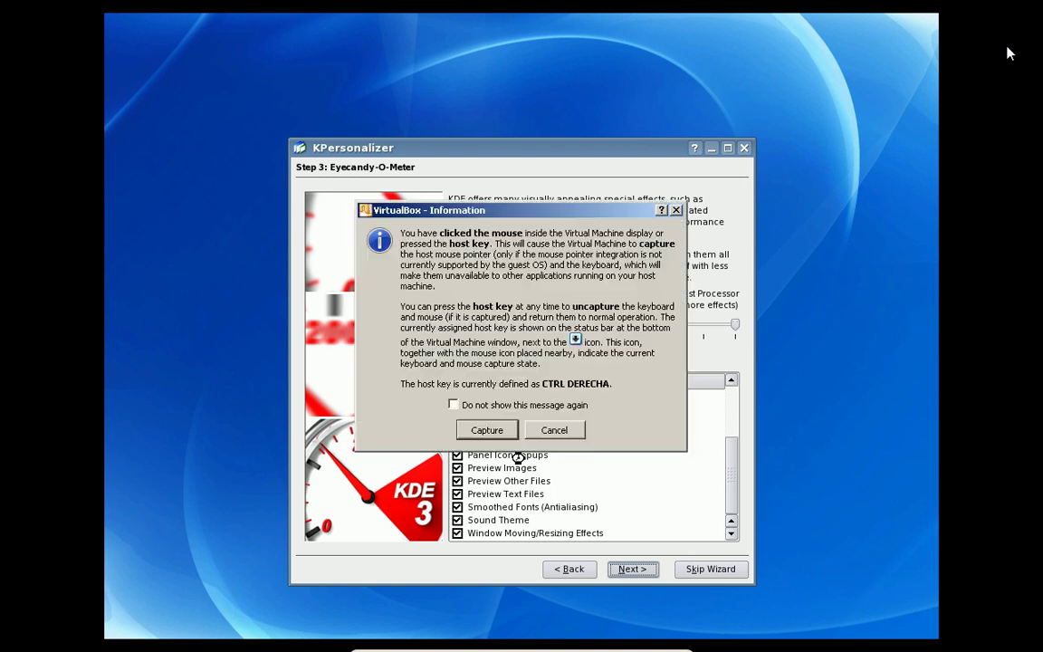
key(Return)
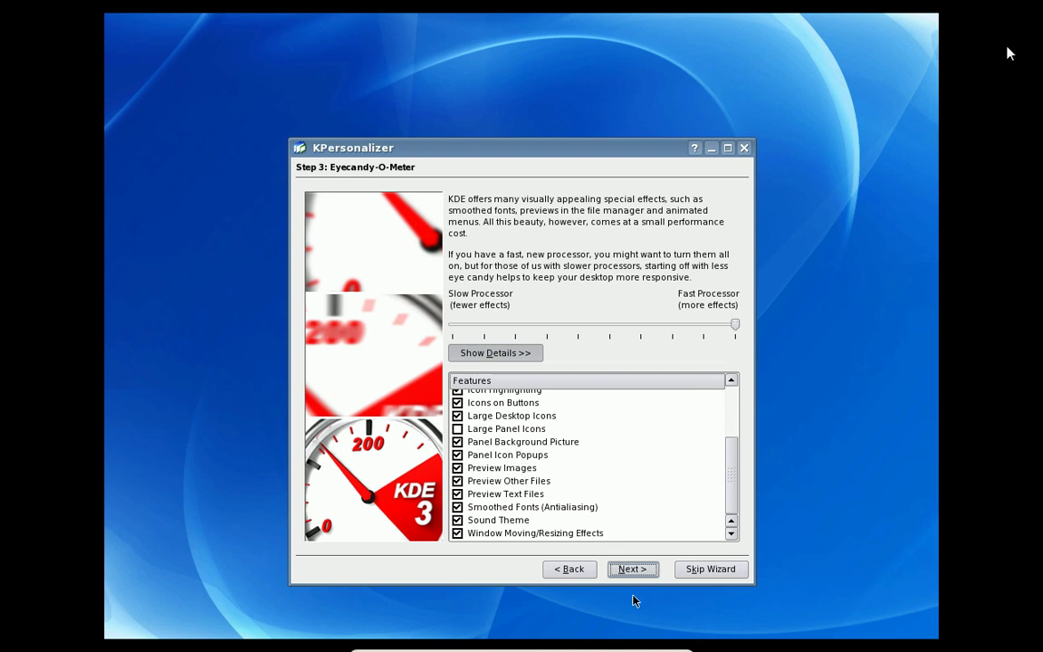
click(621, 568)
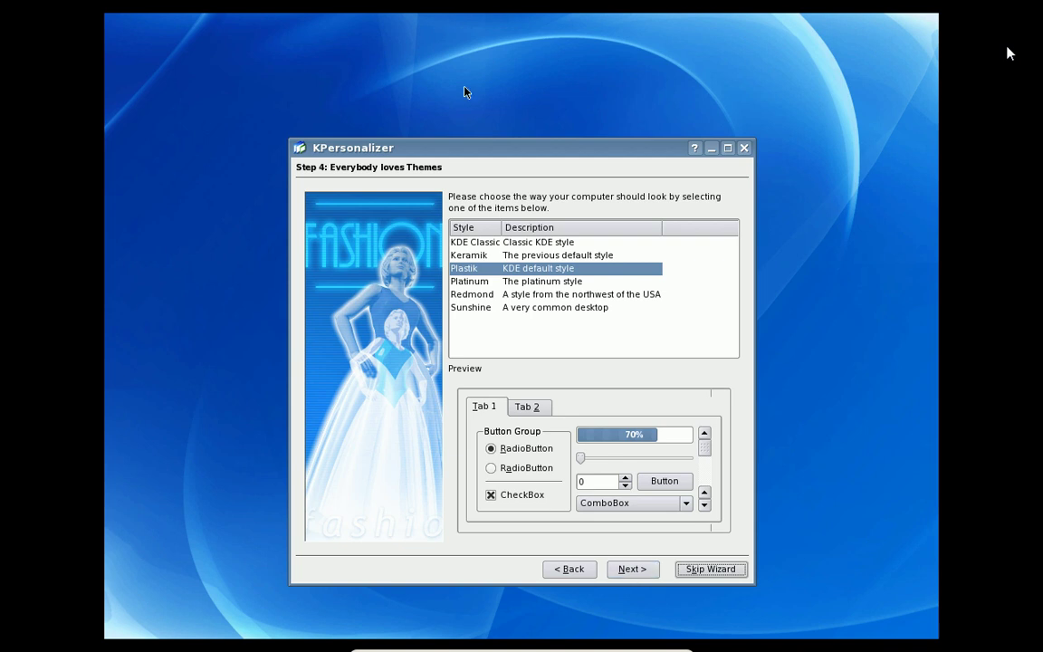
Step: Preview KDE Classic, Keramik, Plastik and Platinum, pick Keramik, and advance to Step 5
click(487, 243)
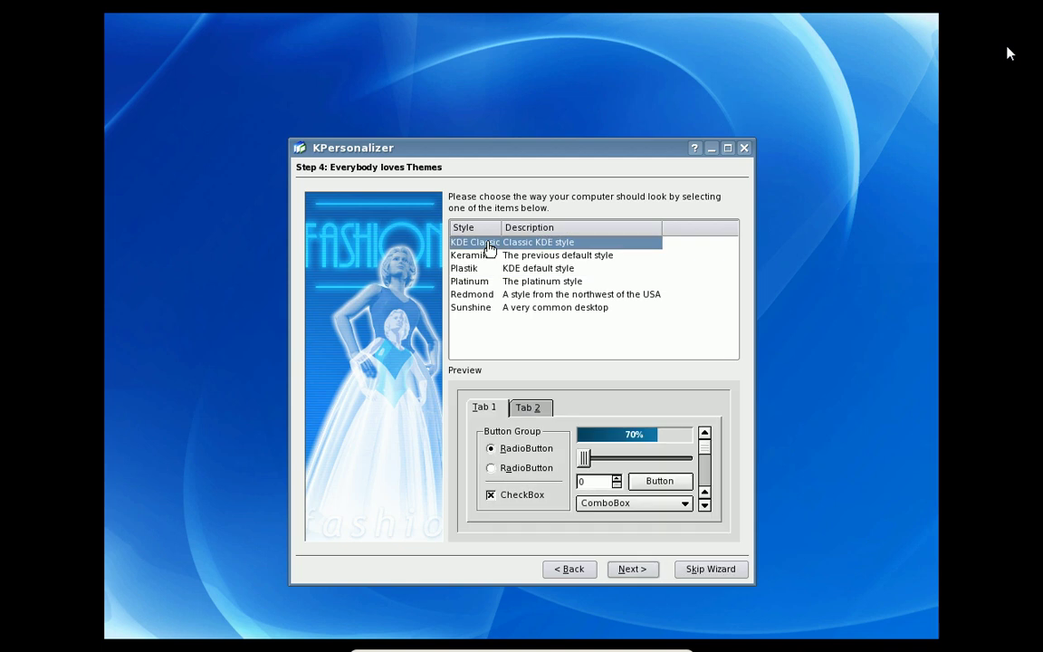
click(489, 256)
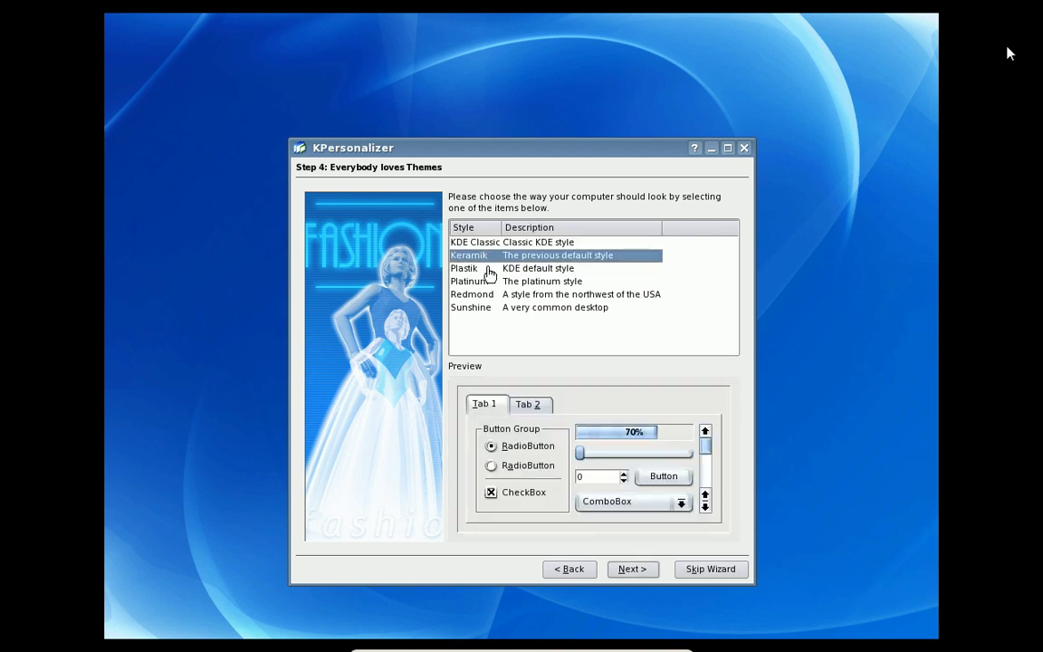
click(492, 269)
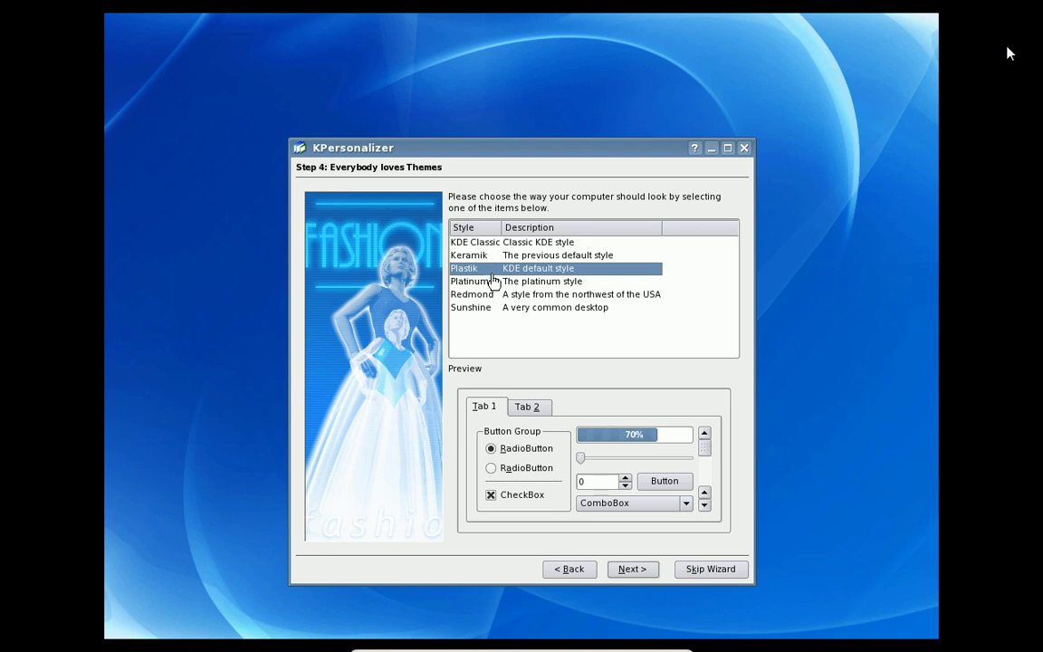
click(493, 282)
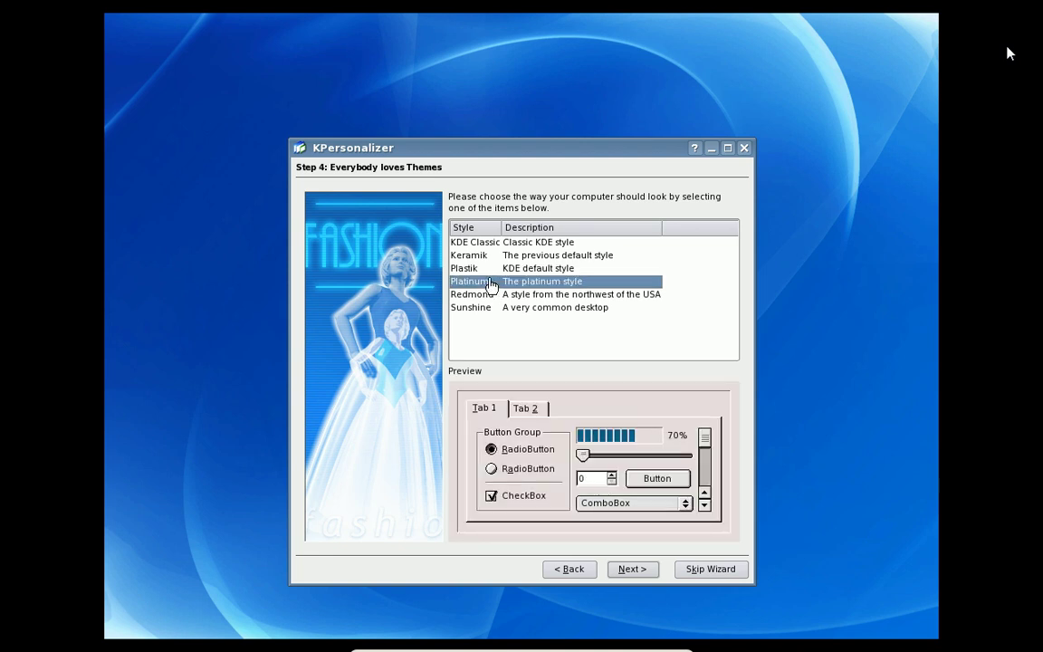
click(485, 257)
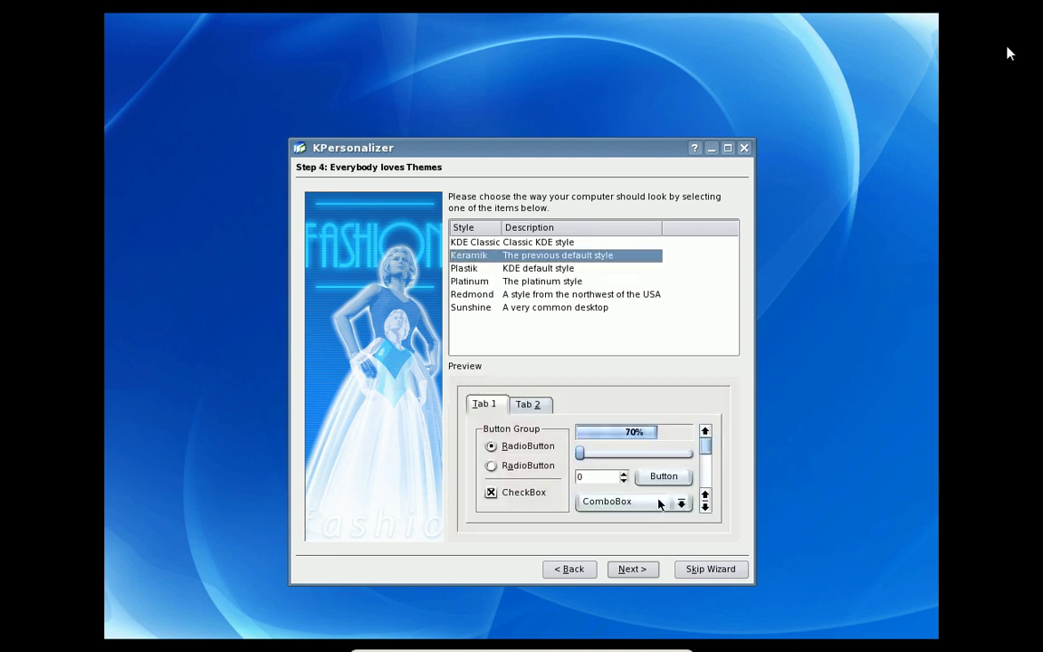
click(623, 568)
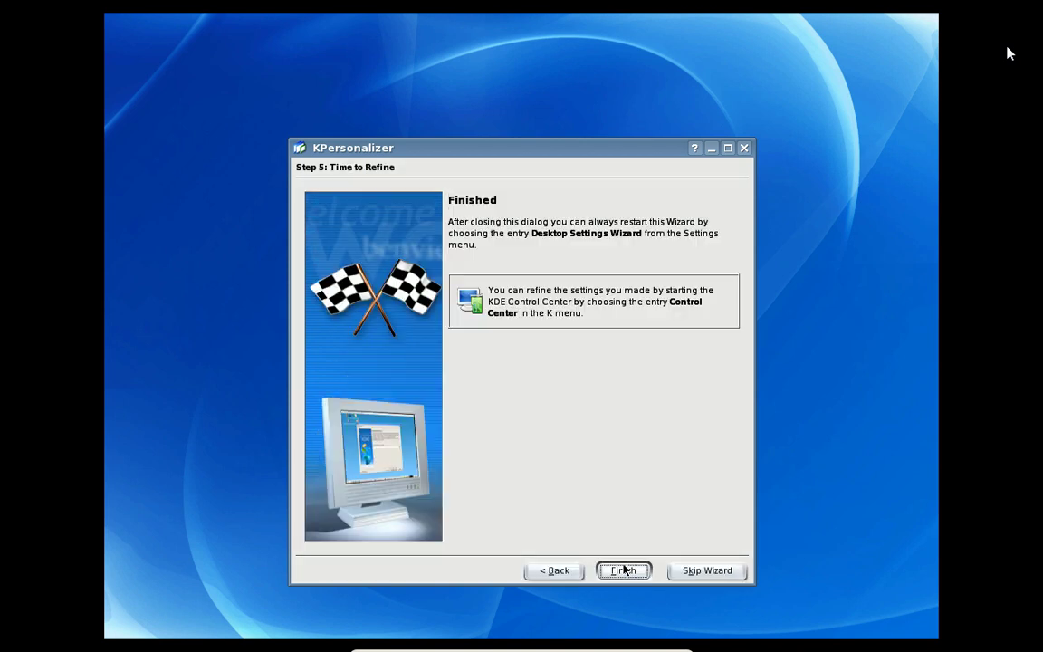
Step: Finish KPersonalizer and close the Useful Tips - KTip dialog
click(623, 570)
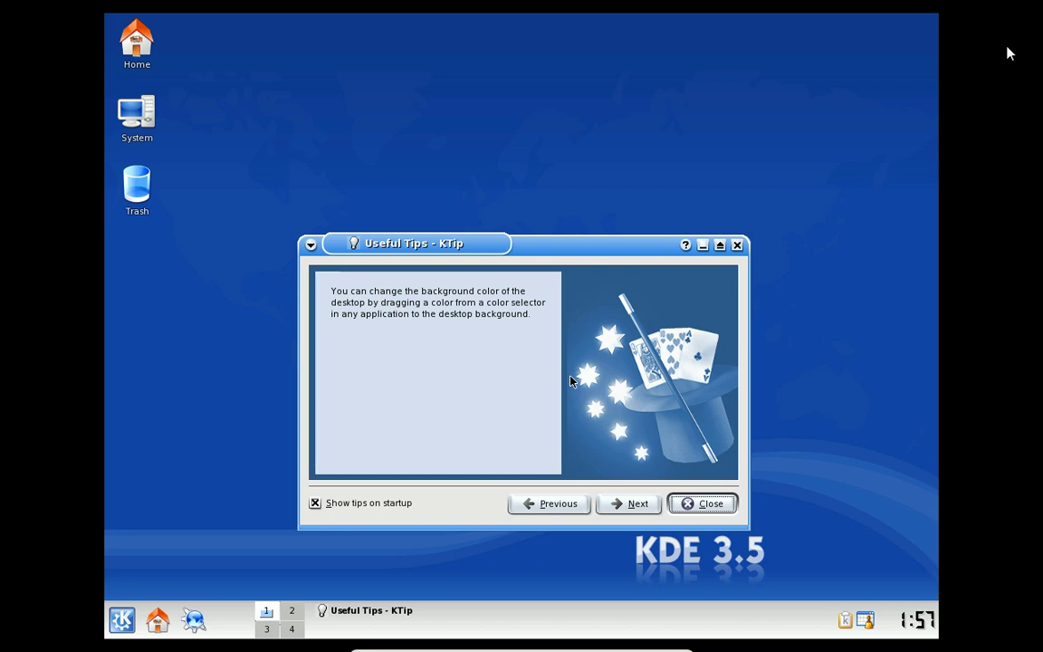
click(709, 505)
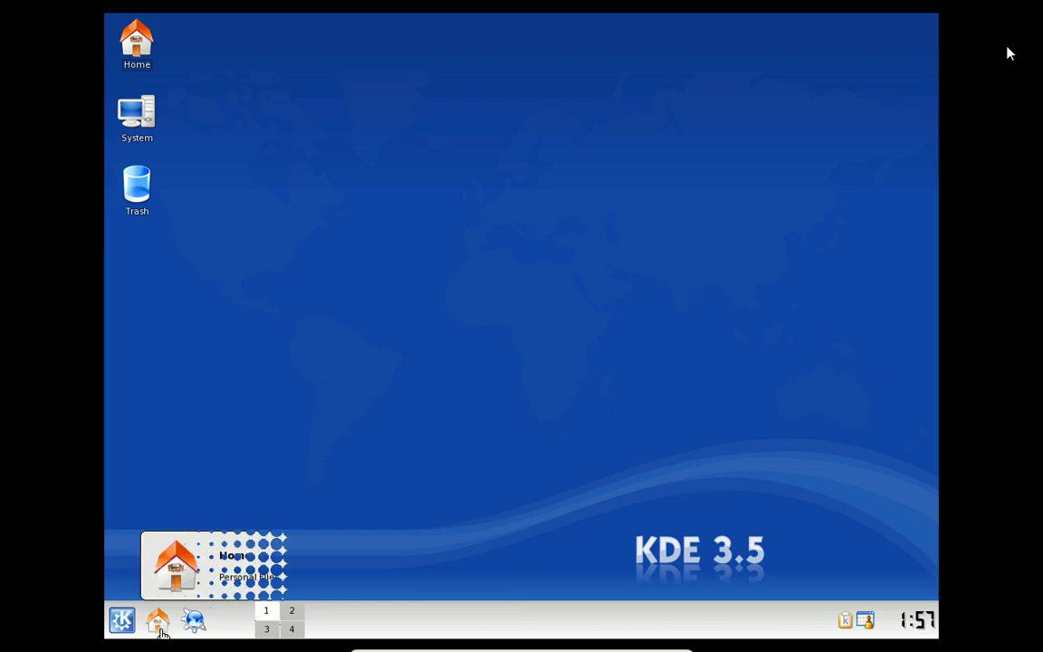
Step: Launch Konsole (Terminal Program) from the K Menu's System submenu
click(123, 621)
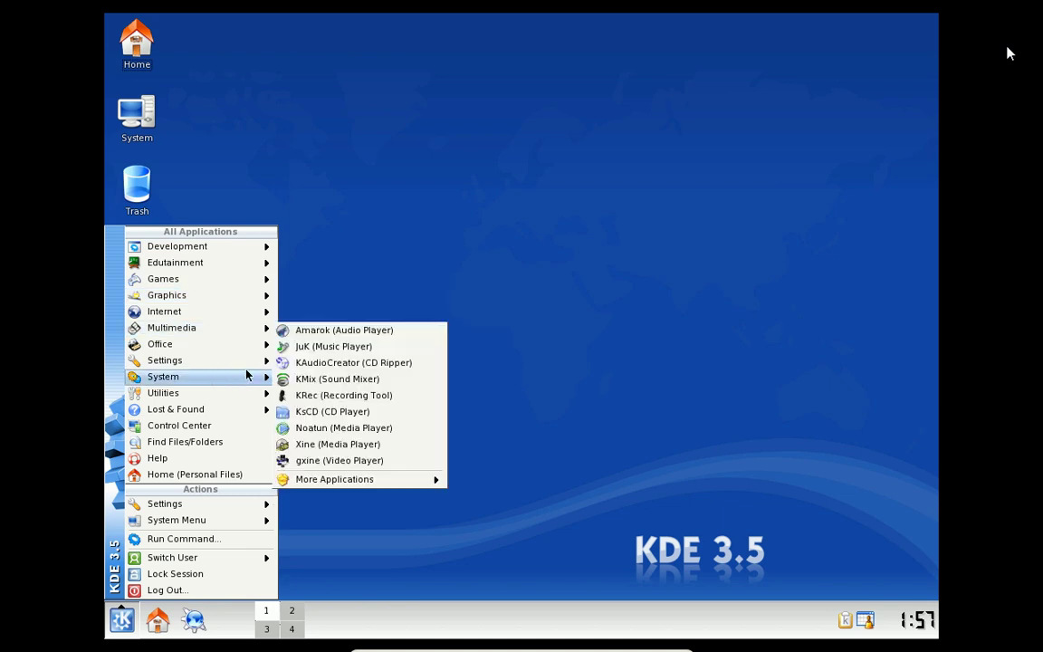
mouse_move(249, 374)
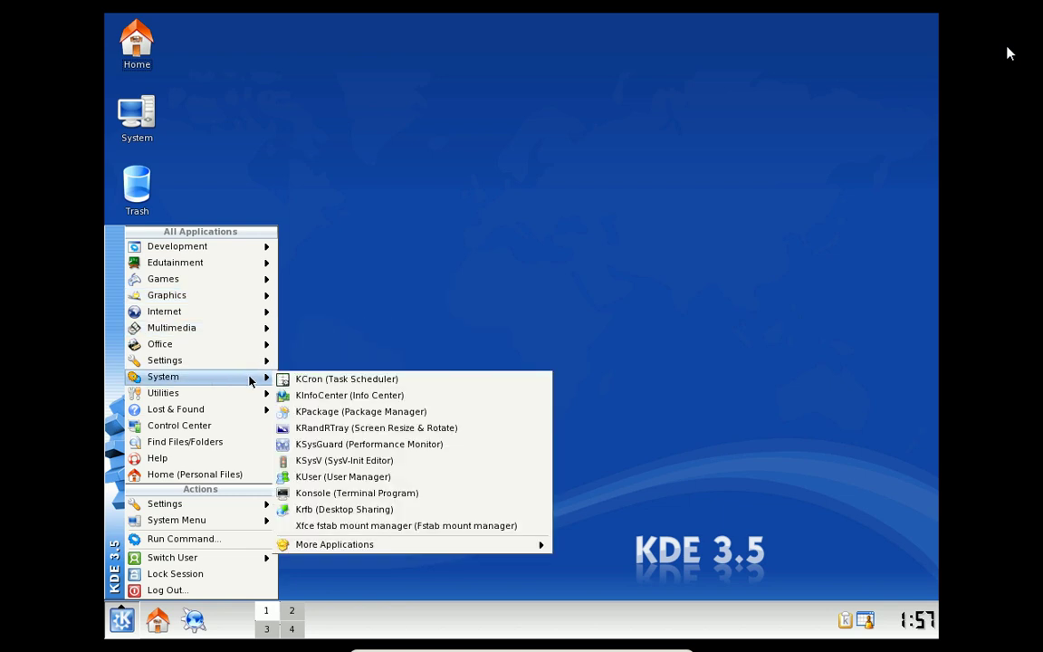
click(415, 500)
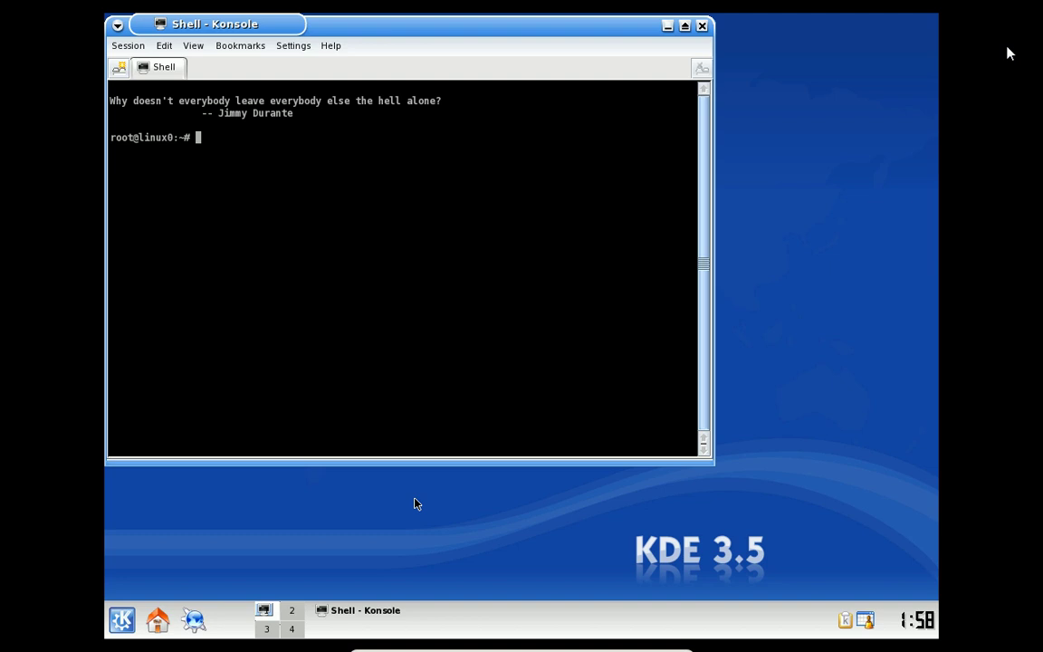
Step: Clear the stray text, run ping google.com, and stop it with Ctrl+C
text(ping google.com)
key(Return)
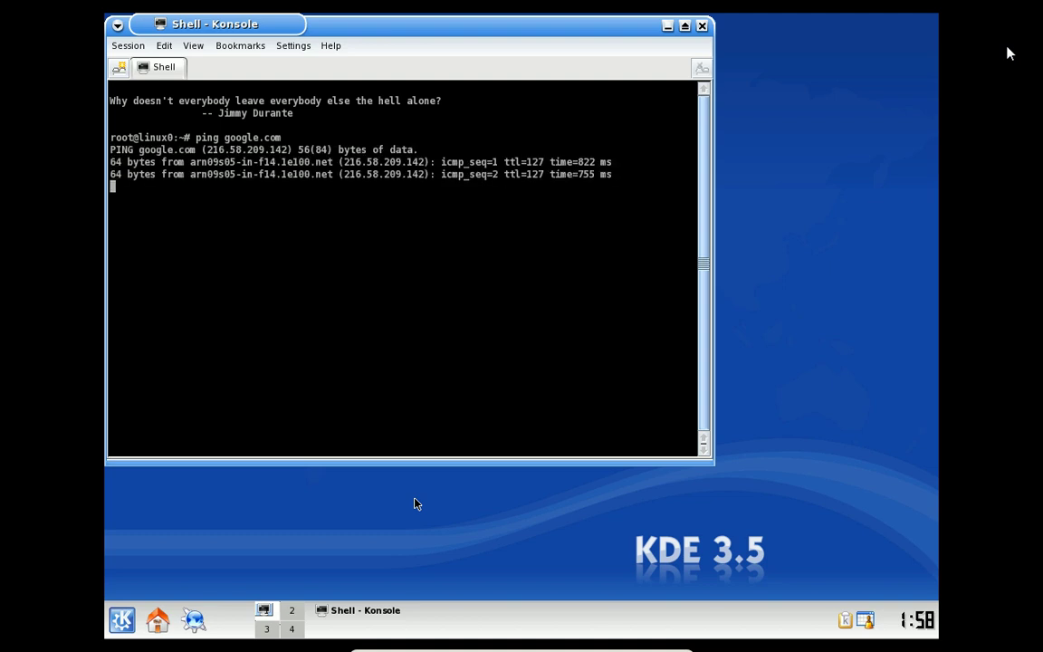
key(ctrl+c)
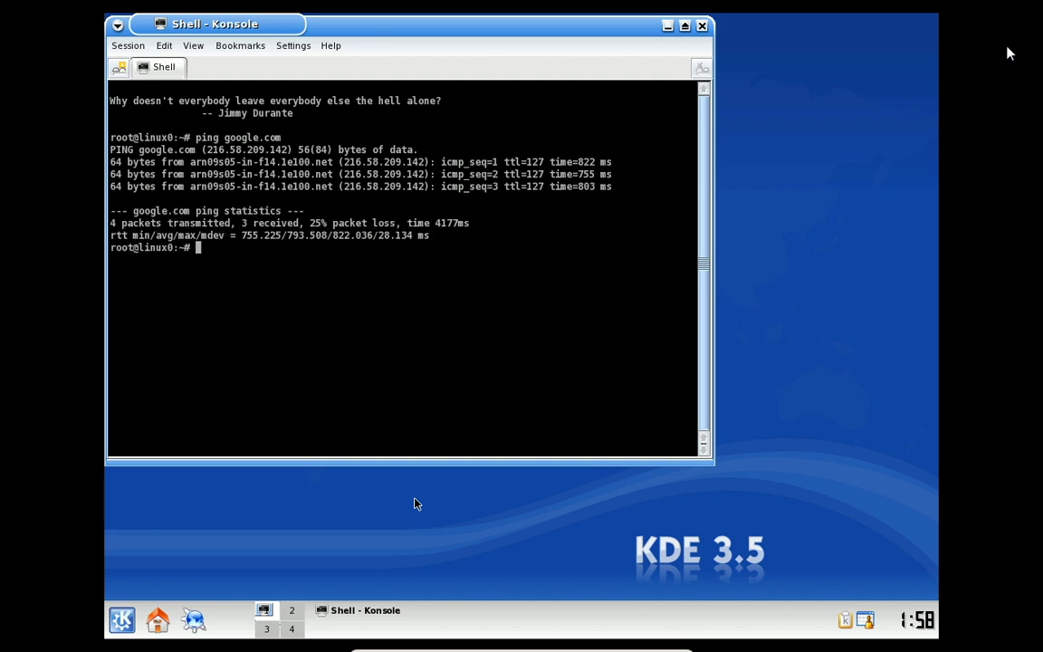
click(109, 623)
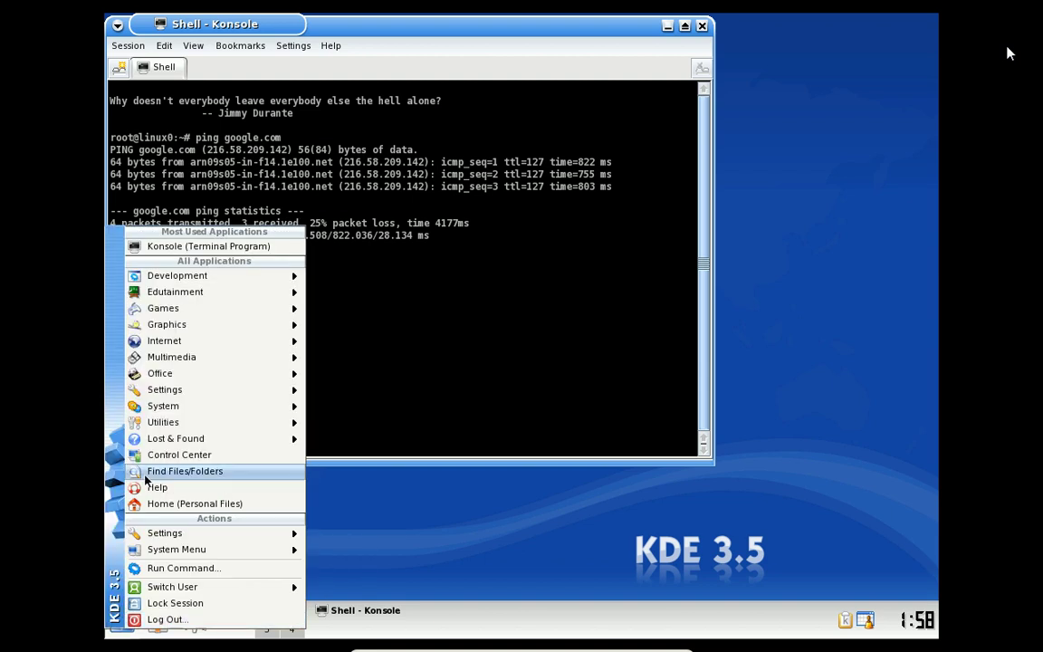
mouse_move(265, 362)
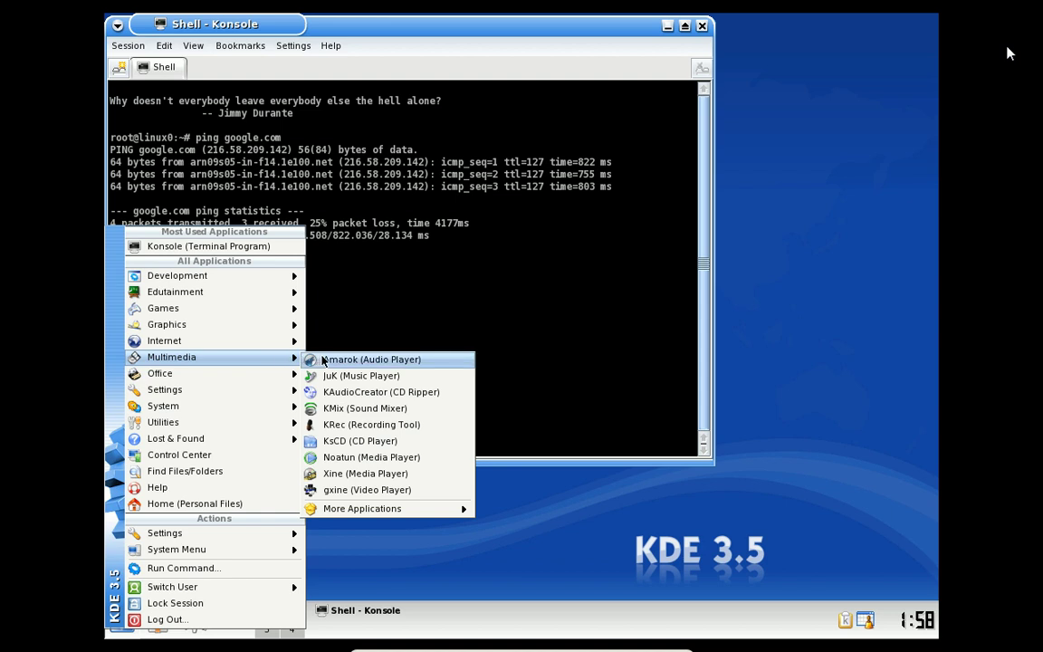
mouse_move(419, 515)
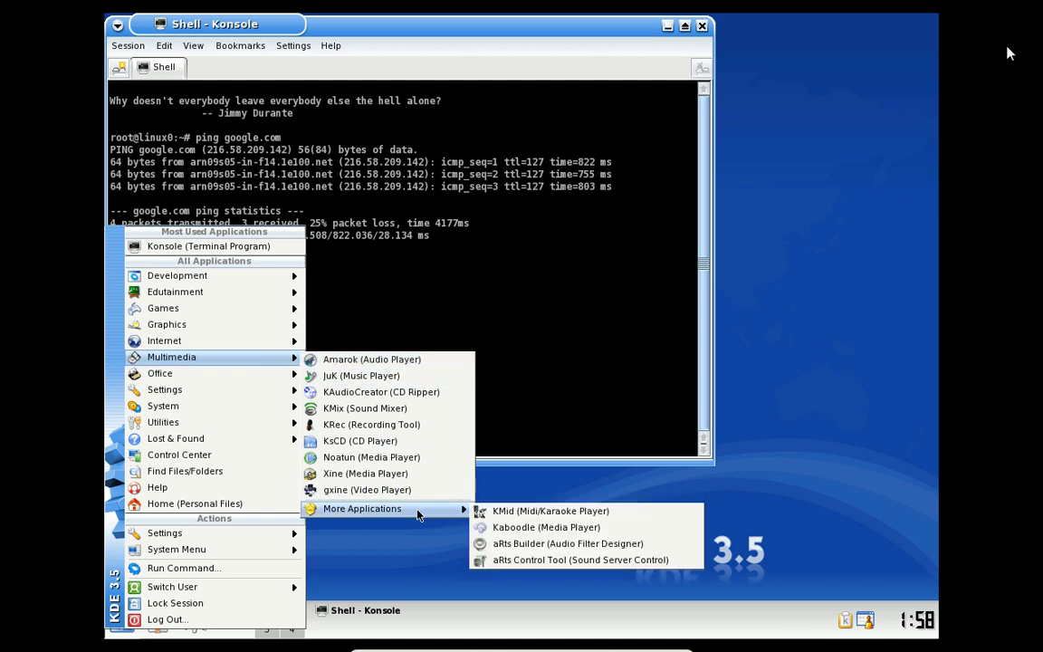
click(539, 170)
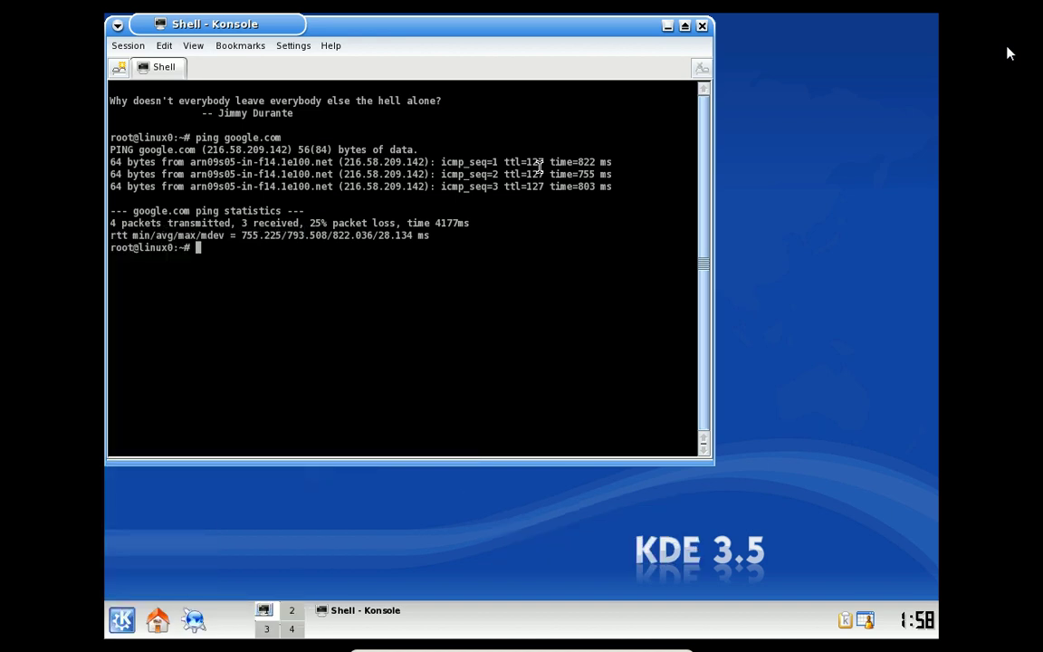
text(xmms ^)
Step: Run xmms & in the background and bring the XMMS player window forward
key(Return)
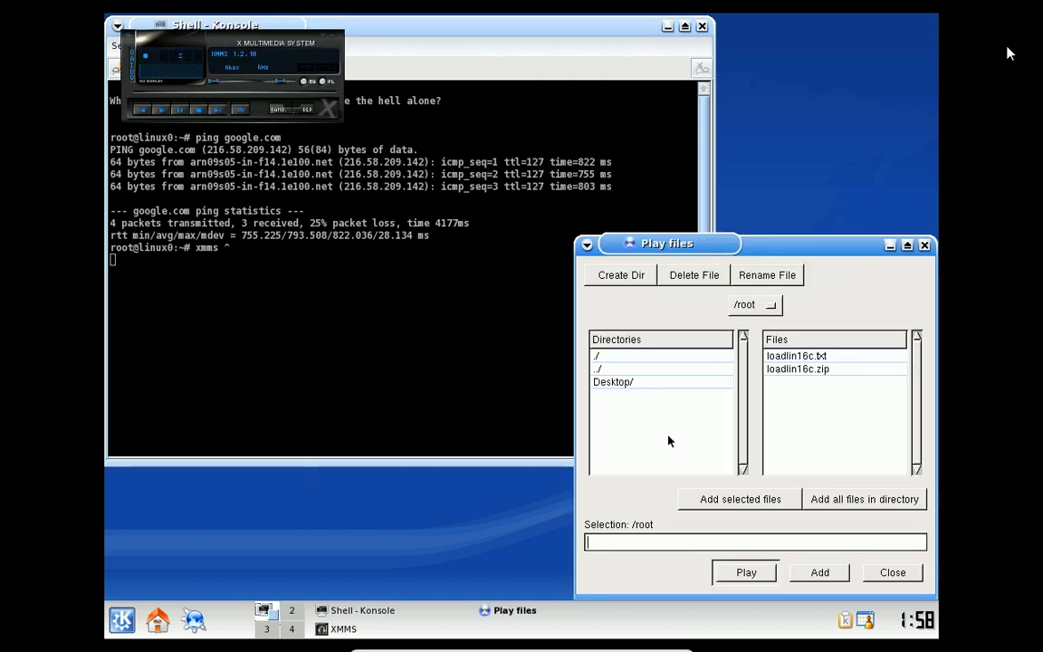
click(210, 41)
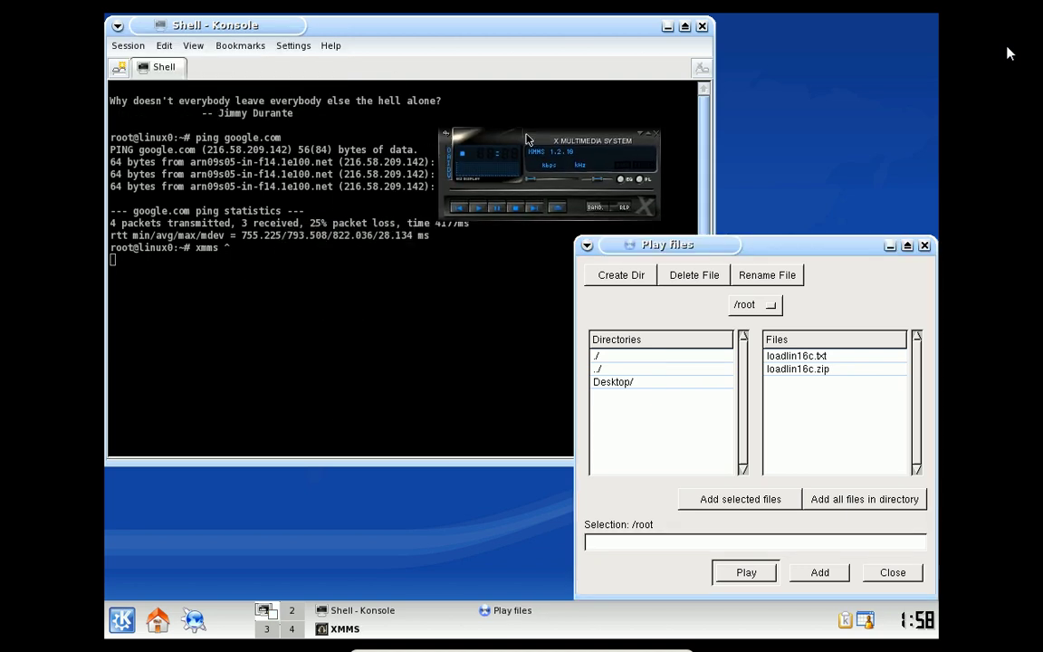